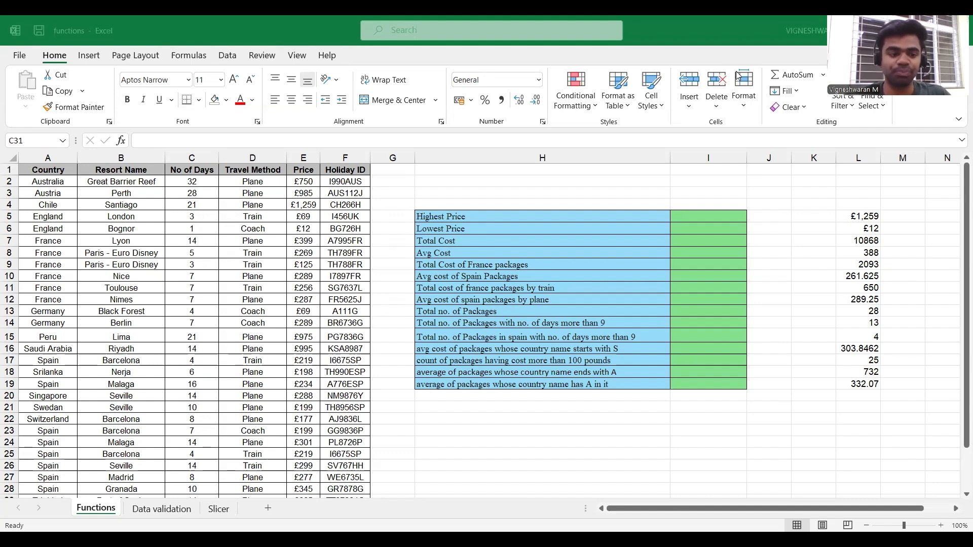
Examine the holiday table's fields in the first record, from Country through Resort Name, No of Days, Travel Method and Price to Holiday ID
left_click(693, 217)
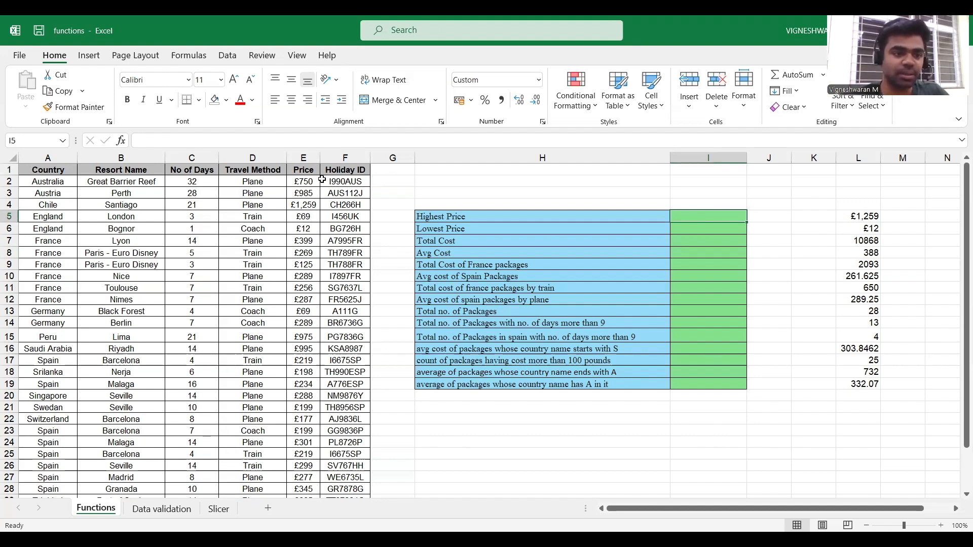
left_click(34, 183)
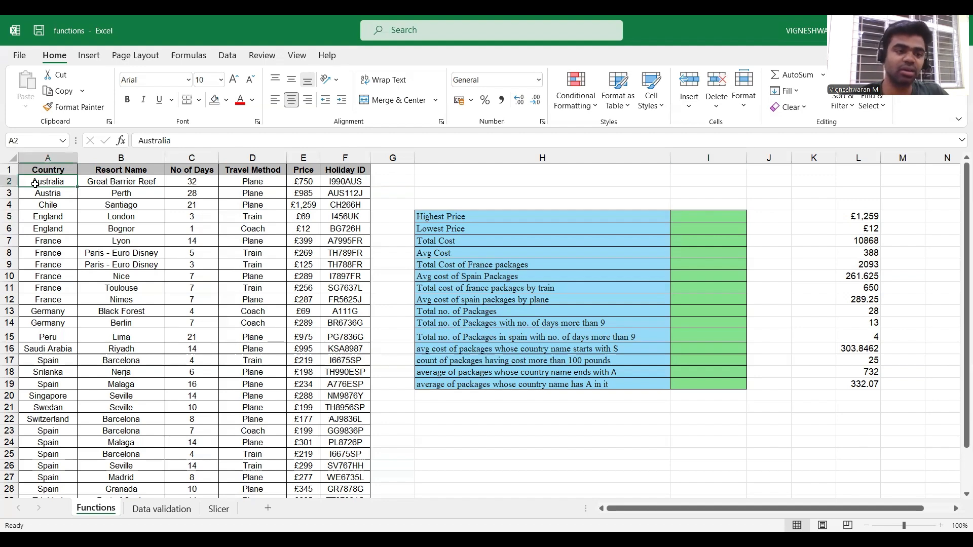
left_click(103, 181)
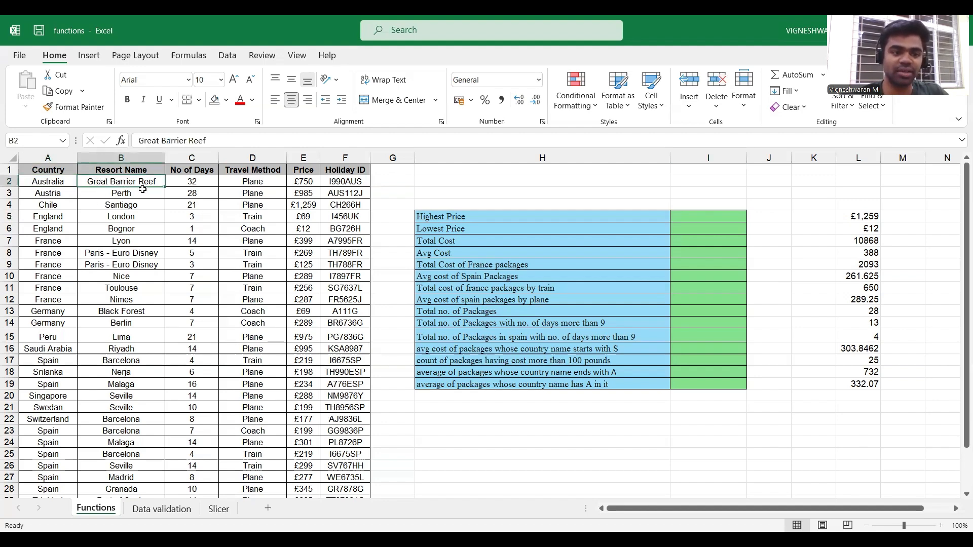
left_click(185, 185)
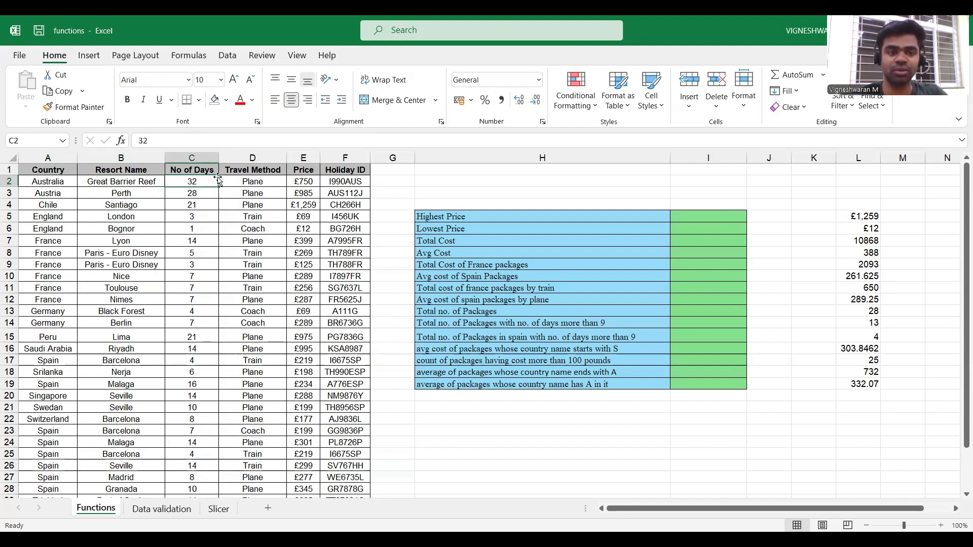
left_click(239, 180)
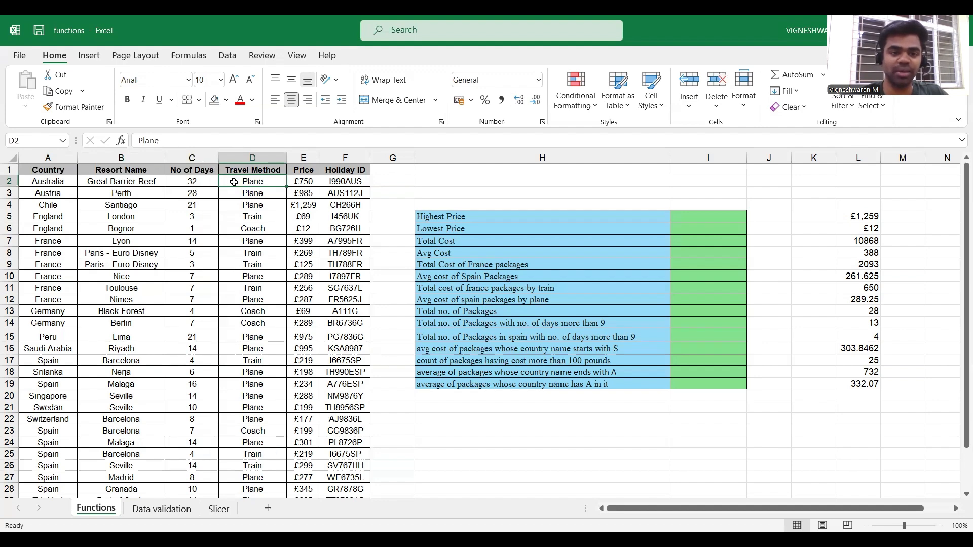
left_click(303, 182)
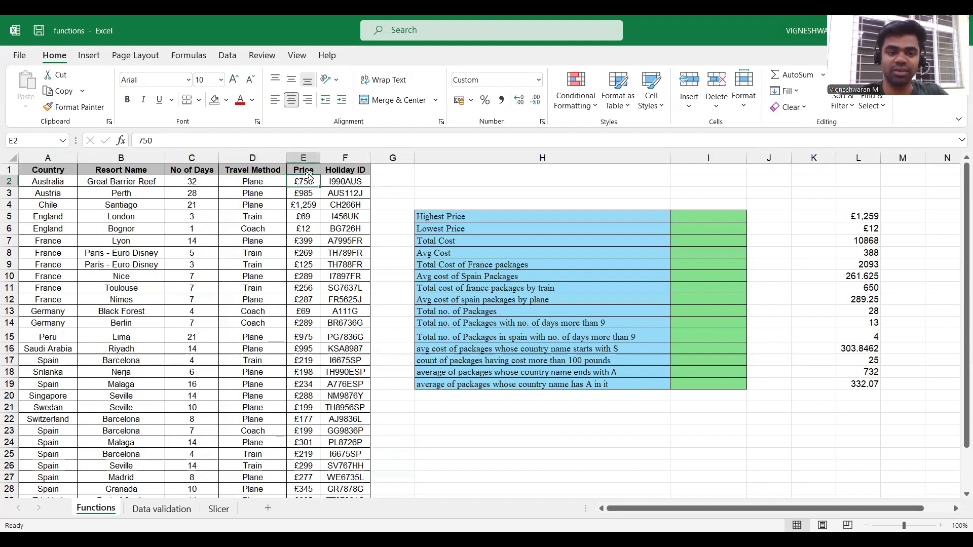
left_click(341, 181)
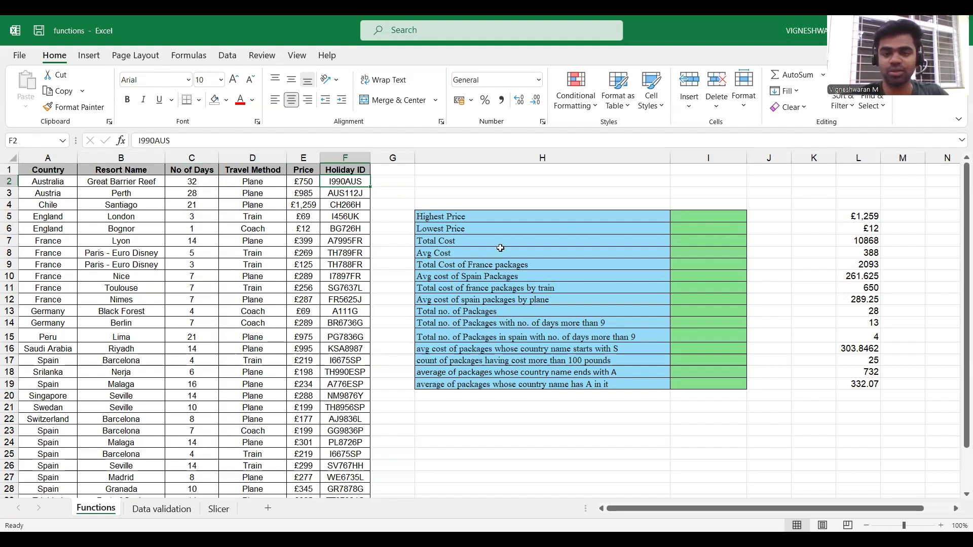
Calculate the Highest Price in I5 with a MAX formula over the price range E2:E29
left_click(692, 213)
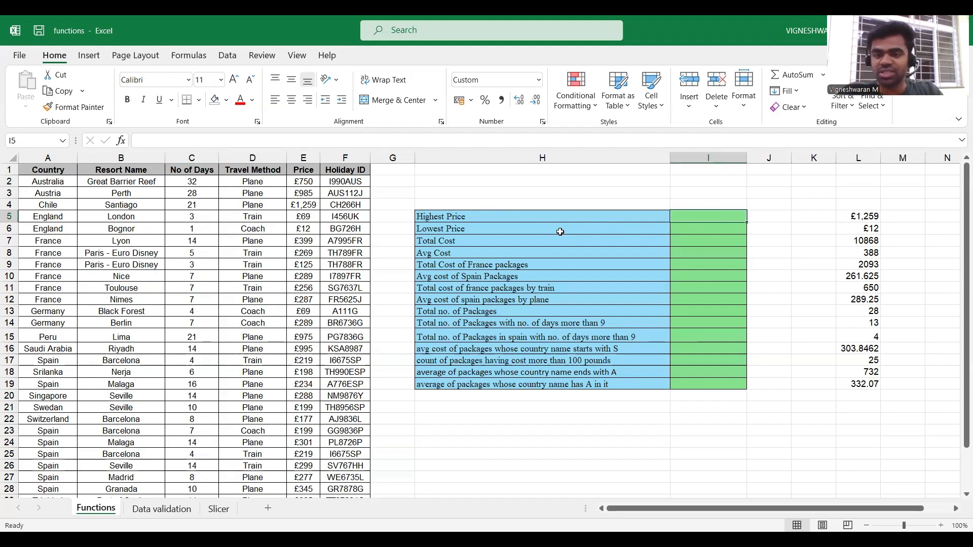
type("=max")
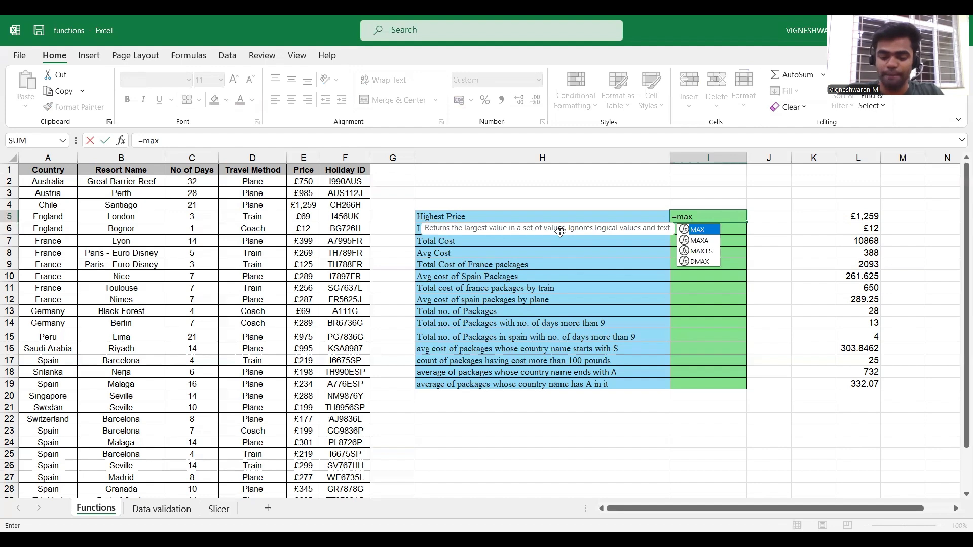
type("(")
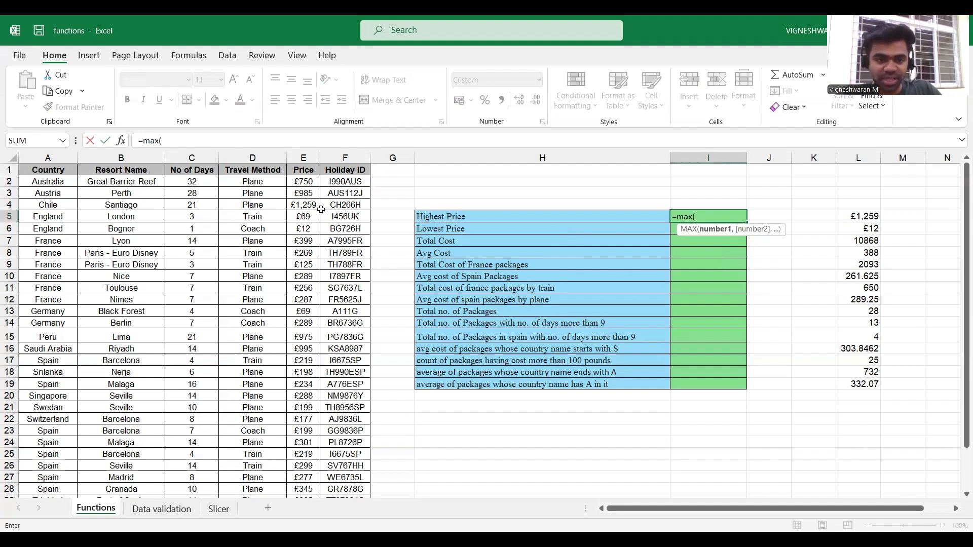
left_click(314, 181)
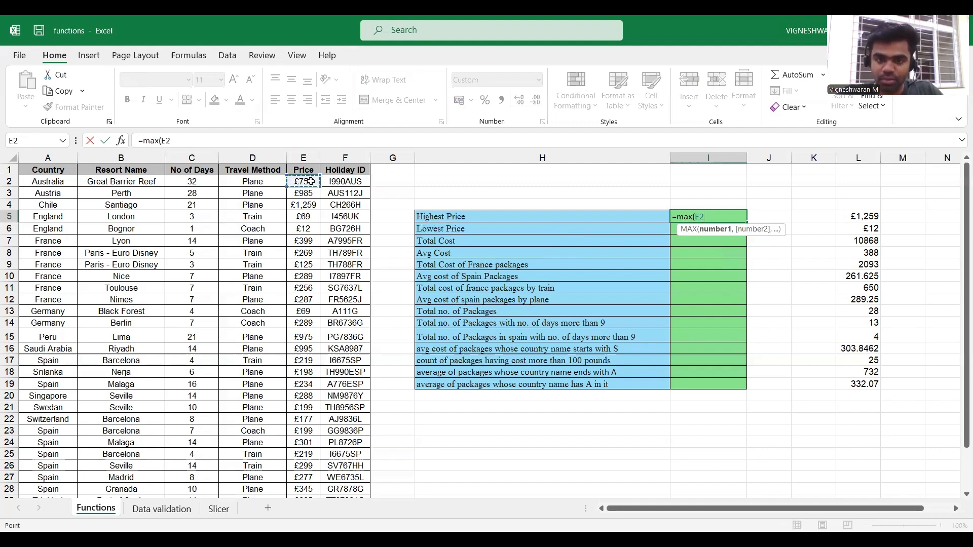
key("ctrl+shift+Down")
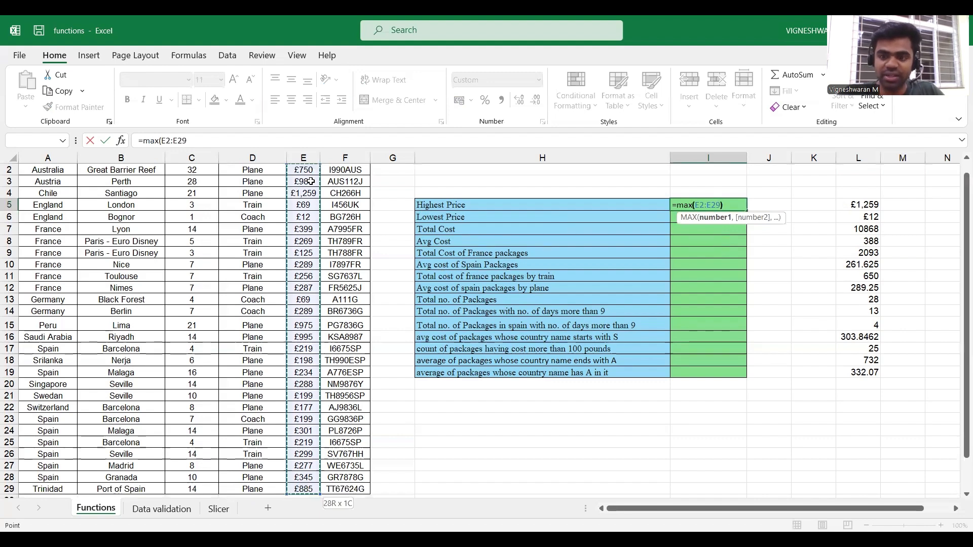
key("Return")
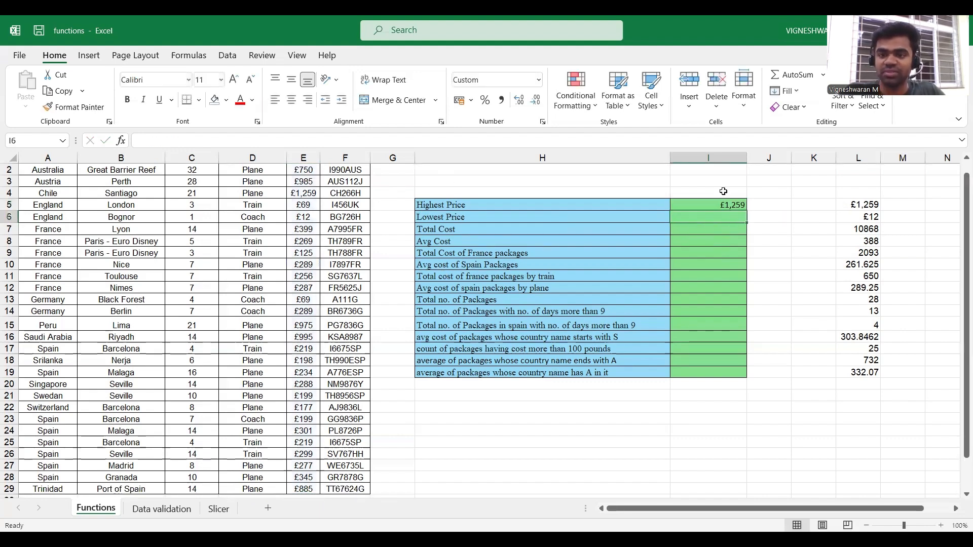
left_click(715, 204)
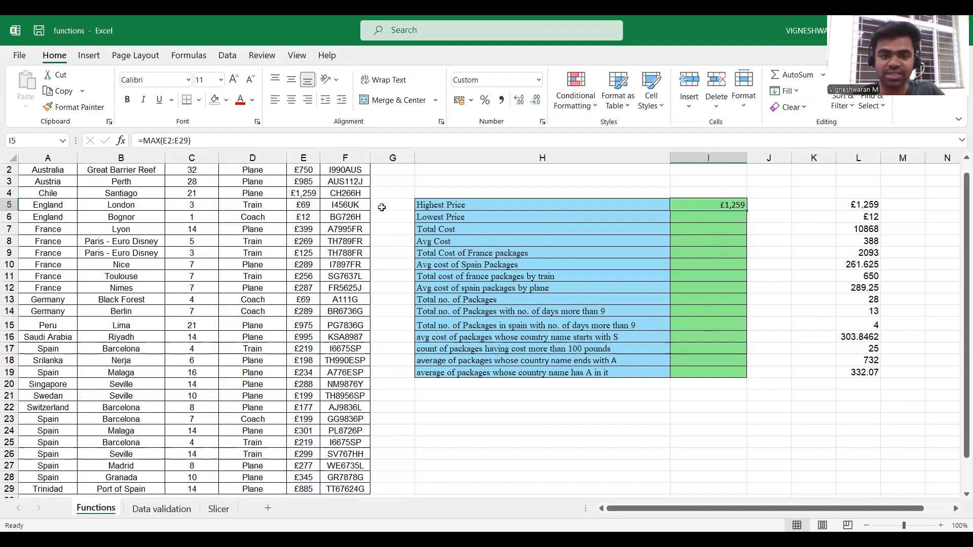
Calculate the Lowest Price in I6 with a MIN formula over the price range E2:E29
scroll(400, 213, "up", 1)
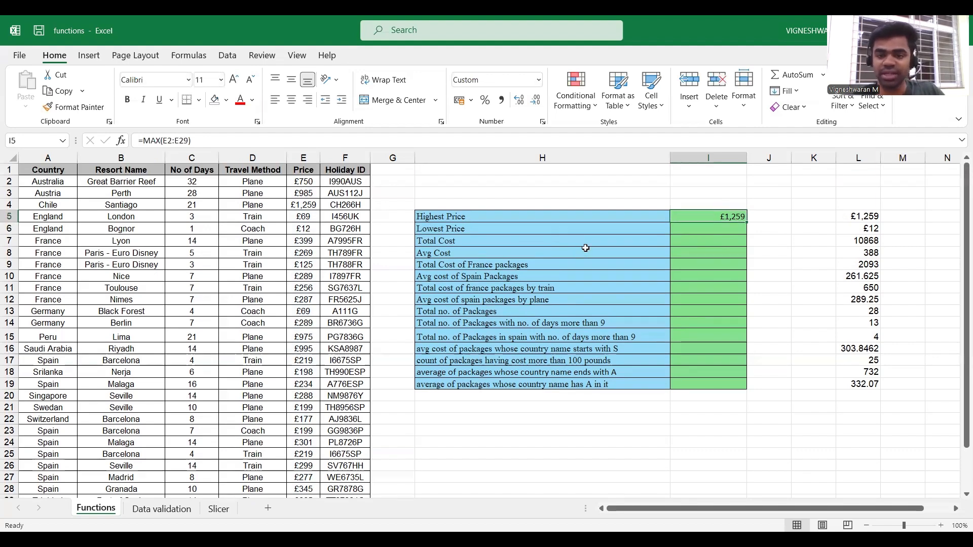
left_click(690, 229)
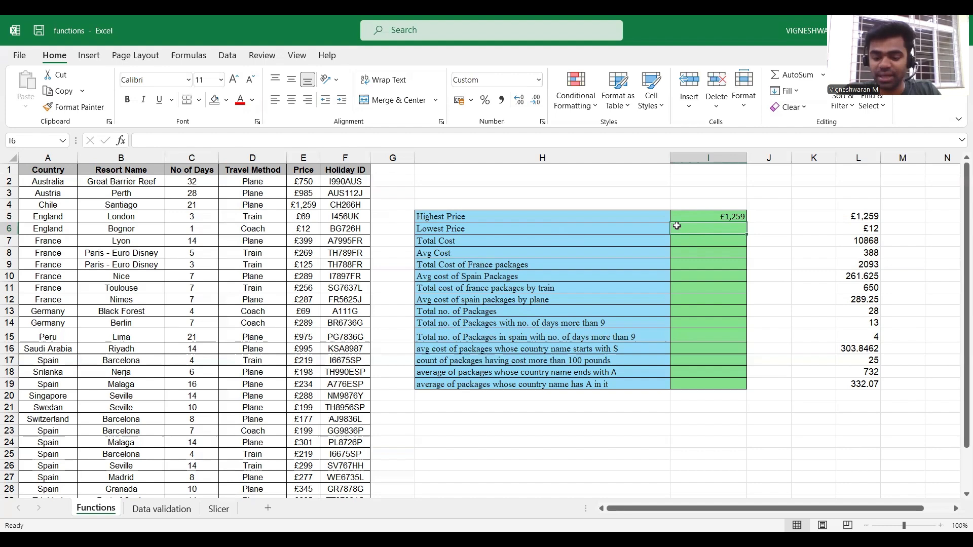
type("=")
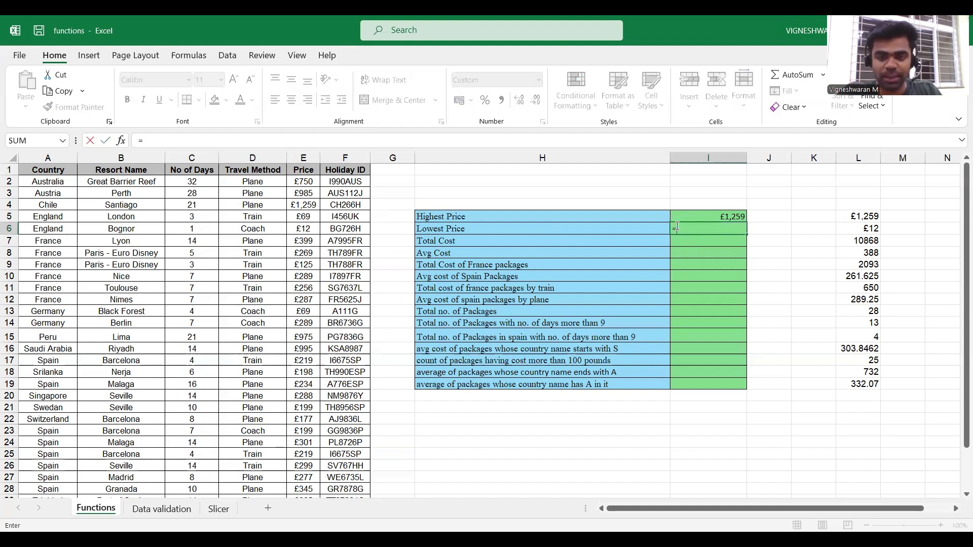
type("min(")
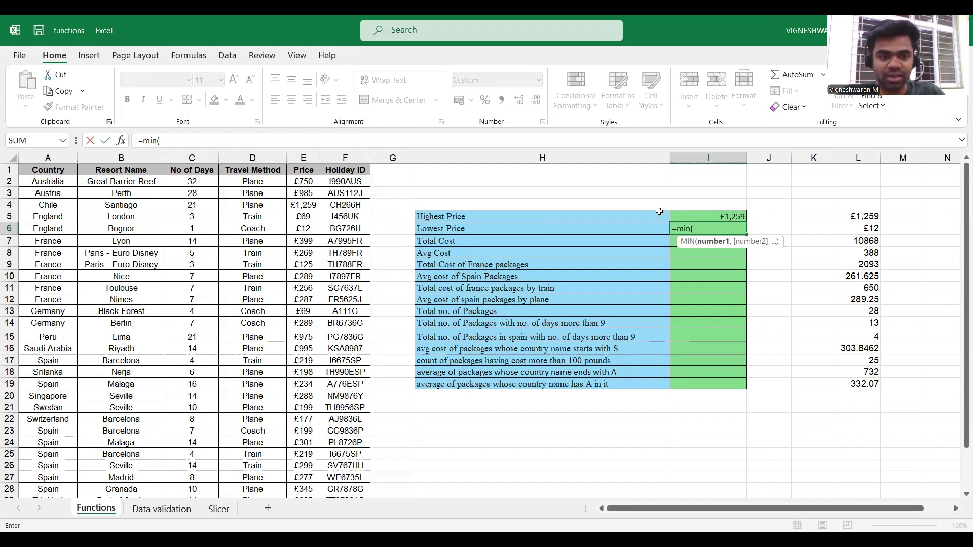
left_click(315, 182)
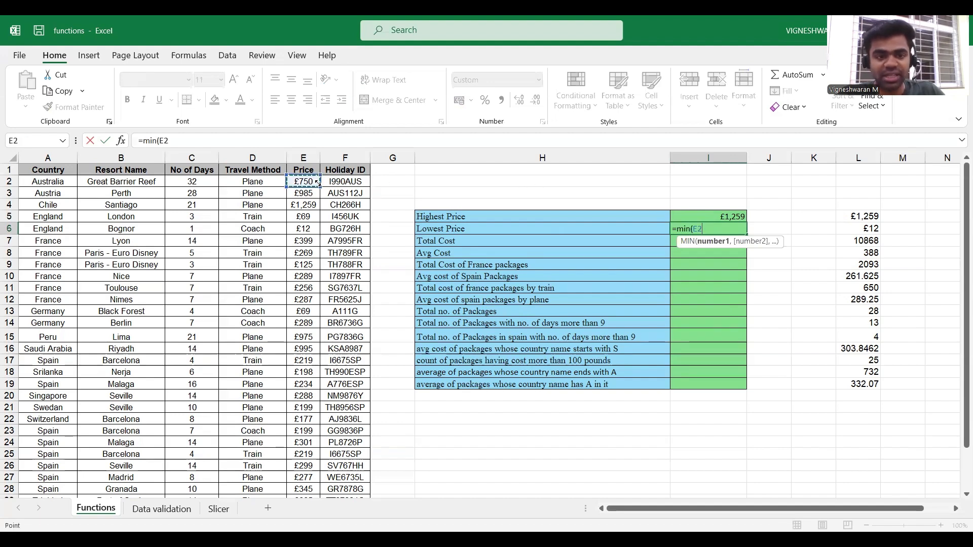
key("ctrl+shift+Down")
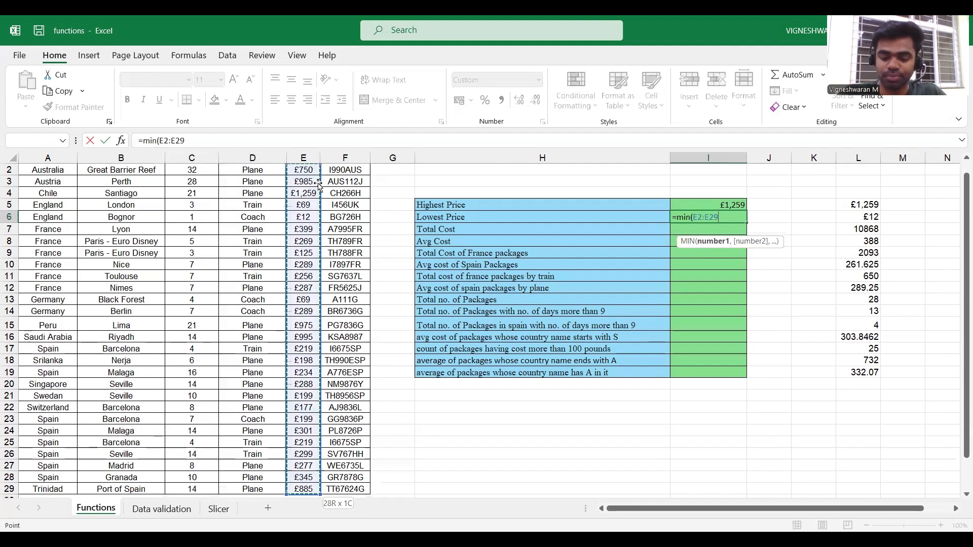
key("Return")
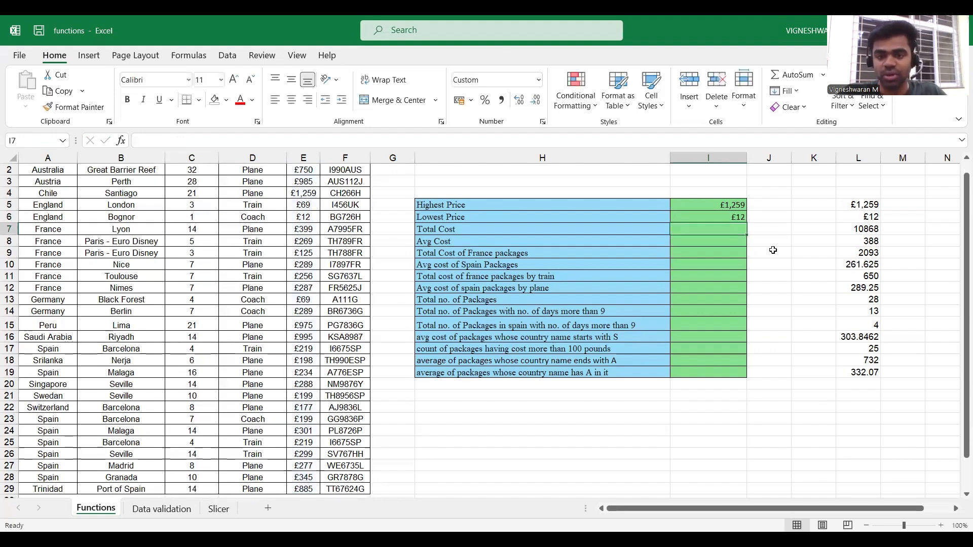
left_click(727, 215)
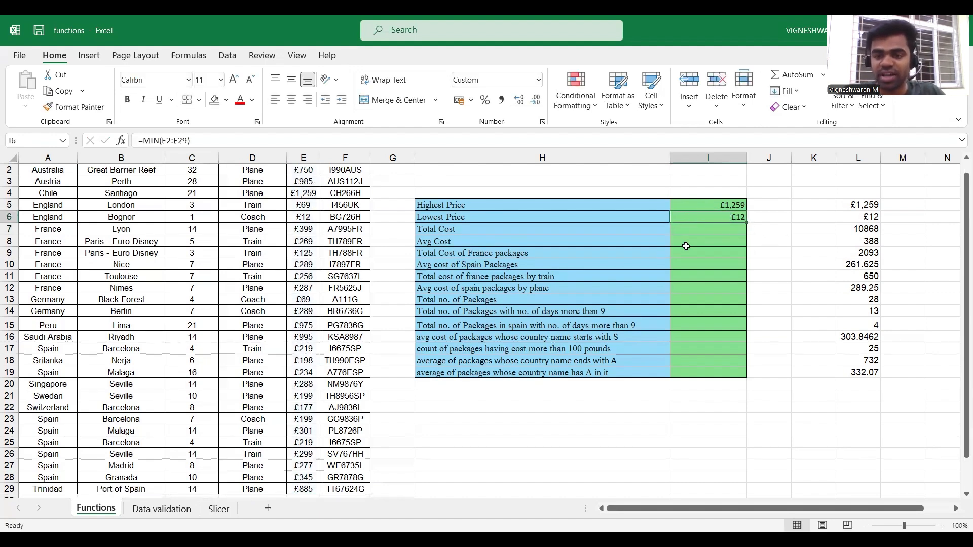
Review the Price column, and calculate the Total Cost in I7 with a SUM formula over E2:E29
scroll(699, 238, "up", 1)
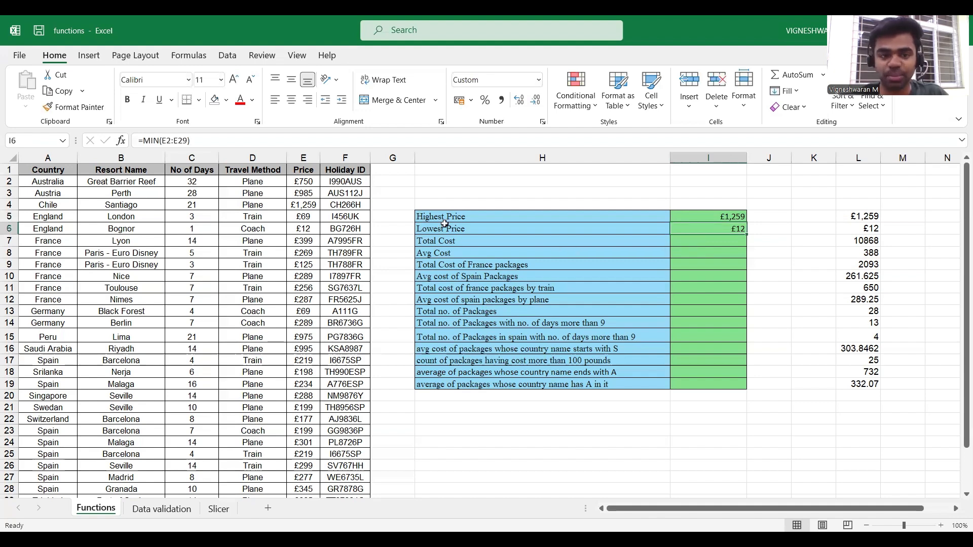
left_click(299, 182)
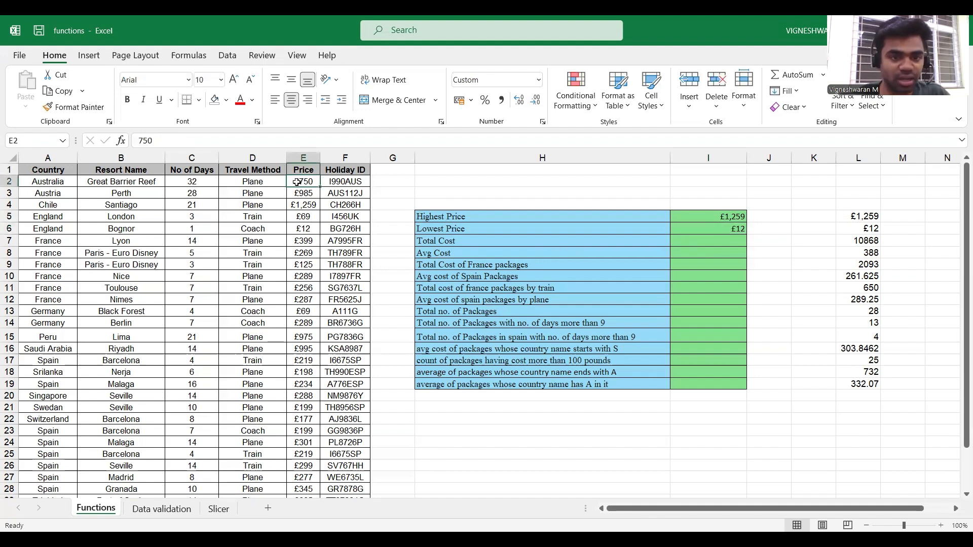
scroll(297, 182, "down", 4)
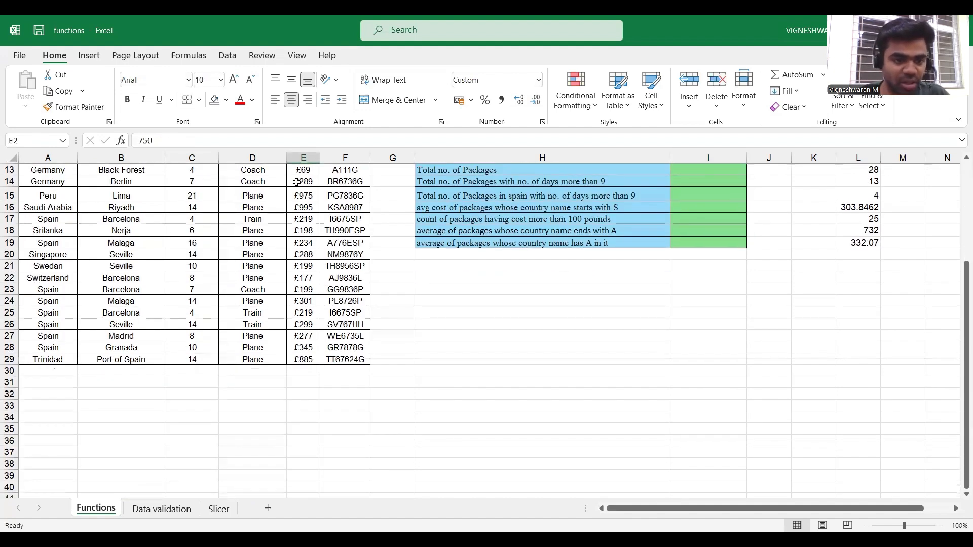
scroll(297, 182, "up", 4)
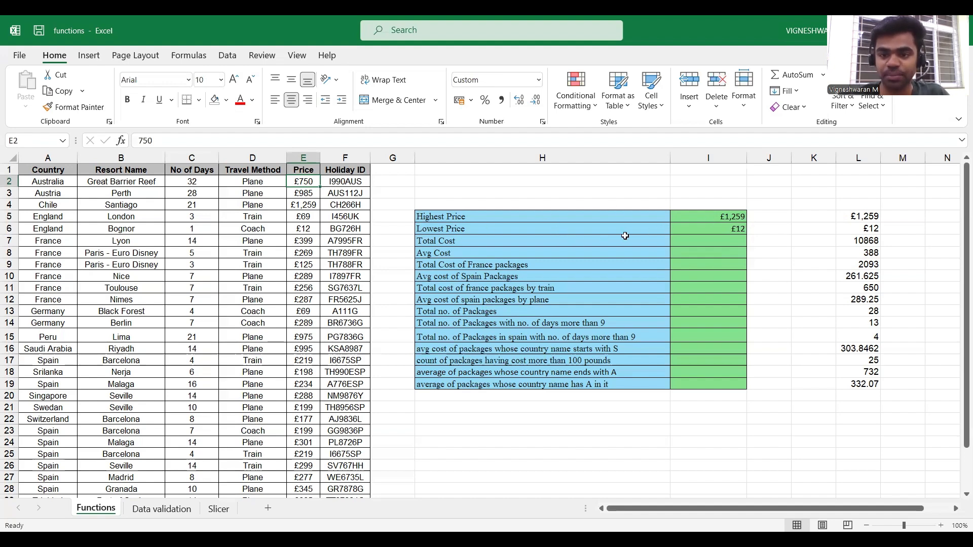
left_click(685, 241)
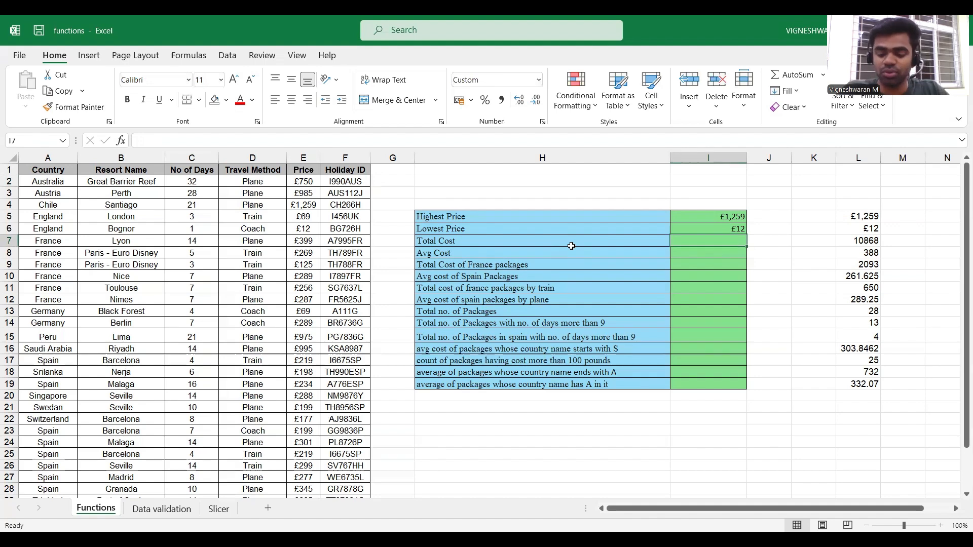
type("=")
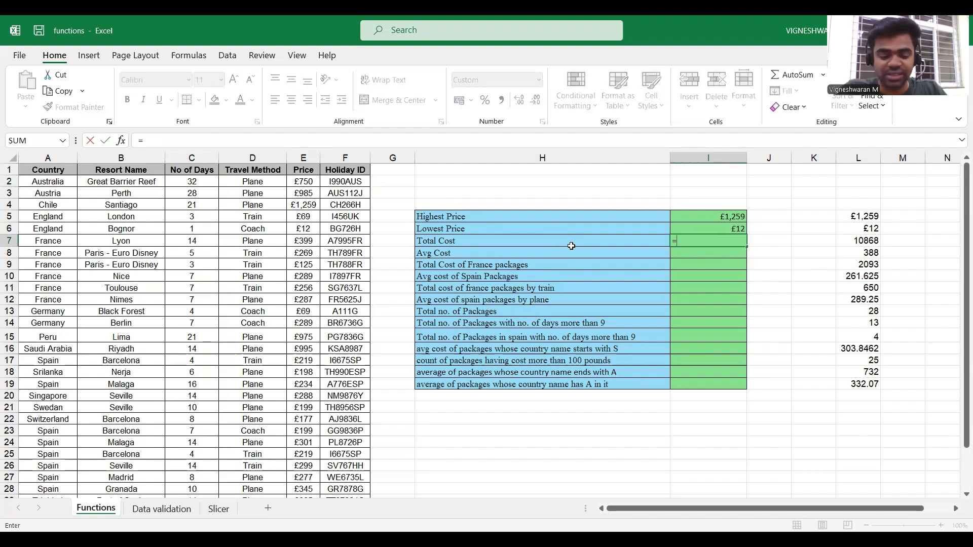
type("sum")
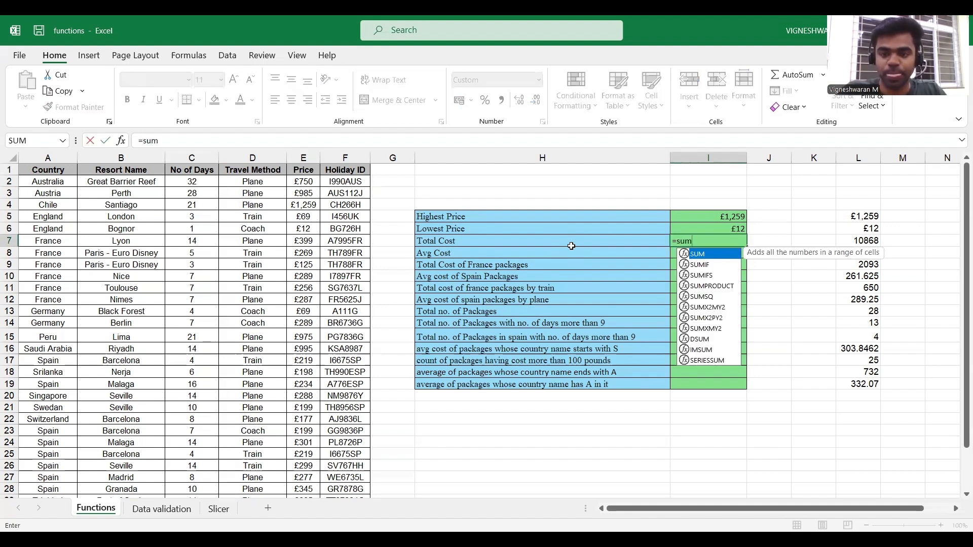
type("(")
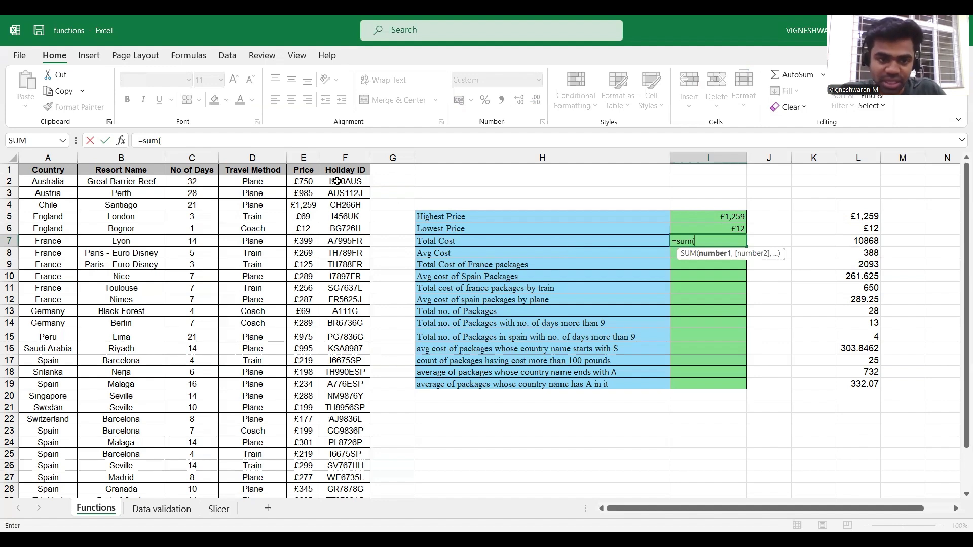
left_click(310, 181)
key("ctrl+shift+Down")
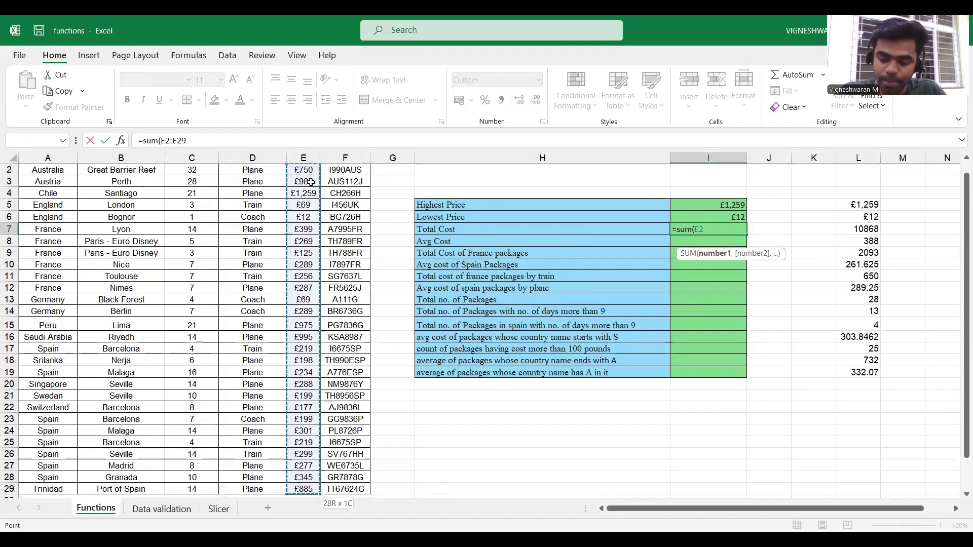
key("Return")
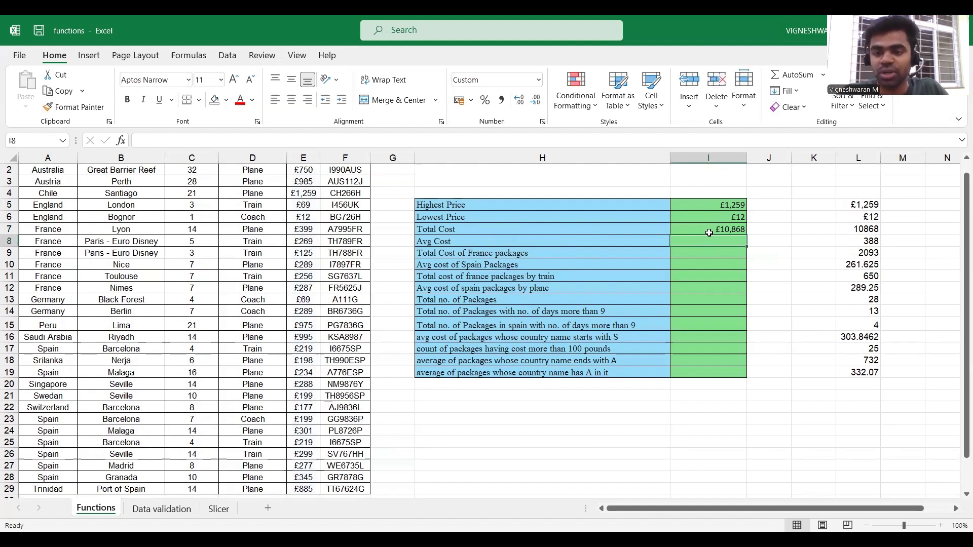
left_click(709, 230)
Calculate the Avg Cost in I8 with an AVERAGE formula over the price range E2:E29
left_click(705, 243)
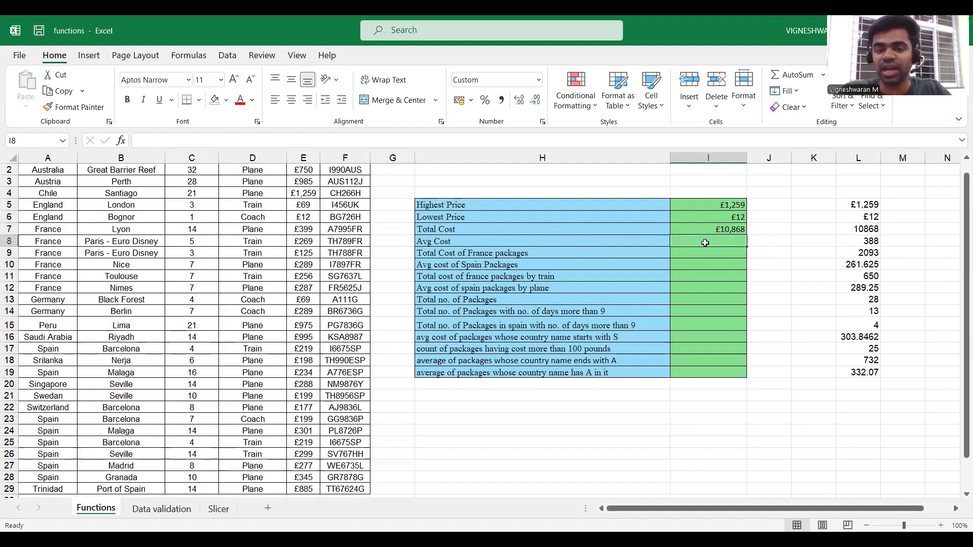
type("=")
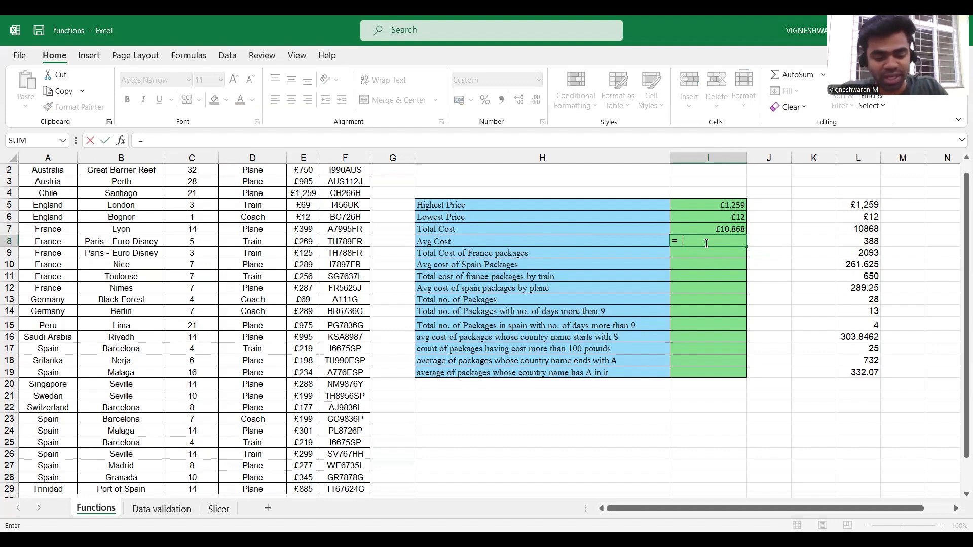
type("average")
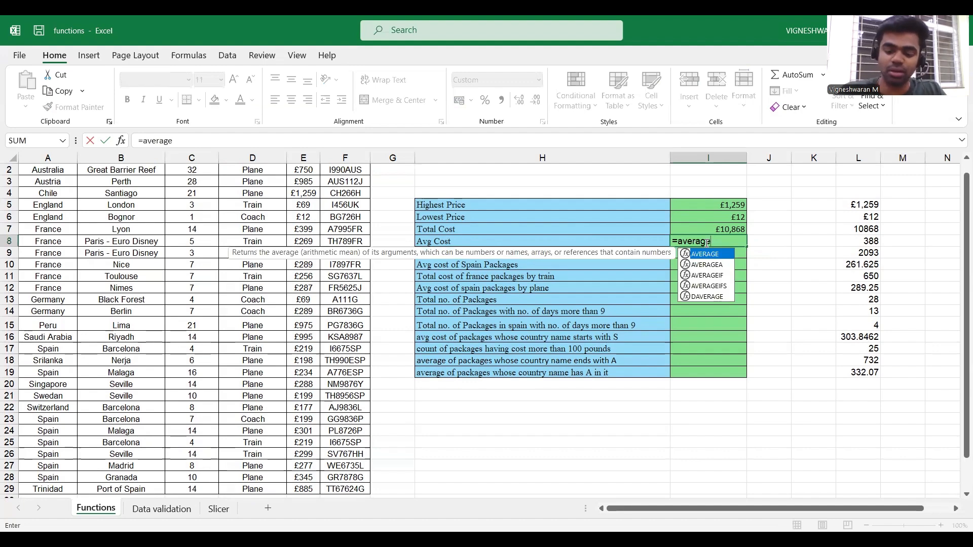
type("(")
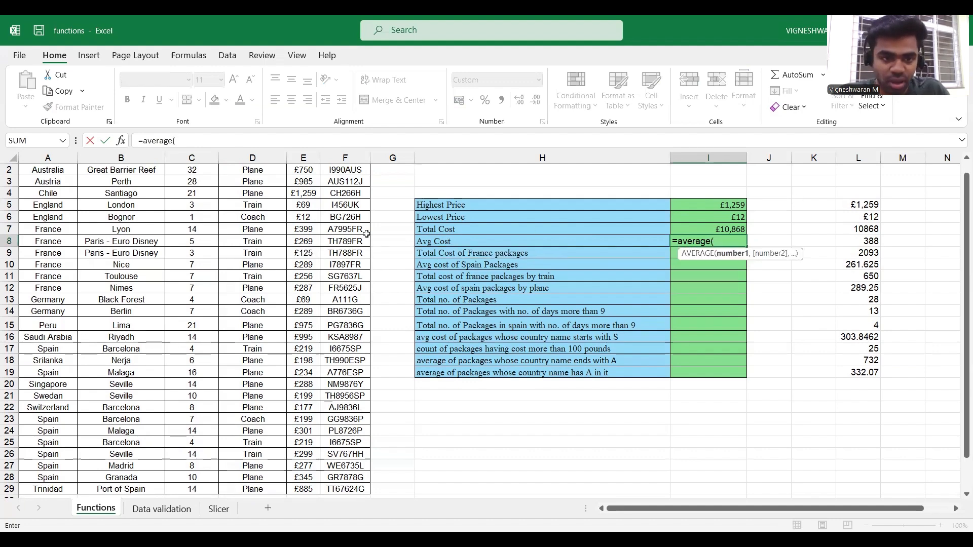
scroll(365, 234, "up", 1)
left_click(314, 181)
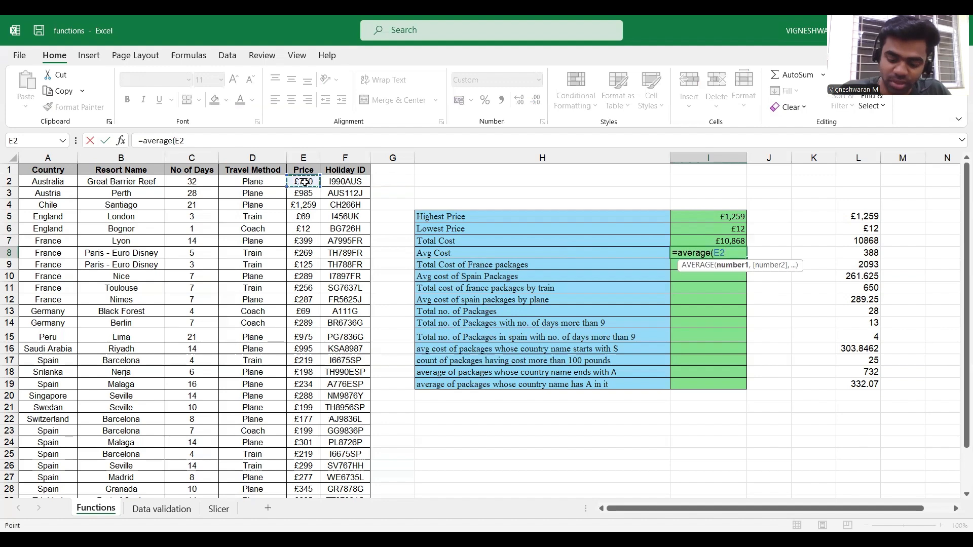
key("ctrl+shift+Down")
key("Return")
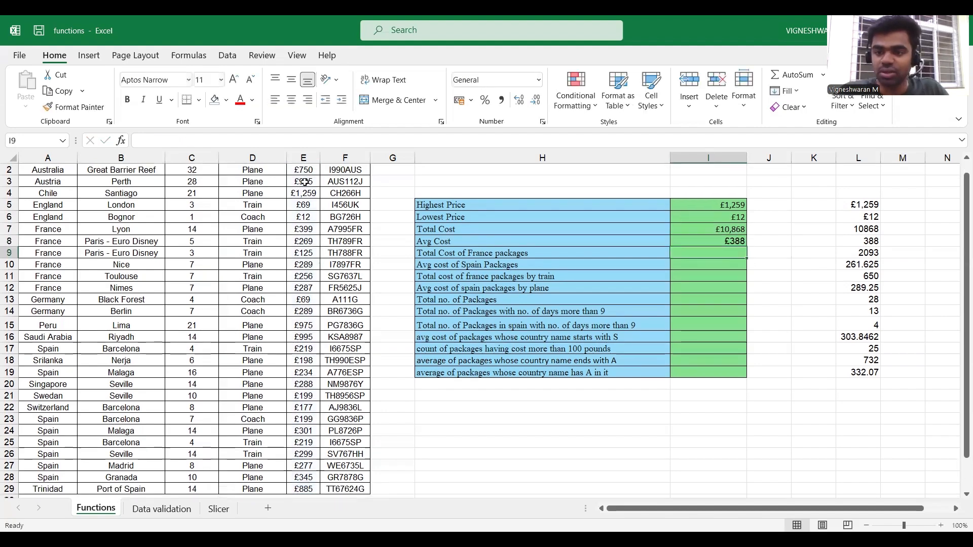
Review the Avg Cost formula in I8 against the prices in E2:E29
left_click(726, 244)
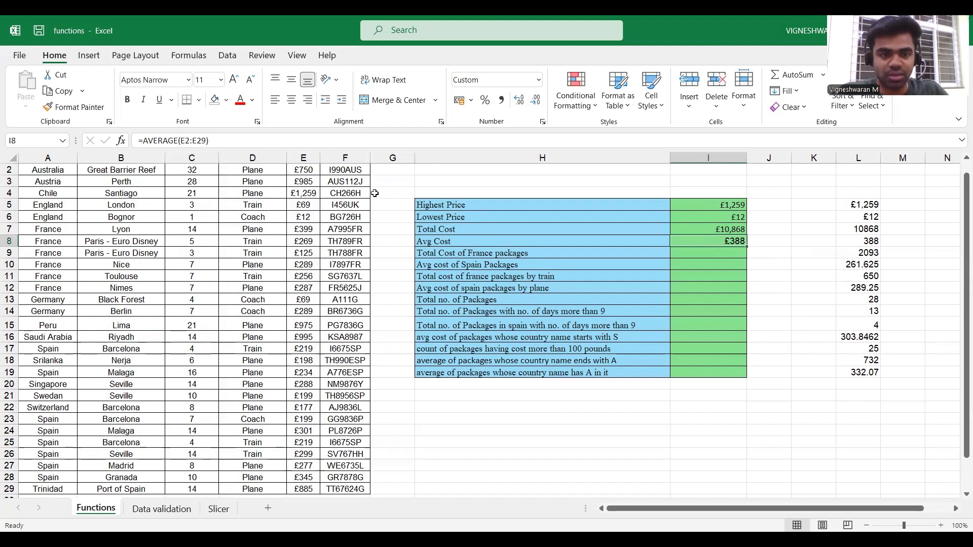
scroll(315, 183, "up", 1)
left_click_drag(315, 183, 311, 493)
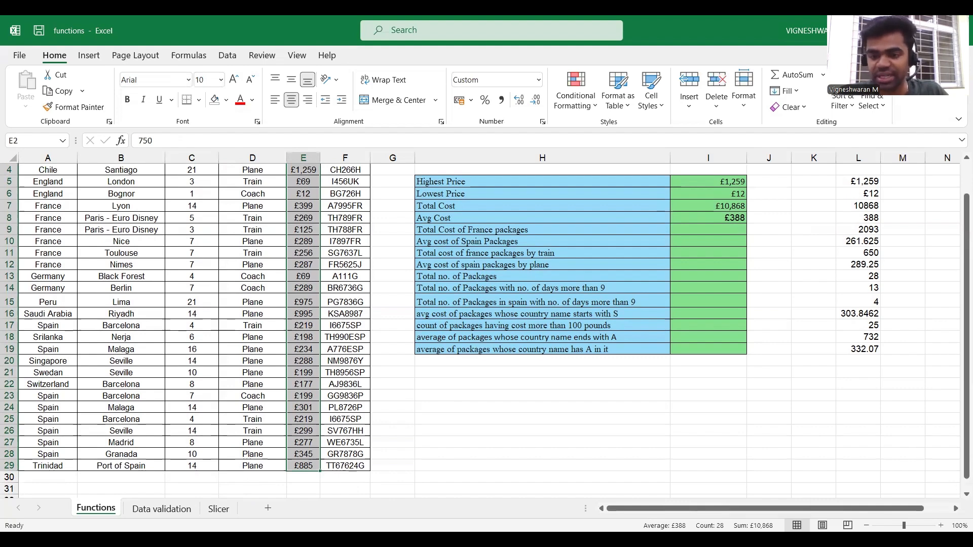
left_click(726, 384)
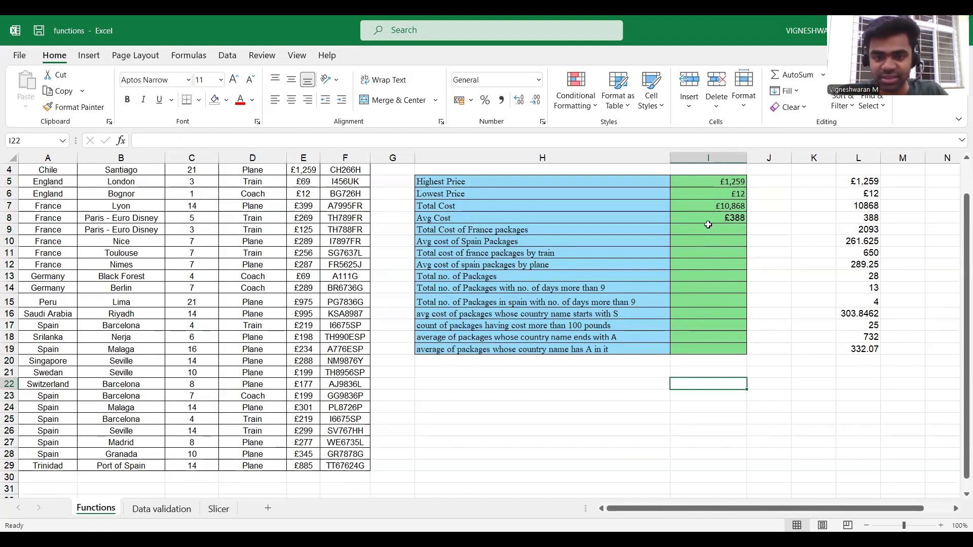
Examine the France rows A7:A12 and their prices E7:E12 for the Total Cost of France packages
left_click(691, 226)
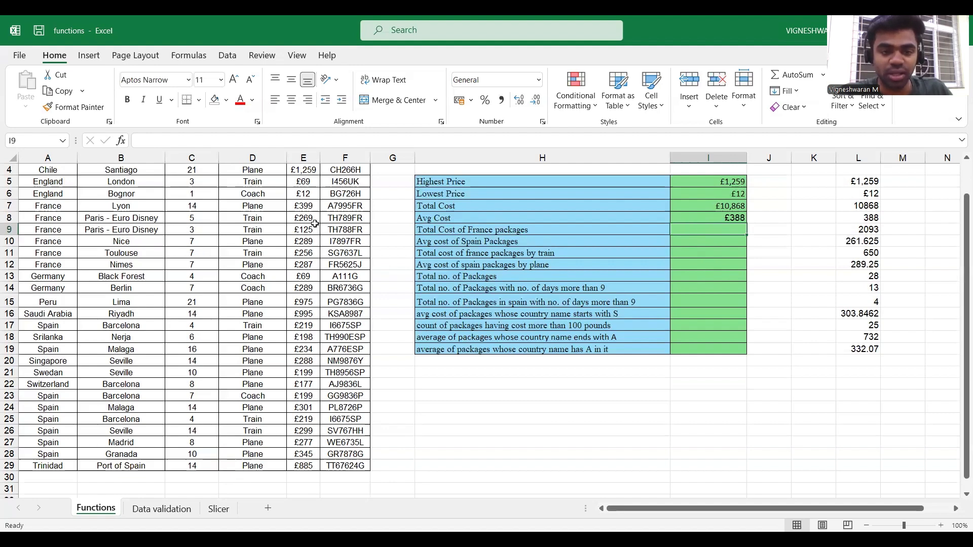
scroll(314, 224, "up", 1)
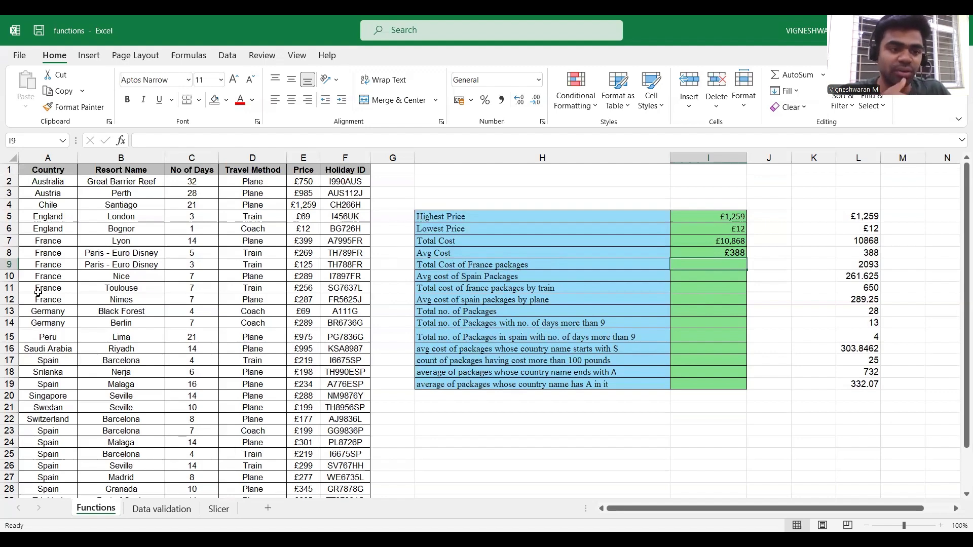
left_click_drag(49, 240, 46, 297)
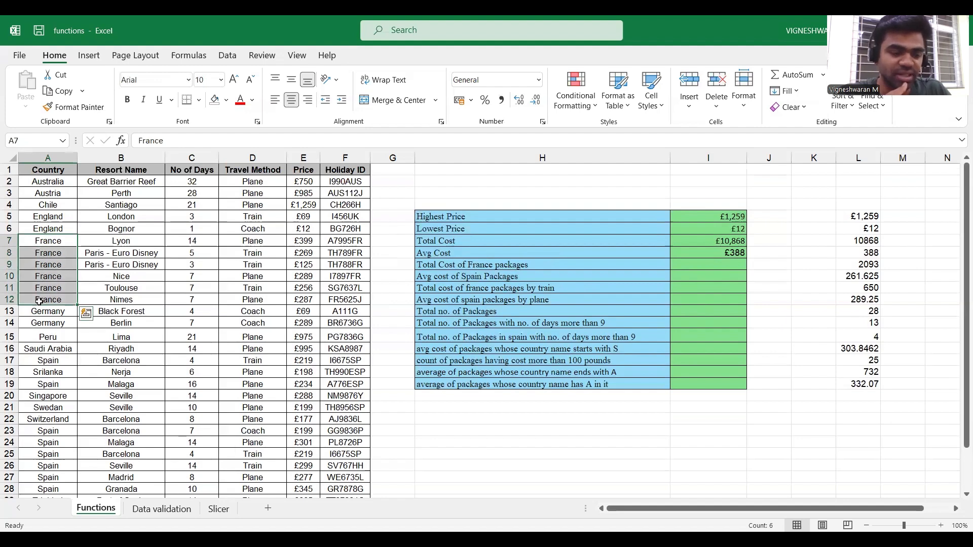
left_click_drag(299, 240, 297, 299)
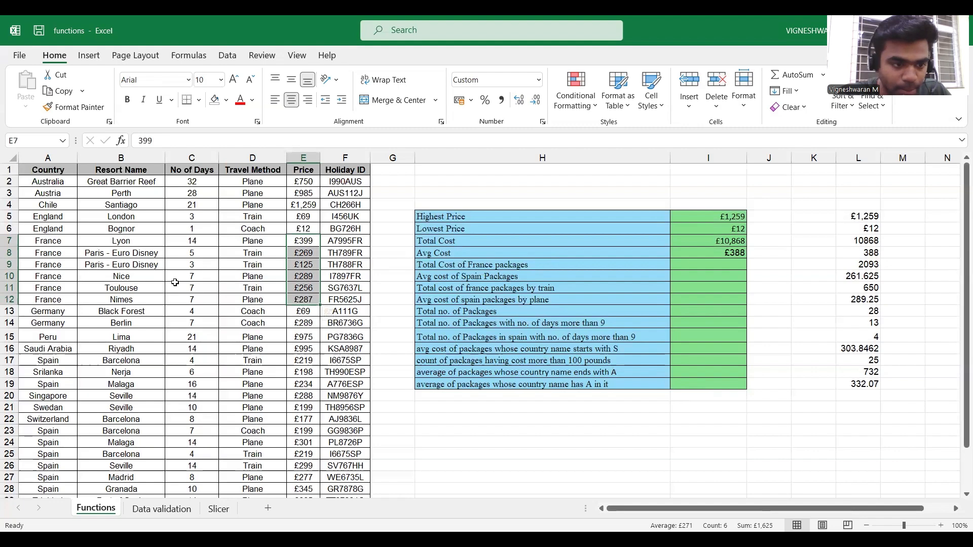
scroll(174, 283, "down", 1)
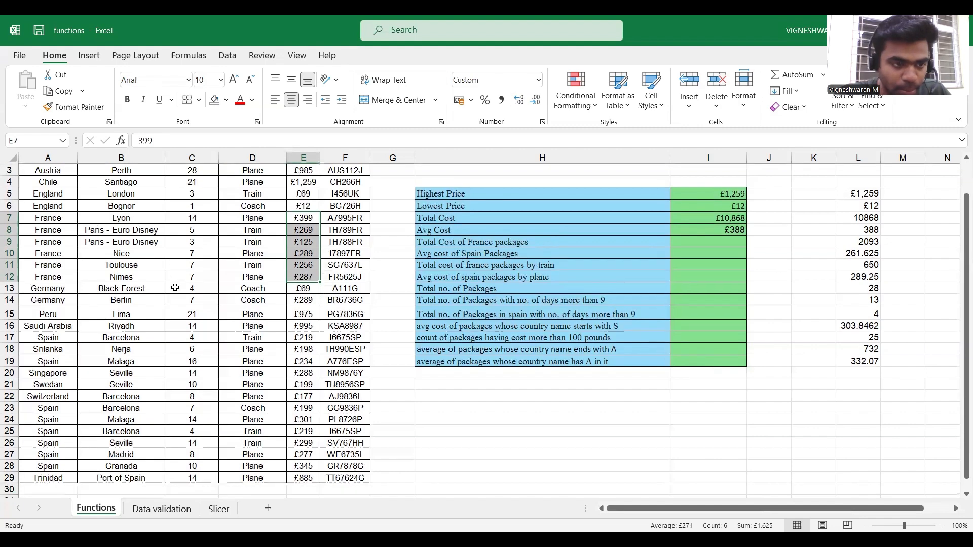
scroll(175, 288, "down", 1)
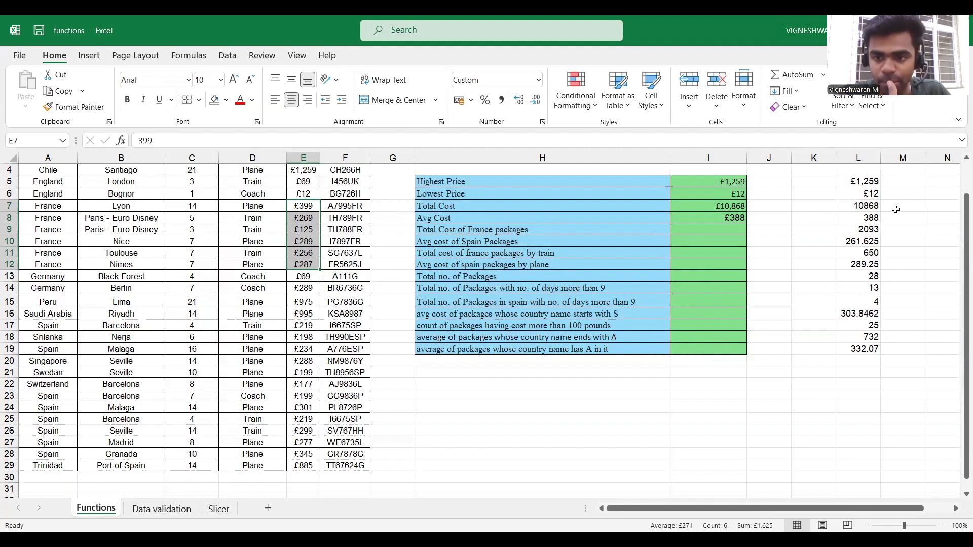
Clear the reference answer for Total Cost of France packages in L9
left_click(860, 230)
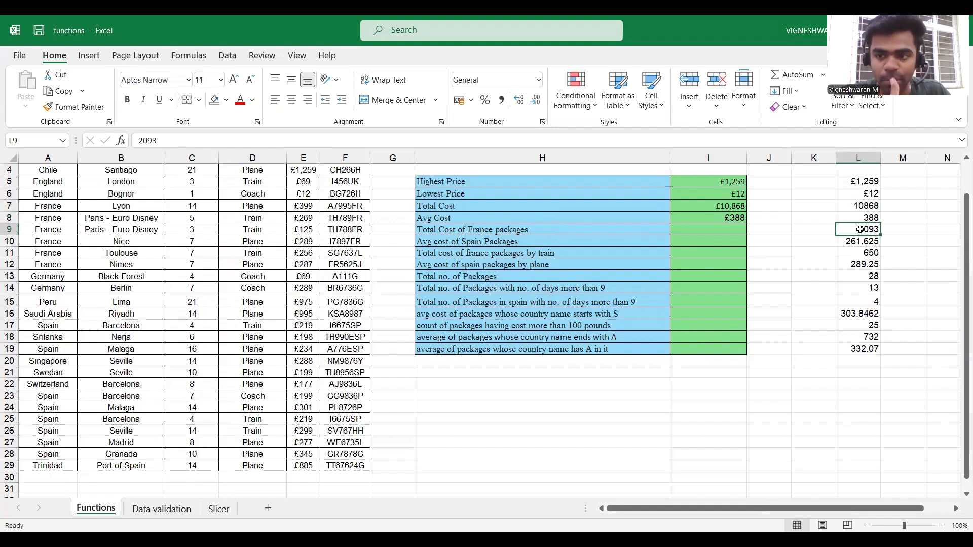
left_click(720, 229)
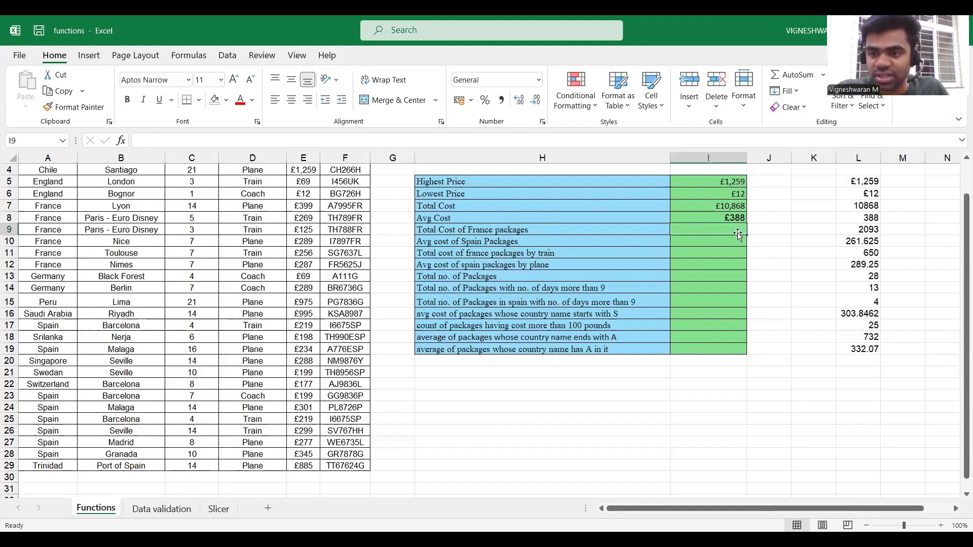
left_click(874, 230)
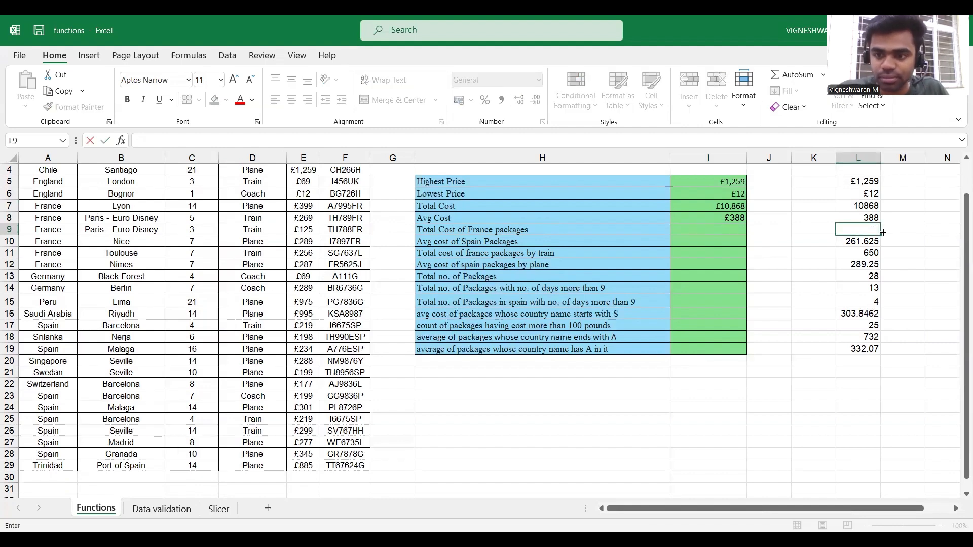
left_click(876, 242)
Begin a SUMIF formula in I9 with the country range A2:A29 and the criterion "France"
left_click(702, 230)
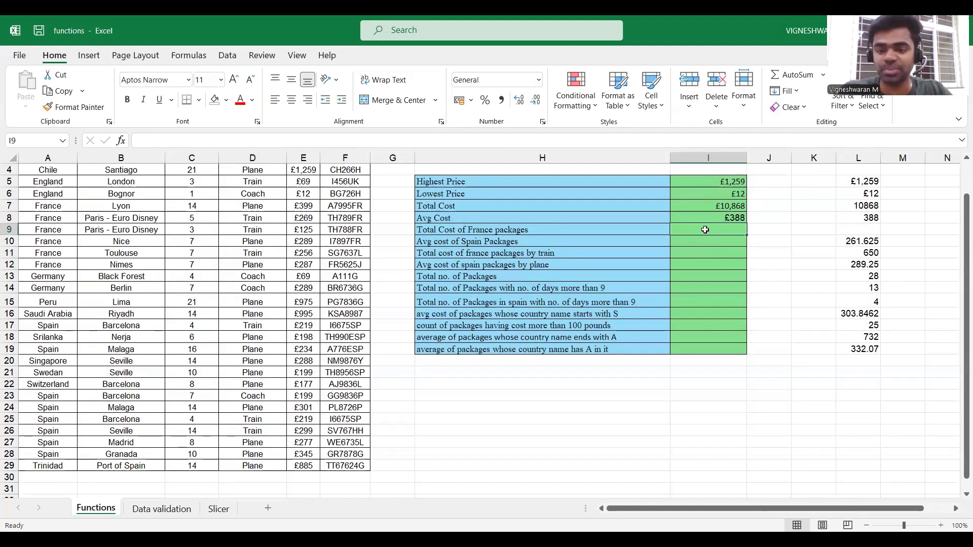
scroll(705, 229, "down", 2)
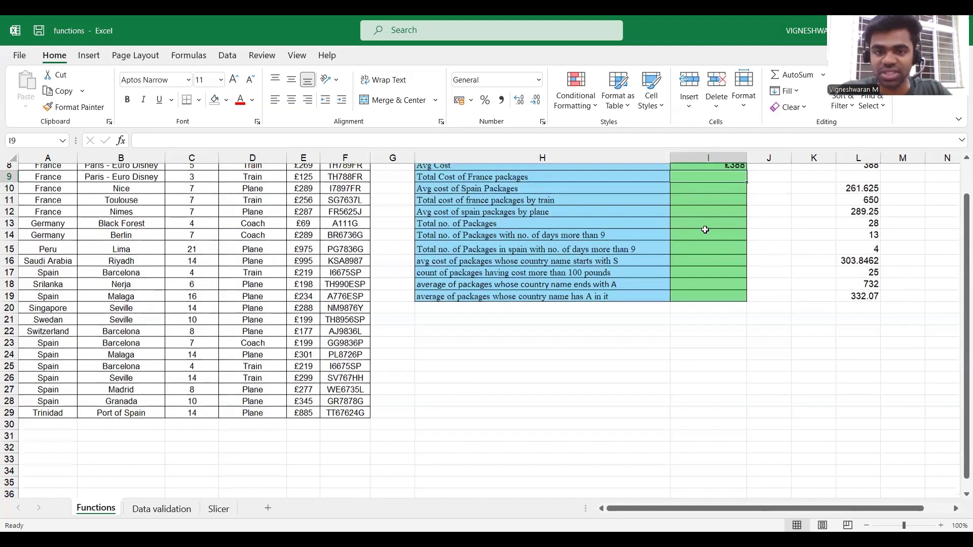
scroll(704, 229, "up", 2)
type("=")
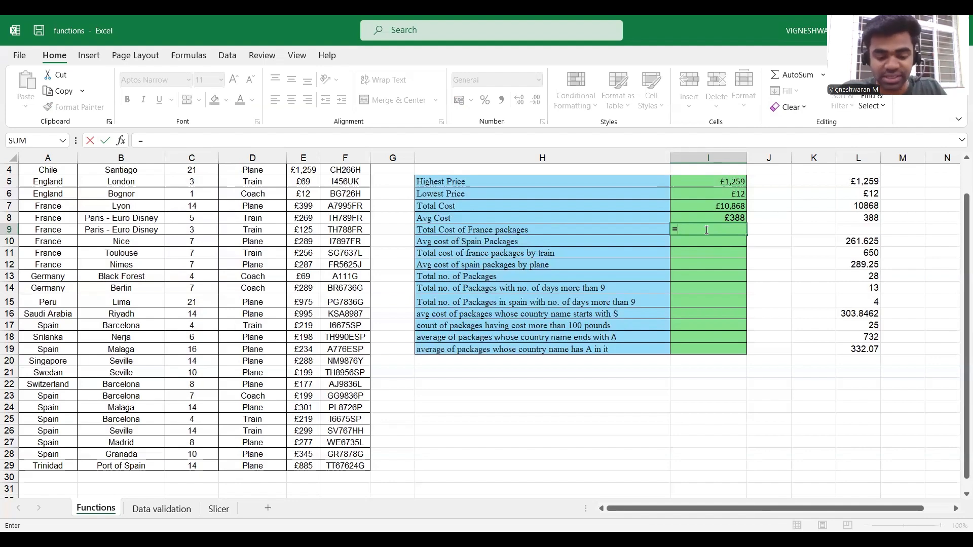
type("sumif(")
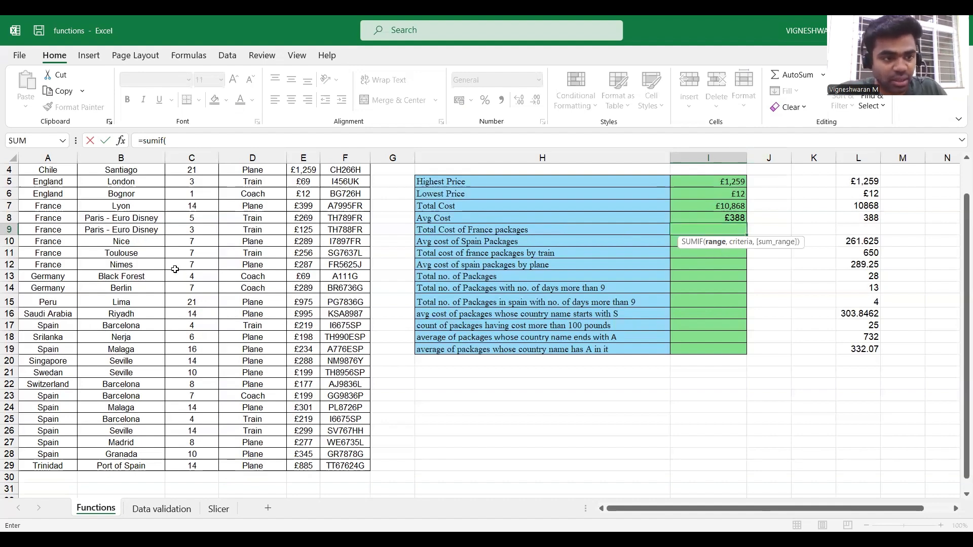
scroll(175, 269, "up", 1)
left_click(58, 182)
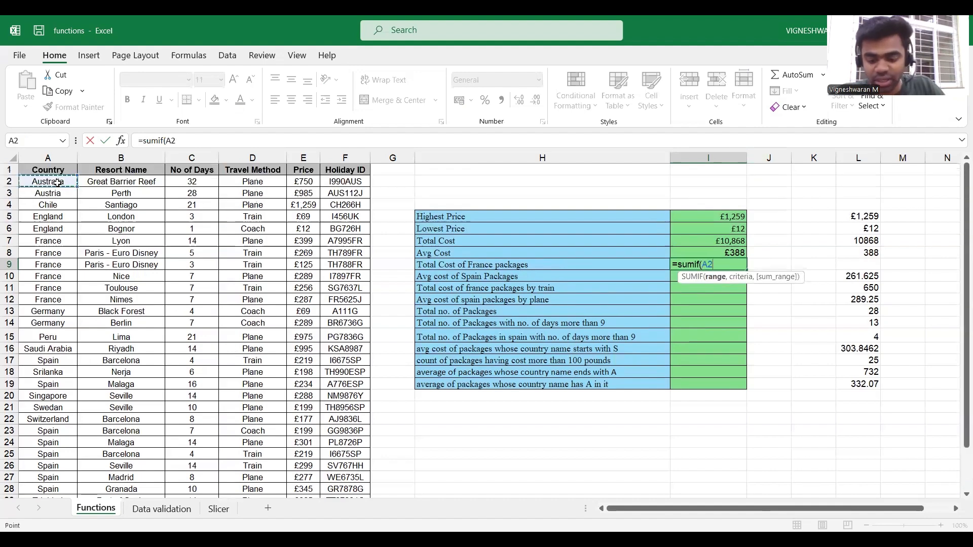
key("ctrl+shift+Down")
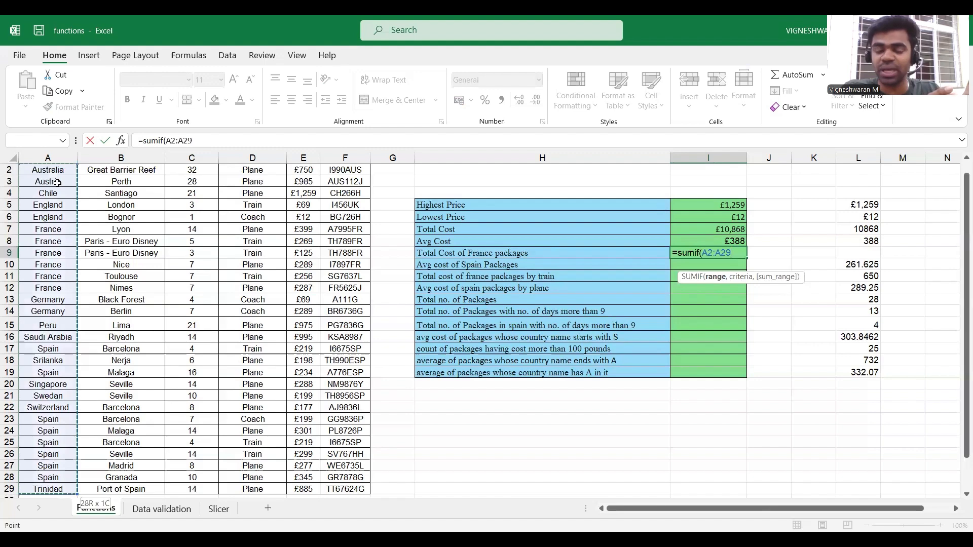
type(",")
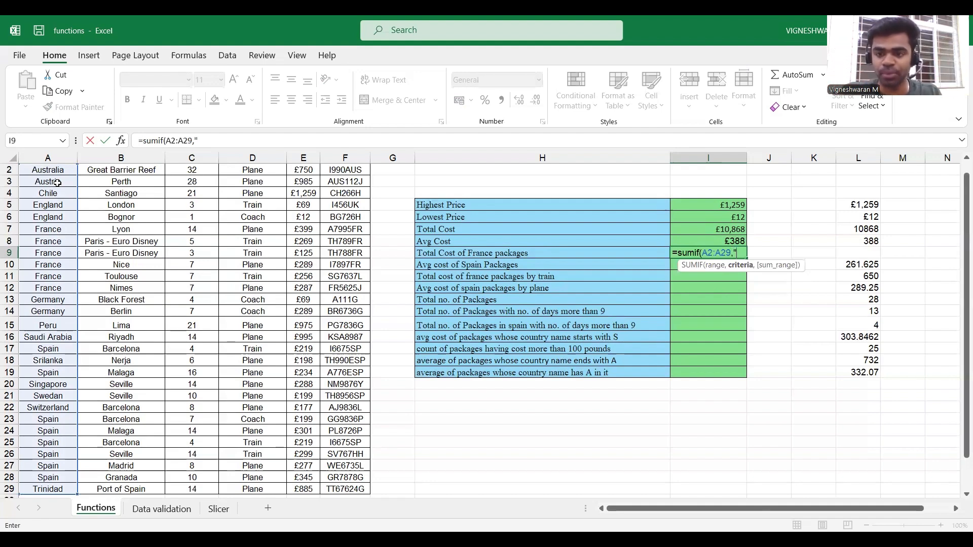
type("Fra")
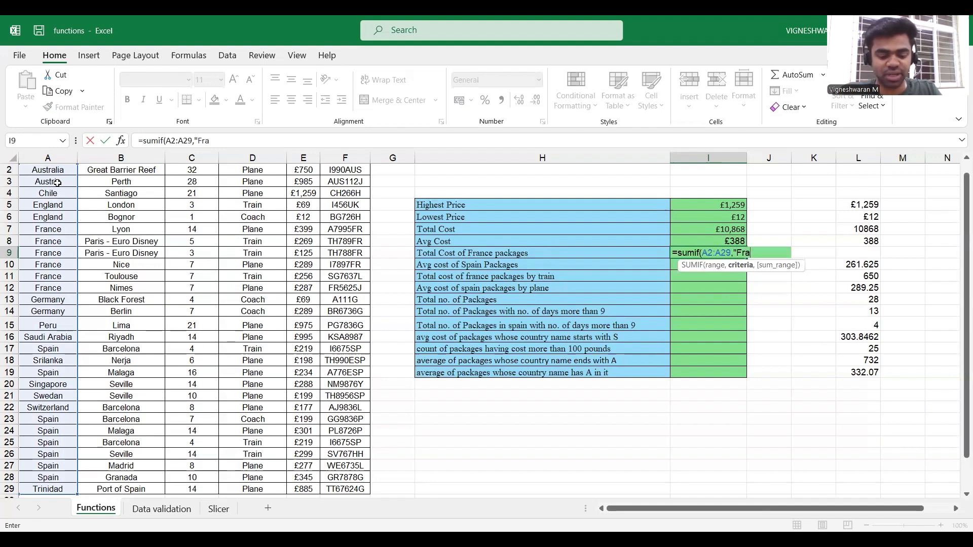
type("nce\"")
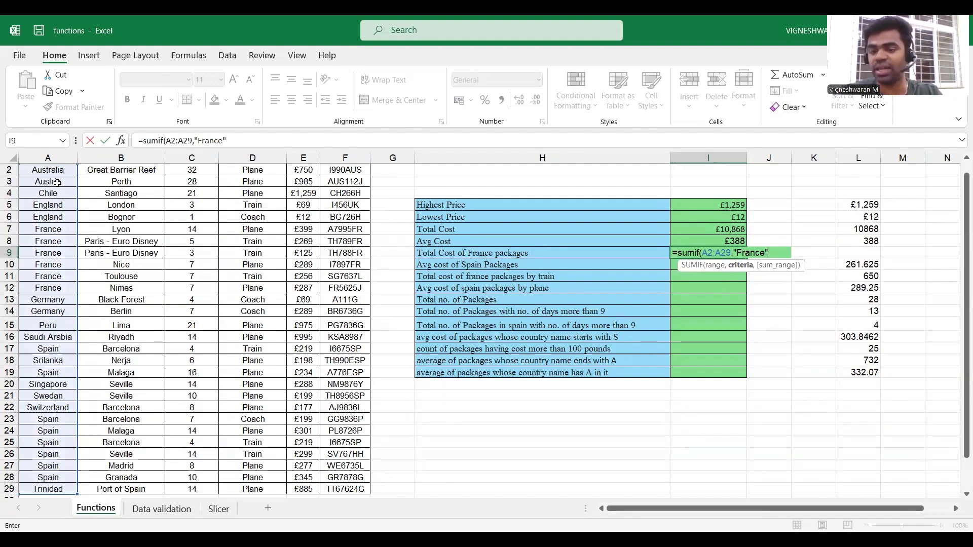
type(",")
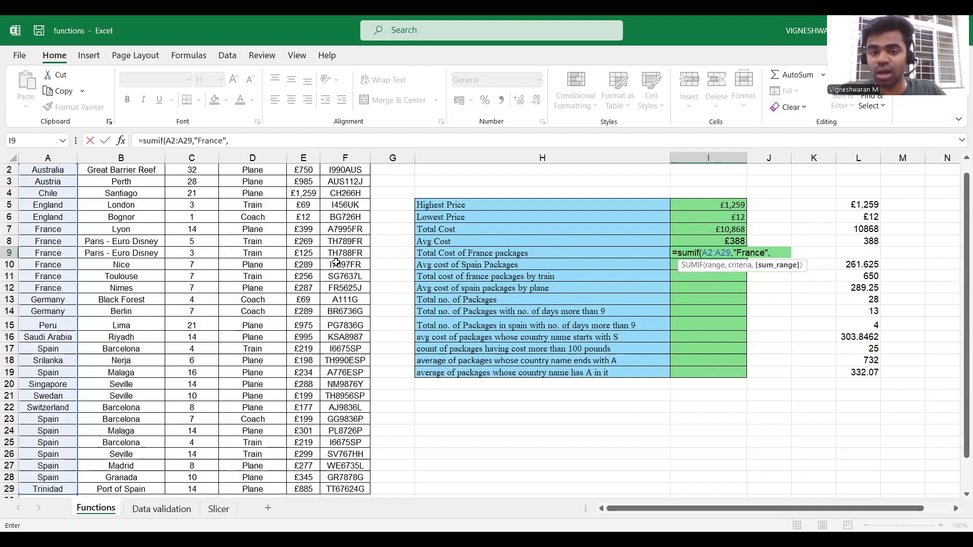
Complete the SUMIF formula for the France packages in I9 with E2:E29 as the sum range
scroll(336, 263, "up", 1)
left_click(305, 183)
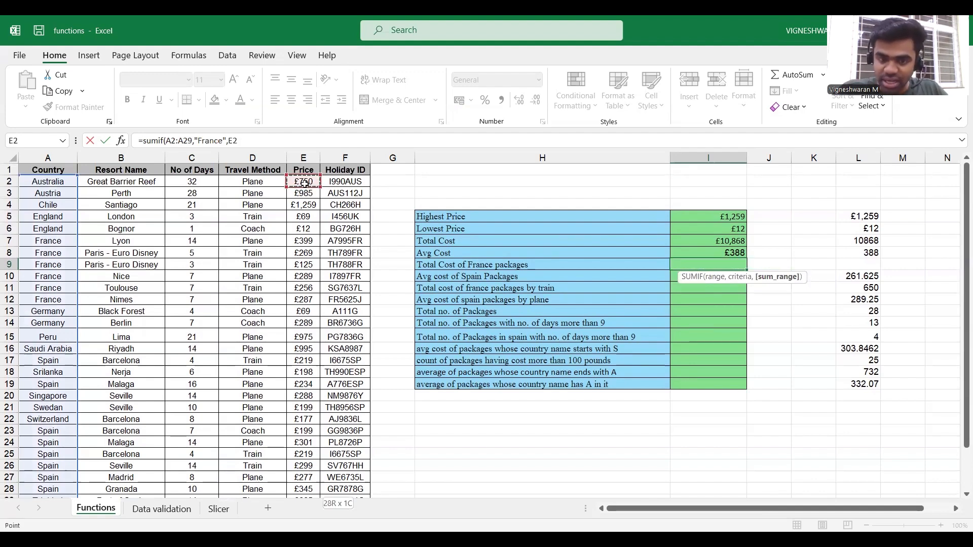
key("ctrl+shift+Down")
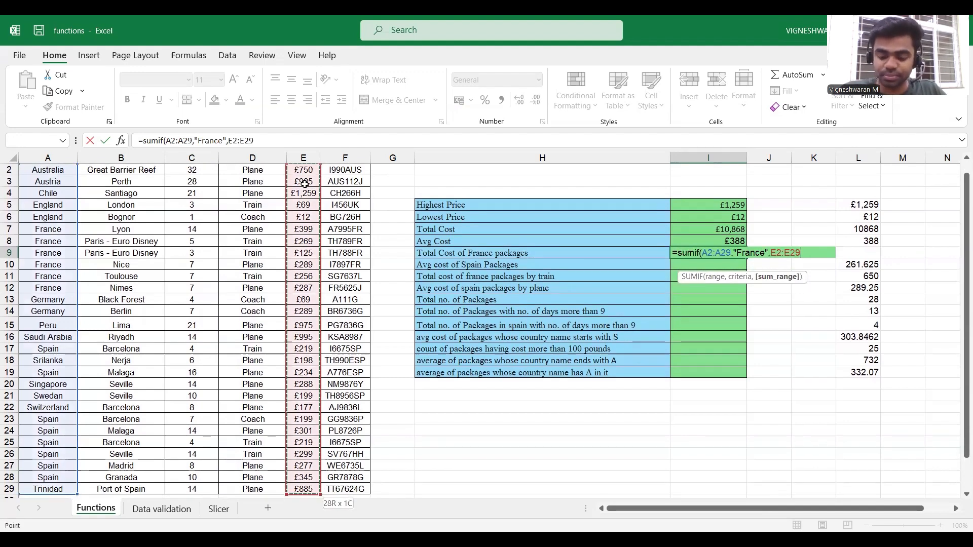
type(")")
key("Return")
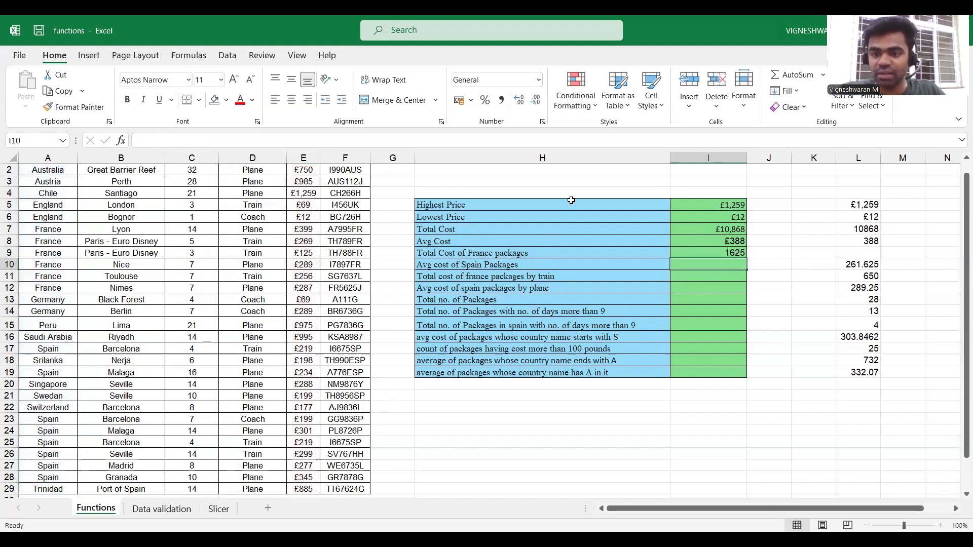
Check the France total in I9 against the prices in E7:E12, and select I10 for the average cost of Spain packages
left_click(685, 248)
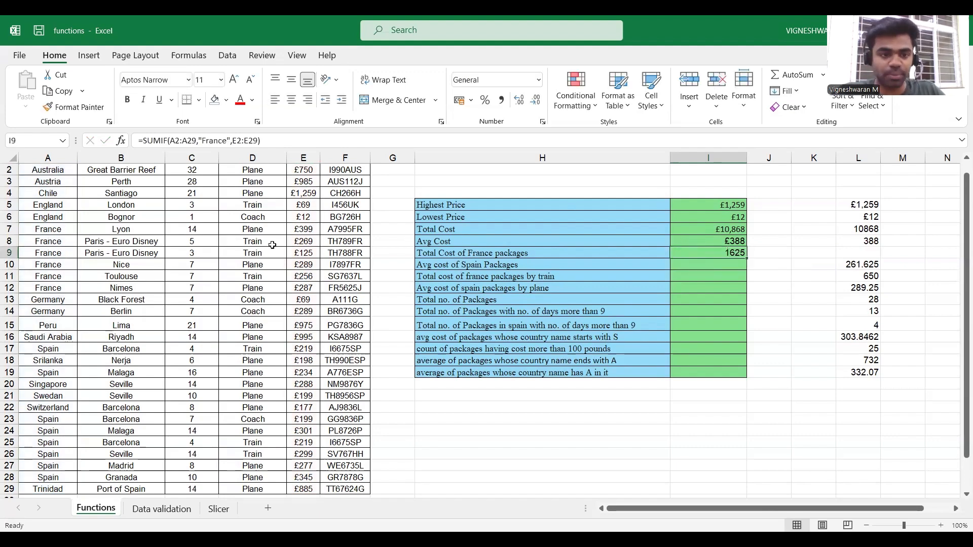
left_click_drag(303, 230, 295, 286)
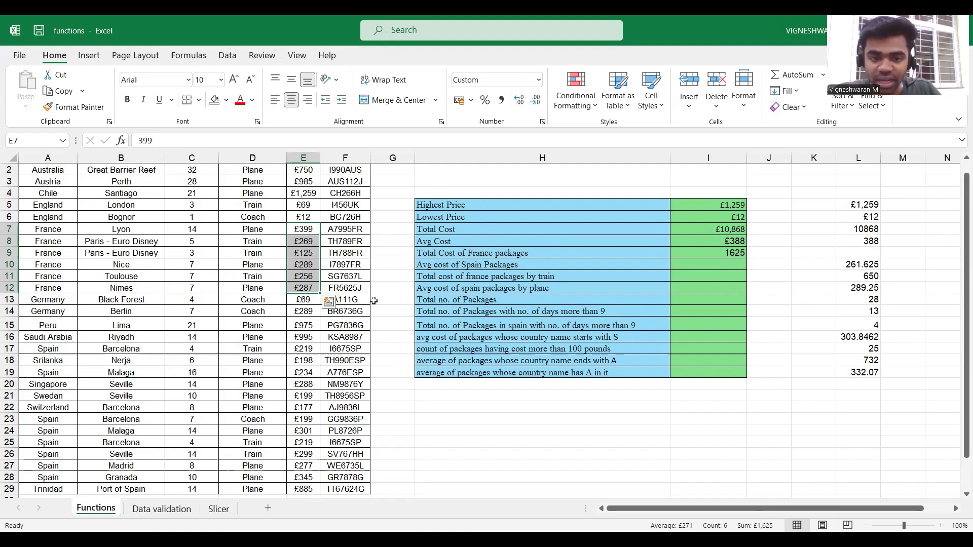
left_click(518, 269)
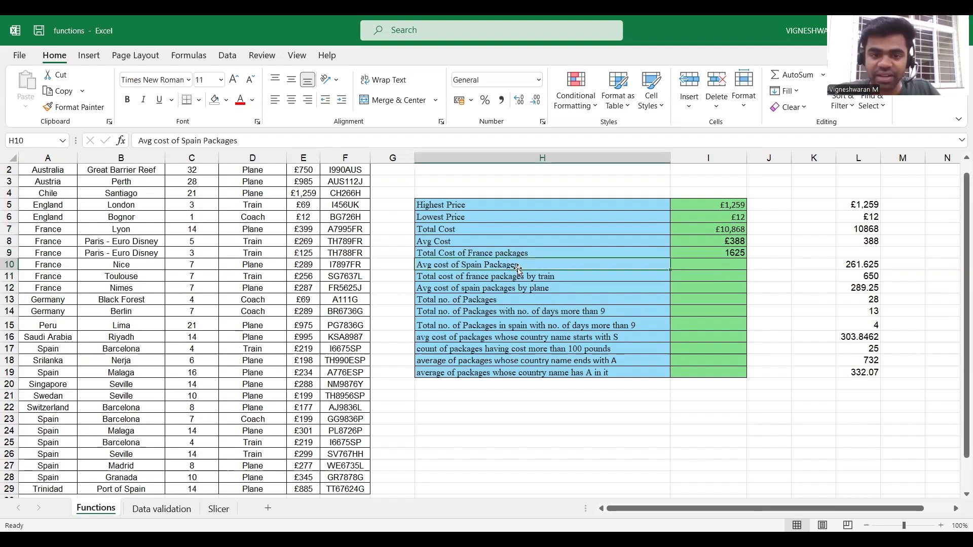
left_click(707, 263)
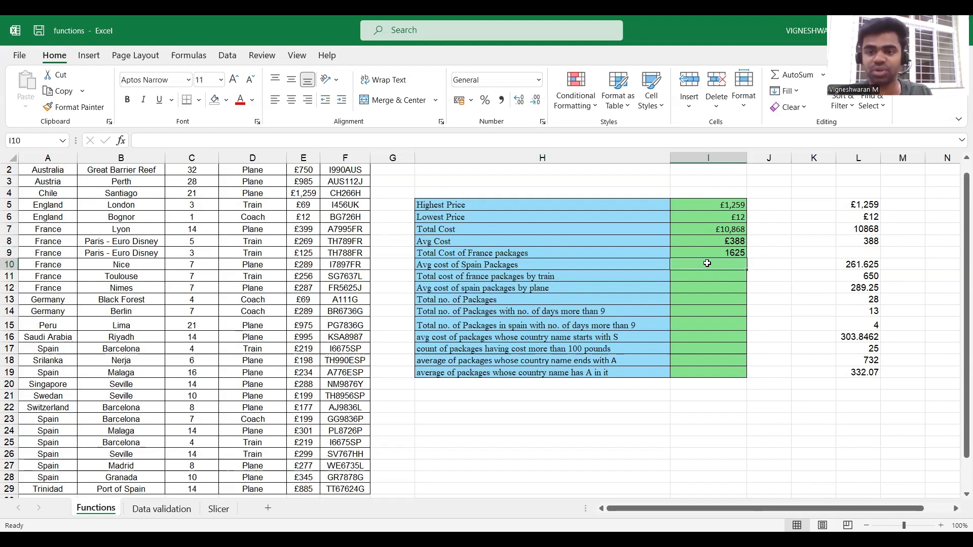
Begin an AVERAGEIF formula in I10 with the country range A2:A29 and the criterion "Spain"
type("=")
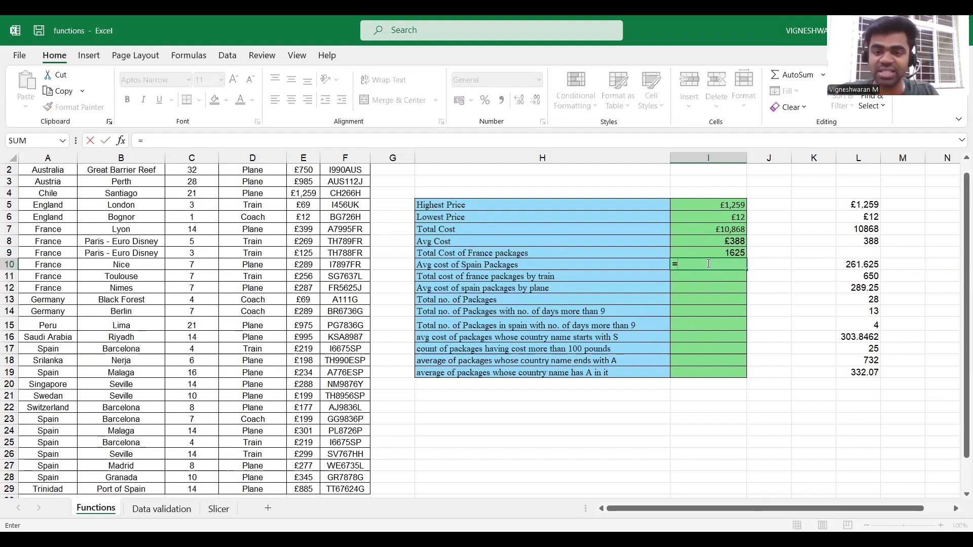
type("averageif")
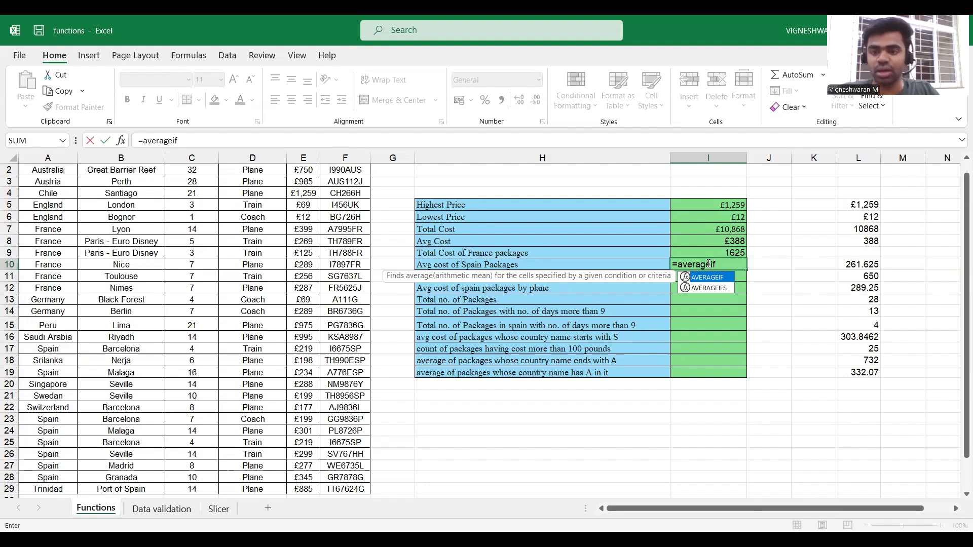
type("(")
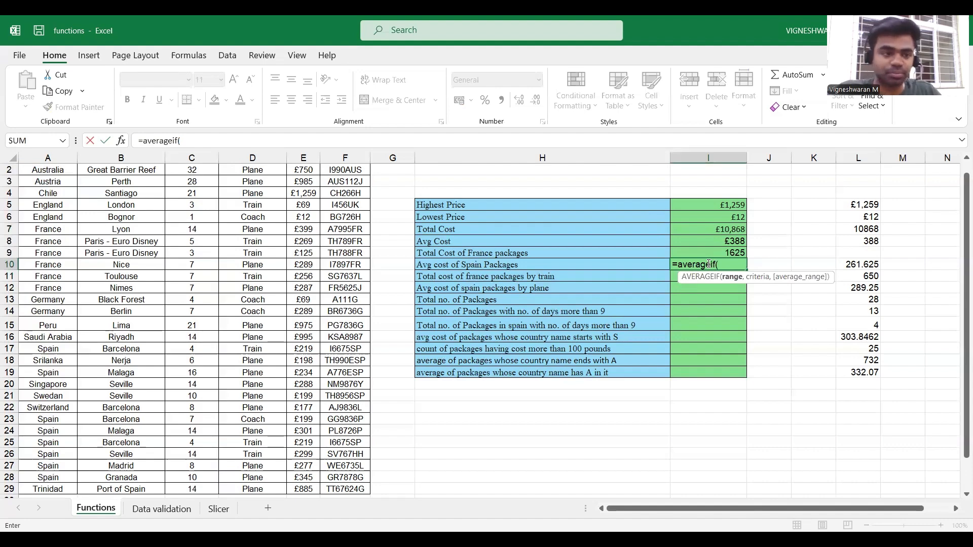
scroll(263, 226, "up", 1)
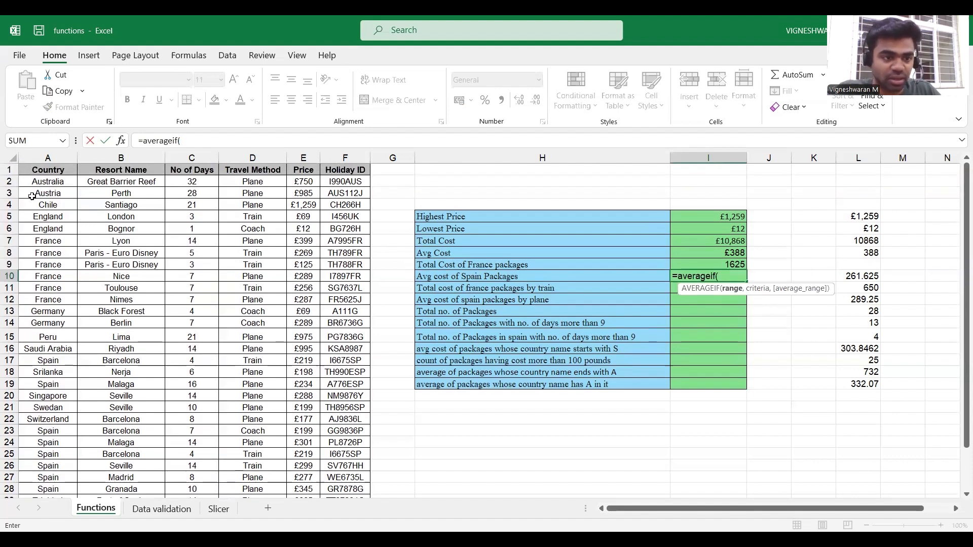
left_click(52, 184)
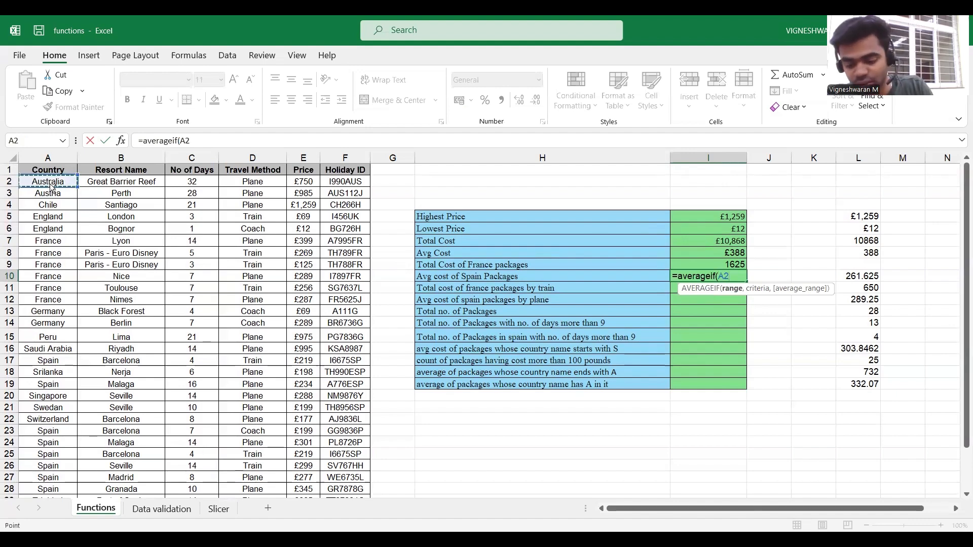
key("ctrl+shift+Down")
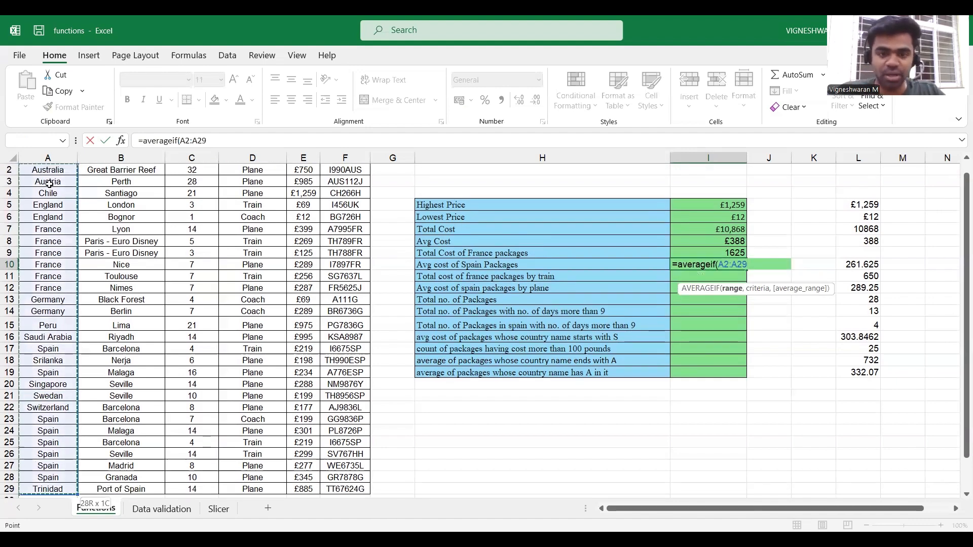
type(",")
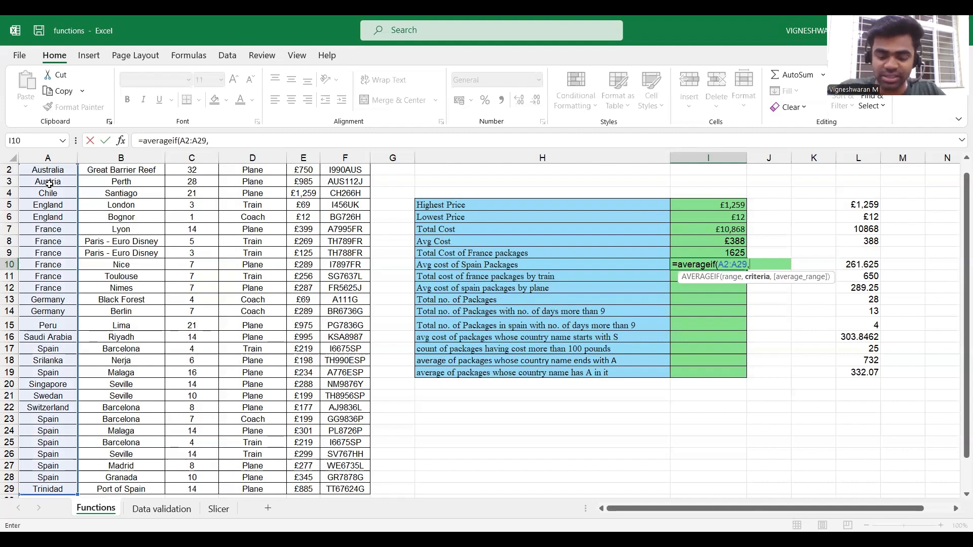
type("\"Spai")
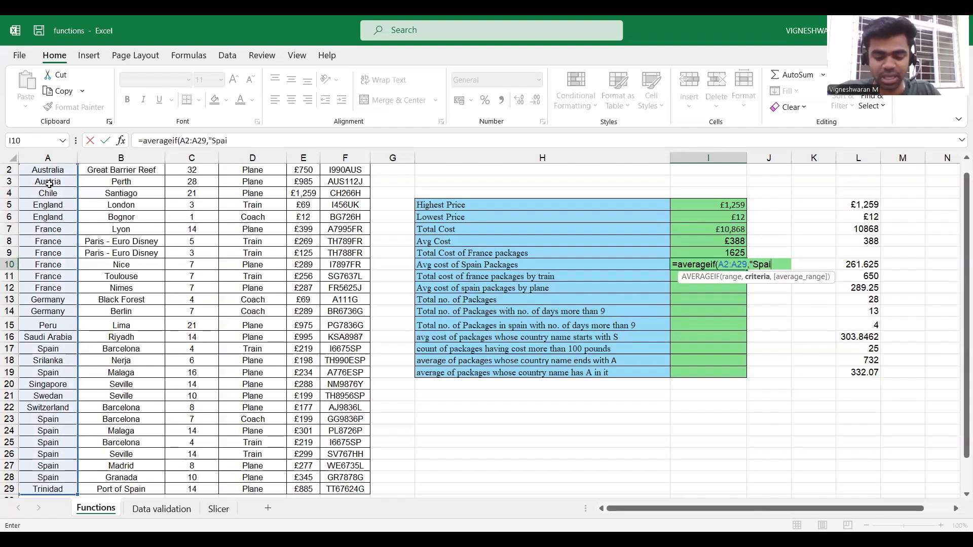
type("n\",")
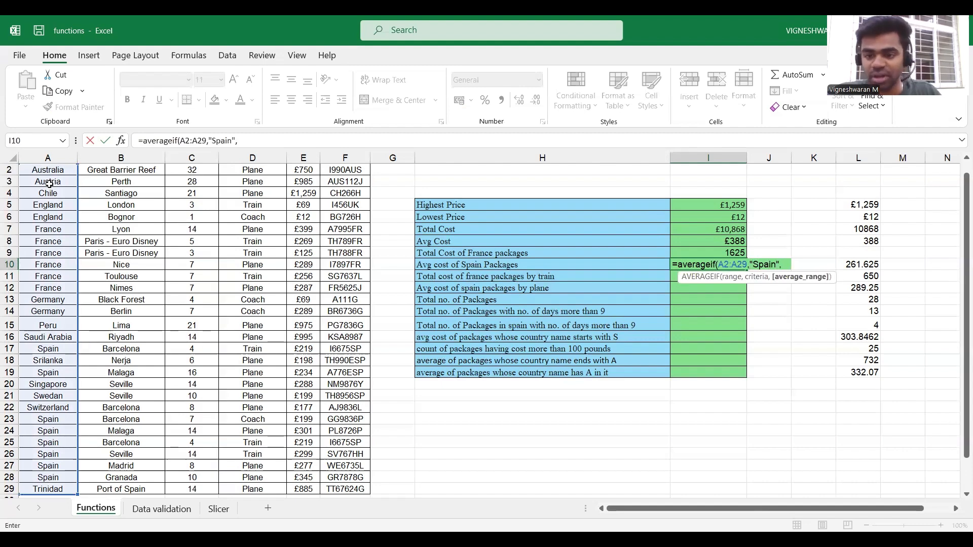
Complete the AVERAGEIF formula for the Spain packages in I10 with E2:E29 as the average range
scroll(226, 198, "up", 1)
left_click(301, 182)
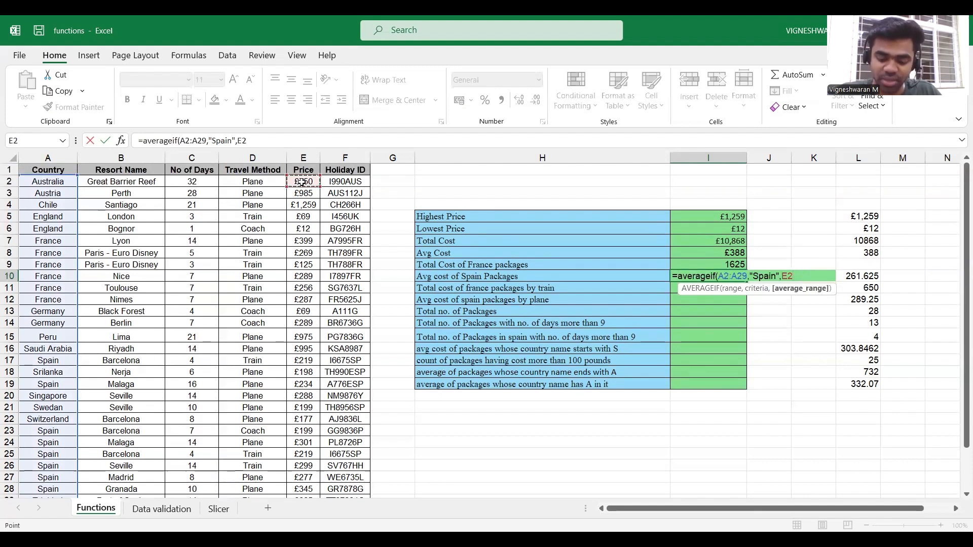
key("ctrl+shift+Down")
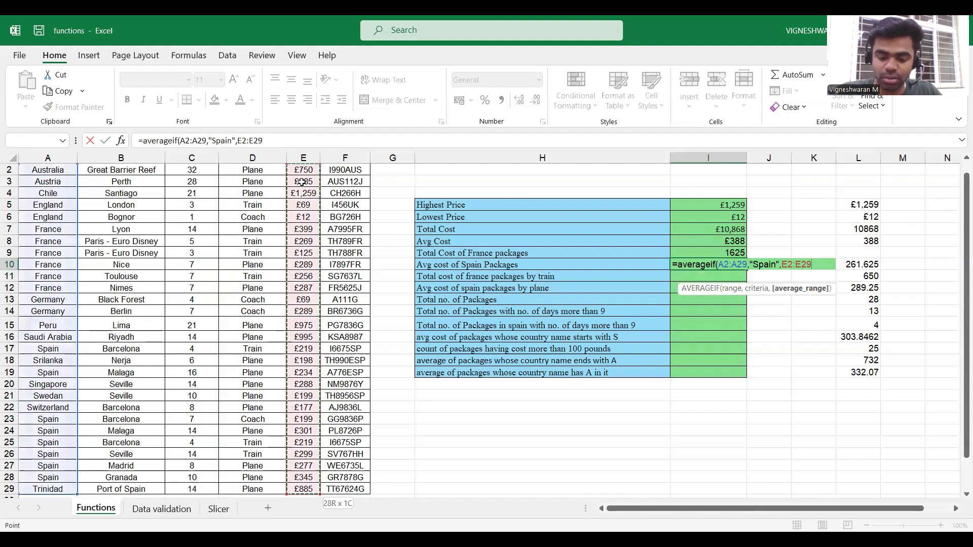
key("Return")
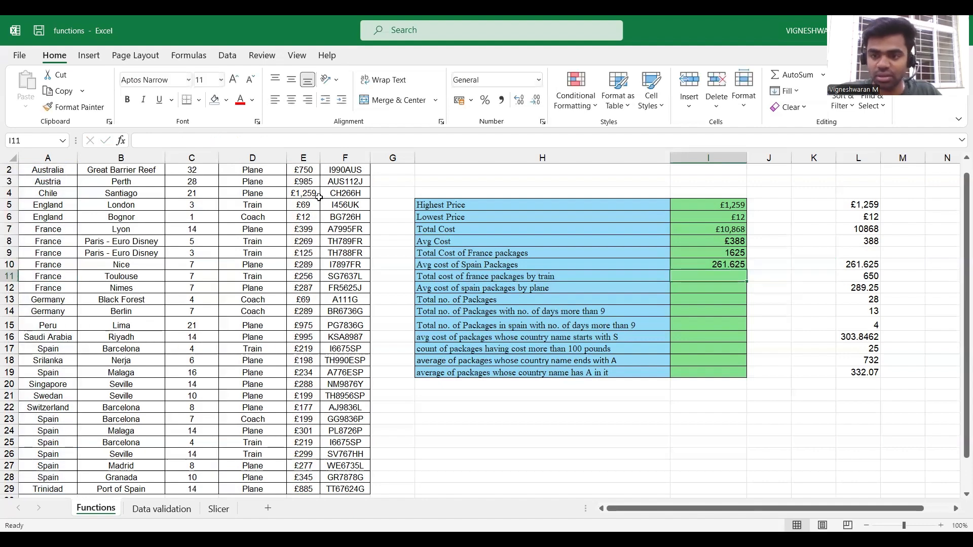
left_click(716, 264)
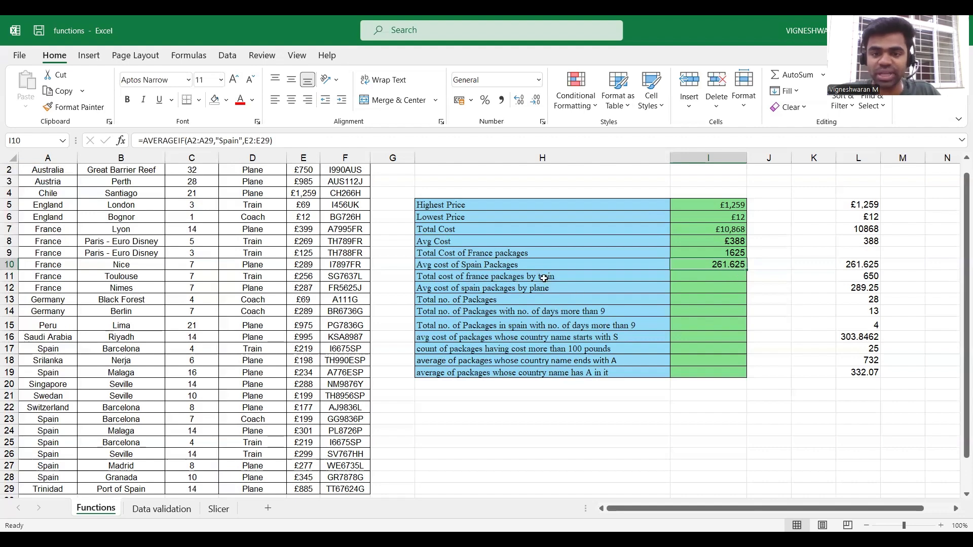
Begin a SUMIFS formula in I11 for France packages by train, with the prices E2:E29 as the sum range
left_click(681, 276)
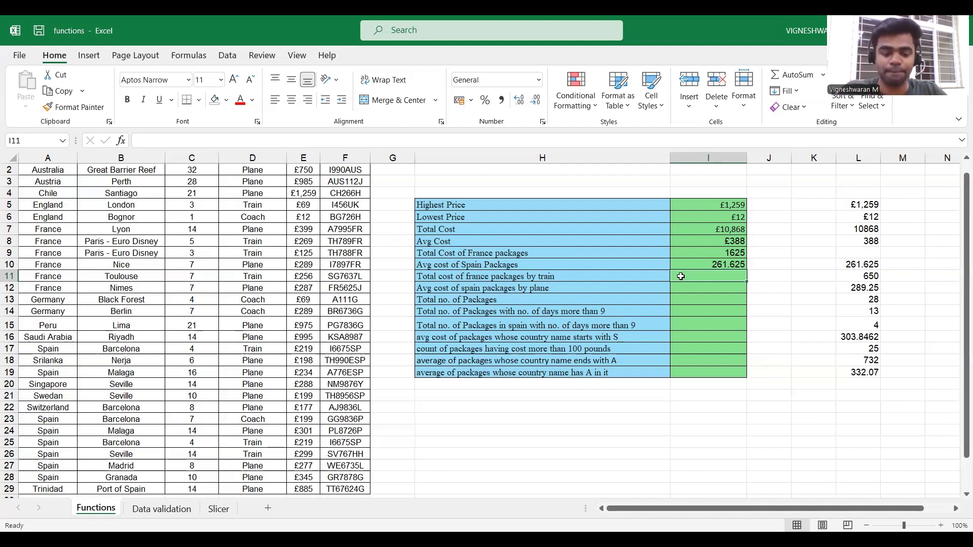
type("=")
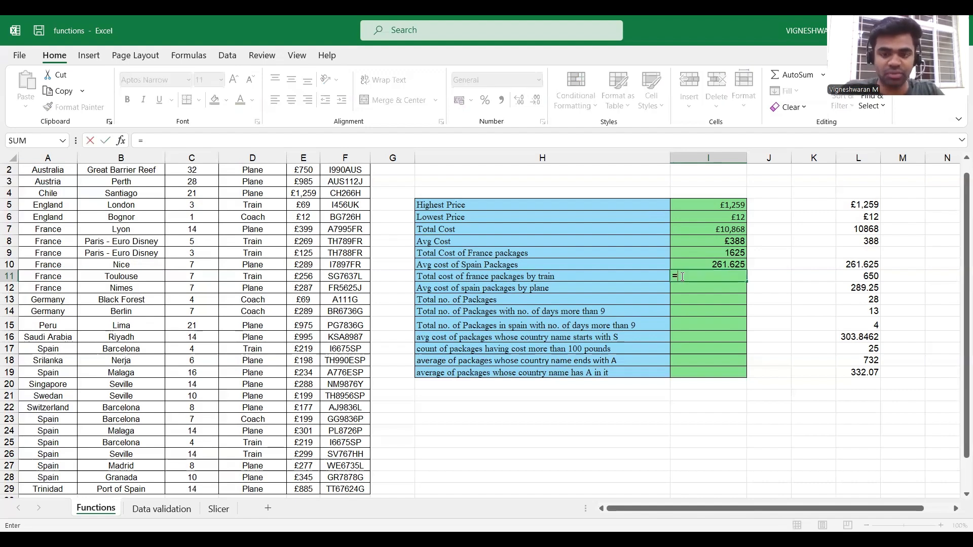
type("sumifs")
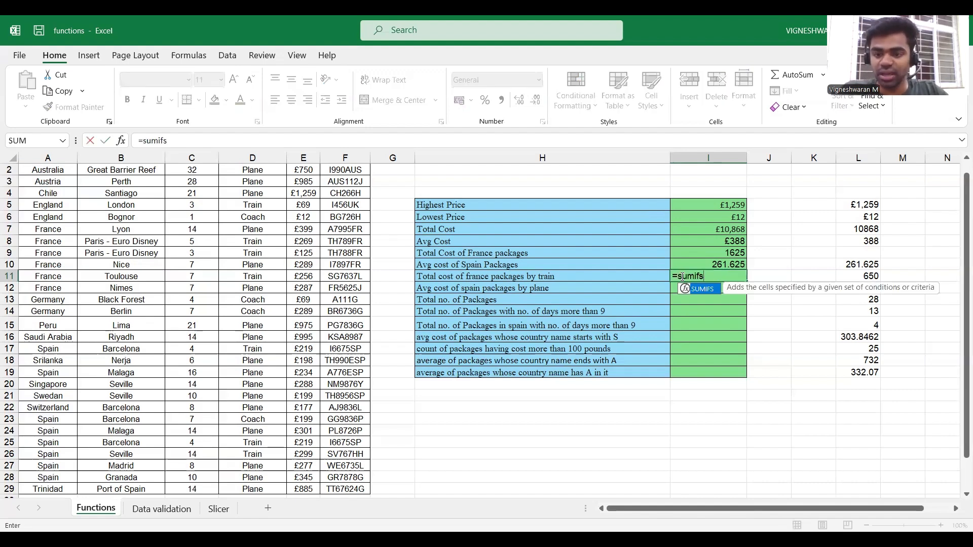
key("BackSpace")
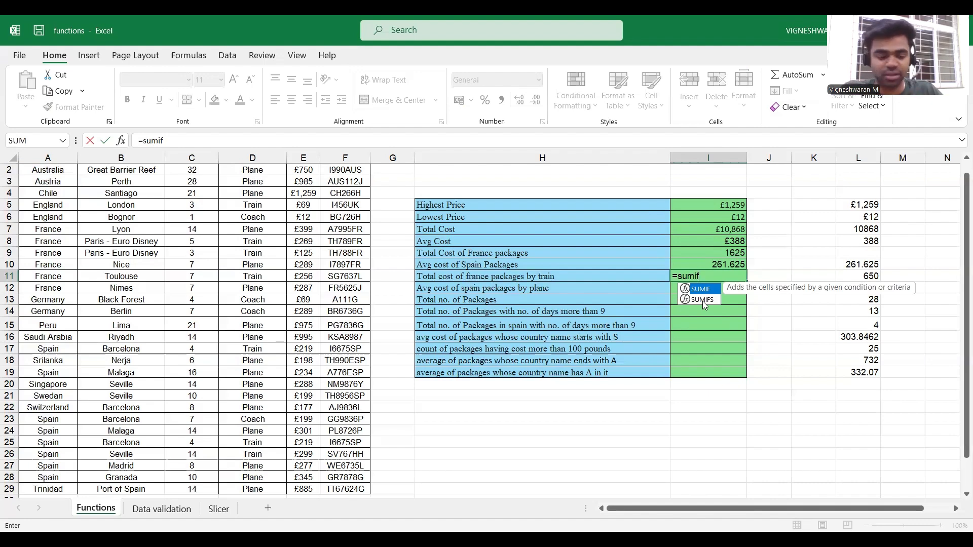
type("s")
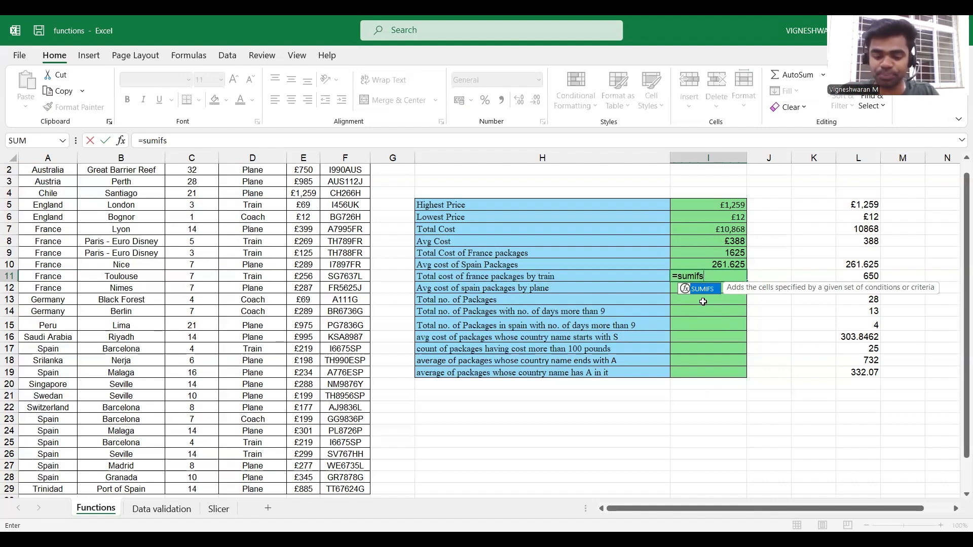
type("(")
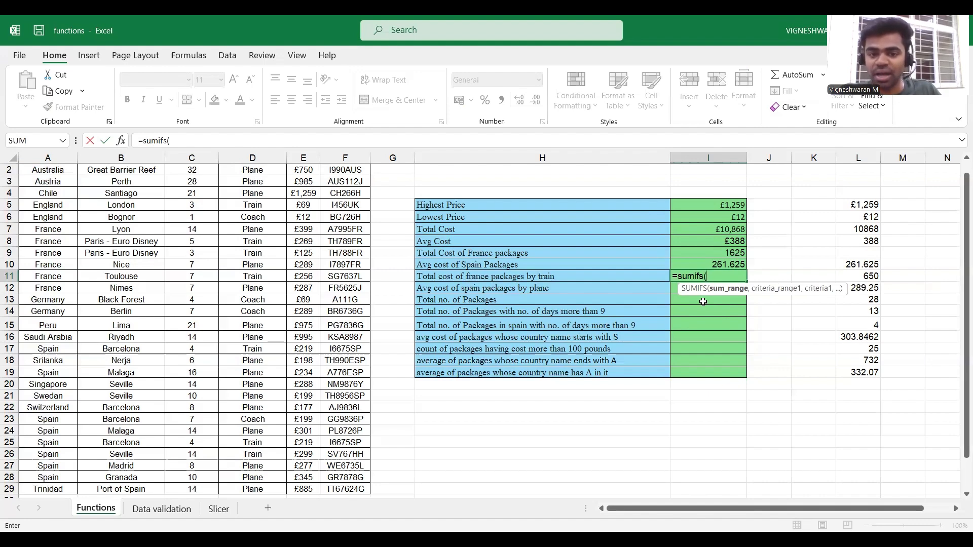
scroll(703, 301, "up", 1)
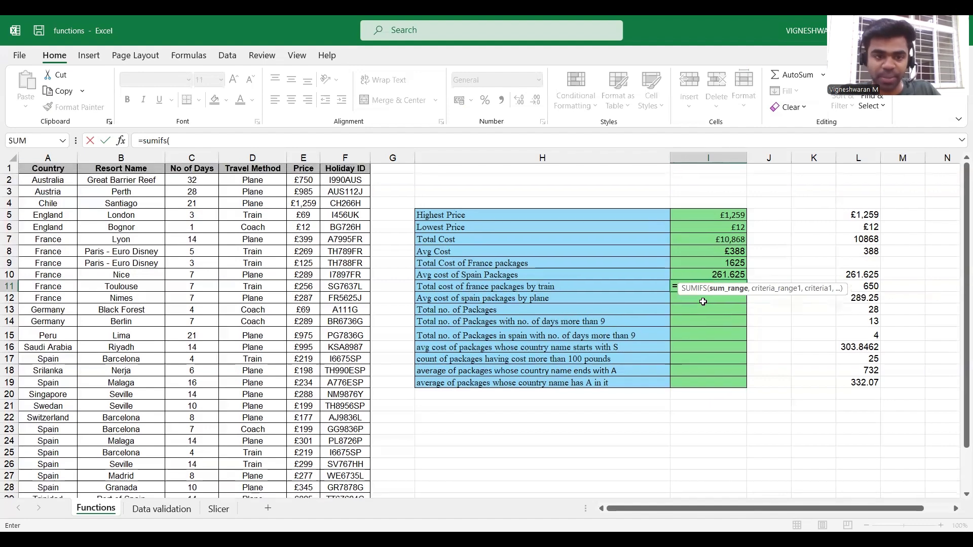
left_click(306, 186)
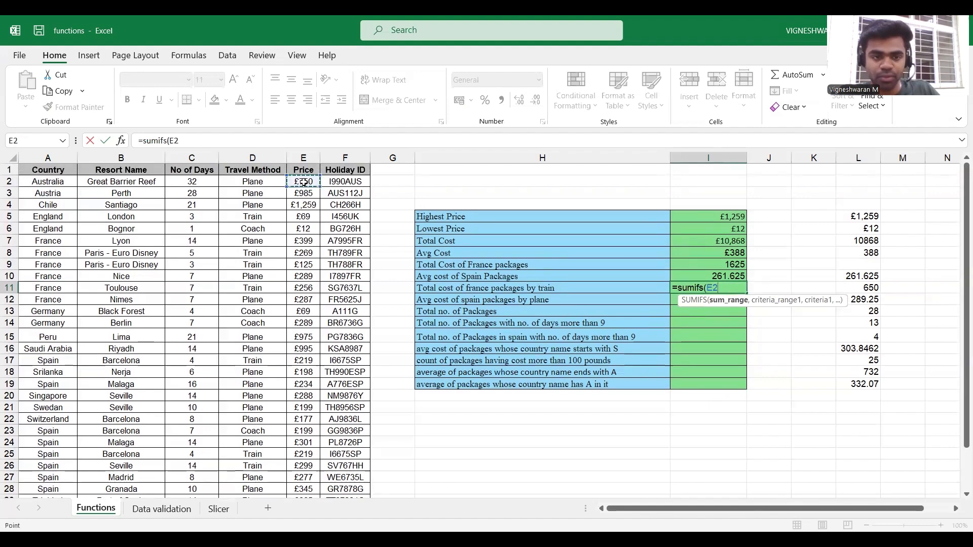
key("ctrl+shift+Down")
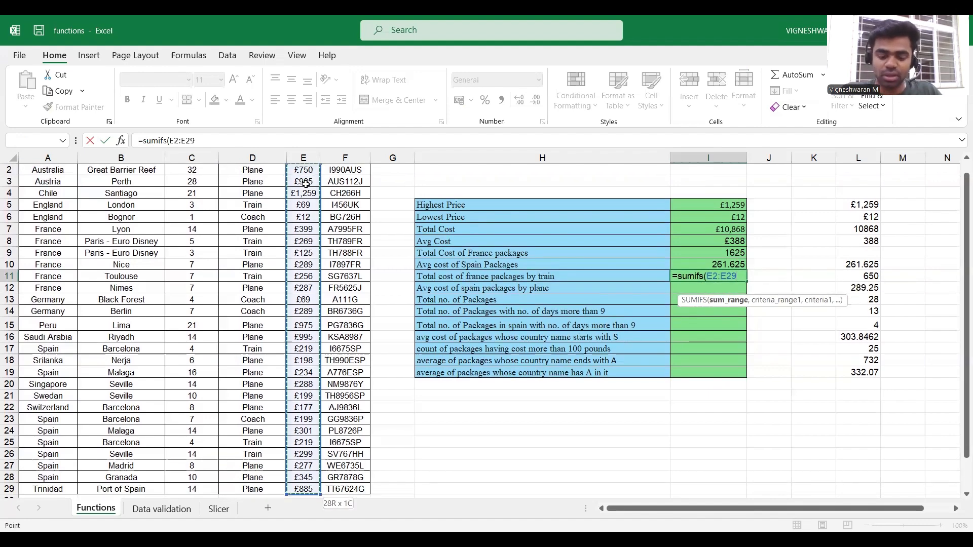
type(",")
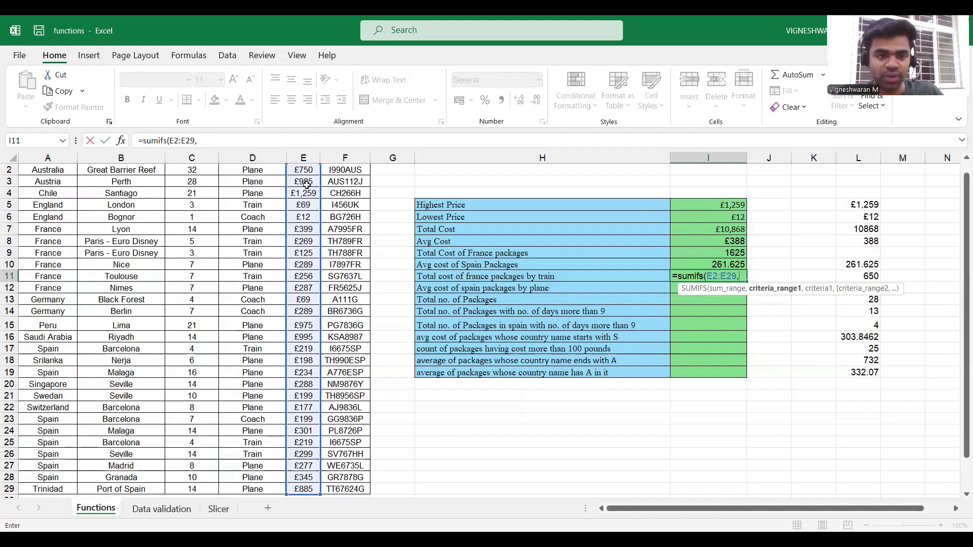
Add the first SUMIFS condition in I11: country range A2:A29 with the criterion "France"
scroll(158, 305, "up", 1)
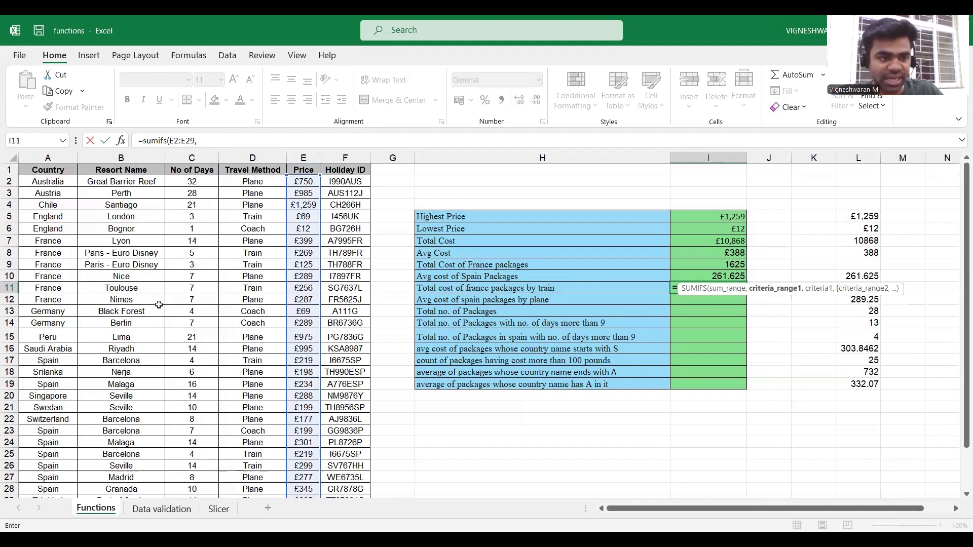
left_click(50, 183)
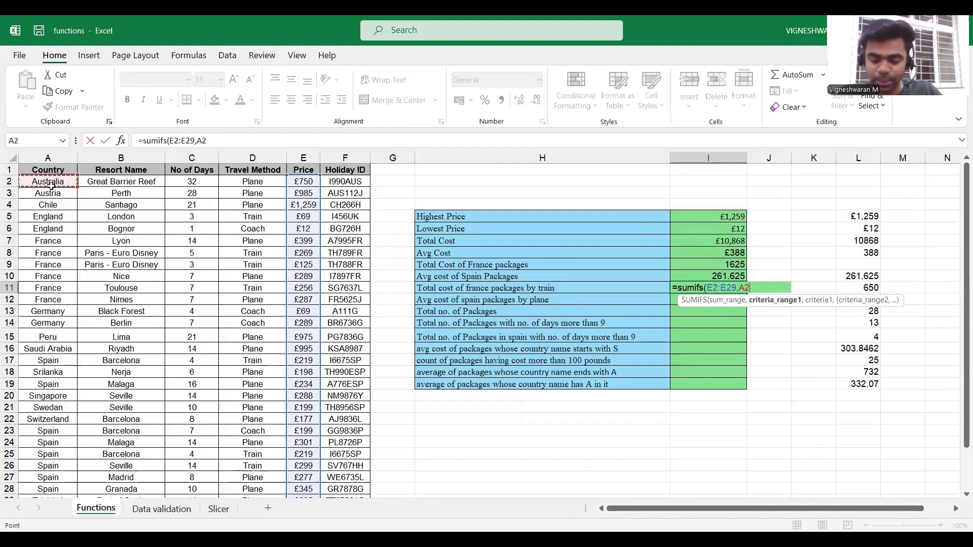
key("ctrl+shift+Down")
type(",\"")
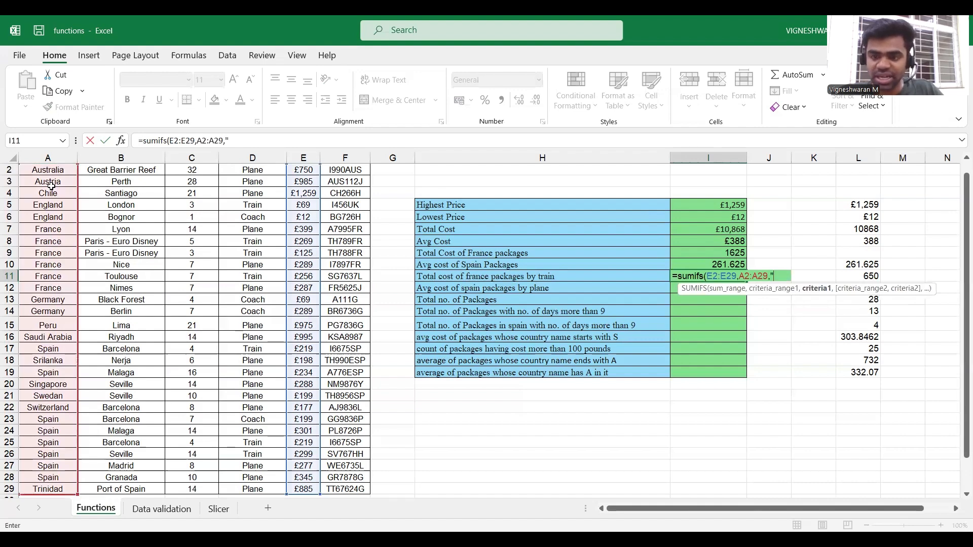
type("Fra")
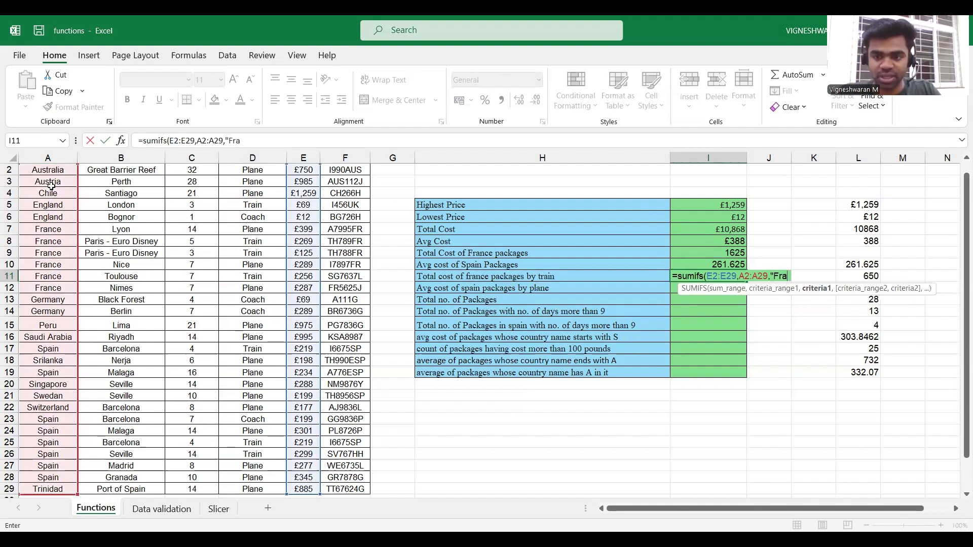
type("nce\",")
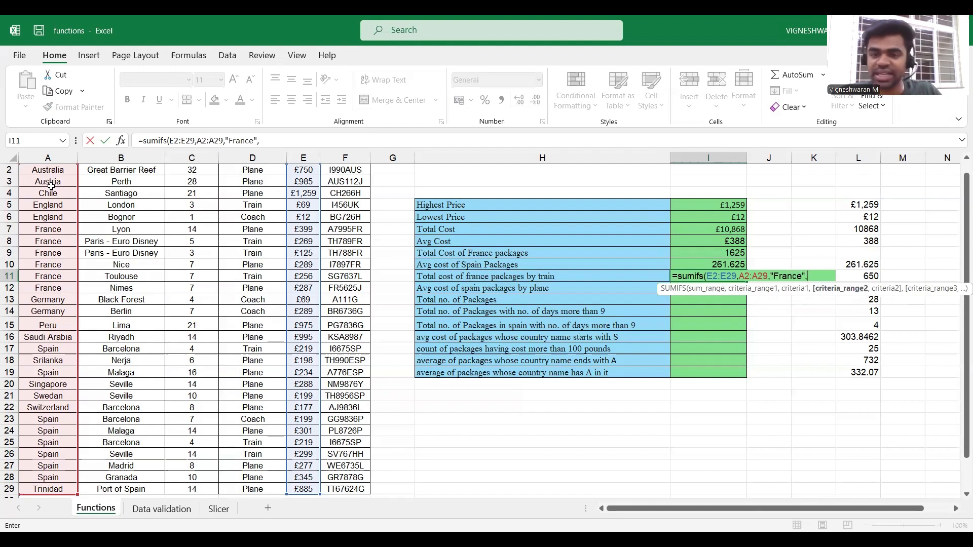
Complete the SUMIFS formula in I11 with the travel method range D2:D29 and the criterion "Train"
scroll(135, 224, "up", 1)
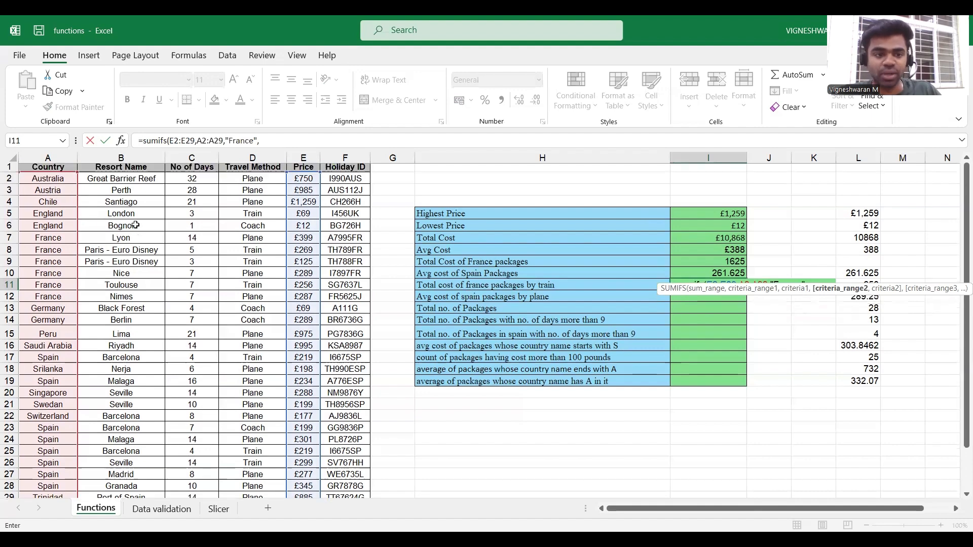
left_click(262, 183)
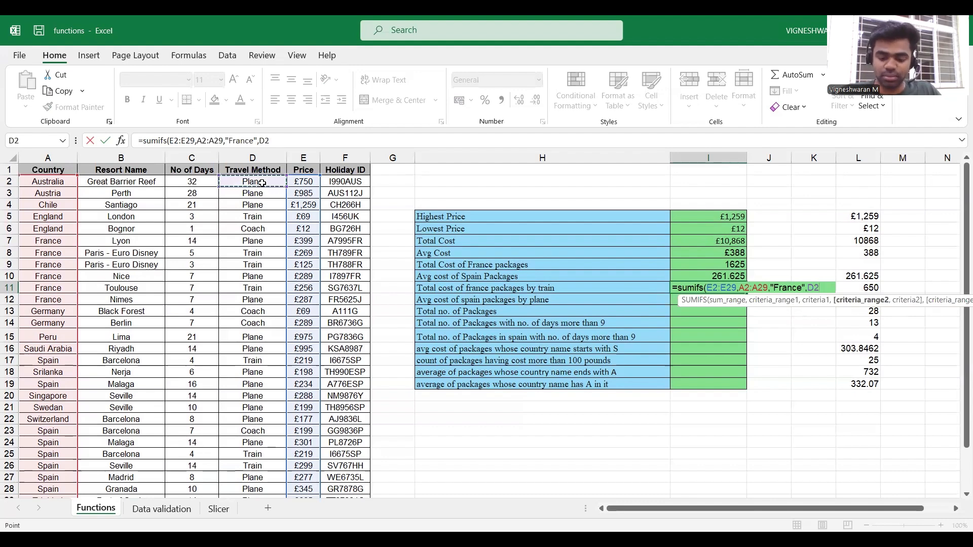
key("ctrl+shift+Down")
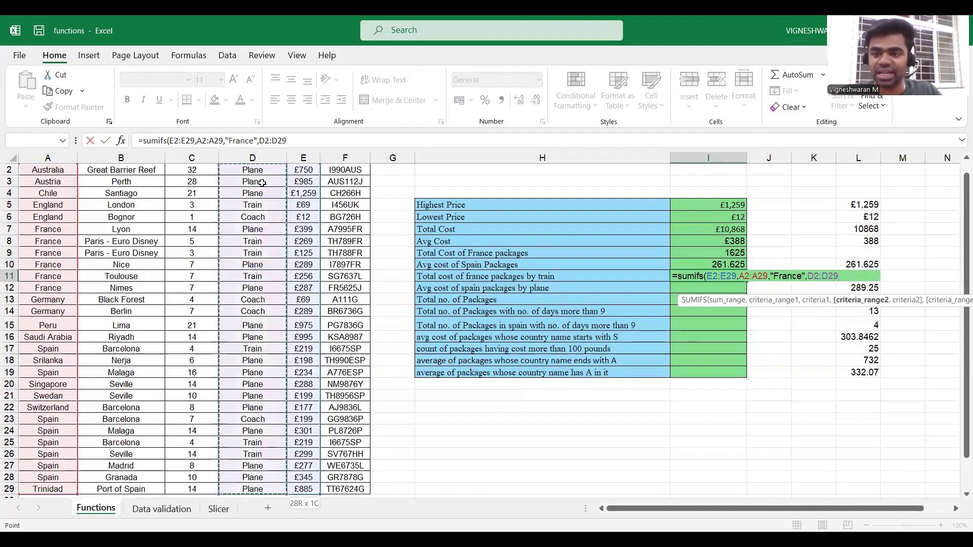
type(",")
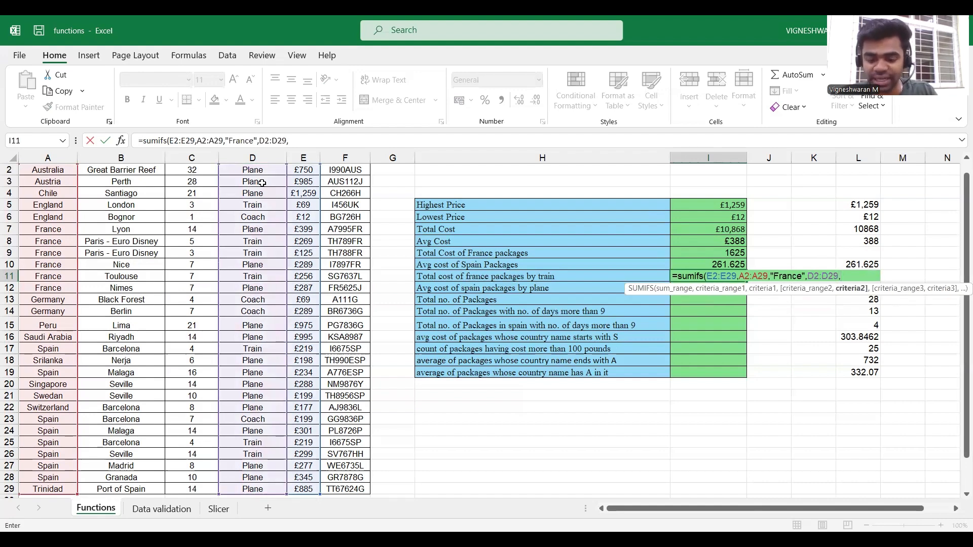
type("\"")
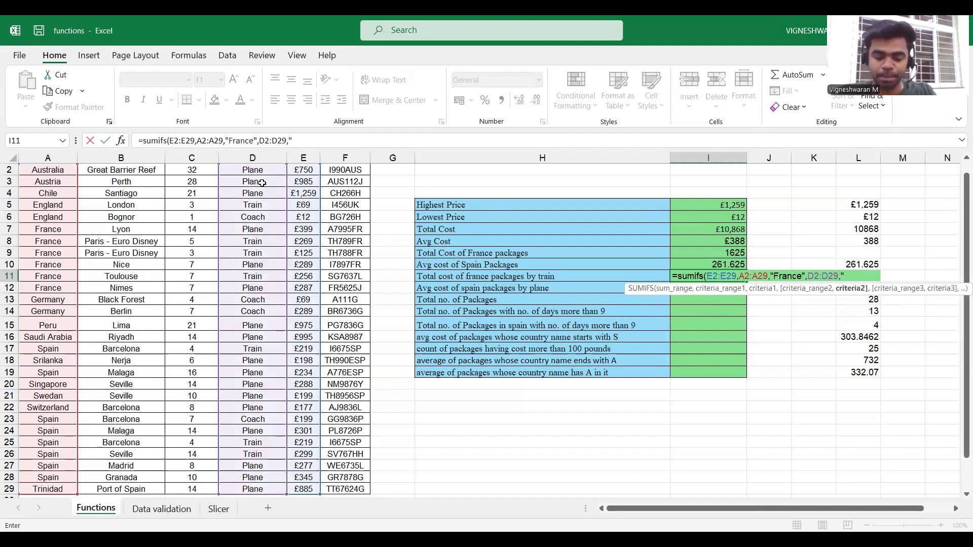
type("Train\")")
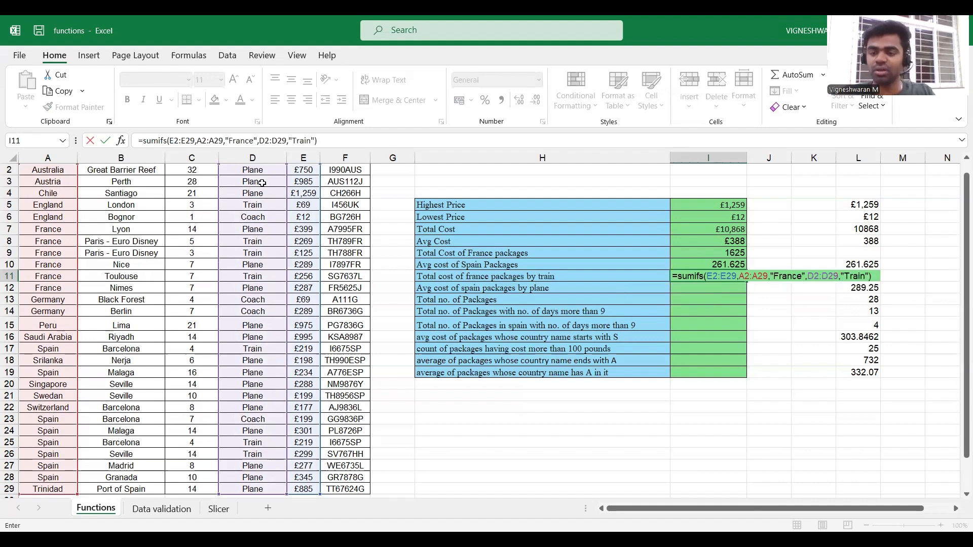
key("Return")
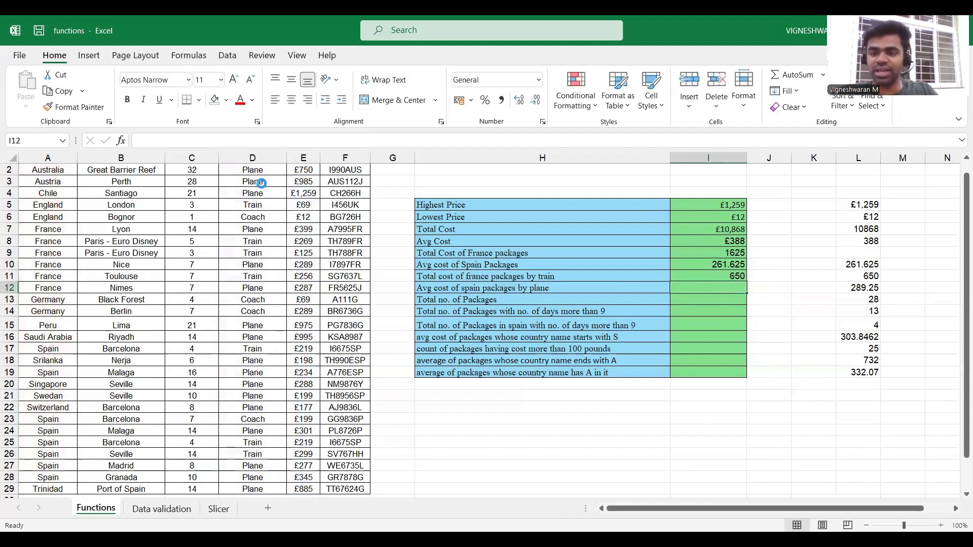
Check the SUMIFS total in I11 against the sum of the France train prices in E8, E9 and E11
left_click(689, 276)
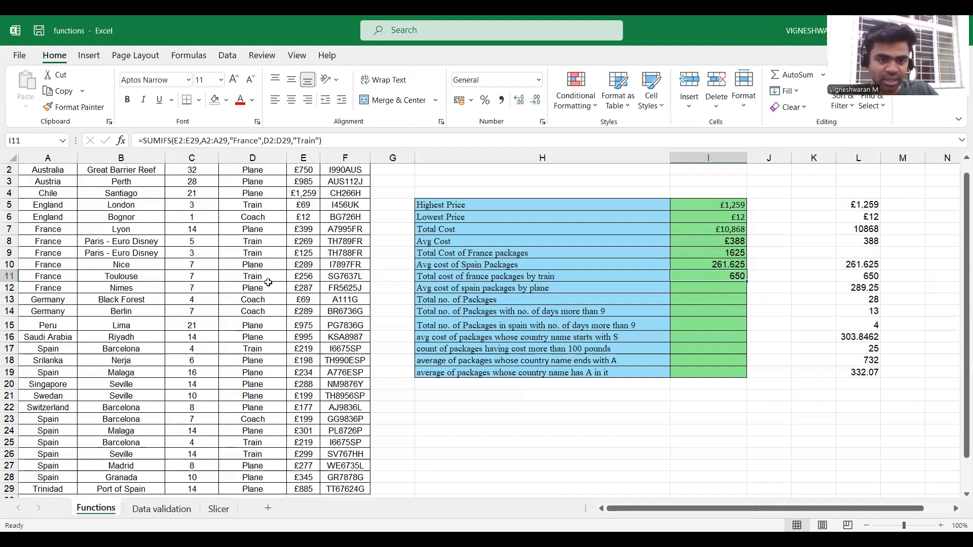
left_click_drag(307, 241, 307, 253)
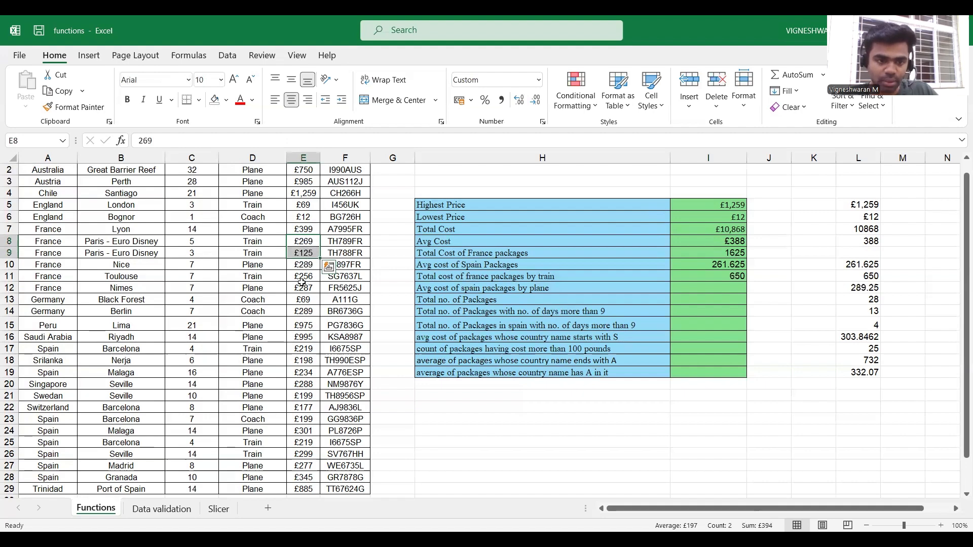
left_click(302, 277, "ctrl")
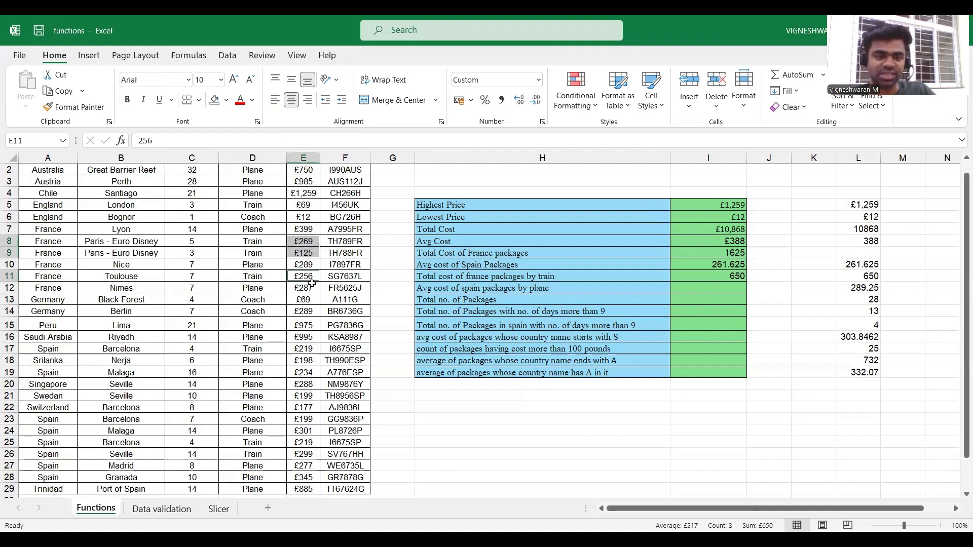
left_click(720, 276)
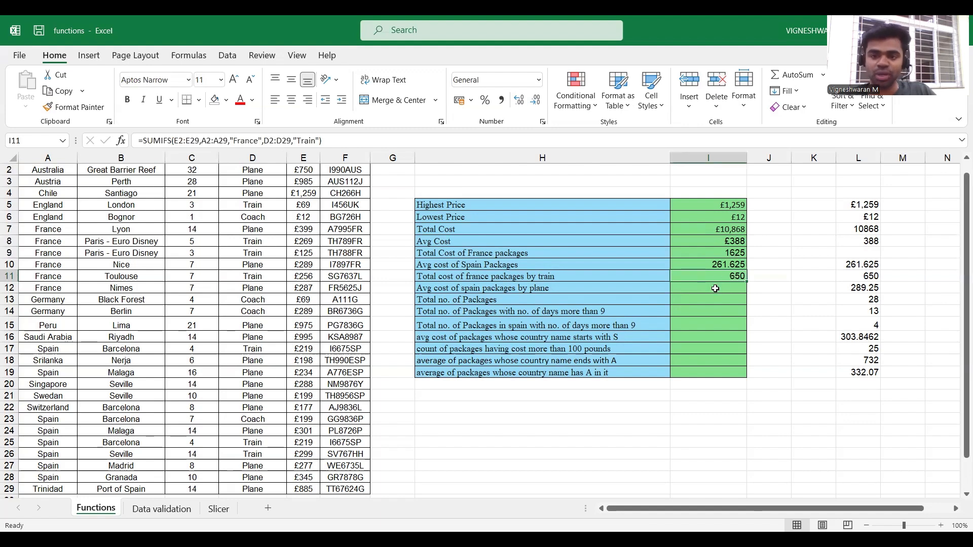
left_click(715, 288)
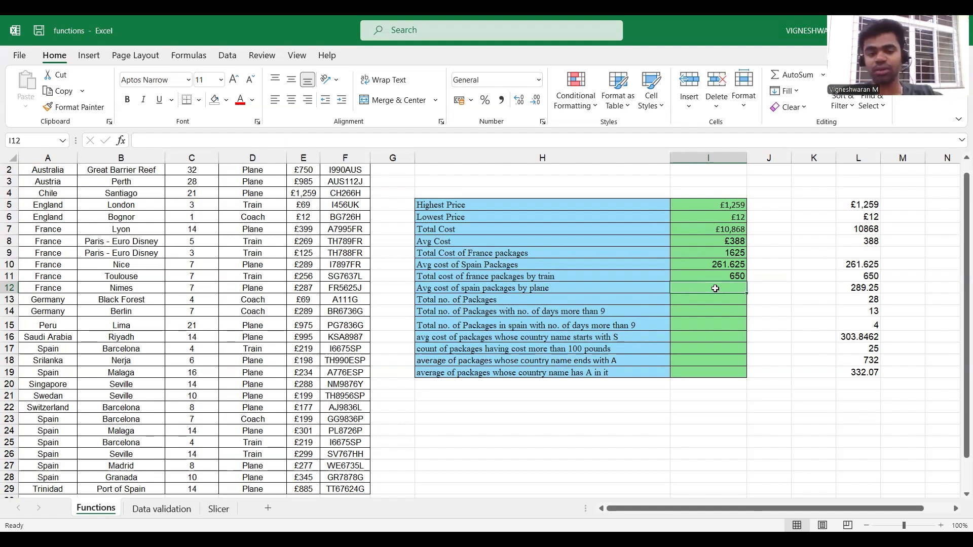
type("avea")
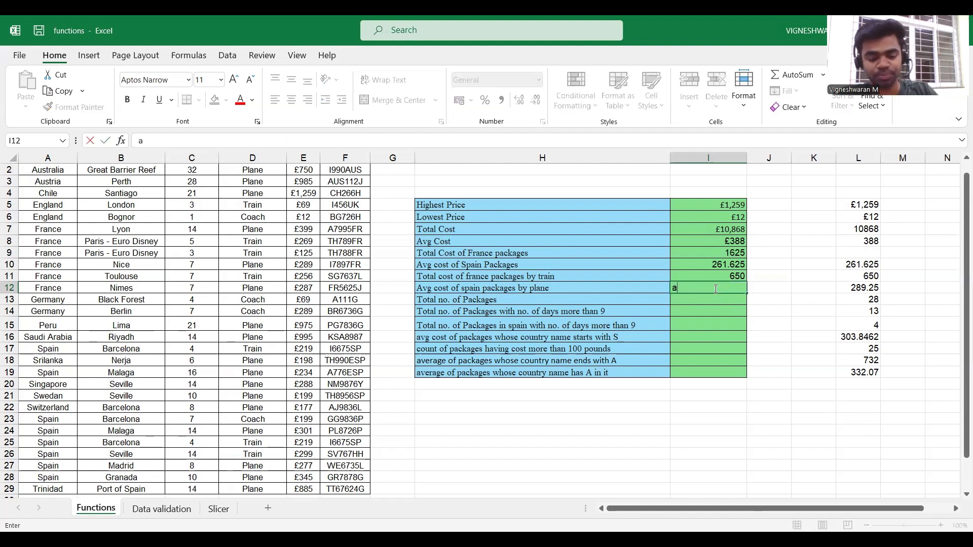
key("BackSpace")
type("rageifs")
key("BackSpace")
key("BackSpace")
key("BackSpace")
key("BackSpace")
key("BackSpace")
key("BackSpace")
key("BackSpace")
key("BackSpace")
key("BackSpace")
key("BackSpace")
Begin an AVERAGEIFS formula in I12 for Spain packages by plane, with the prices E2:E29 as the average range
type("=")
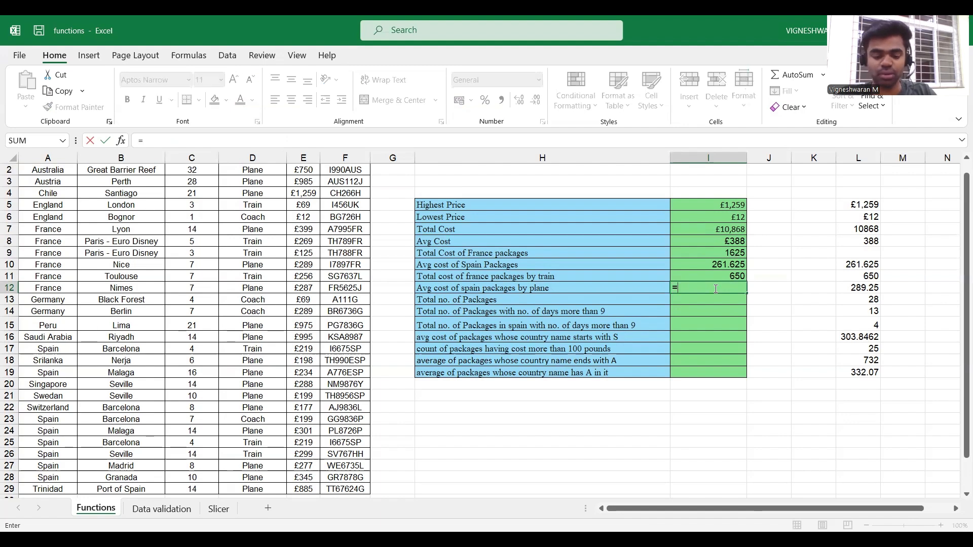
type("average")
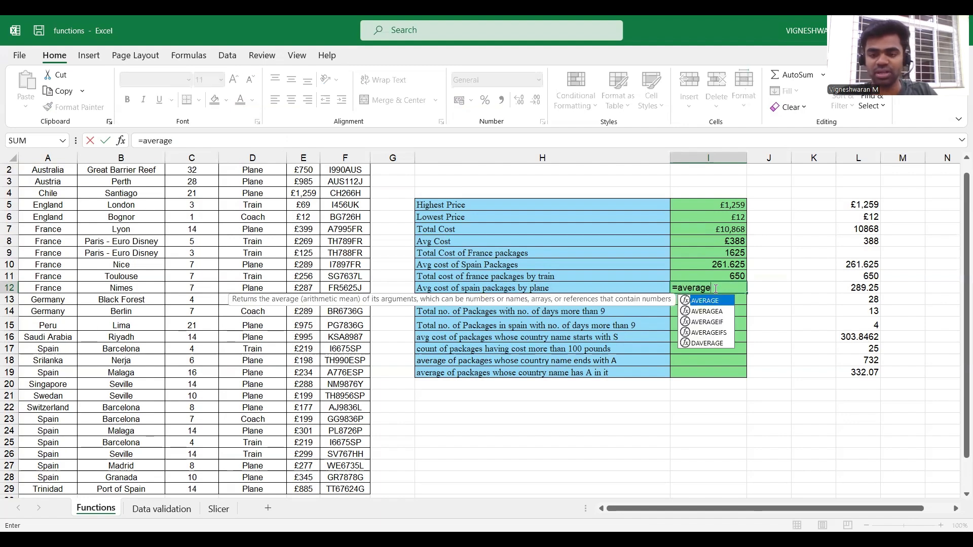
type("ifs")
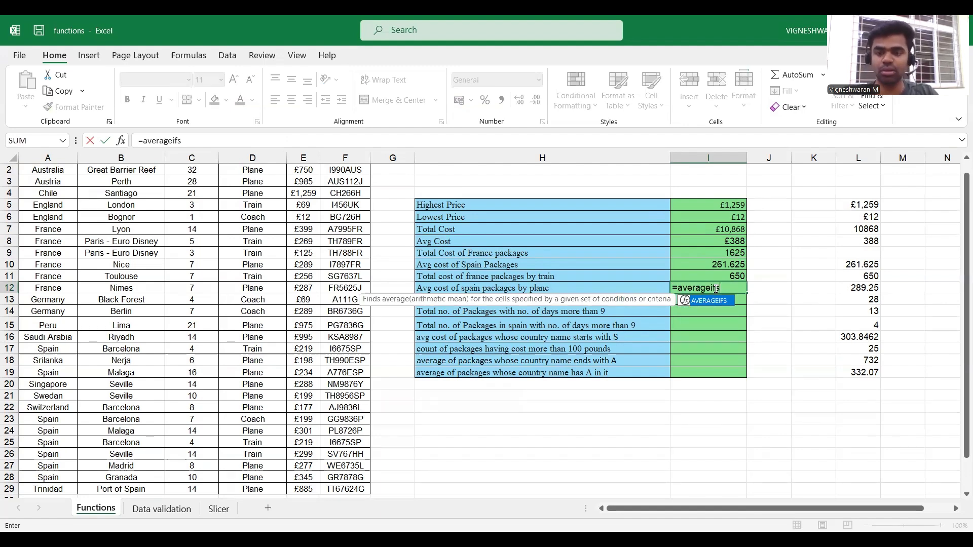
type("(")
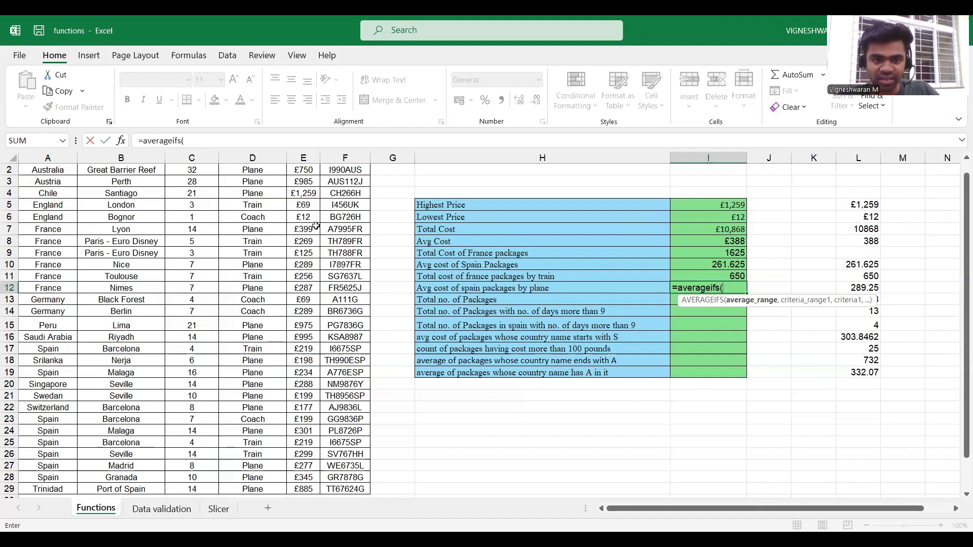
scroll(314, 227, "up", 1)
left_click(309, 178)
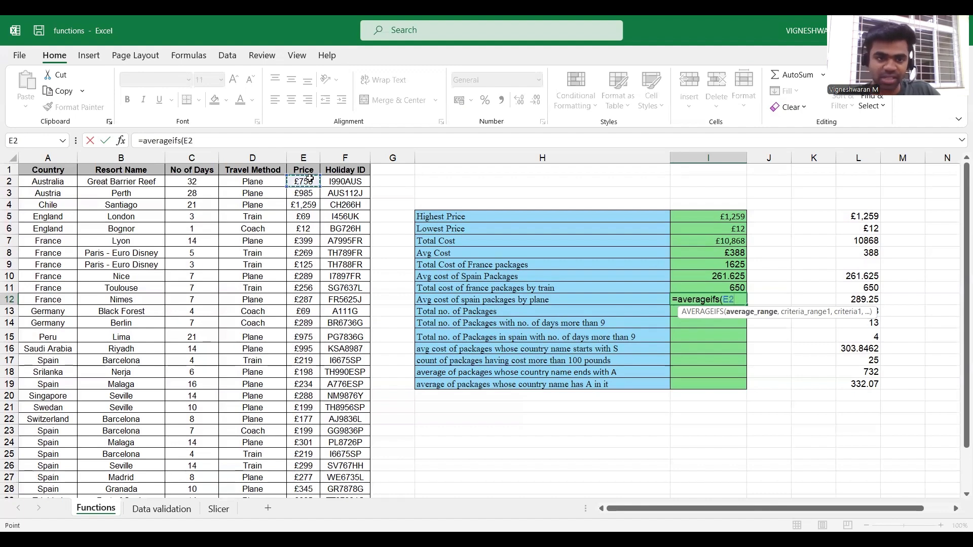
key("ctrl+shift+Down")
type(",")
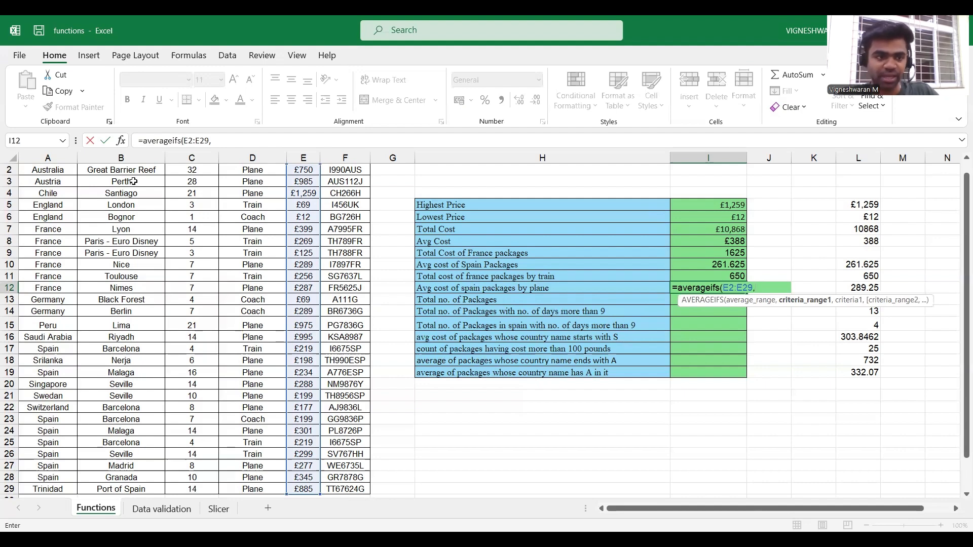
Add the first AVERAGEIFS condition in I12: country range A2:A29 with the criterion "Spain"
scroll(122, 181, "up", 1)
left_click(65, 182)
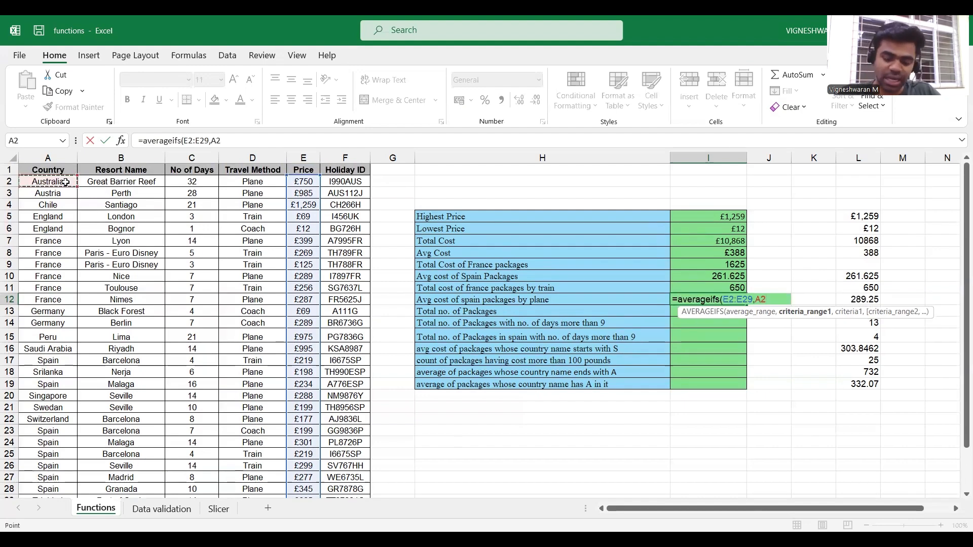
key("ctrl+shift+Down")
type(",\"")
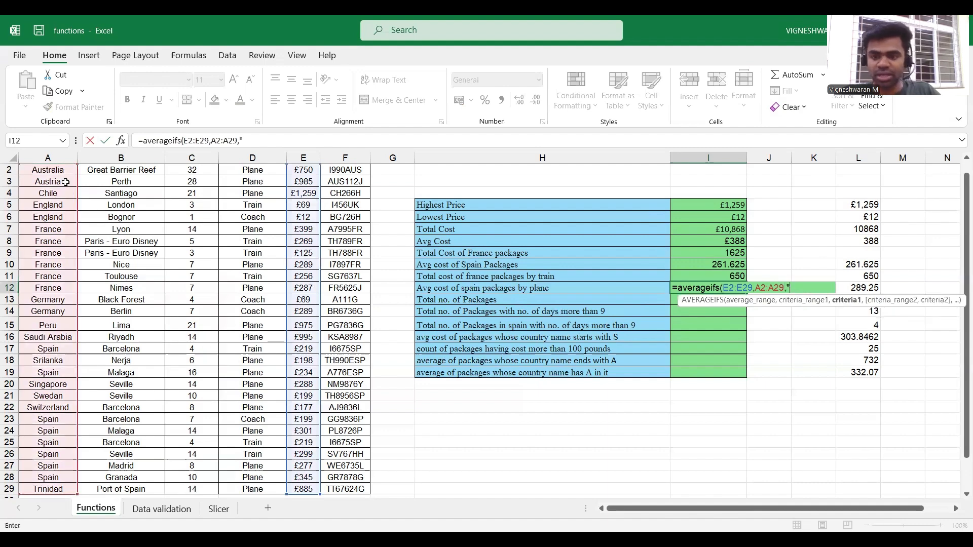
type("Spao")
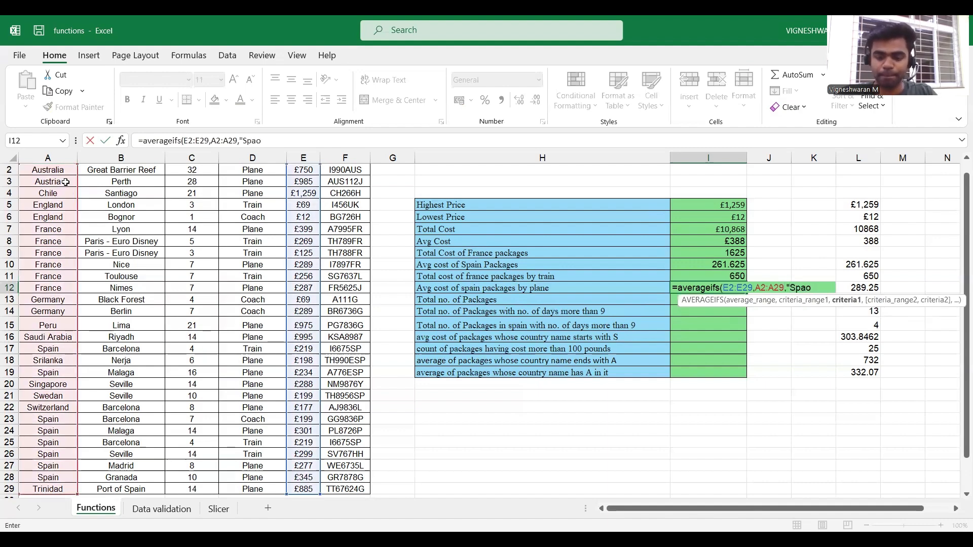
key("BackSpace")
type("in\",")
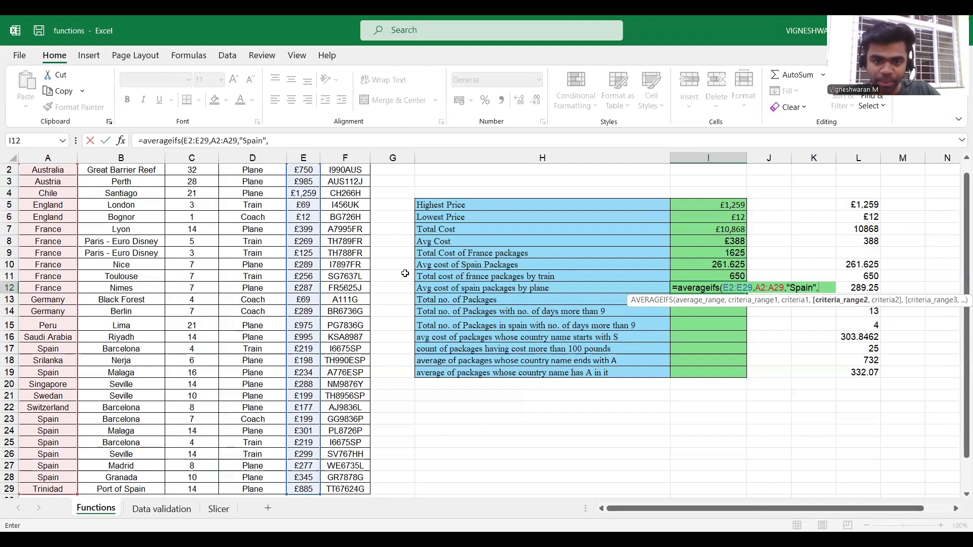
Complete the AVERAGEIFS formula in I12 with the travel method range D2:D29 and the criterion "Plane"
scroll(277, 260, "up", 1)
left_click(246, 181)
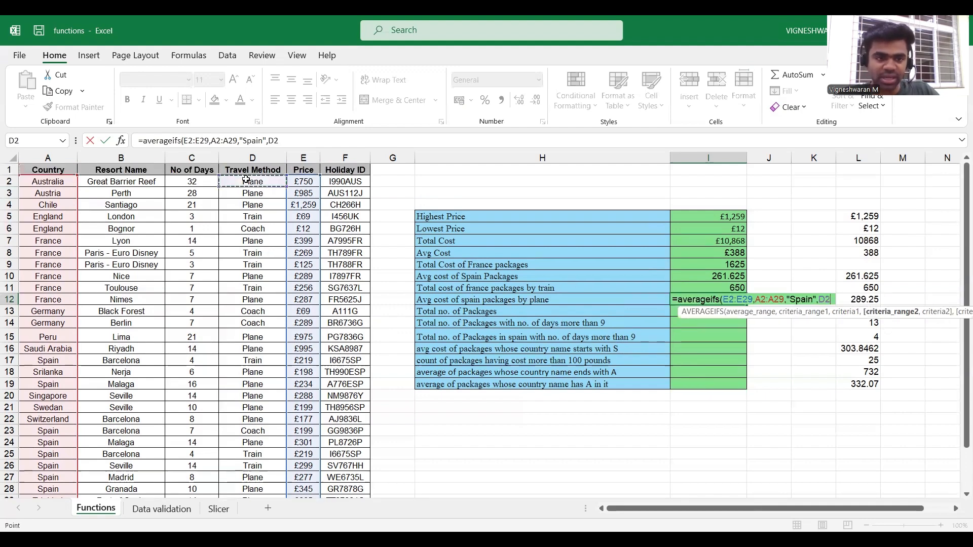
key("ctrl+shift+Down")
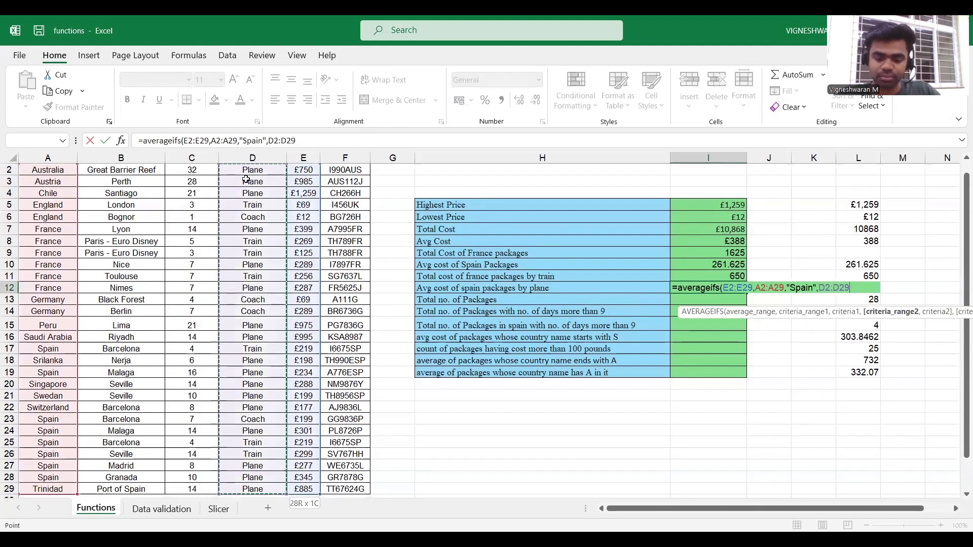
type(".")
key("BackSpace")
type(",")
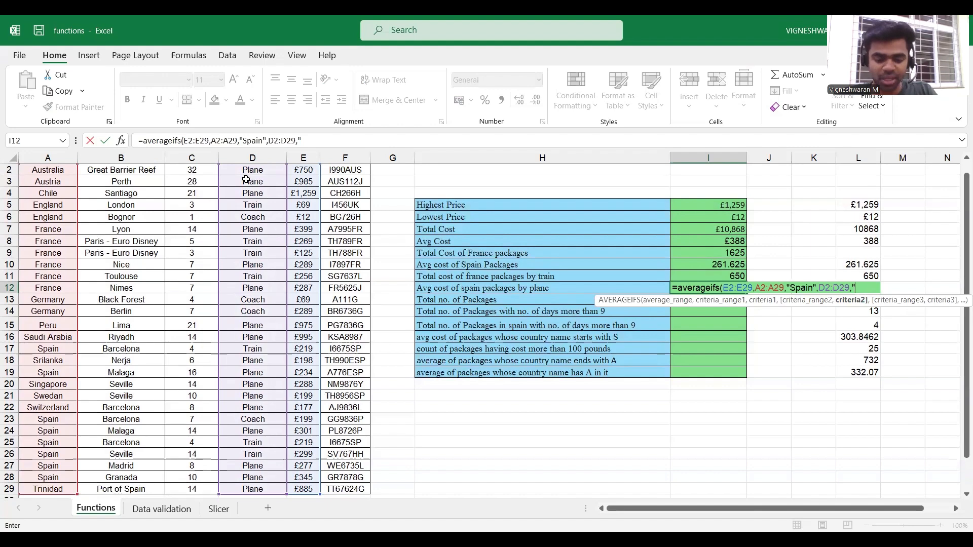
type("\"Plane\")")
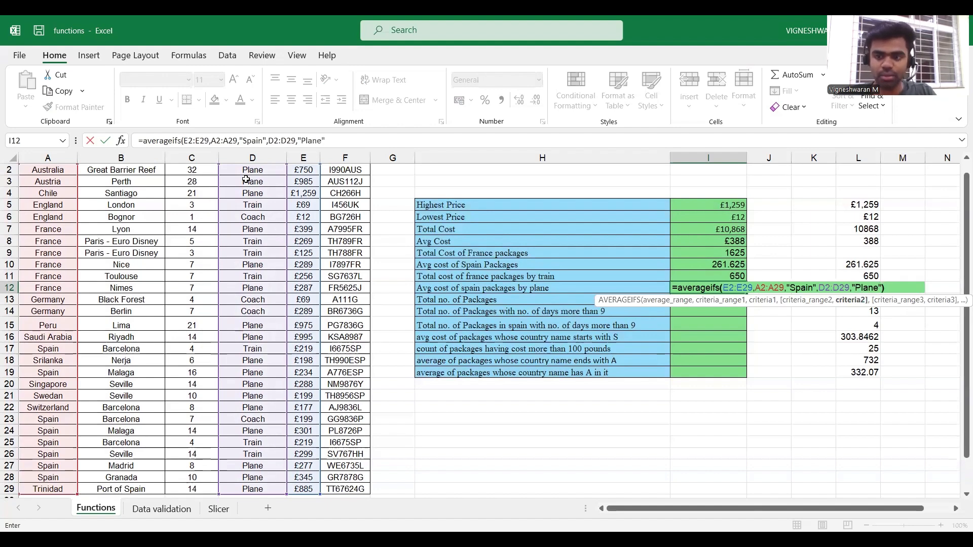
key("Return")
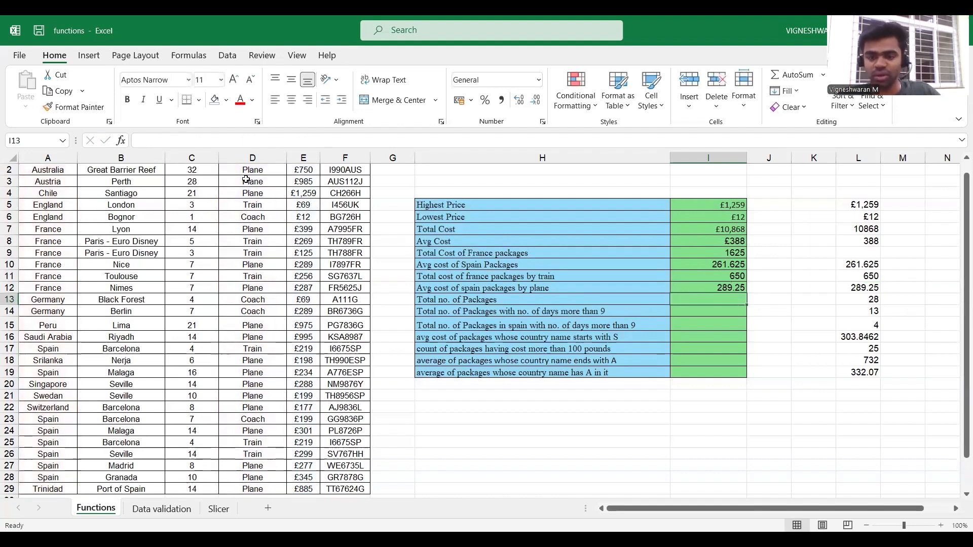
left_click(704, 290)
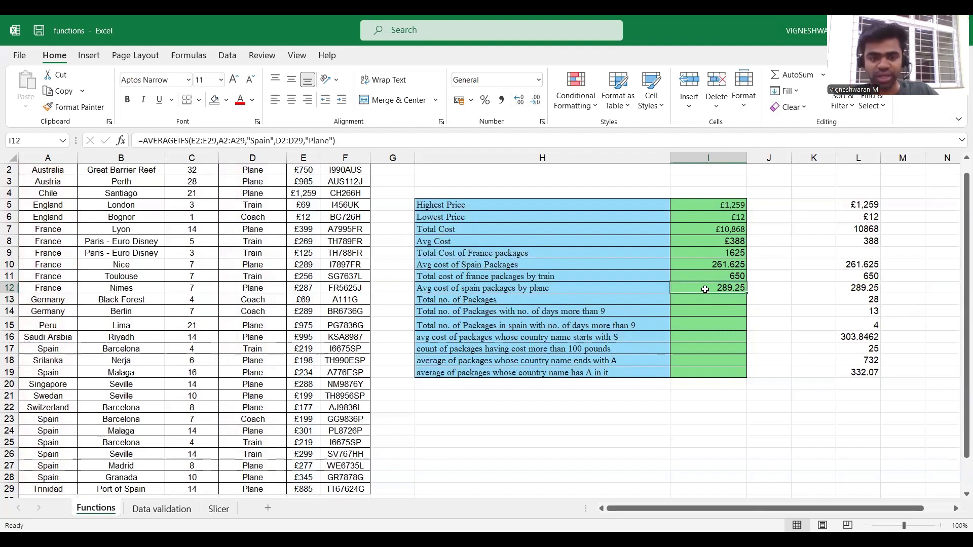
Examine the Country, Resort Name and Holiday ID columns for repeated values to decide which one identifies each package for counting
left_click(694, 301)
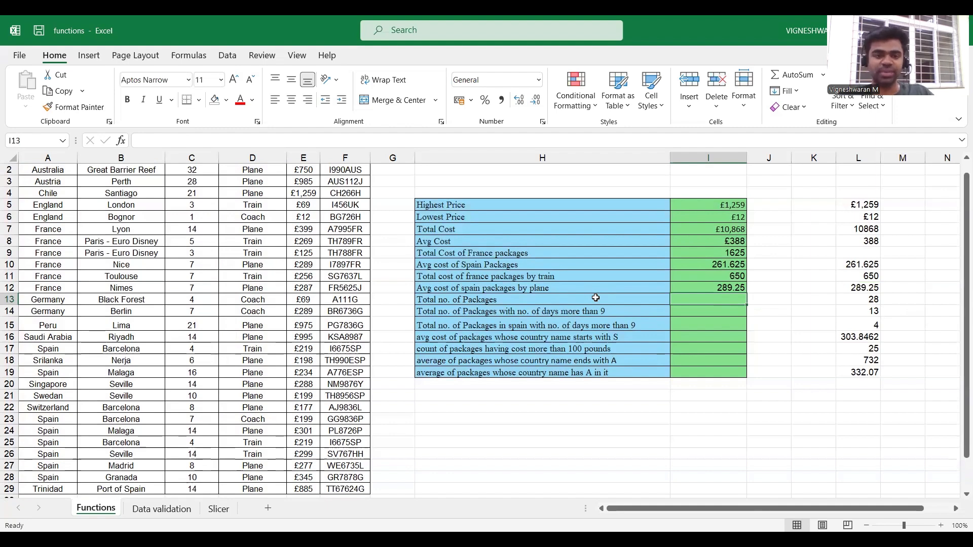
scroll(299, 292, "up", 1)
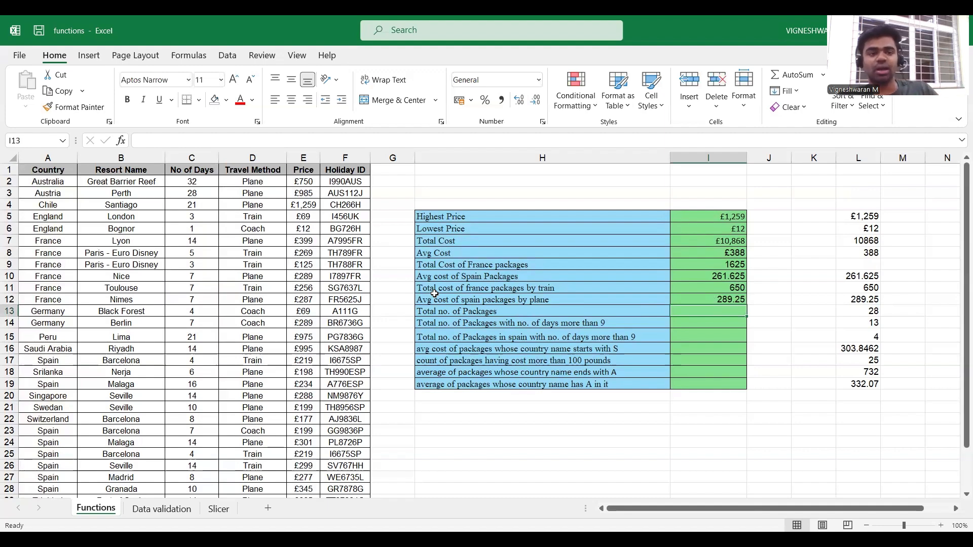
left_click(53, 183)
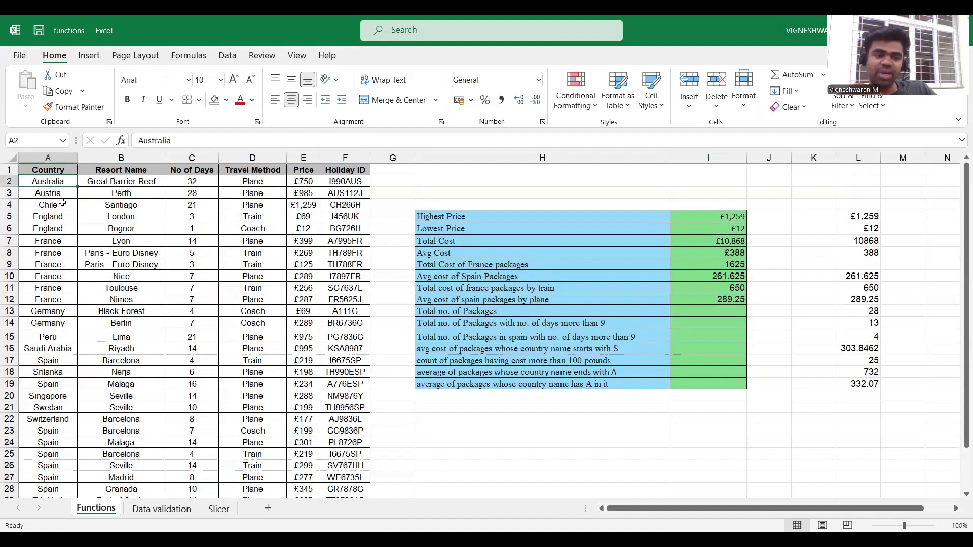
left_click_drag(57, 242, 54, 299)
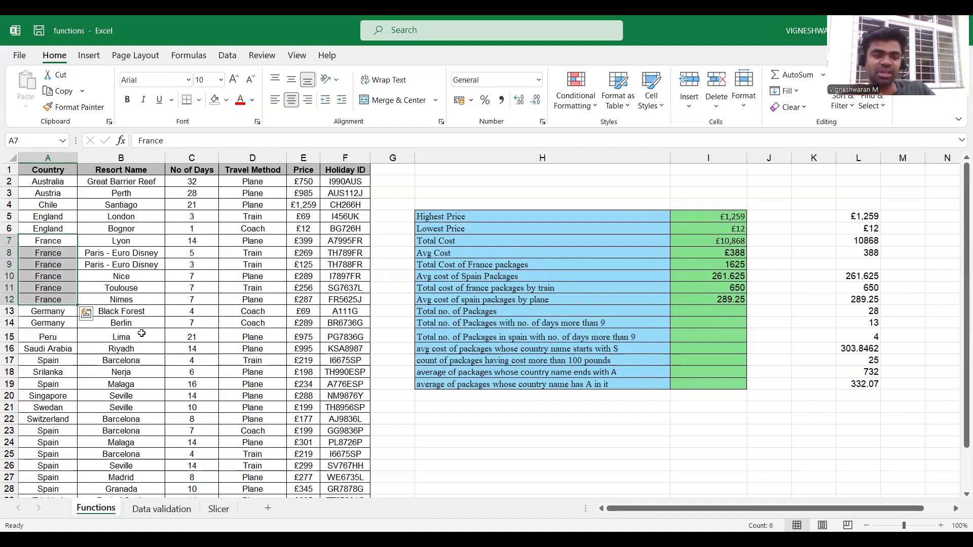
left_click(133, 417)
left_click_drag(133, 418, 133, 430)
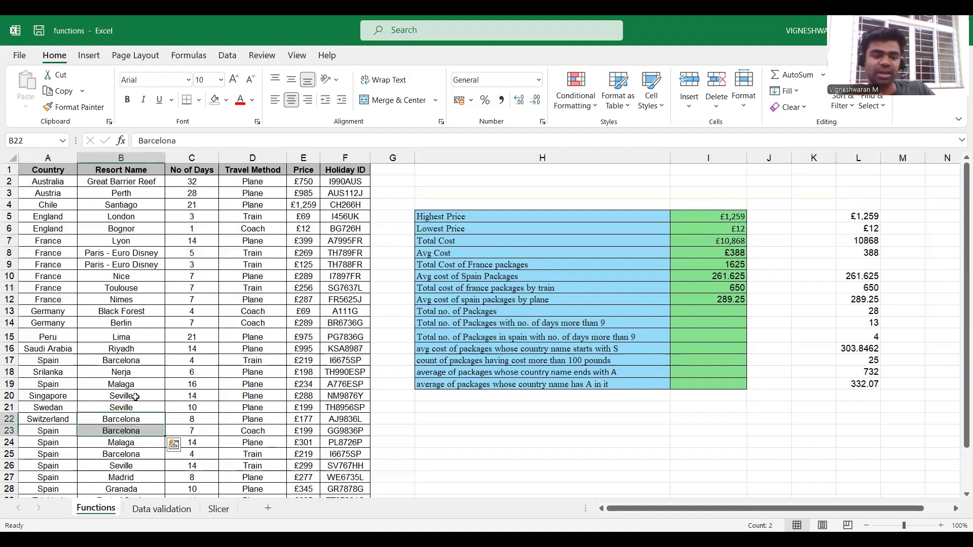
left_click_drag(135, 397, 132, 405)
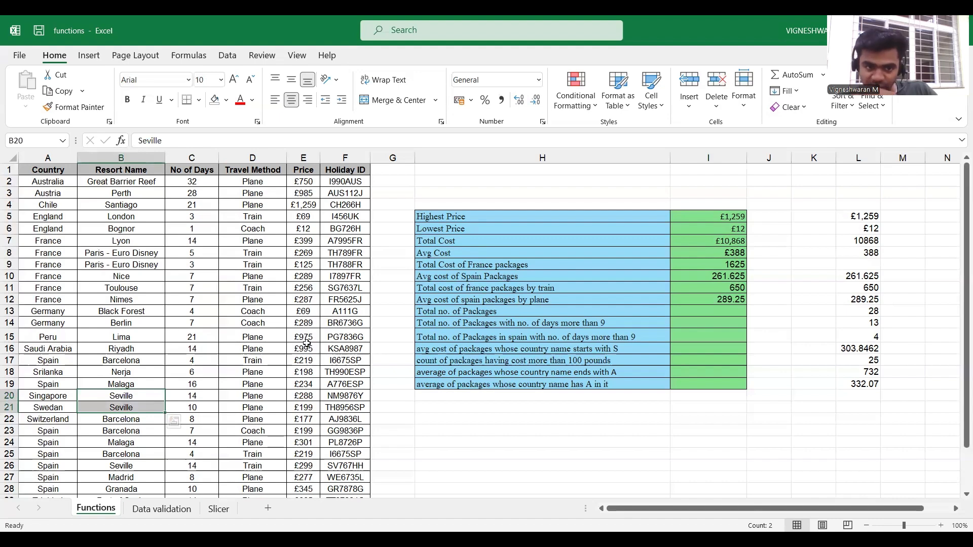
scroll(307, 342, "down", 1)
scroll(307, 343, "up", 1)
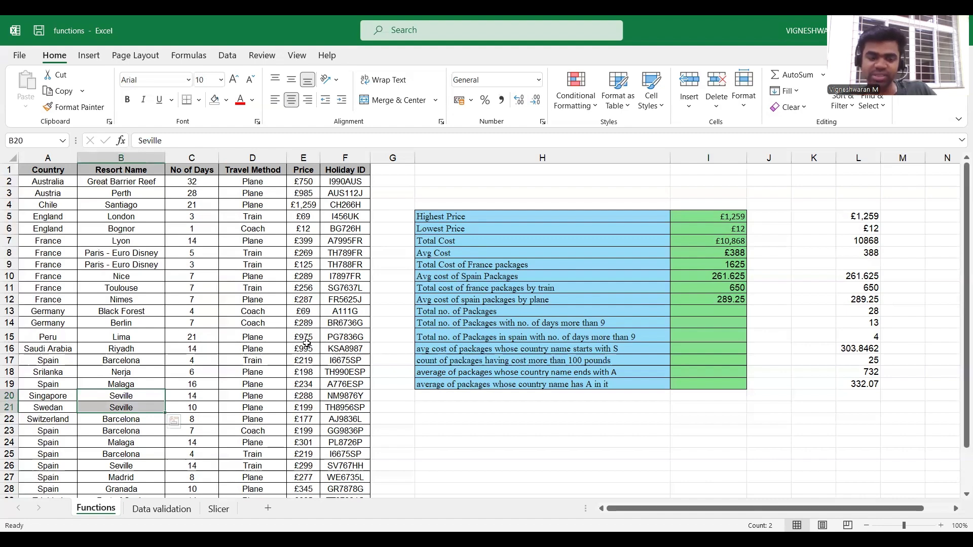
left_click_drag(346, 184, 338, 481)
scroll(331, 330, "up", 1)
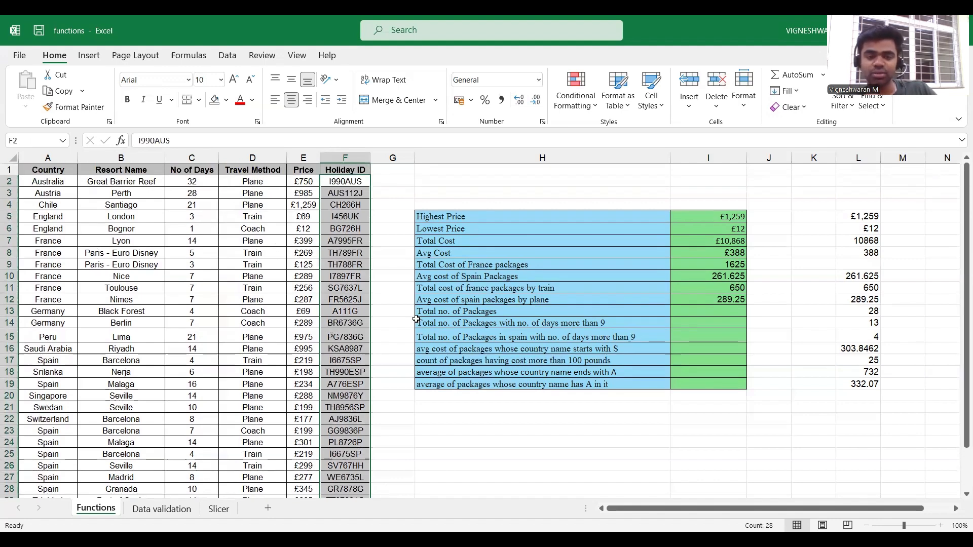
left_click(395, 311)
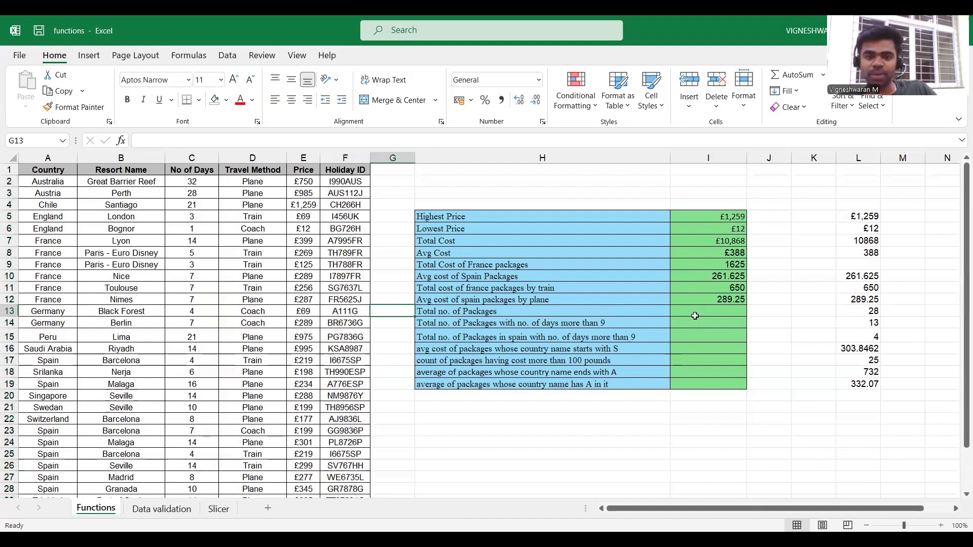
Try counting the packages in I13 with a COUNT formula over the Holiday ID range F2:F29
left_click(692, 311)
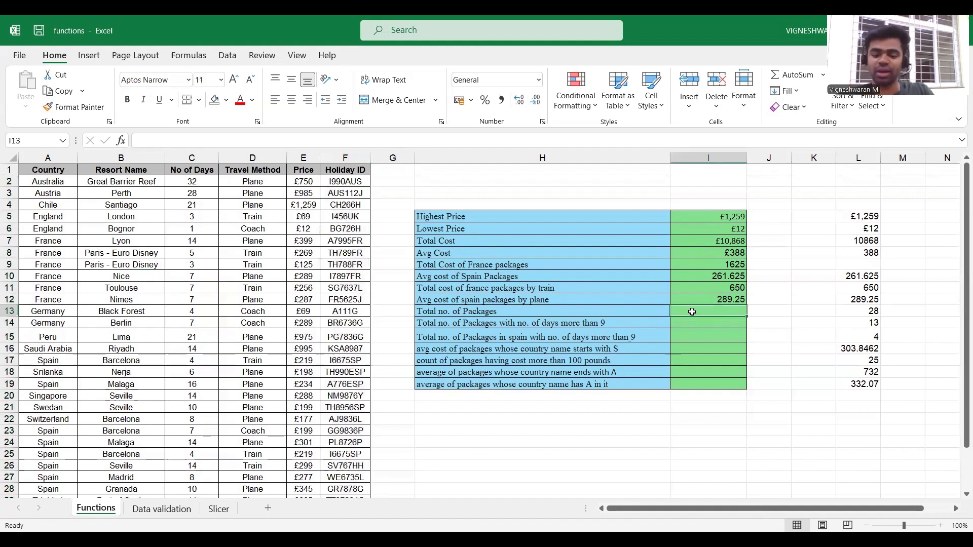
type("=")
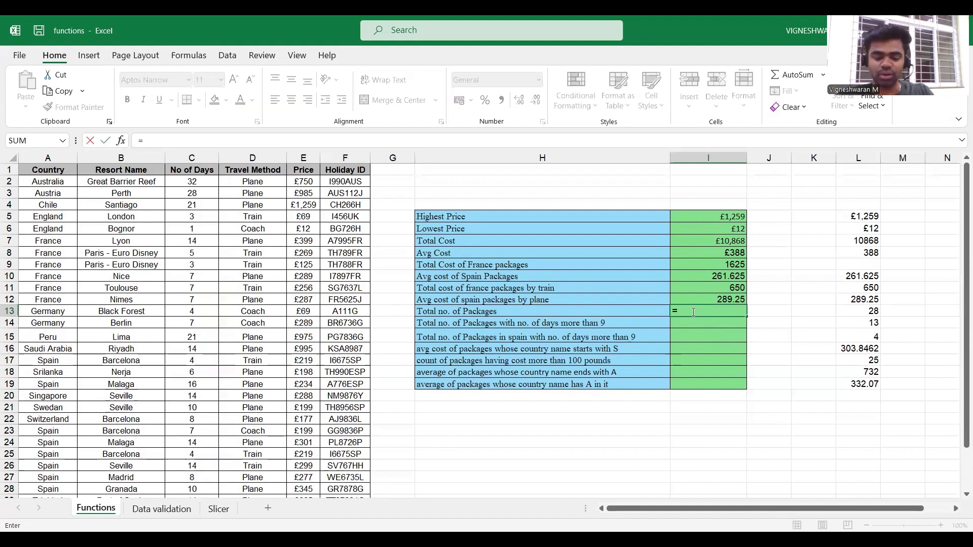
type("count")
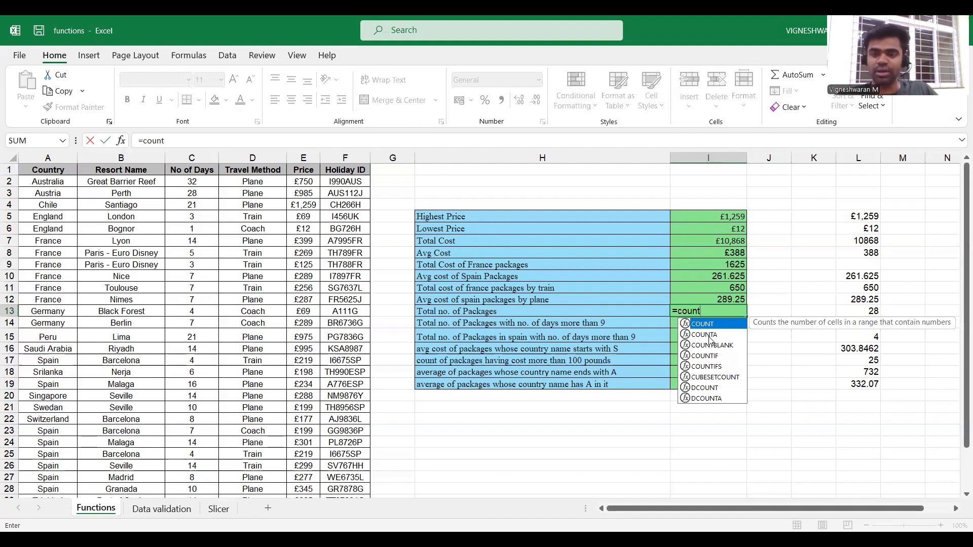
type("(")
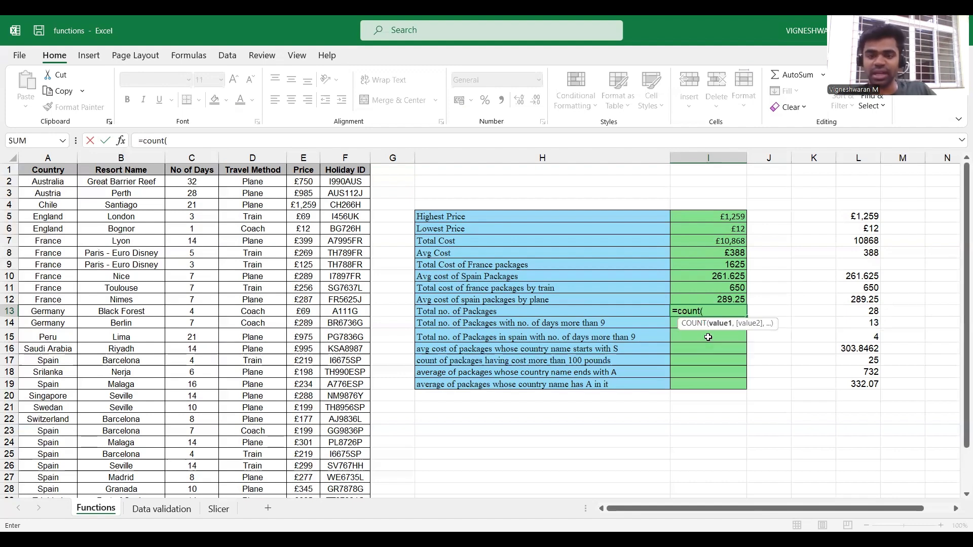
left_click(355, 179)
key("ctrl+shift+Down")
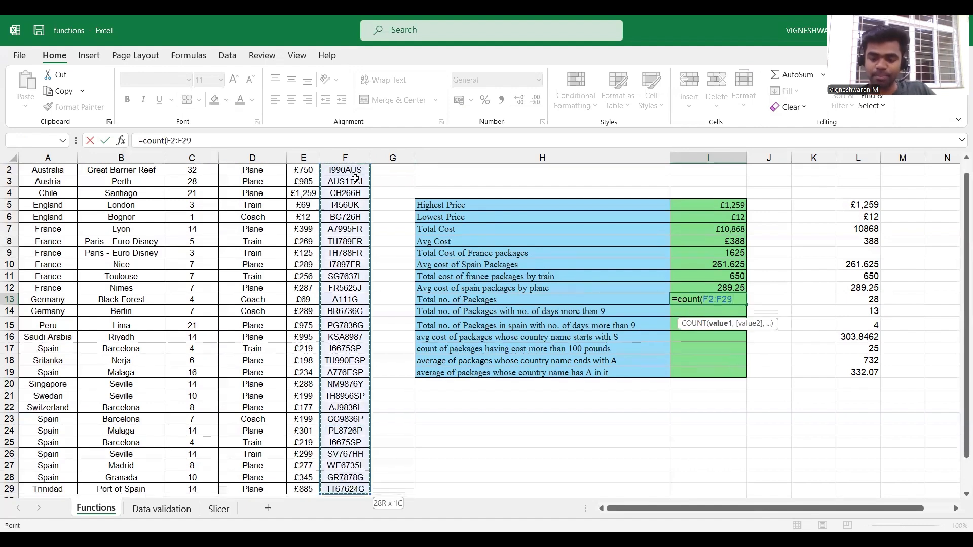
key("Return")
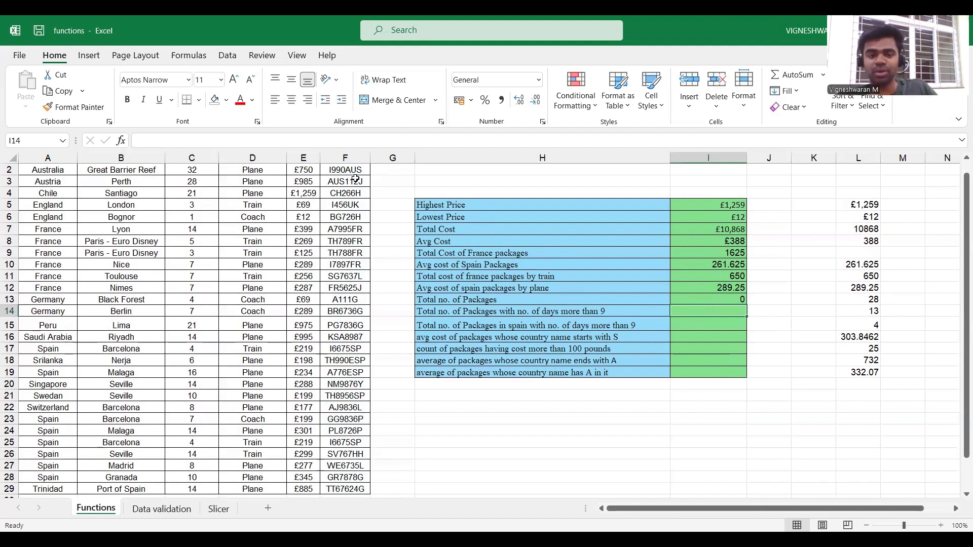
left_click(696, 301)
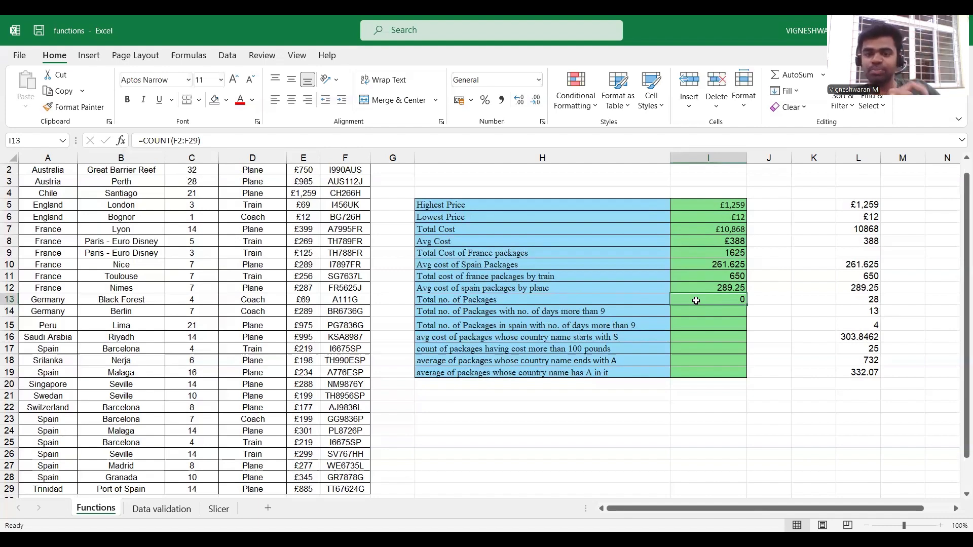
Try replacing the formula in I13 with a COUNT over the price range E2:E29
double_click(696, 300)
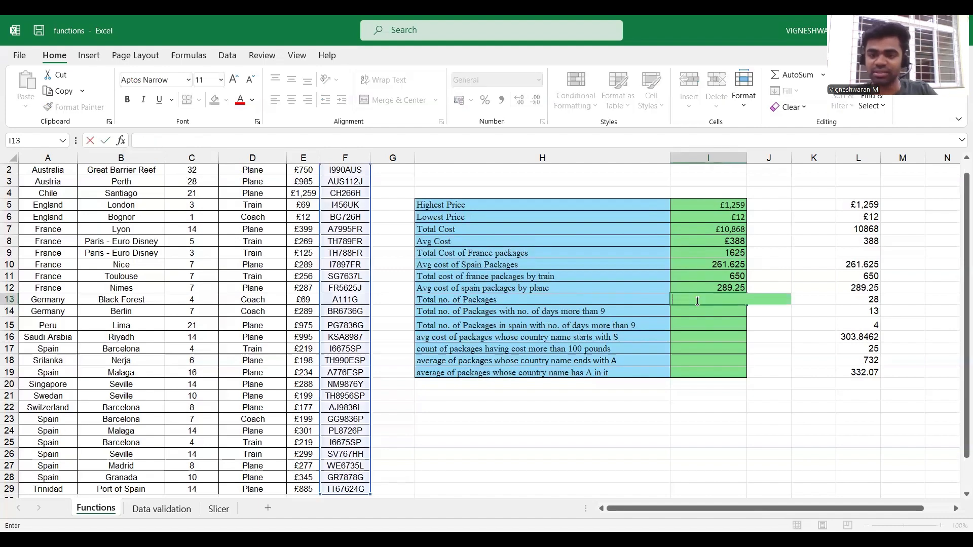
type("=")
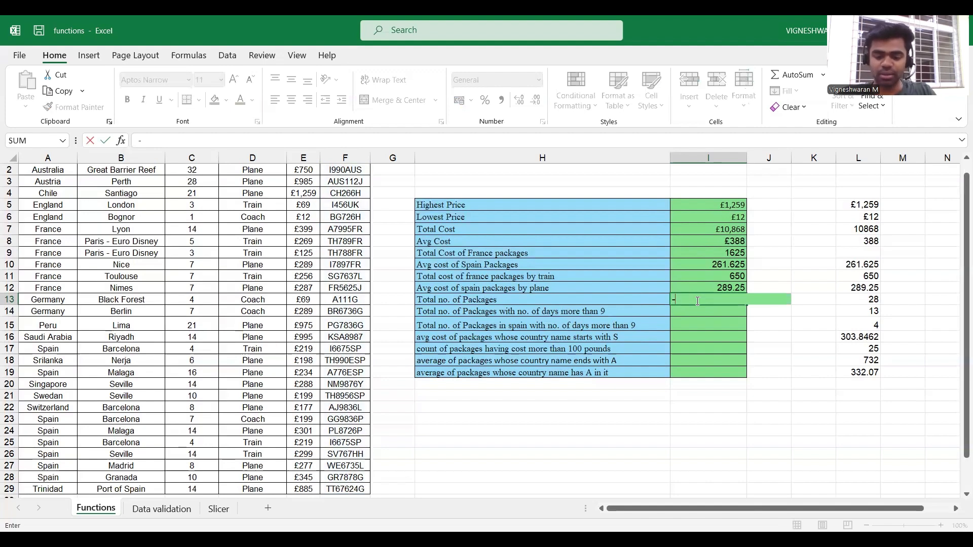
key("BackSpace")
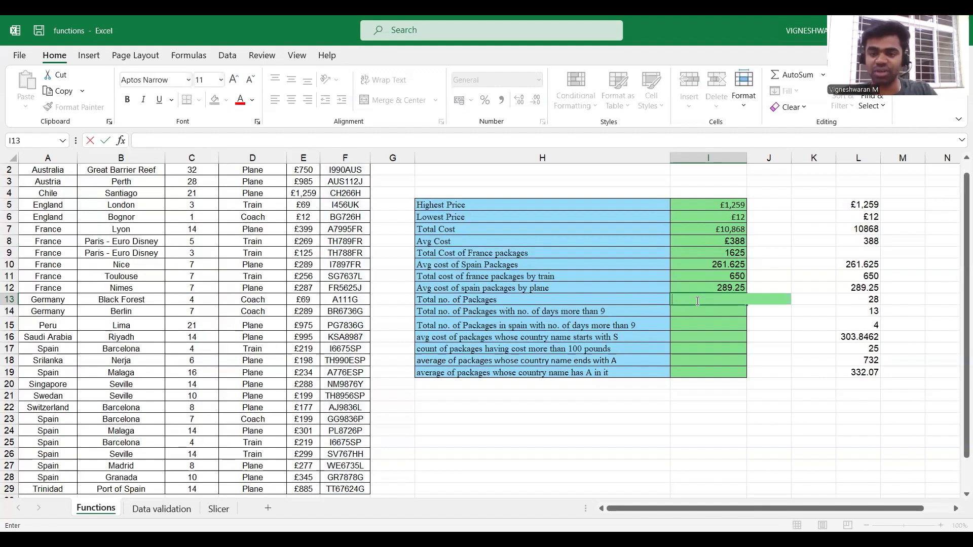
type("=")
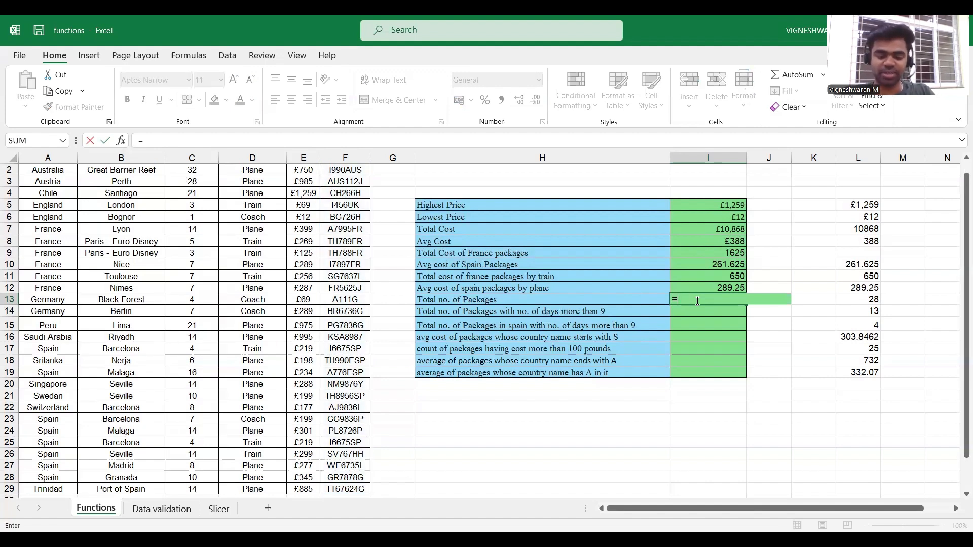
type("count")
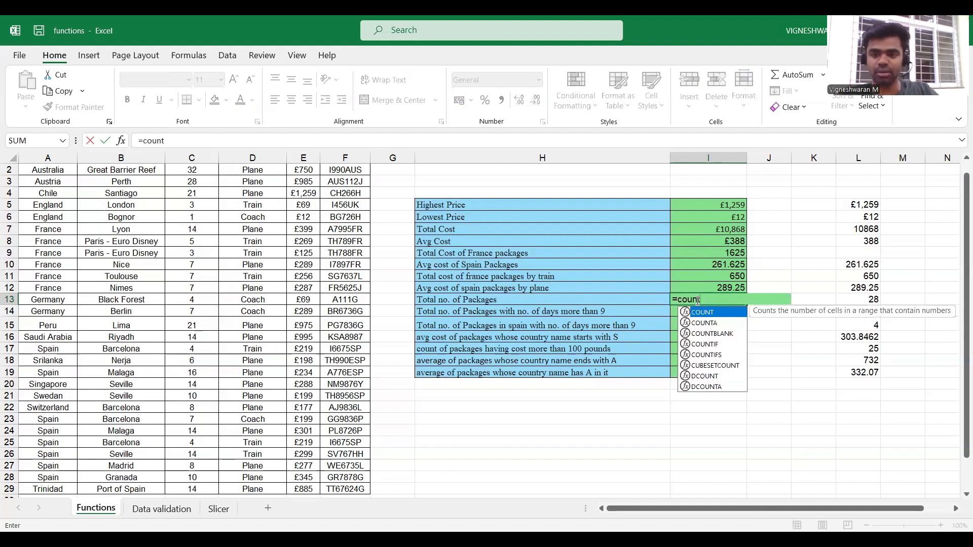
type("(")
scroll(311, 220, "up", 1)
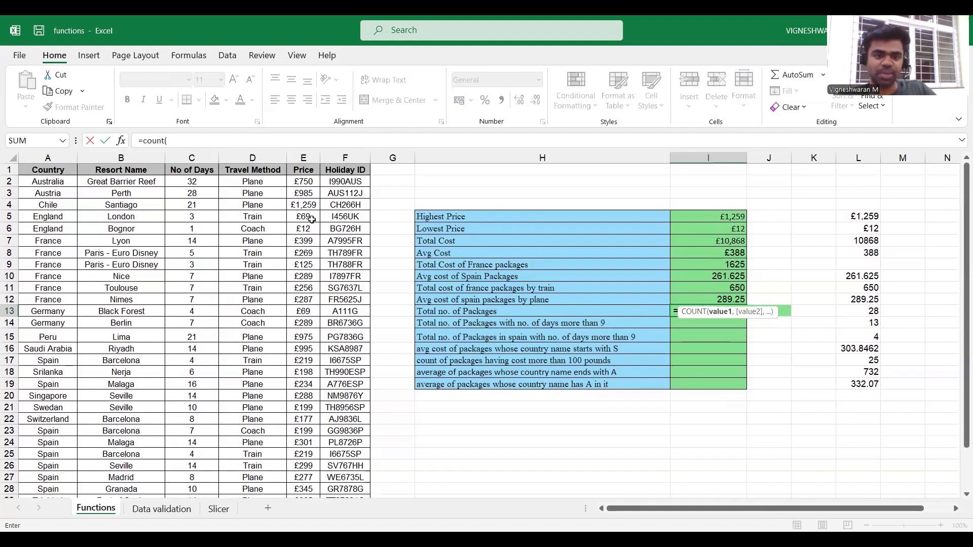
left_click(304, 184)
key("ctrl+shift+Down")
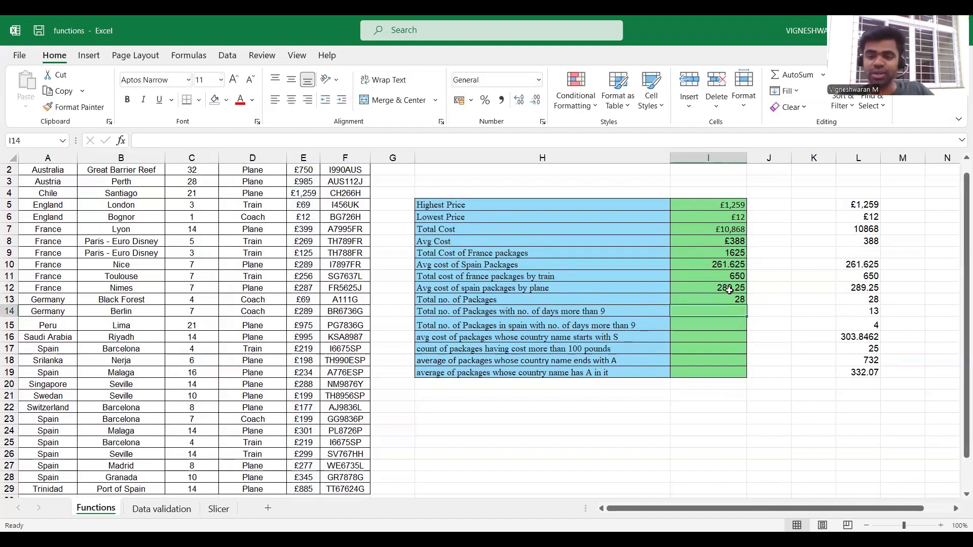
key("Return")
Compare the COUNT formula in I13 with the Price and Holiday ID columns to check which data type each holds
left_click(720, 296)
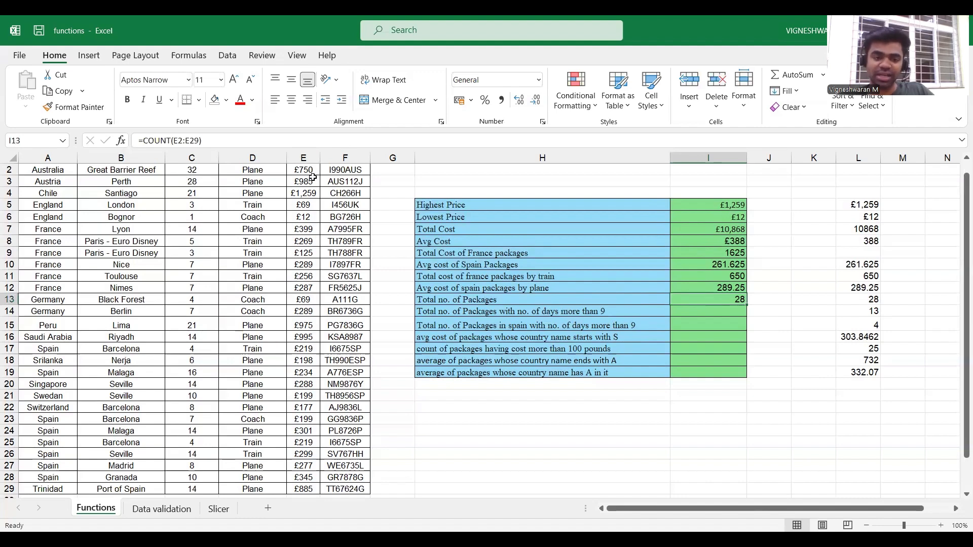
scroll(312, 177, "up", 1)
left_click(304, 158)
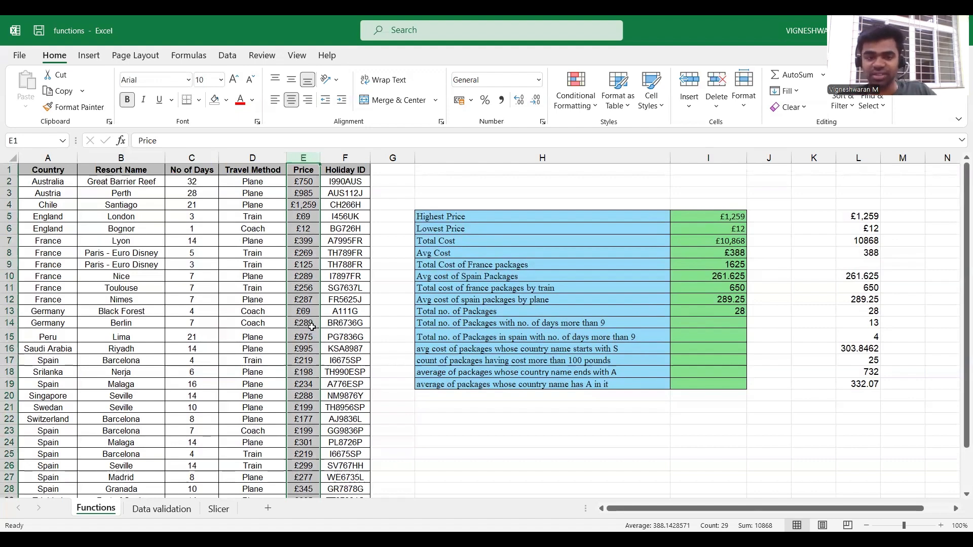
left_click(707, 311)
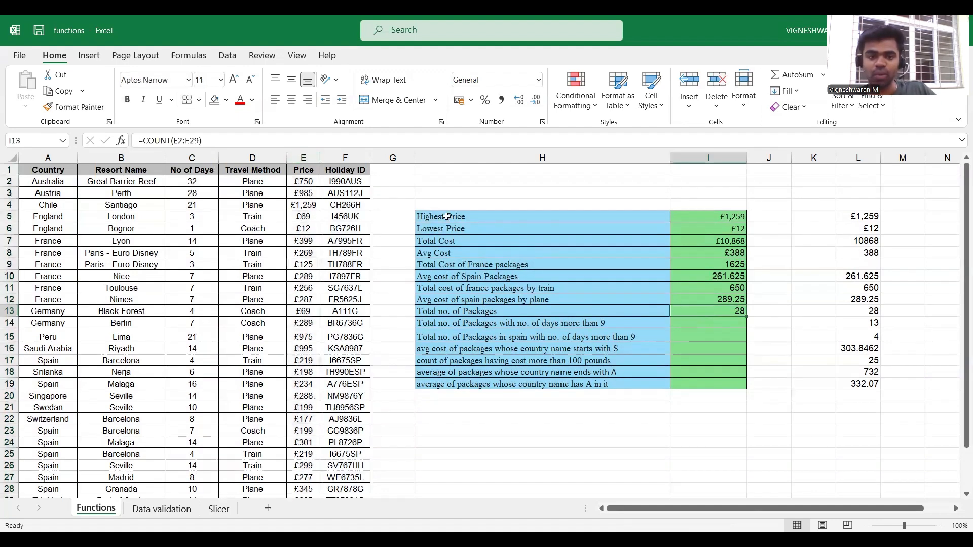
left_click(340, 171)
key("ctrl+shift+Down")
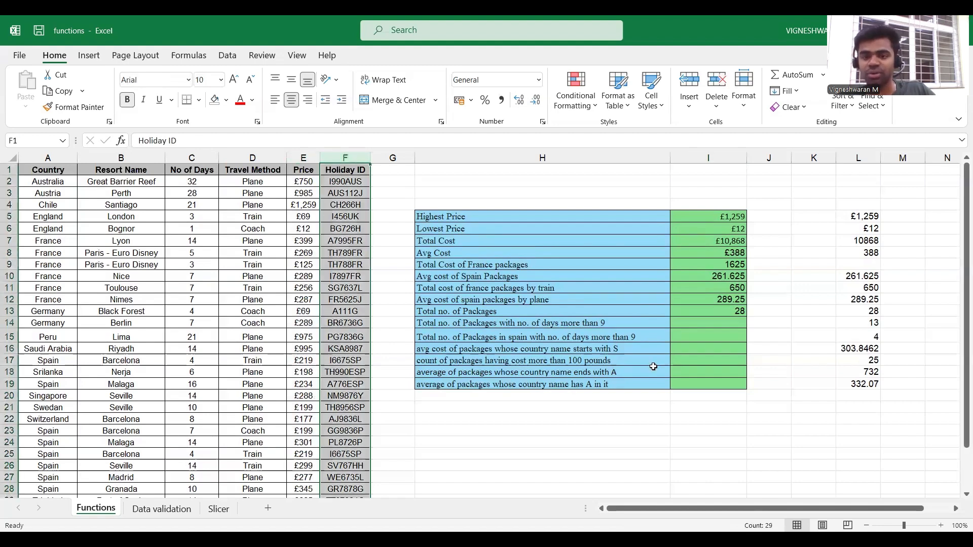
Replace the formula in I13 with a COUNTA over the Holiday ID range F2:F29
left_click(720, 311)
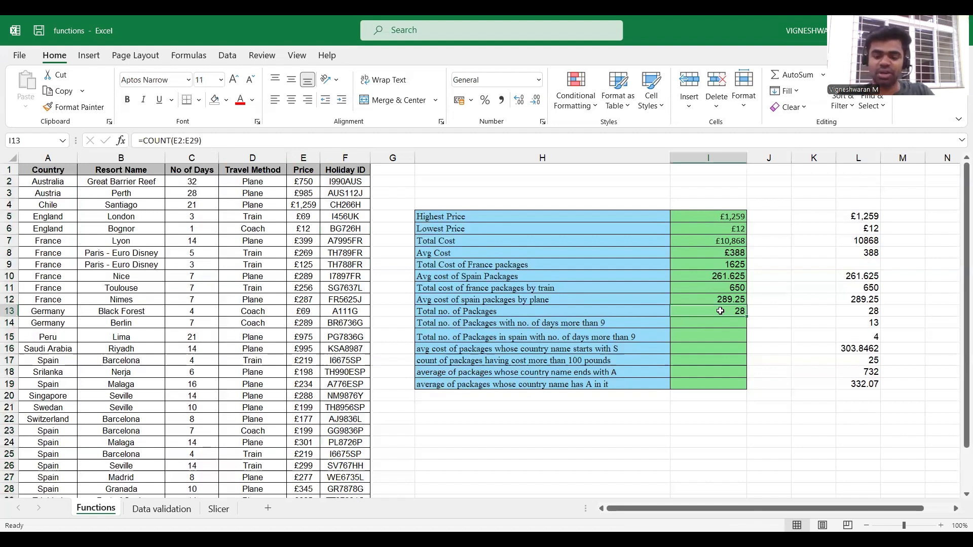
double_click(720, 311)
key("BackSpace")
key("BackSpace")
key("BackSpace")
key("BackSpace")
key("BackSpace")
key("BackSpace")
key("BackSpace")
key("BackSpace")
key("BackSpace")
key("BackSpace")
key("BackSpace")
key("BackSpace")
key("BackSpace")
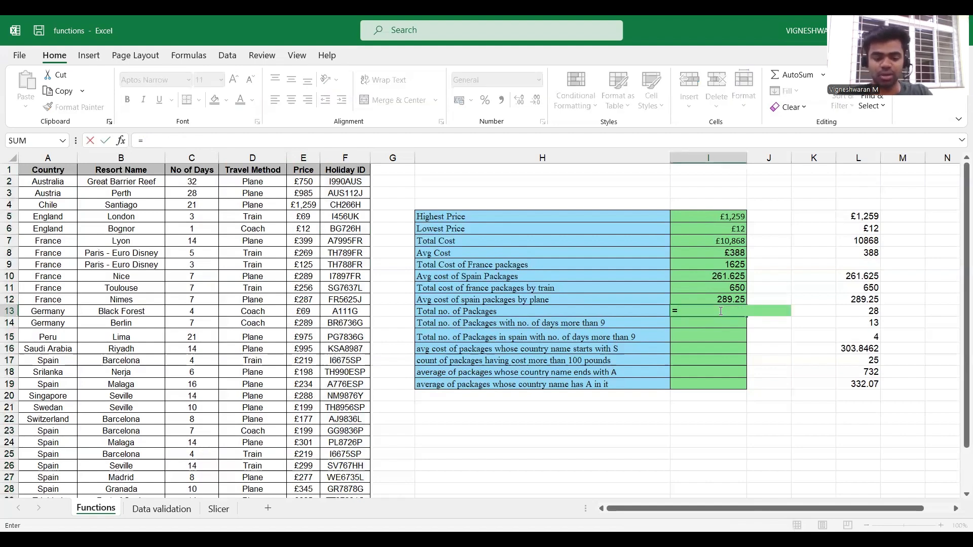
type("counta")
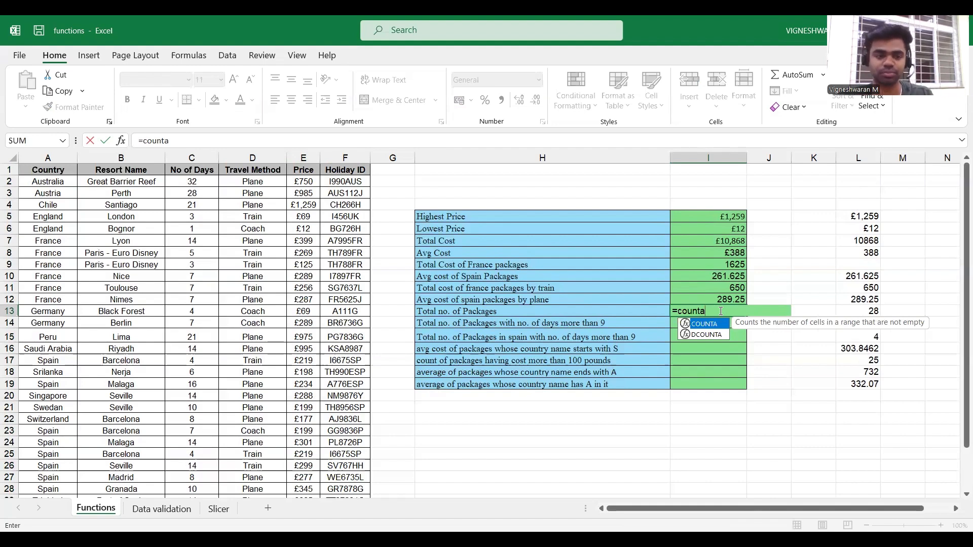
type("(")
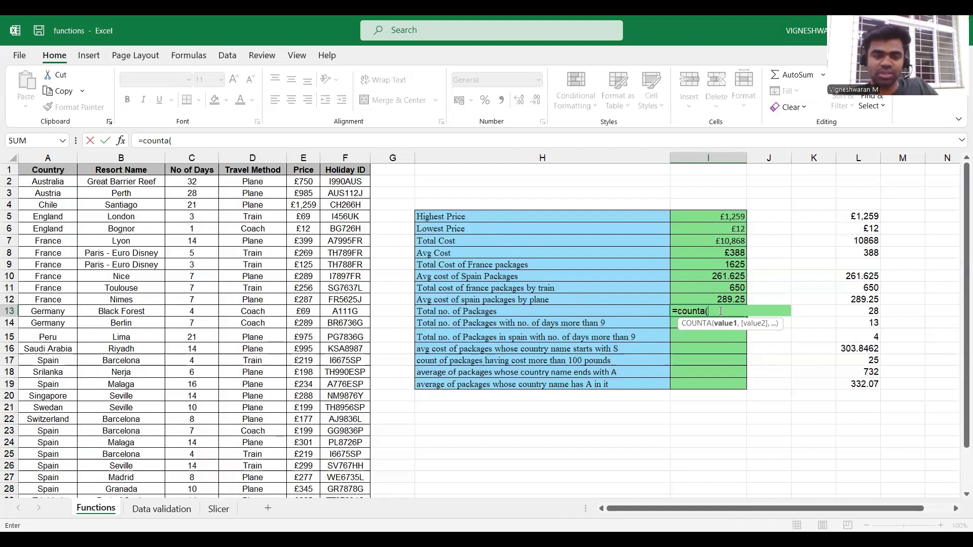
left_click(362, 184)
key("ctrl+shift+Down")
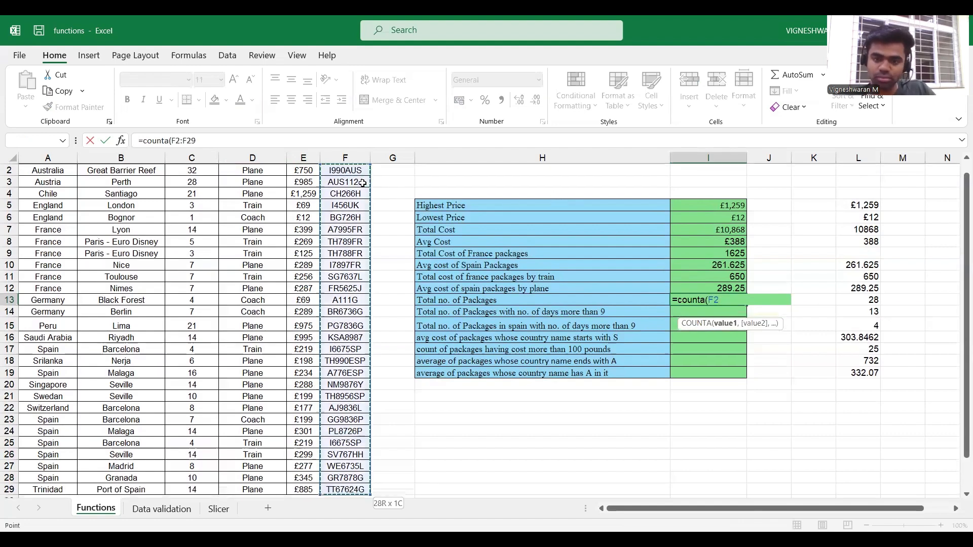
key("Return")
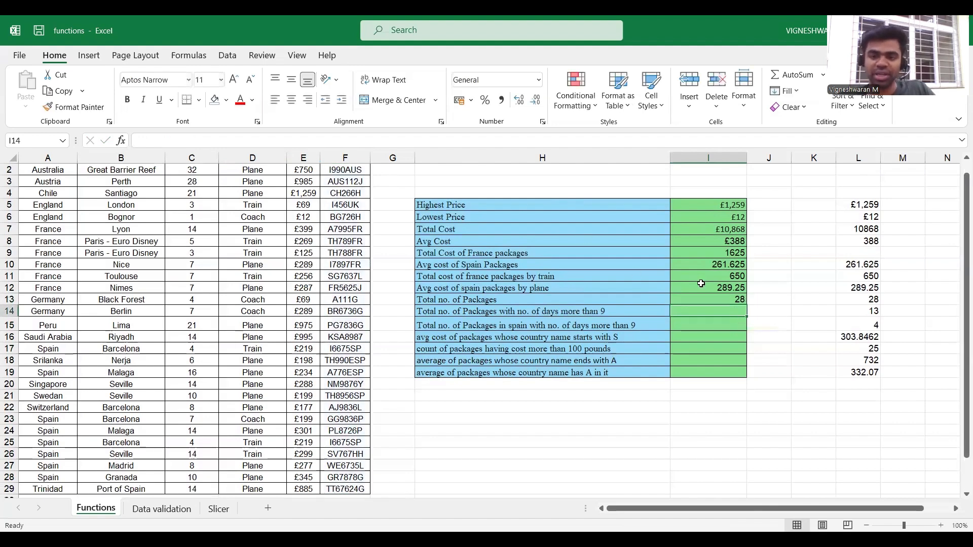
Move the Holiday ID out of F17 into G17 so the COUNTA range contains an empty cell
left_click(705, 299)
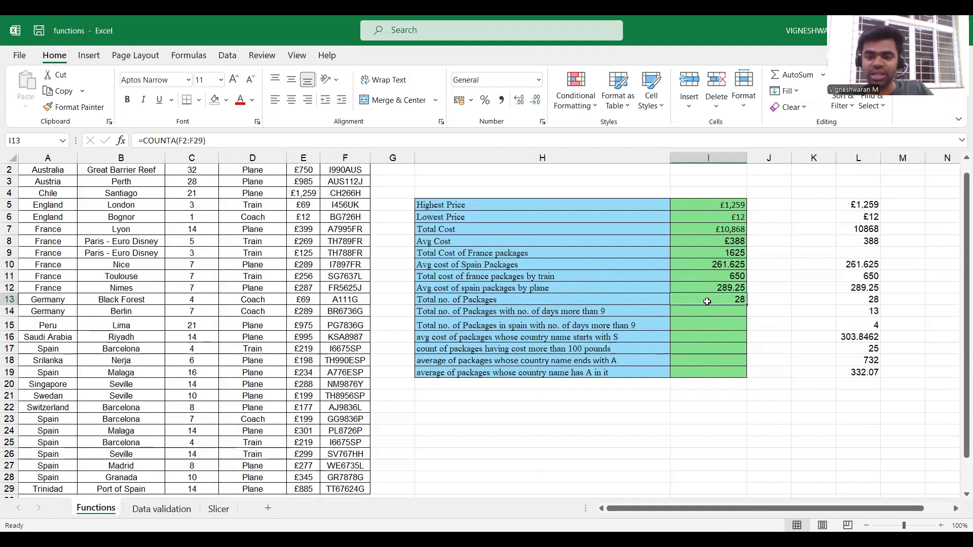
left_click(344, 349)
key("ctrl+c")
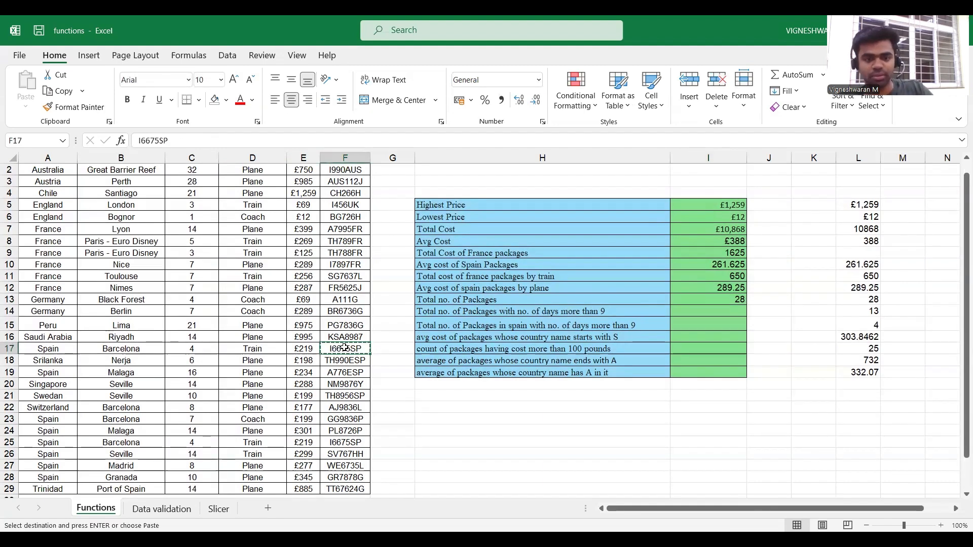
left_click(390, 349)
key("ctrl+v")
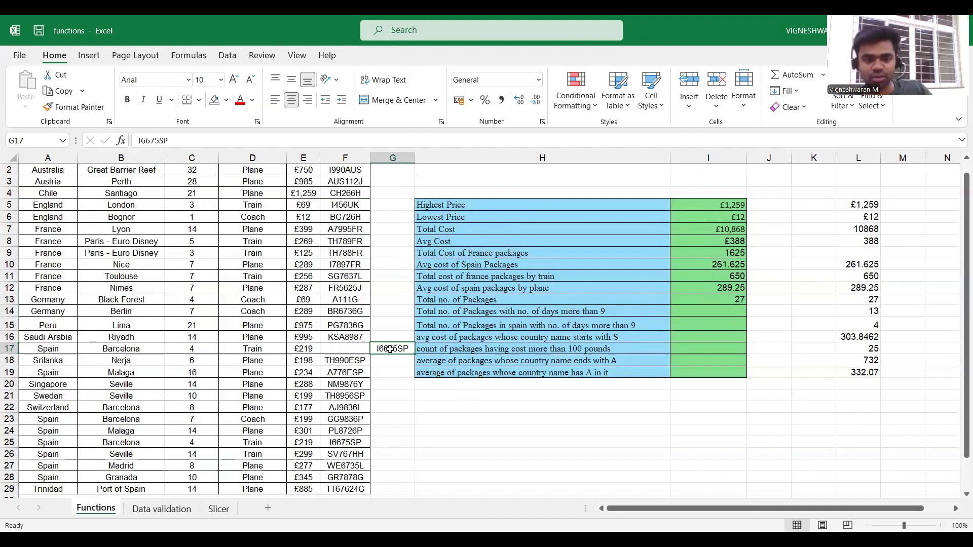
left_click(350, 346)
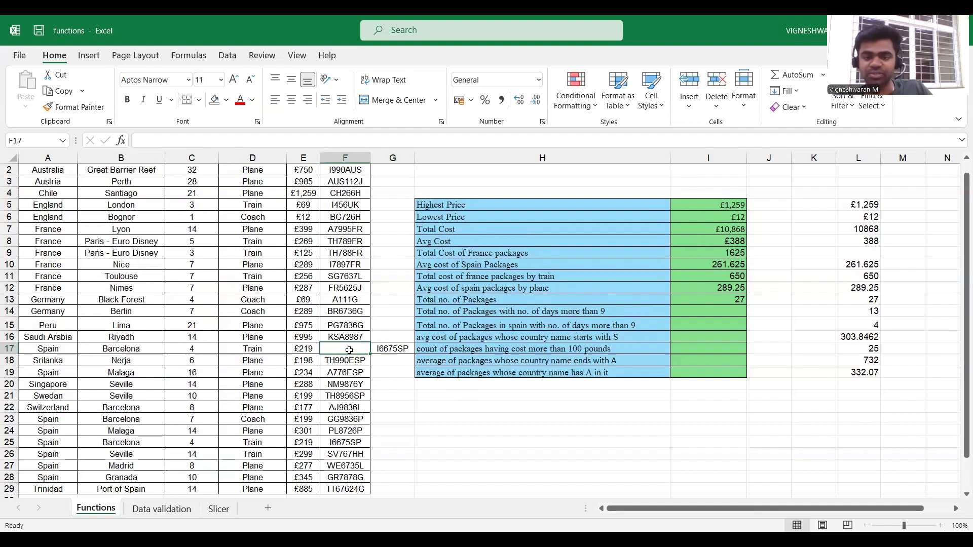
Try replacing the formula in I13 with a COUNTBLANK over the Holiday ID range F2:F29
left_click(710, 300)
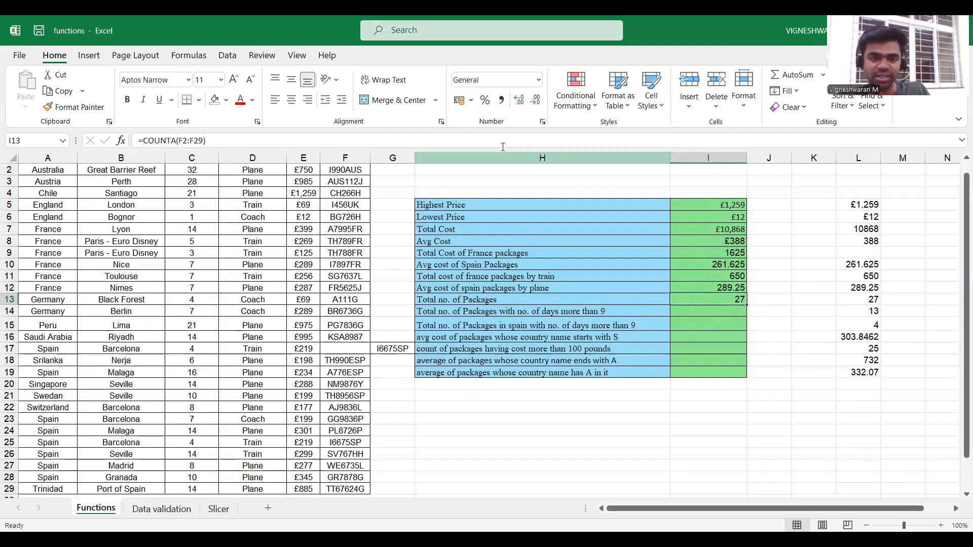
left_click(455, 140)
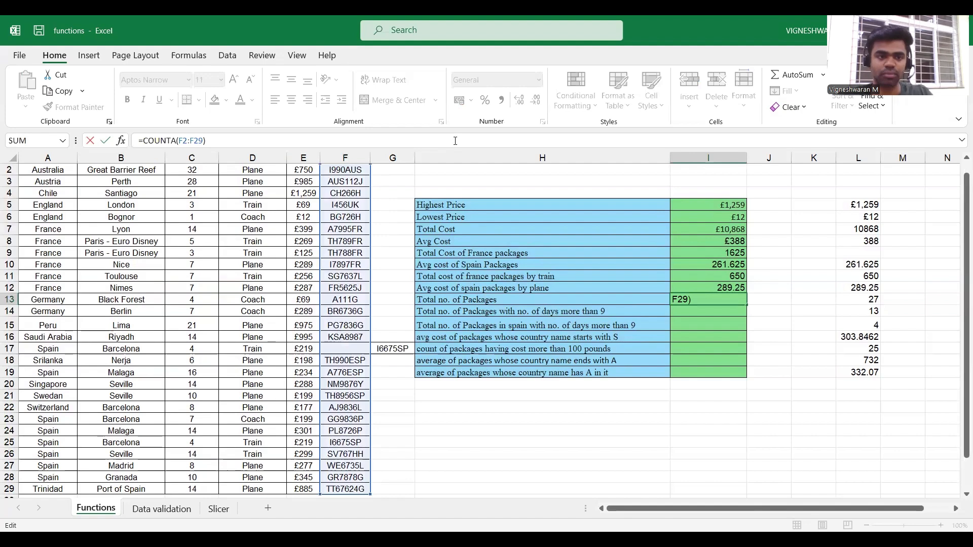
key("BackSpace")
key("BackSpace")
key("BackSpace")
key("BackSpace")
key("BackSpace")
key("BackSpace")
key("BackSpace")
key("BackSpace")
key("BackSpace")
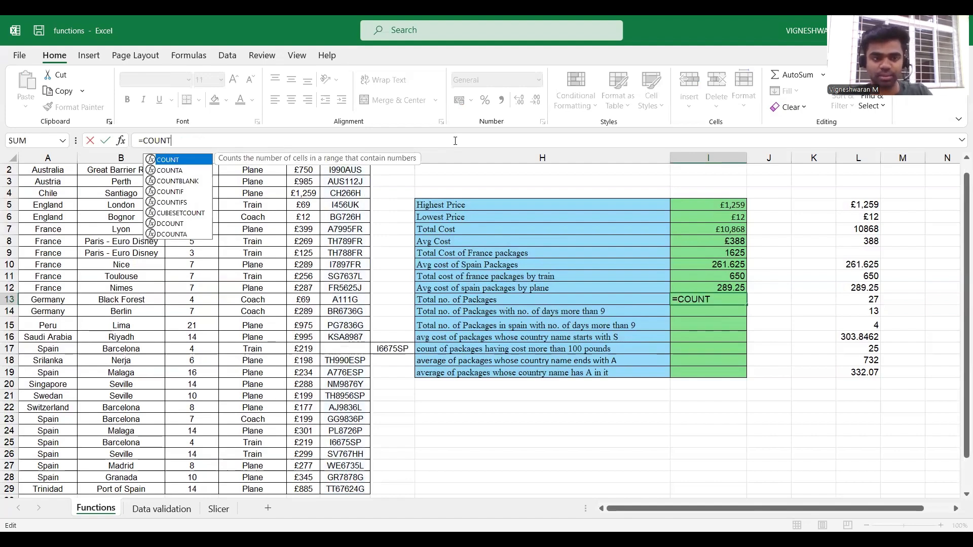
type("blank")
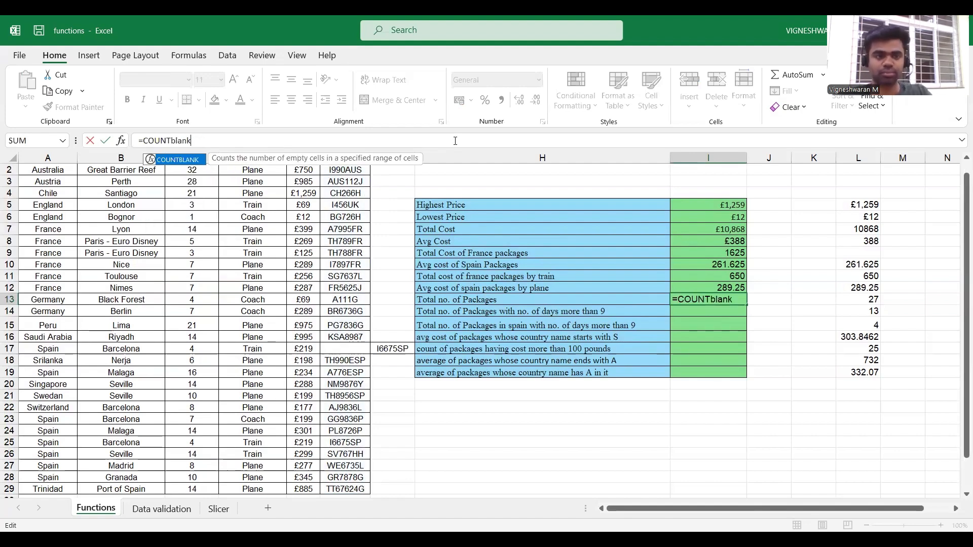
type("(")
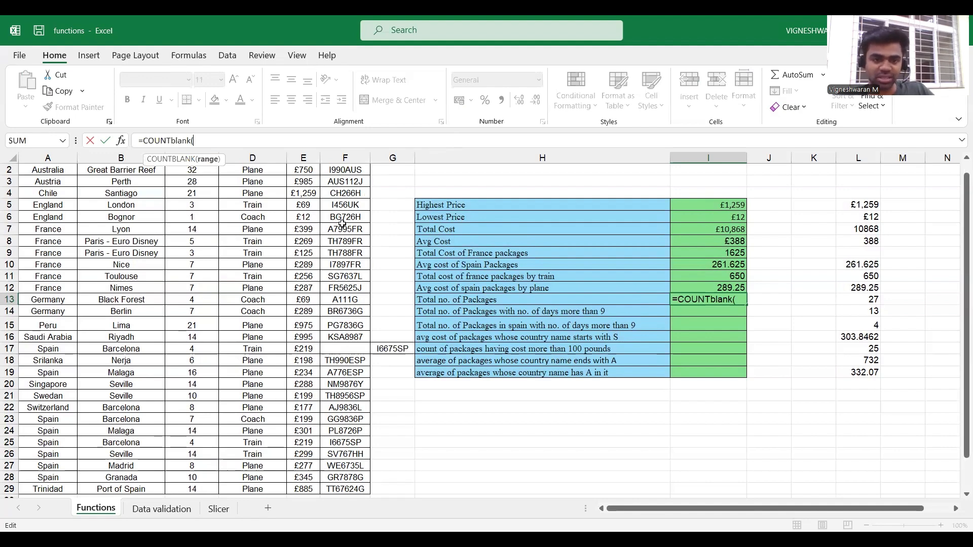
scroll(315, 219, "up", 1)
left_click(349, 181)
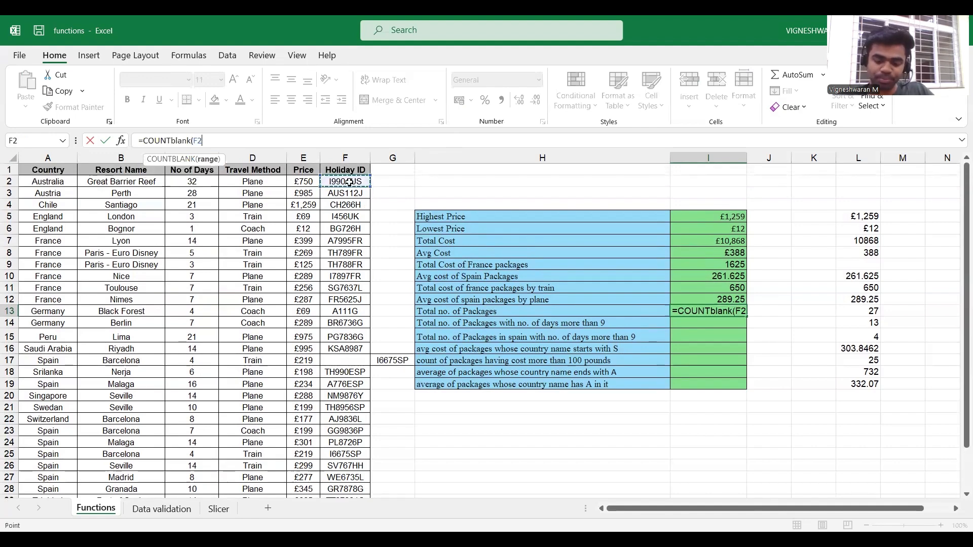
key("ctrl+shift+Down")
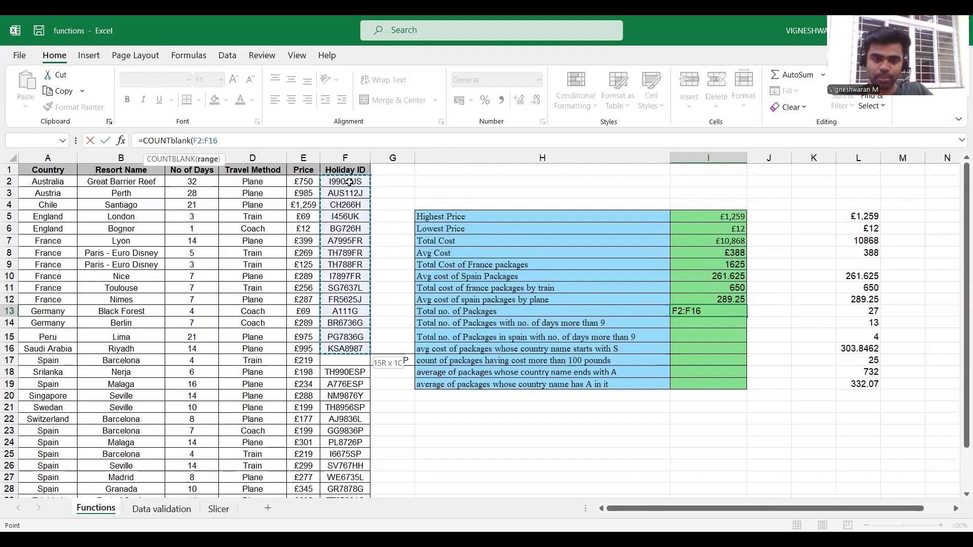
scroll(349, 181, "down", 1)
key("Return")
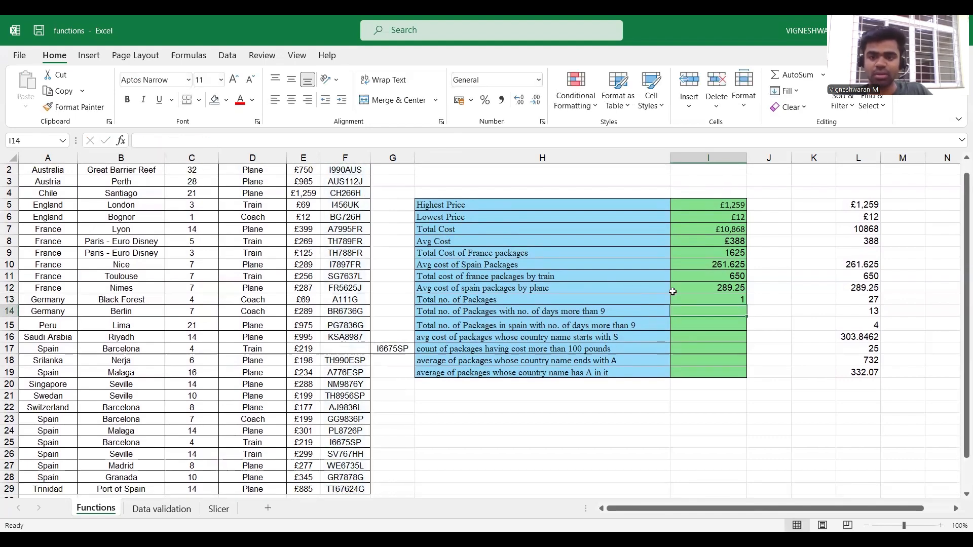
Change the function in I13 from COUNTBLANK to COUNTA, keeping the Holiday ID range F2:F29
left_click(689, 297)
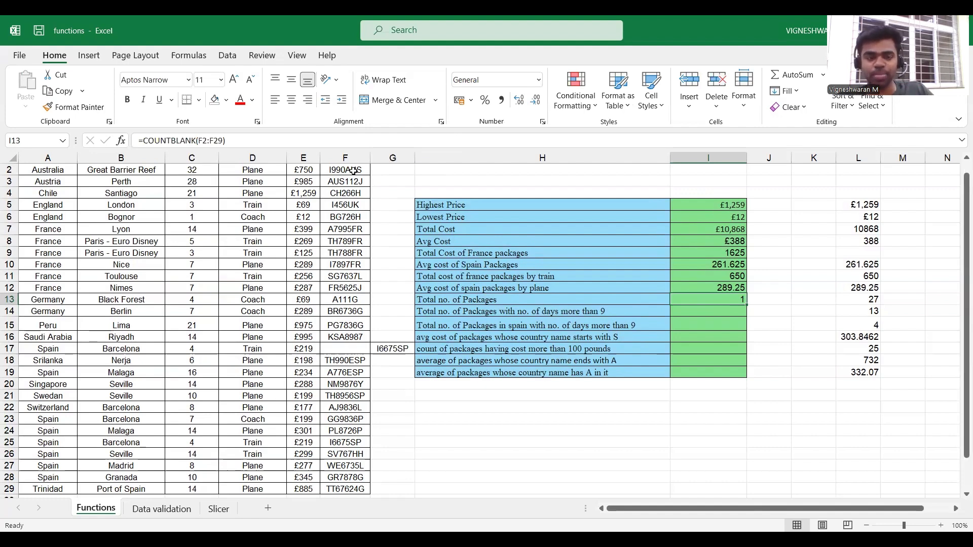
scroll(353, 171, "up", 1)
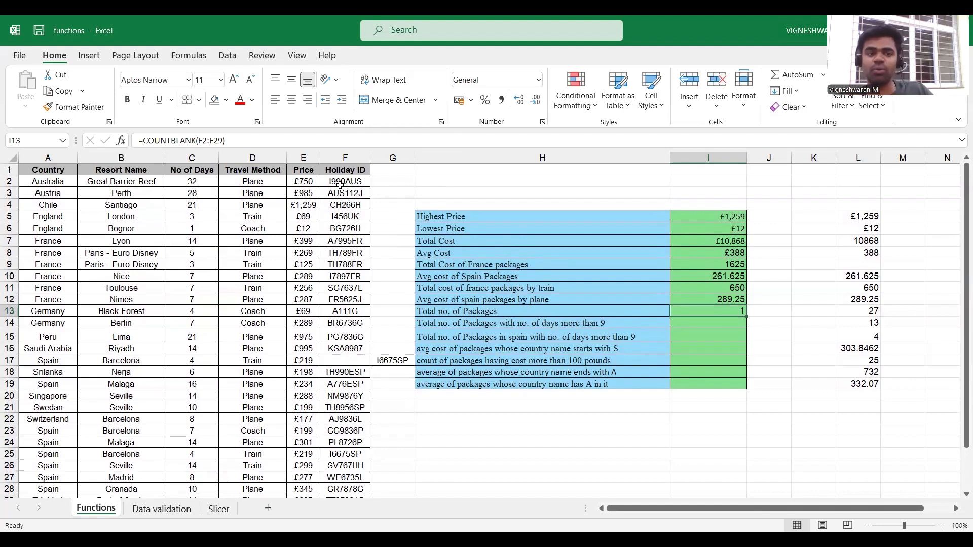
left_click(197, 141)
left_click(198, 140)
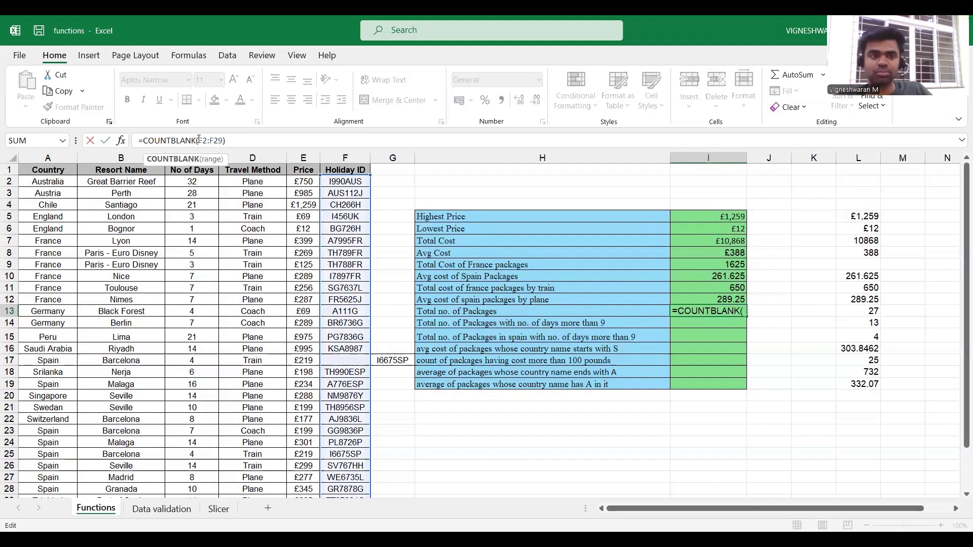
key("BackSpace")
key("BackSpace")
key("BackSpace")
key("BackSpace")
key("BackSpace")
type("A")
key("Return")
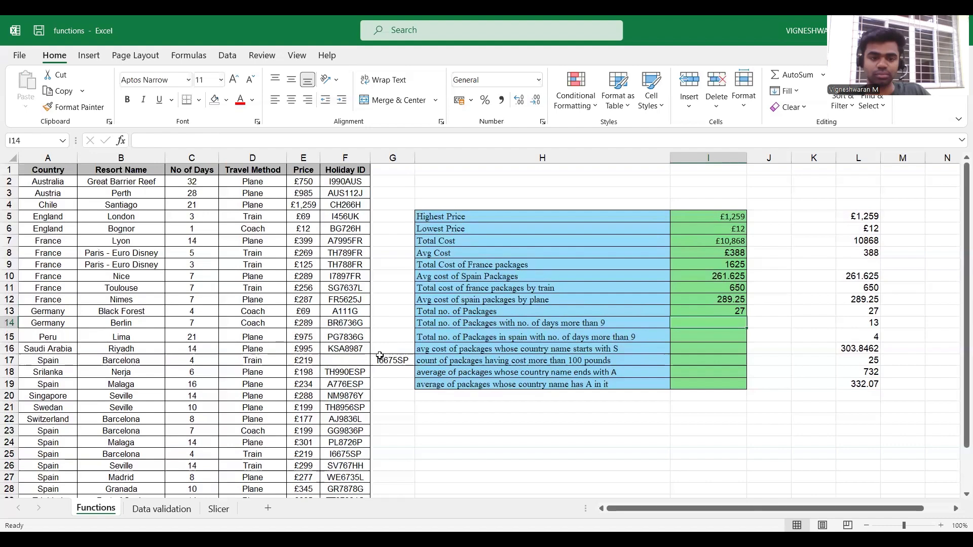
Move the Holiday ID from G17 back into the empty cell F17
left_click(386, 360)
key("ctrl+c")
left_click(357, 355)
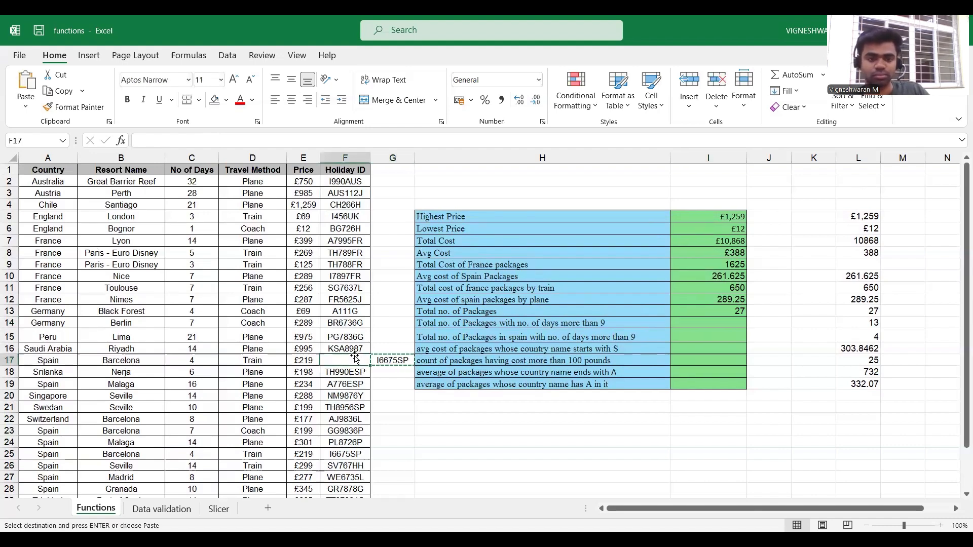
key("ctrl+v")
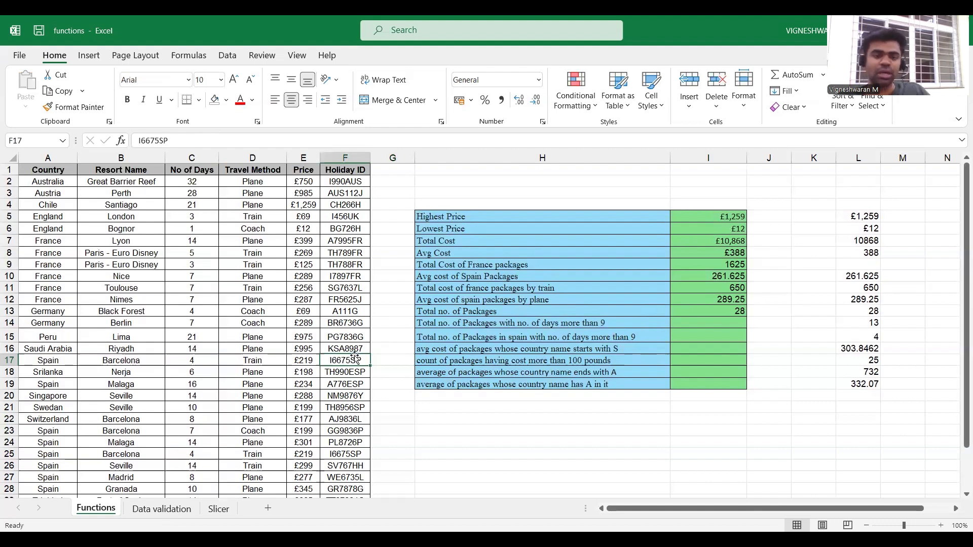
left_click(728, 322)
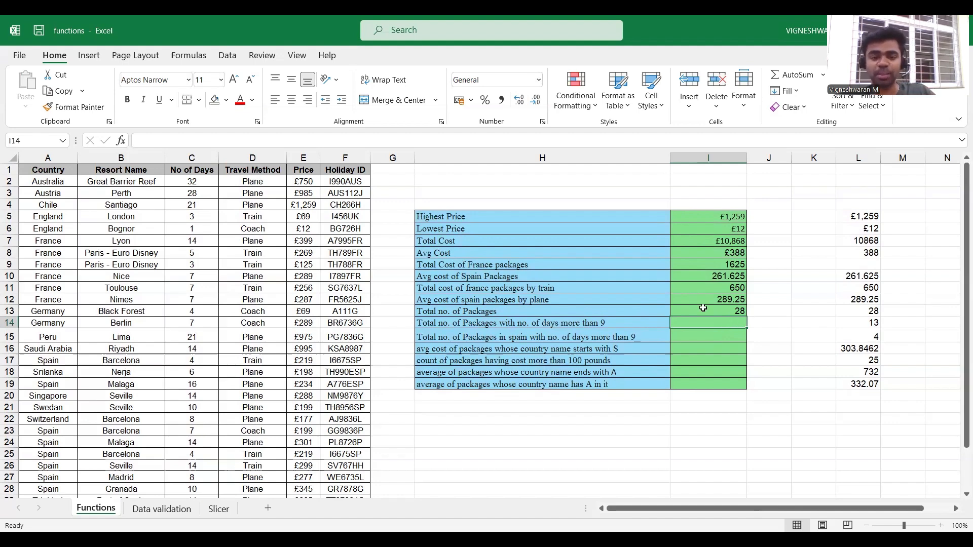
left_click(349, 169)
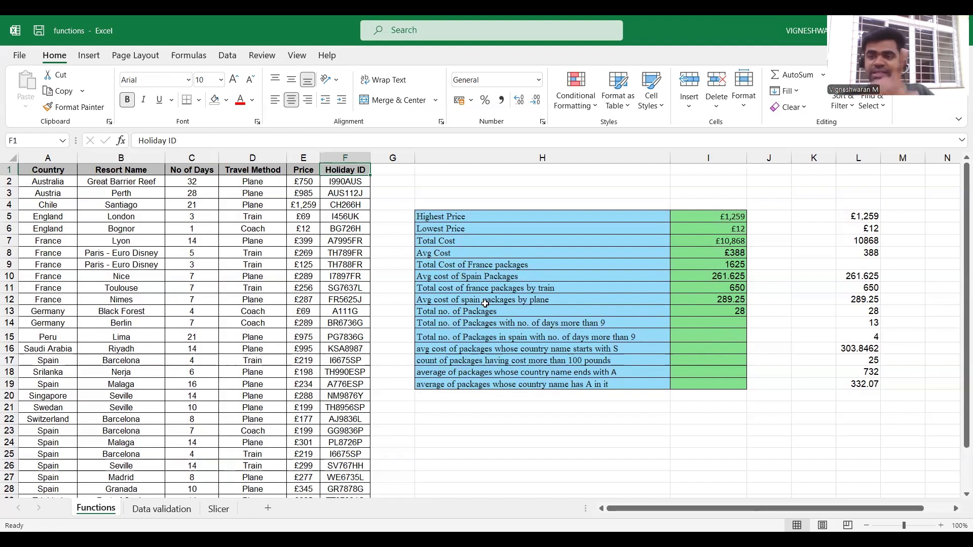
left_click(357, 181)
left_click(357, 193)
left_click(357, 206)
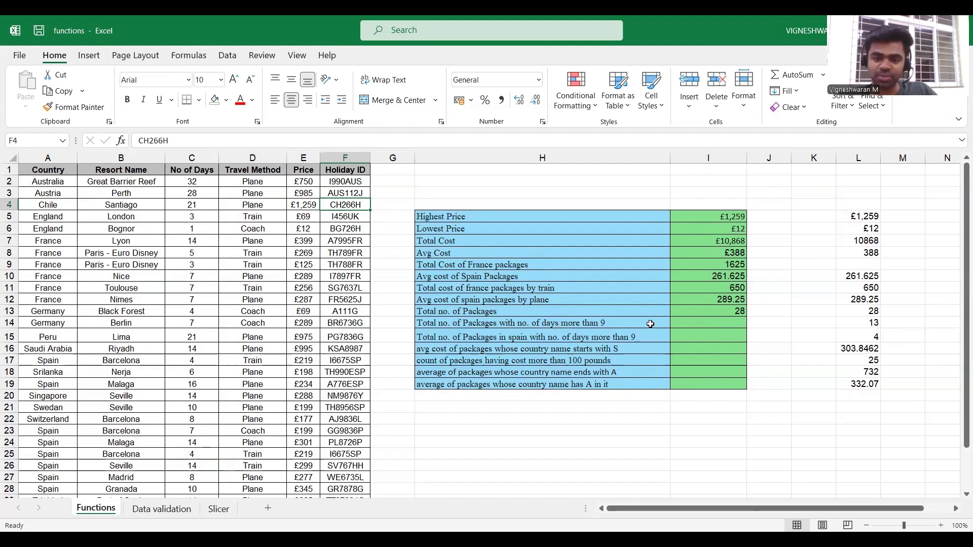
Try a COUNTIF formula in I14 using the Holiday ID range F2:F29, and clear its arguments
left_click(683, 320)
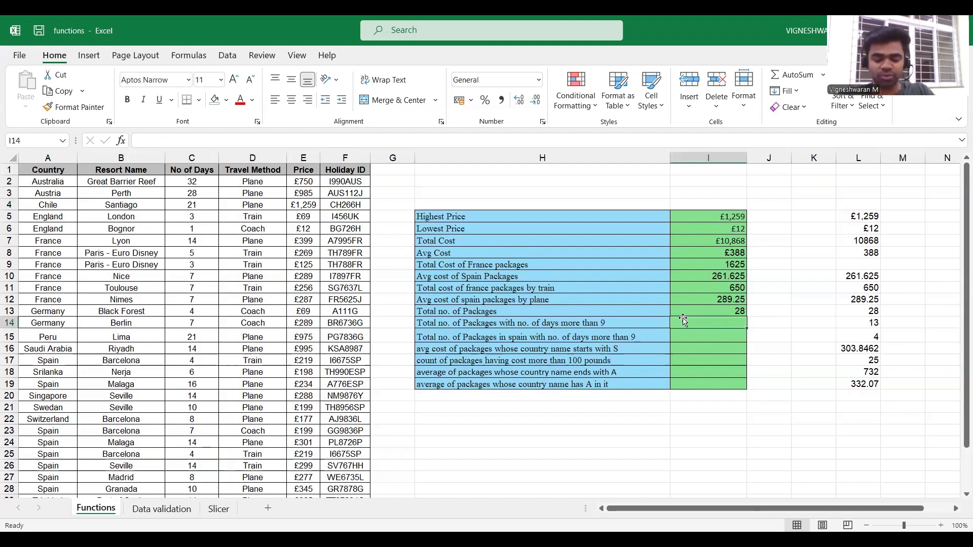
type("count")
key("BackSpace")
key("BackSpace")
key("BackSpace")
key("BackSpace")
key("BackSpace")
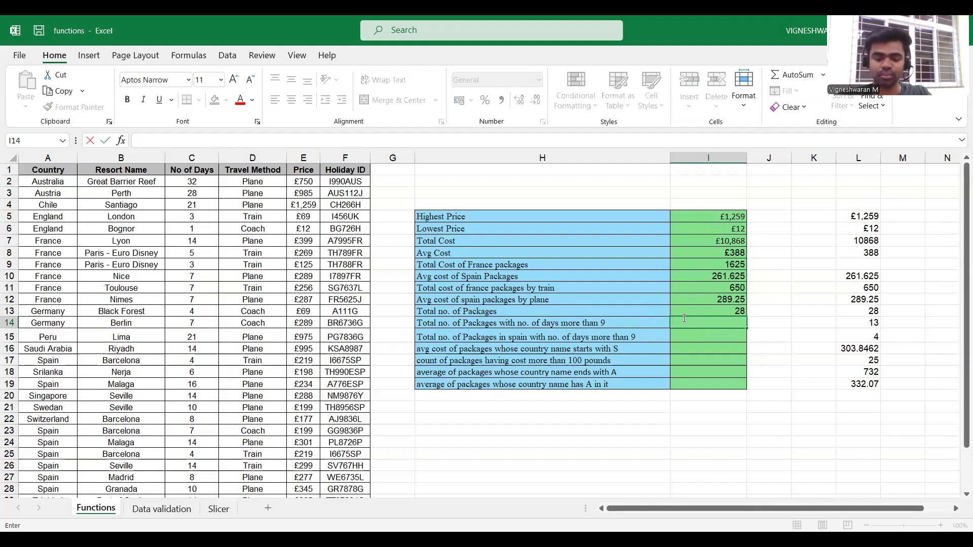
type("=")
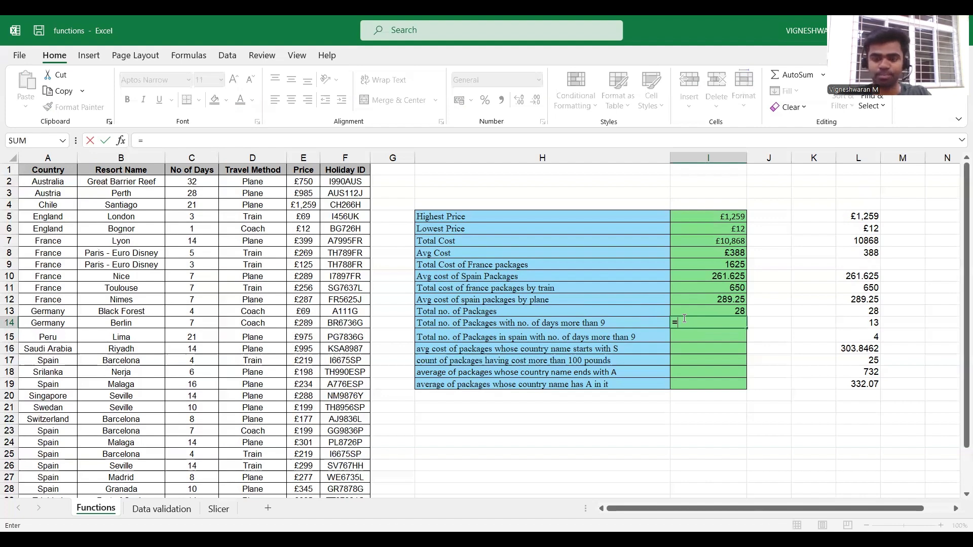
type("countif")
type("(")
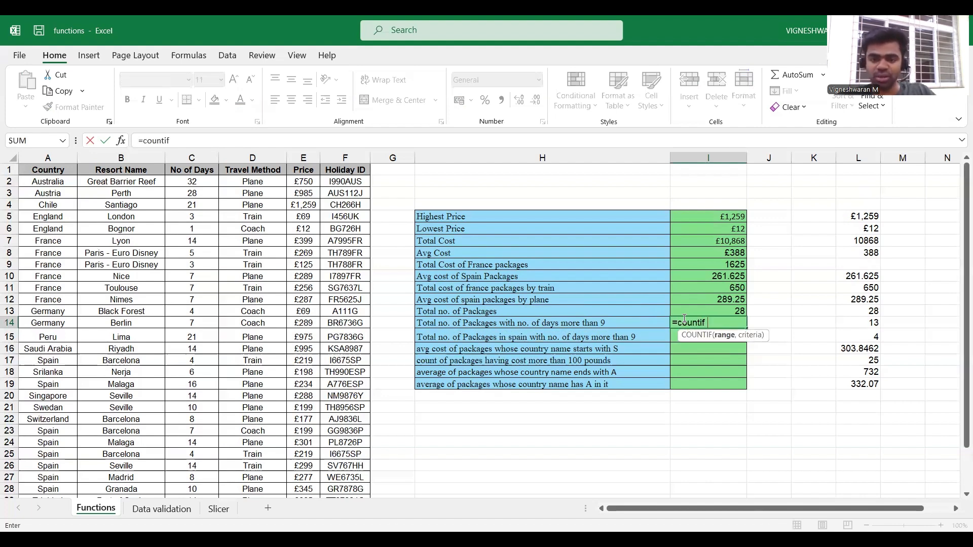
left_click(339, 182)
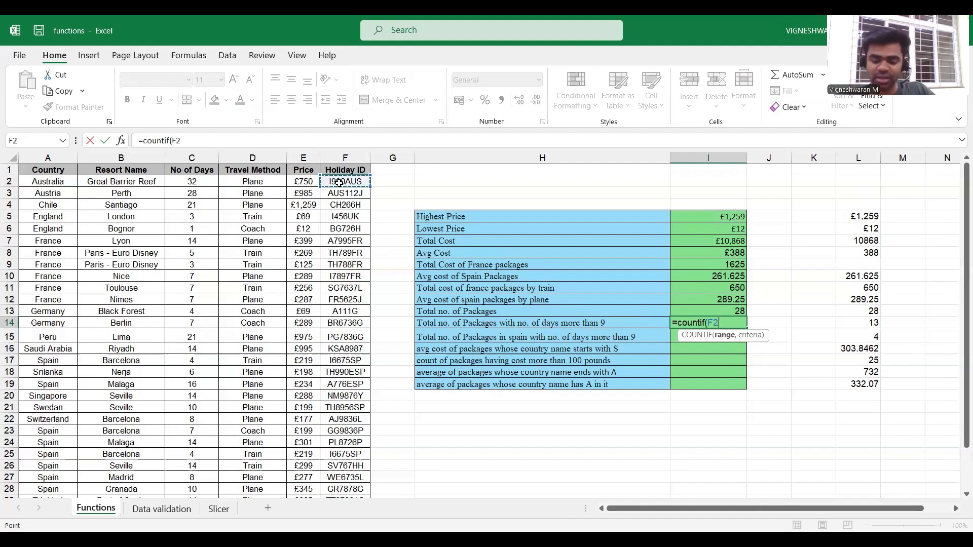
key("ctrl+shift+Down")
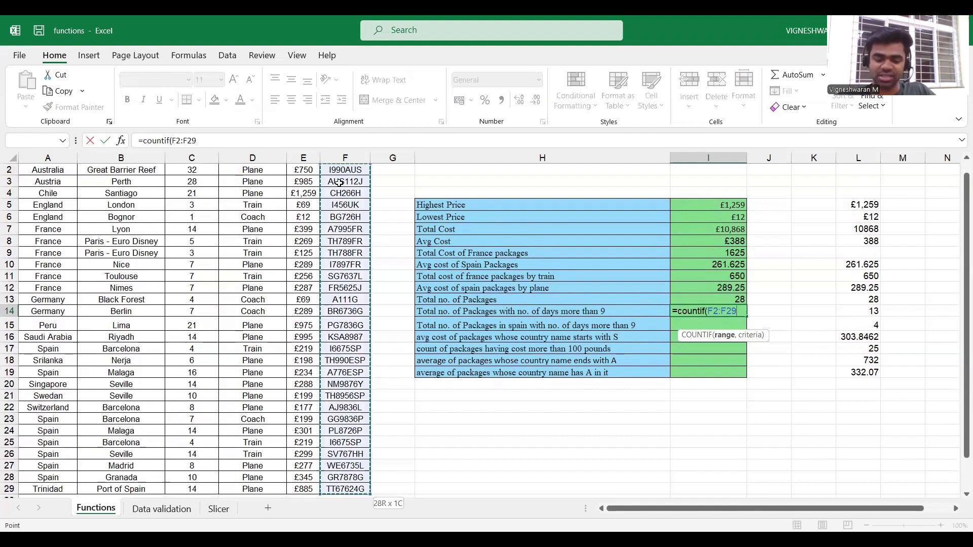
type(",\"")
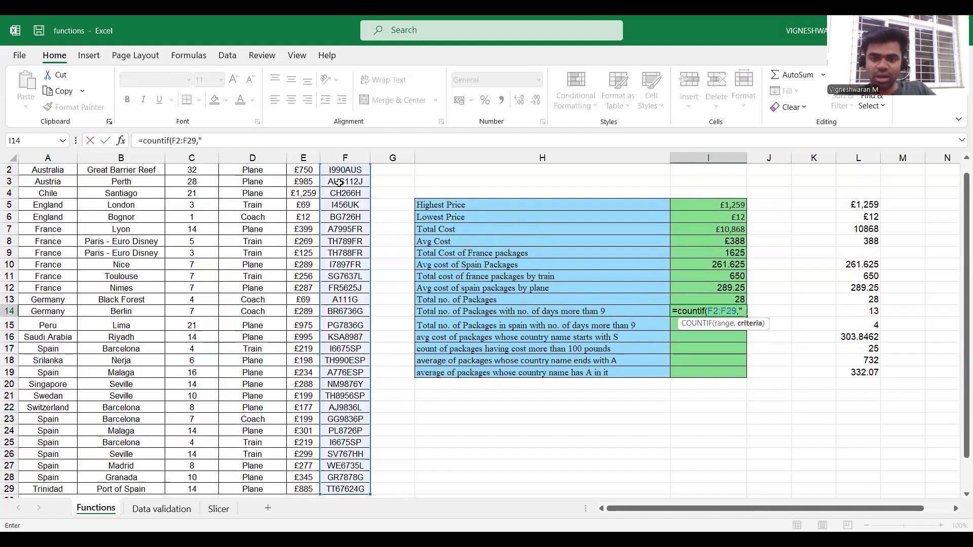
scroll(332, 181, "up", 1)
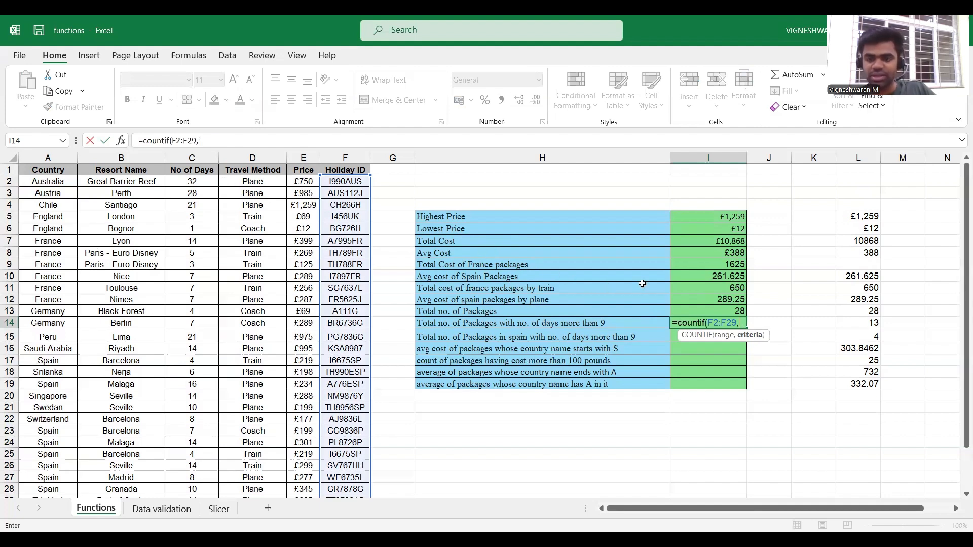
key("BackSpace")
key("BackSpace")
key("BackSpace")
key("BackSpace")
key("BackSpace")
key("BackSpace")
key("BackSpace")
key("BackSpace")
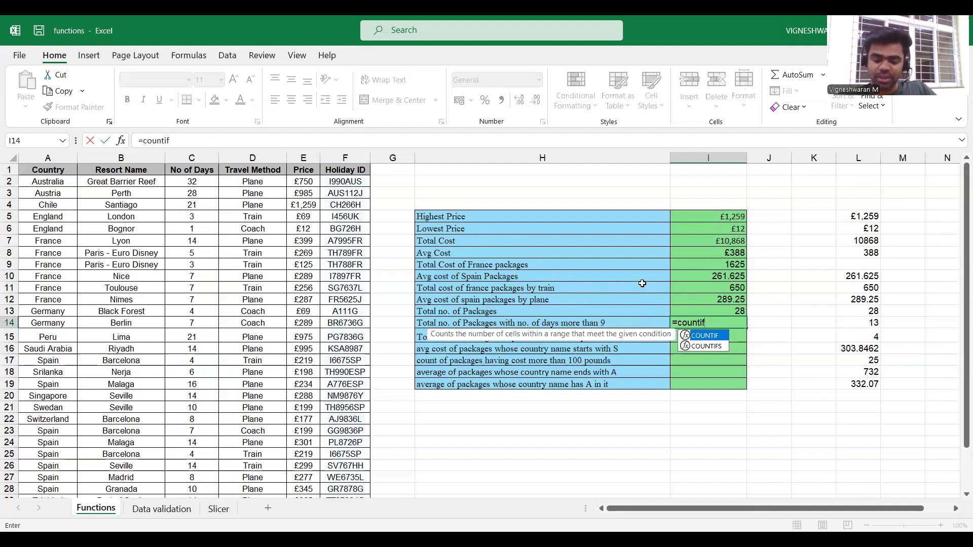
Complete the COUNTIF in I14 with the No of Days range C2:C29 and the criterion ">9"
type("(")
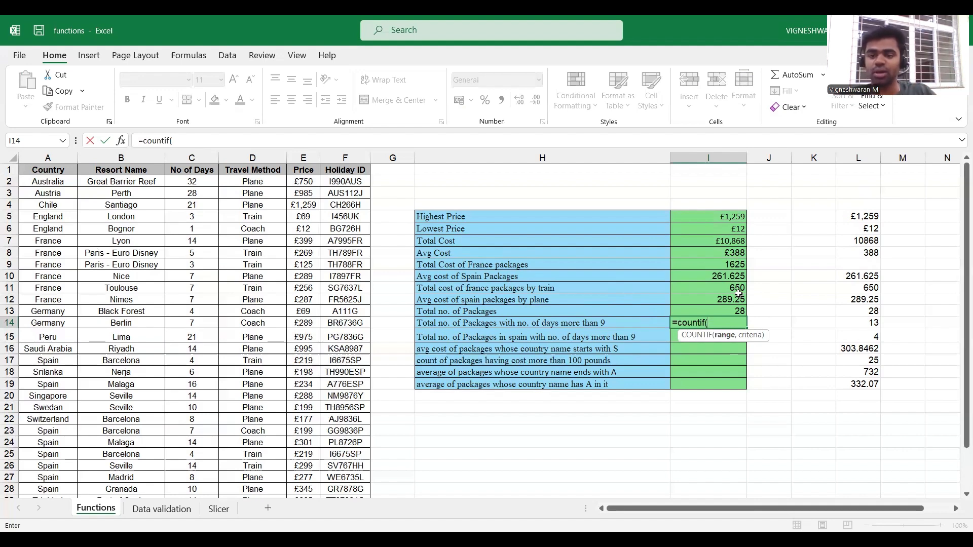
left_click(196, 181)
left_click_drag(195, 181, 195, 496)
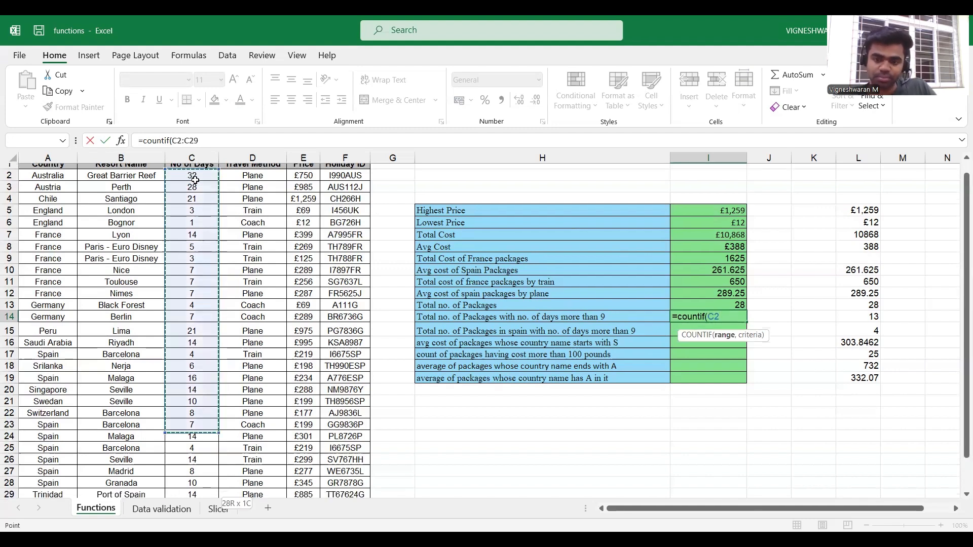
type(",")
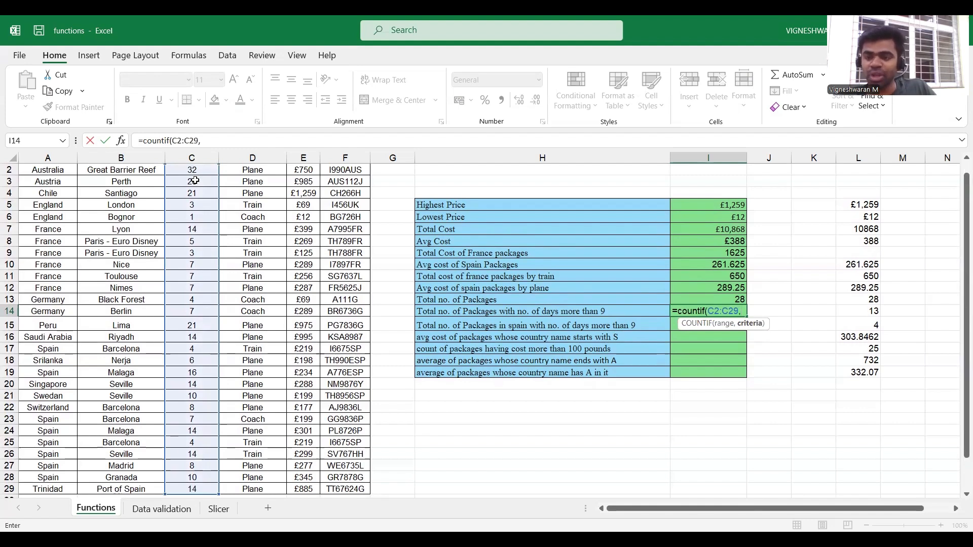
type("\"")
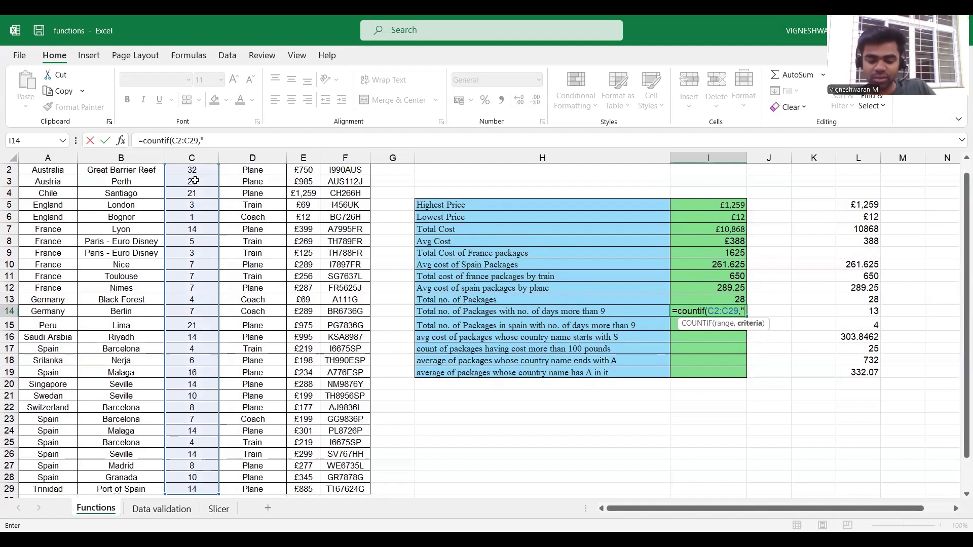
type(">9")
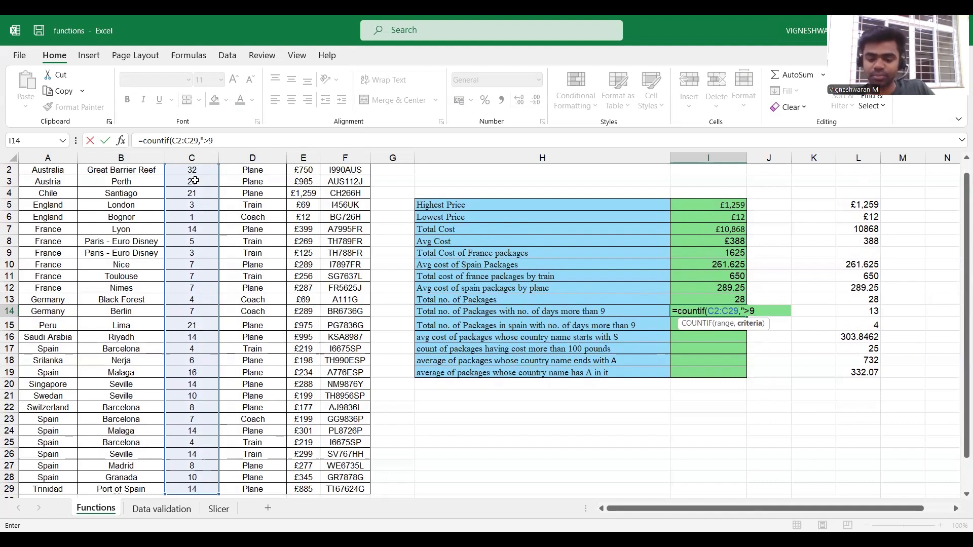
type("\")")
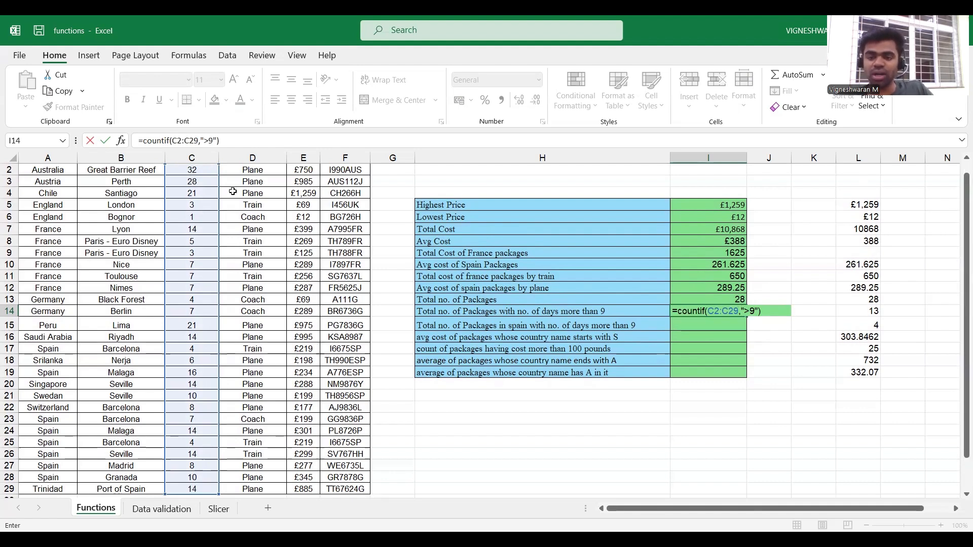
scroll(302, 251, "up", 1)
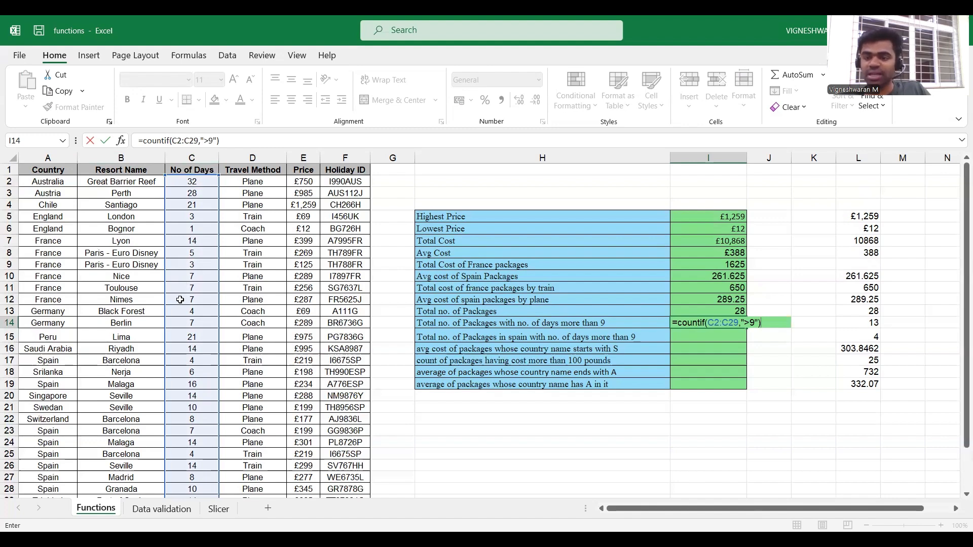
key("Return")
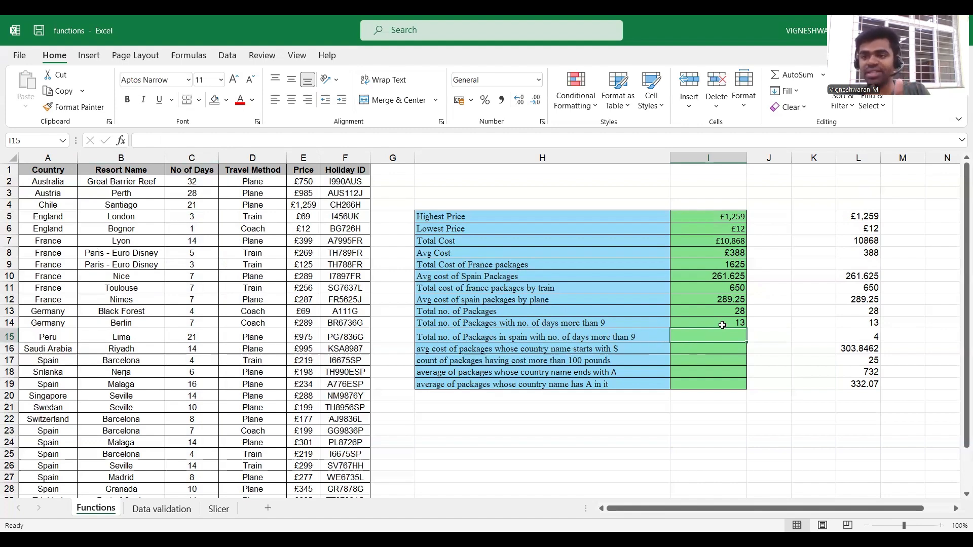
Start a COUNTIFS formula in I15 with the Country range A2:A29 and begin entering Spain as its criterion
type("=")
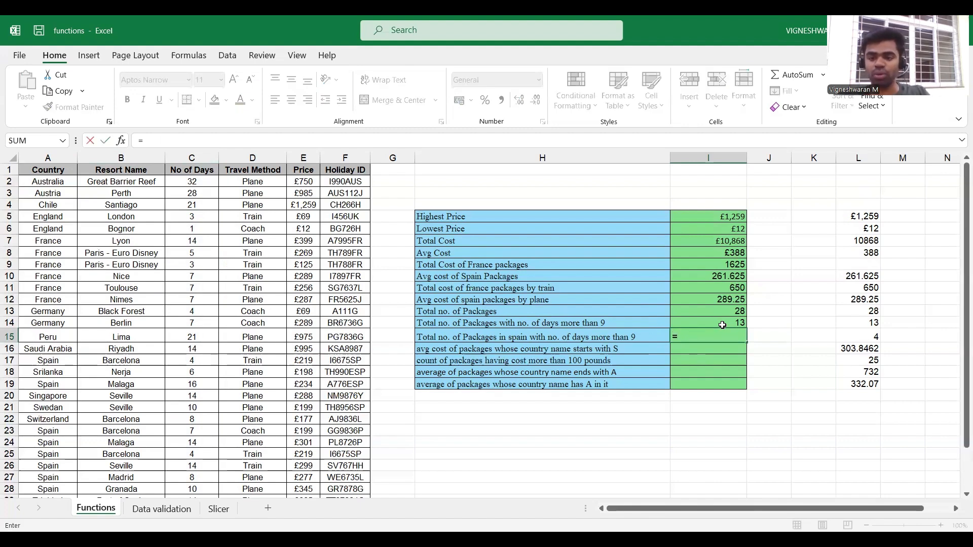
type("countifs(")
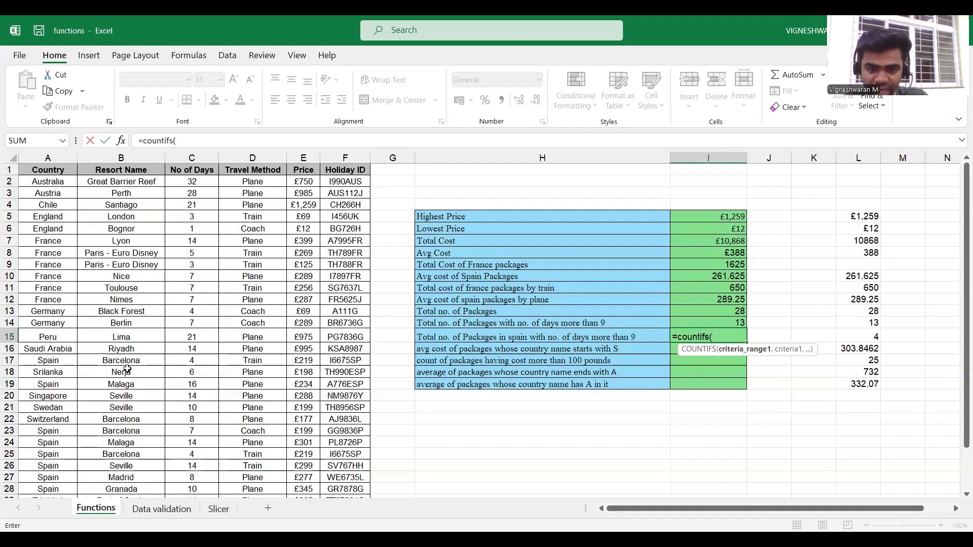
left_click(40, 181)
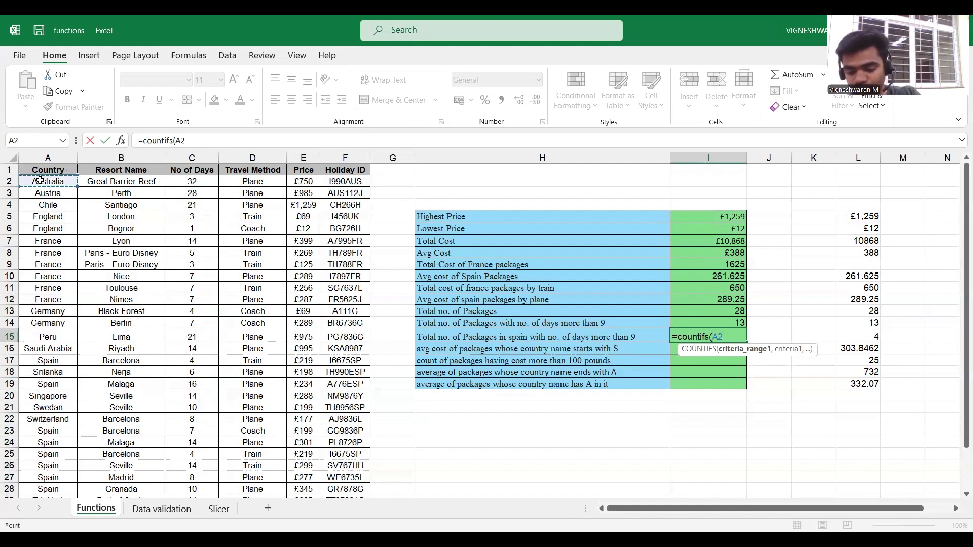
key("ctrl+shift+Down")
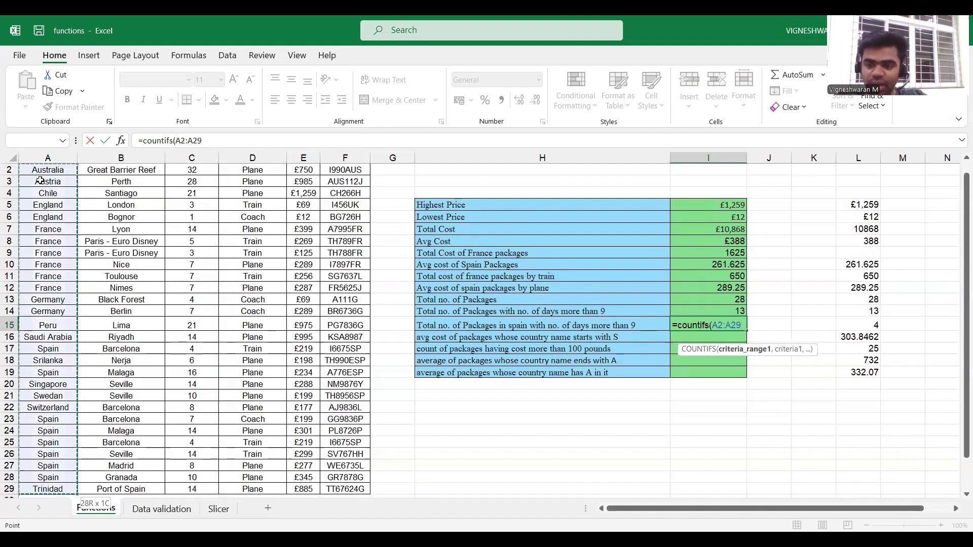
type(",")
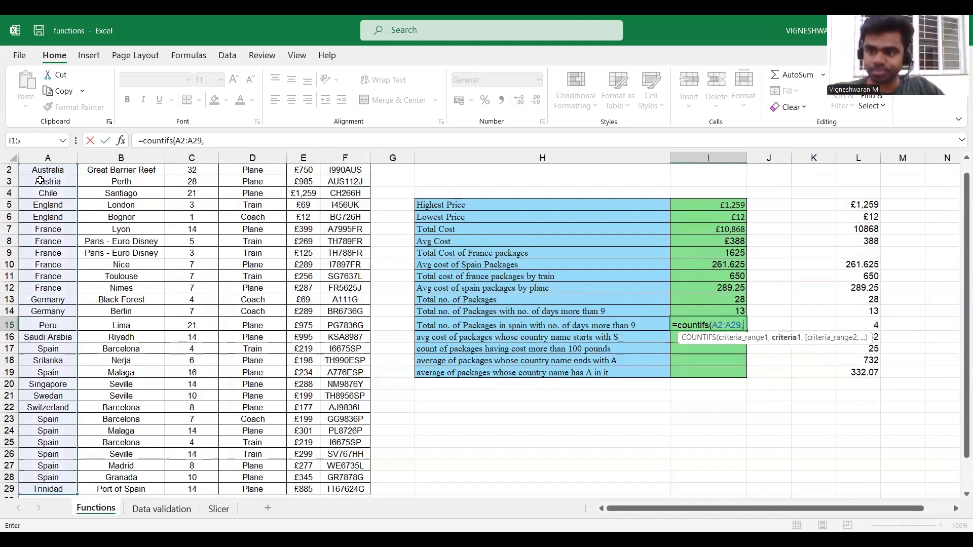
type("\"")
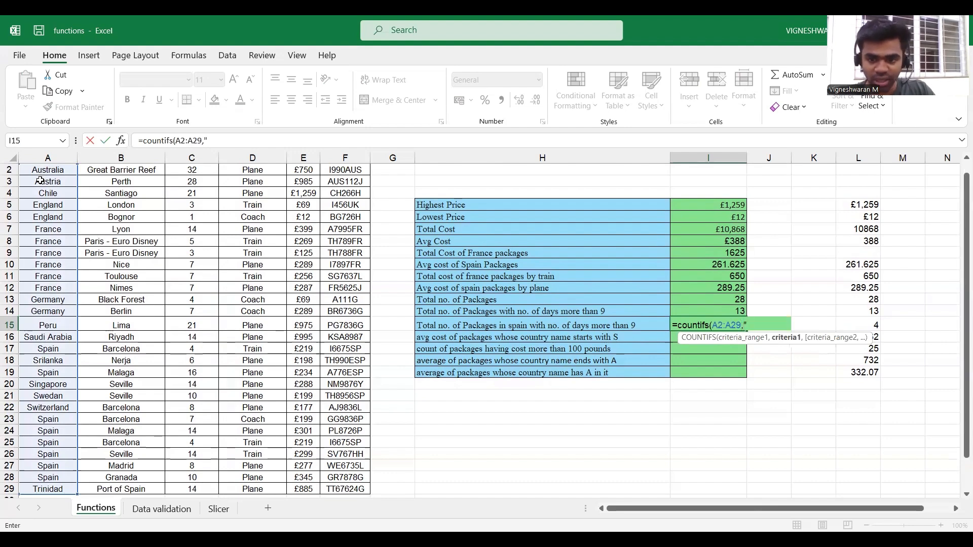
type("Spa")
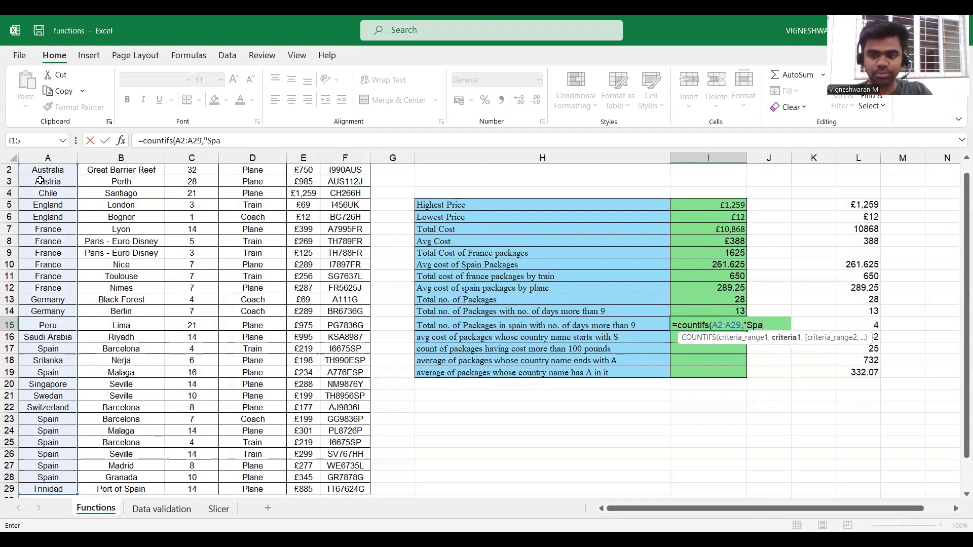
Complete the COUNTIFS formula in I15 with criterion "Spain" for A2:A29 and criterion ">9" for C2:C29
type("in")
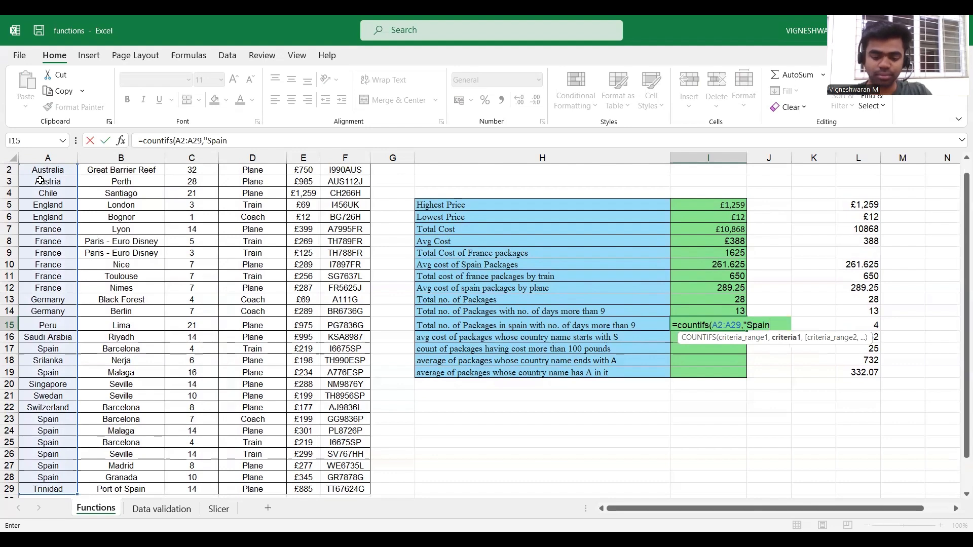
type("\",")
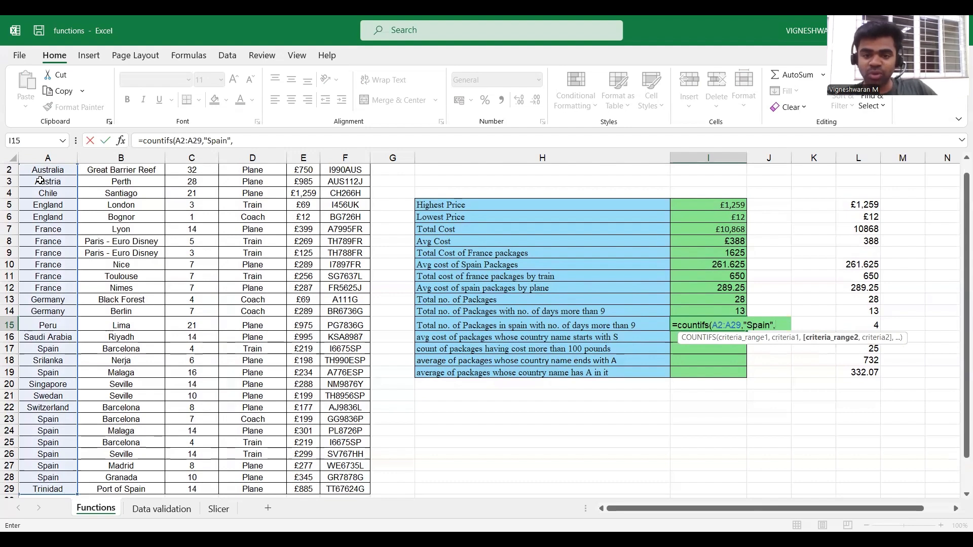
scroll(197, 191, "up", 1)
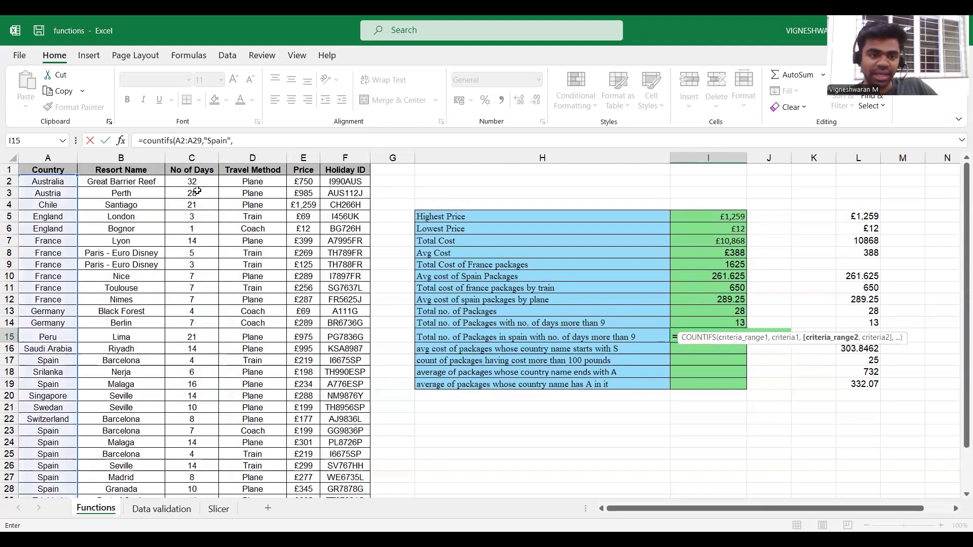
left_click(194, 183)
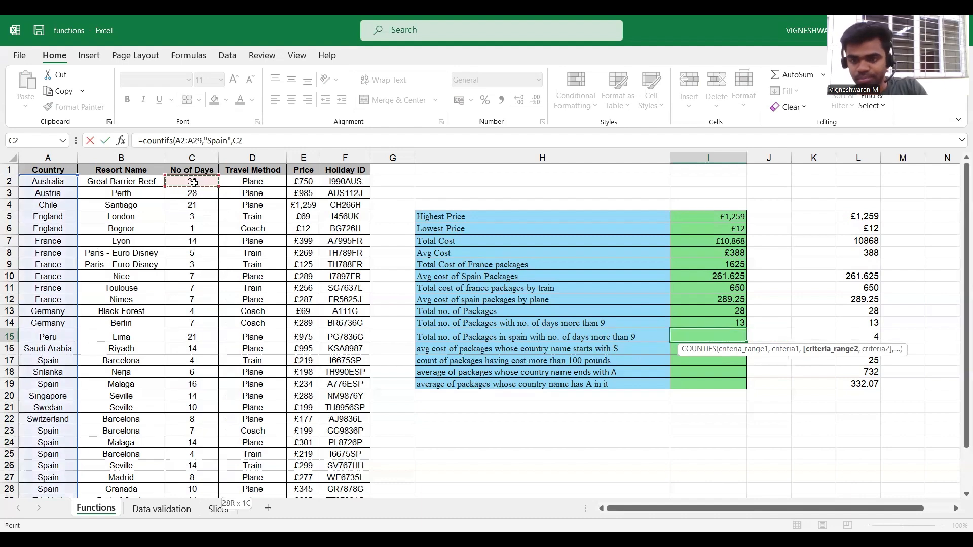
key("ctrl+shift+Down")
type(",")
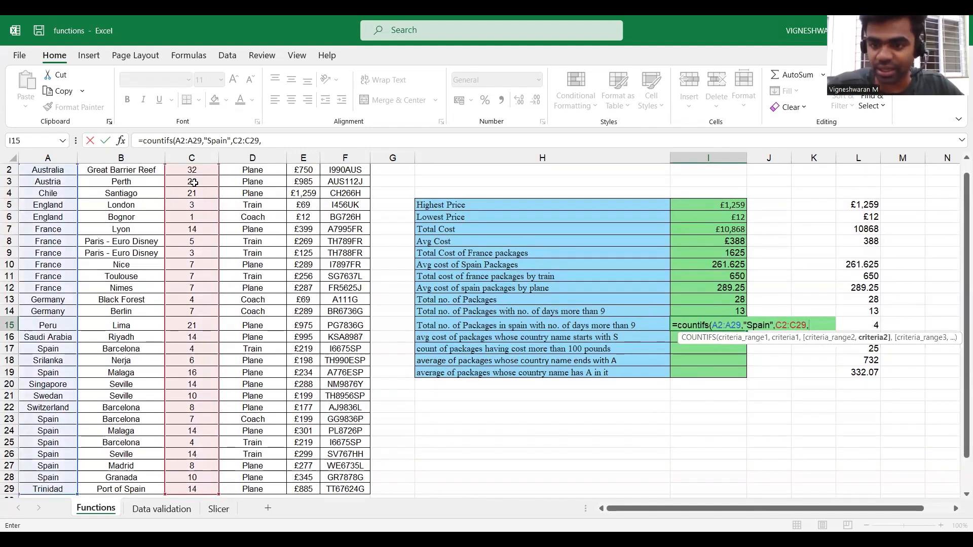
type("\">")
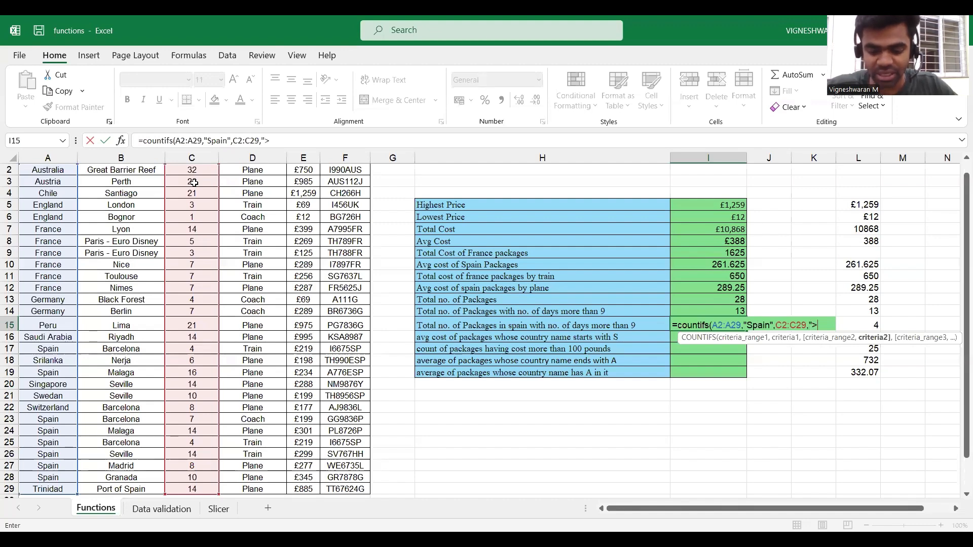
type("9\")")
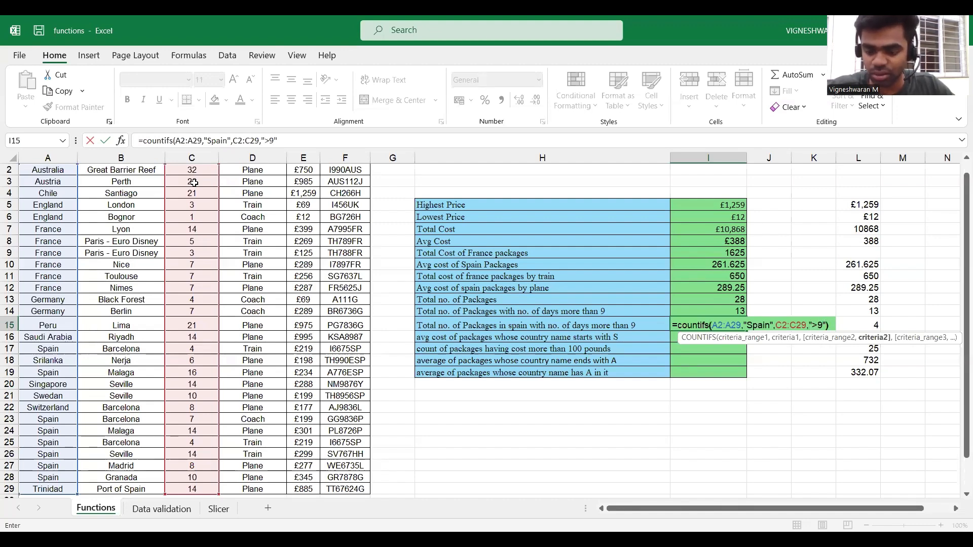
key("ctrl+Return")
key("Return")
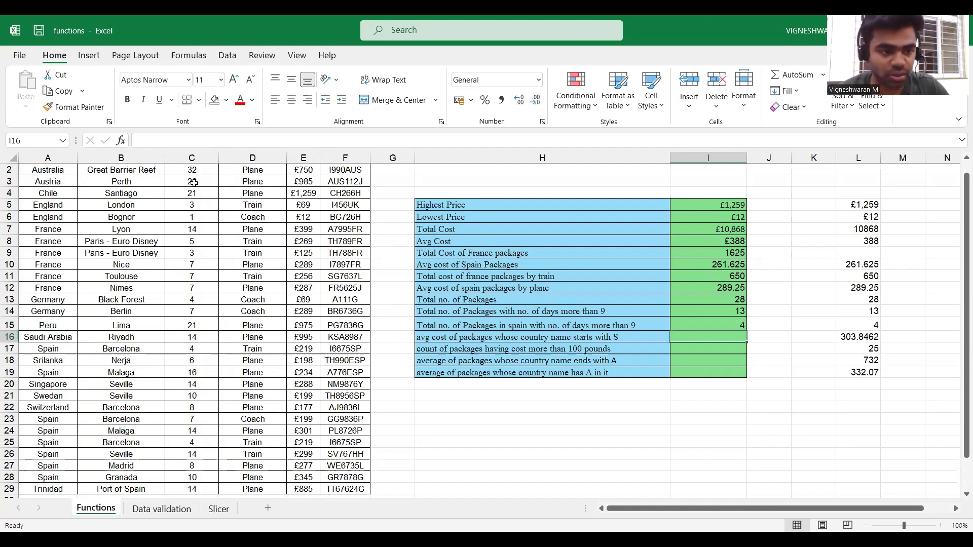
Try to average the cost of packages whose country starts with S by entering =AVERAGEIF(A2:A29,"S*") in I16
scroll(118, 172, "up", 1)
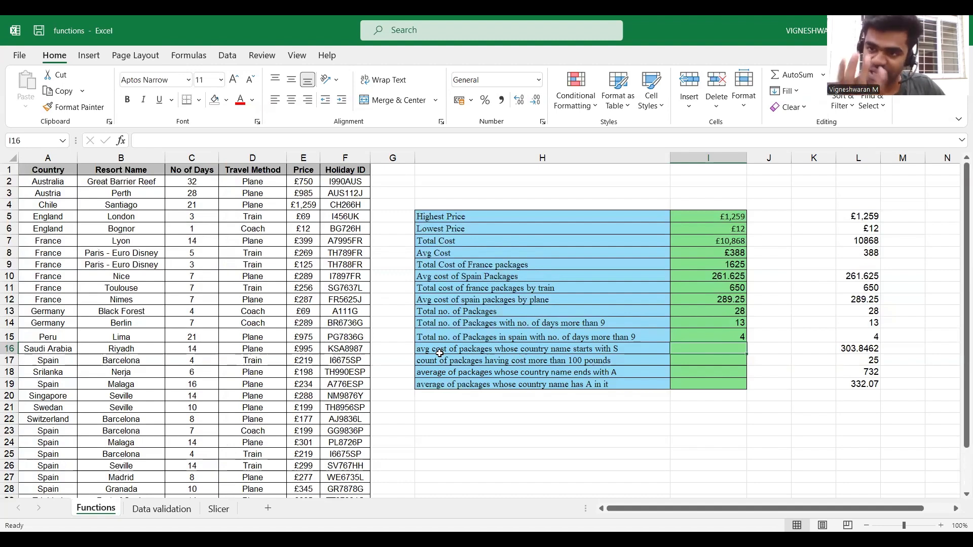
type("=")
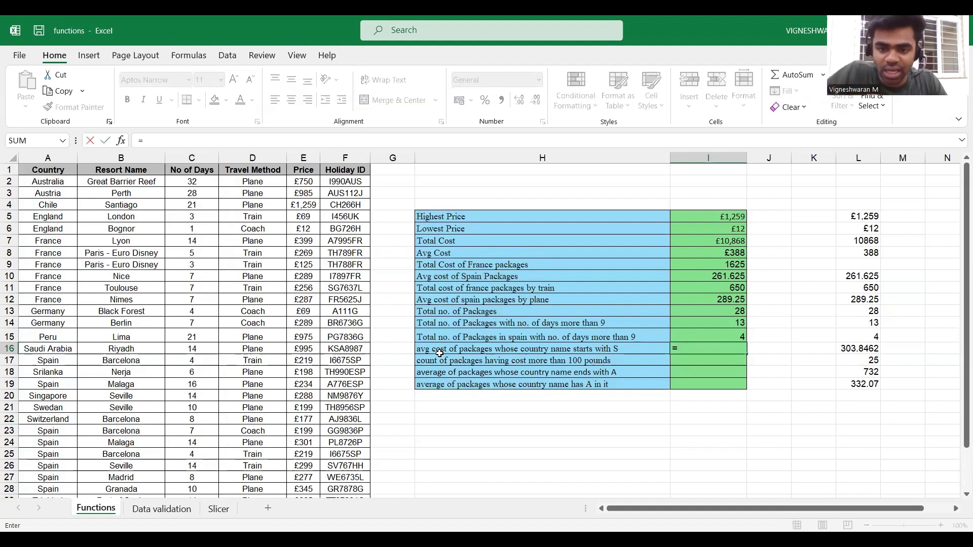
type("avera")
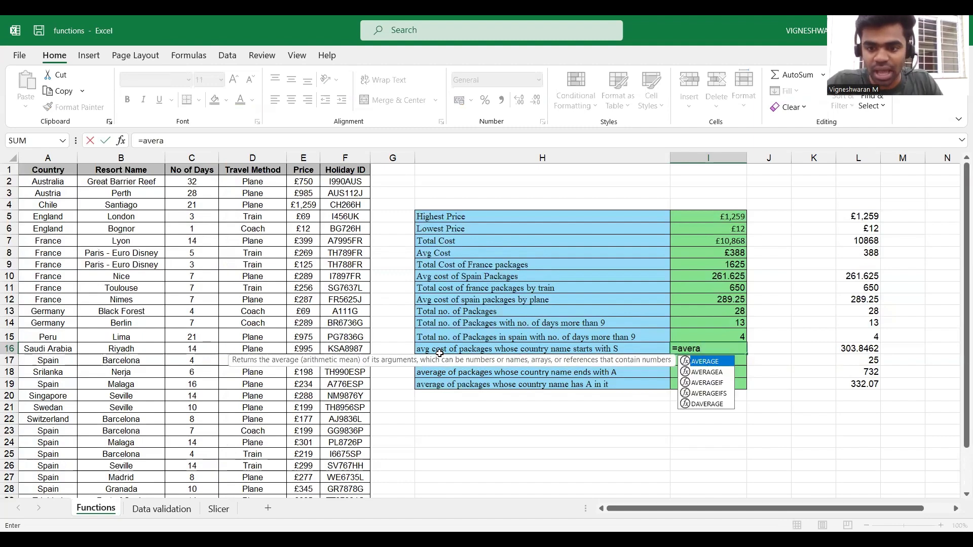
type("ge")
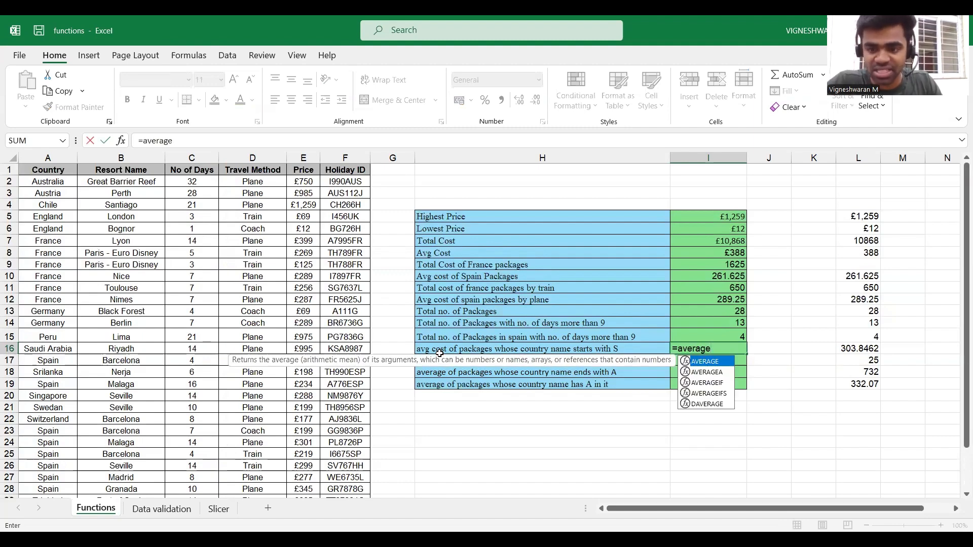
type("if")
type("(")
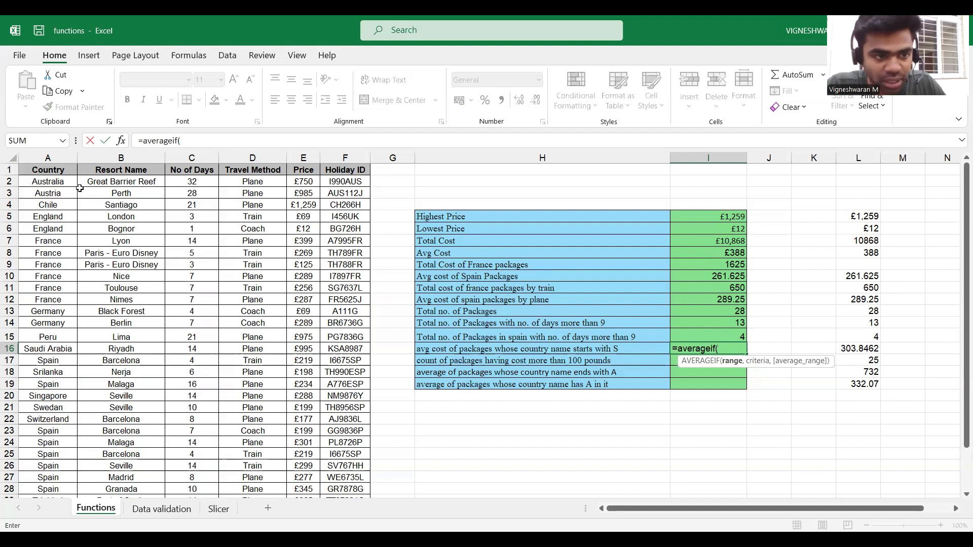
left_click(61, 180)
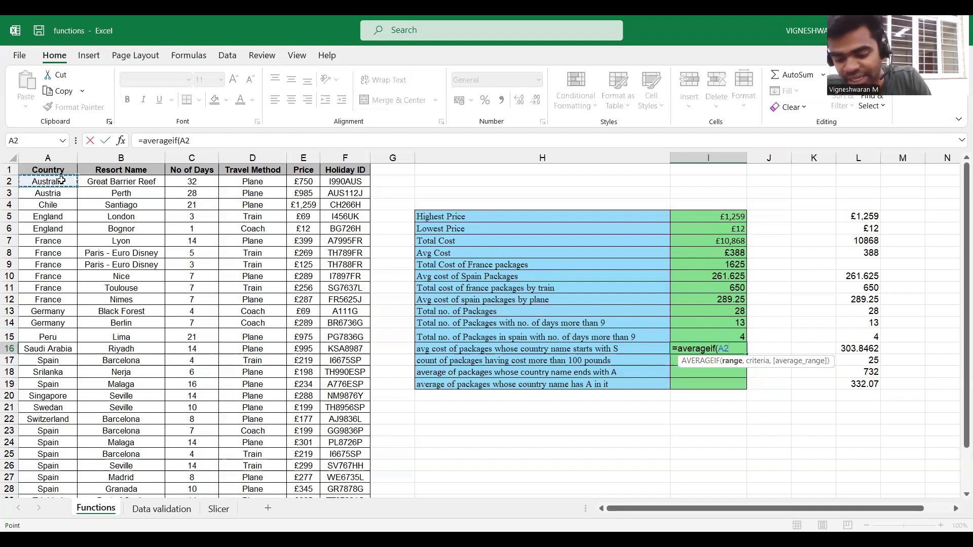
key("ctrl+shift+Down")
type(",")
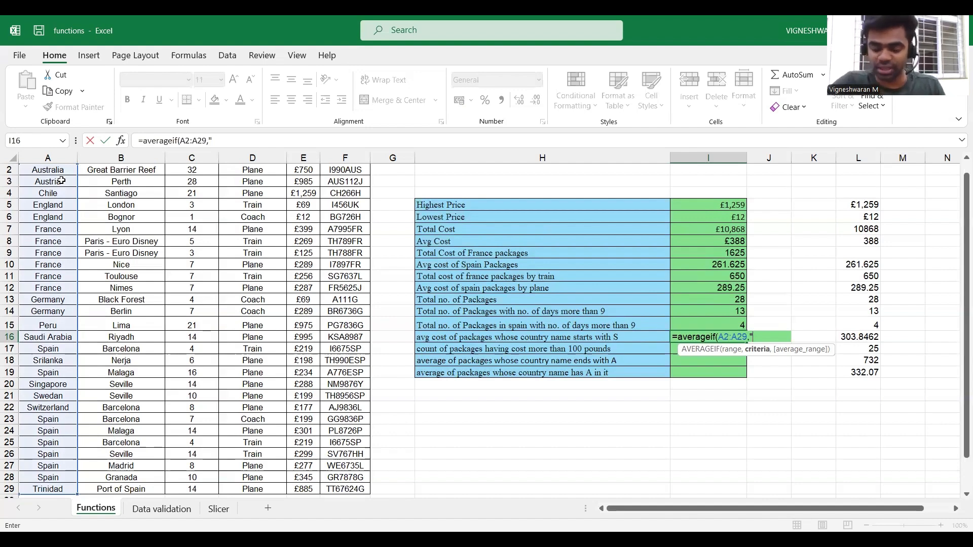
type("S*")
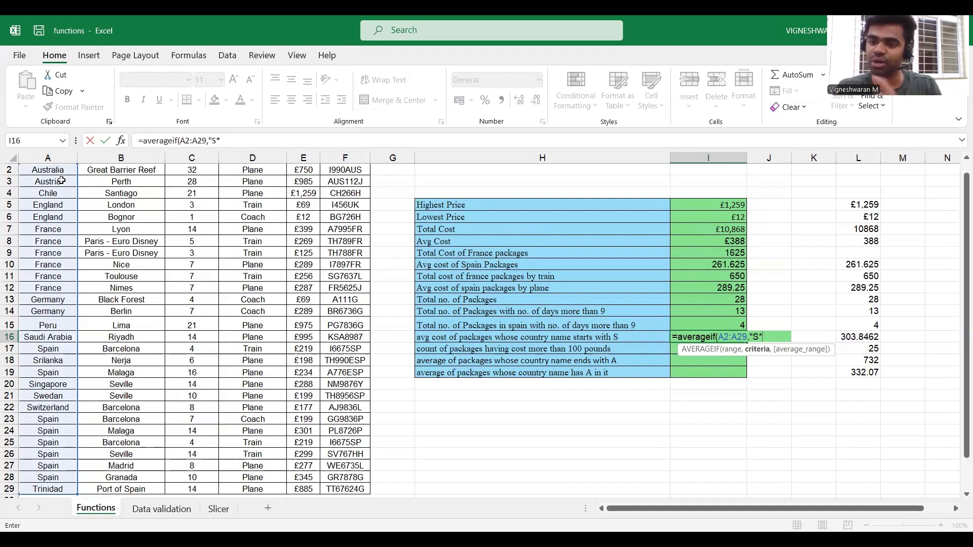
type("\"")
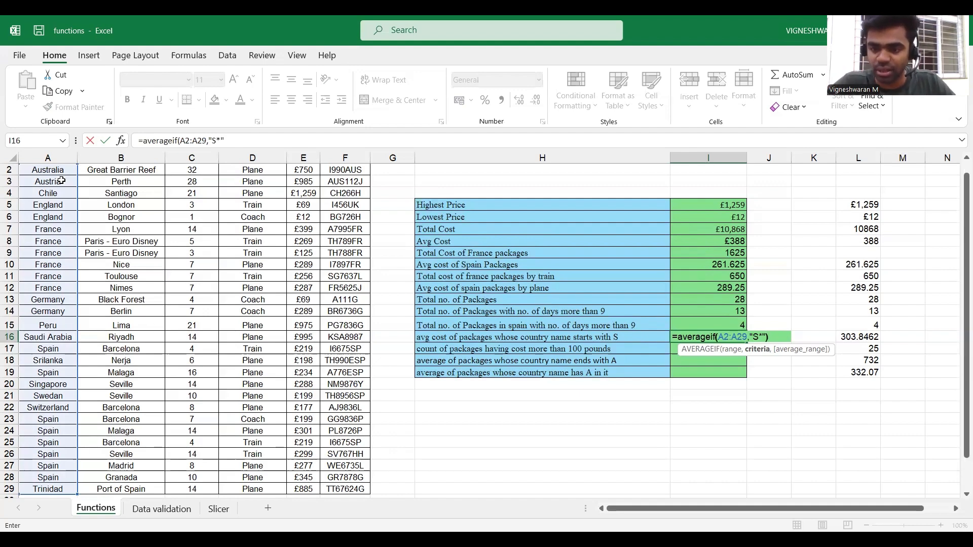
type(")")
key("Return")
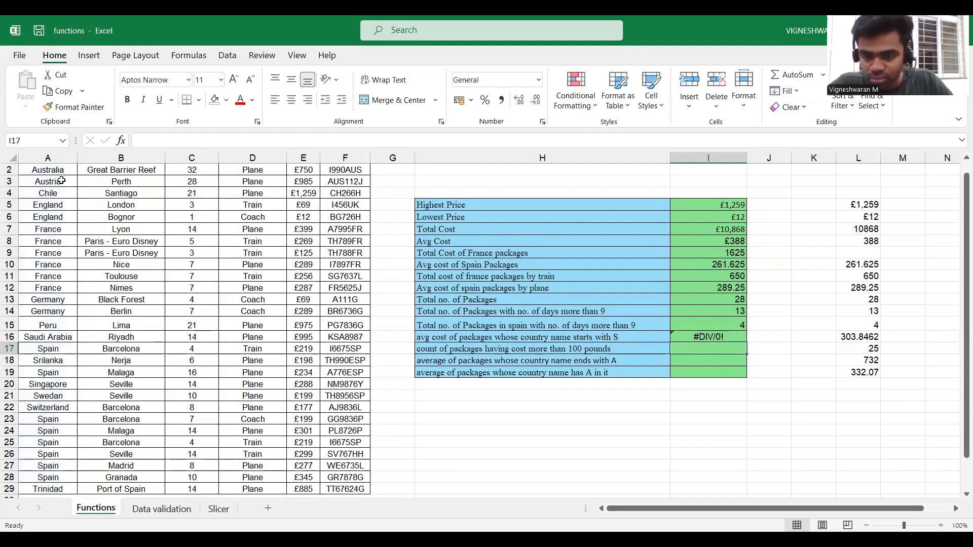
Try to add an average-range argument after the "S*" criterion in the AVERAGEIF formula in I16
left_click(690, 338)
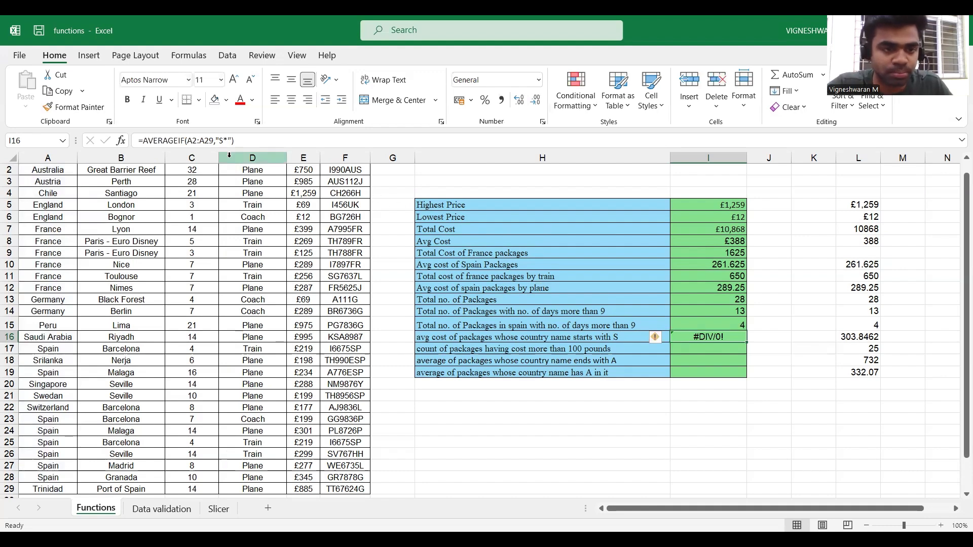
left_click(231, 141)
left_click(231, 141)
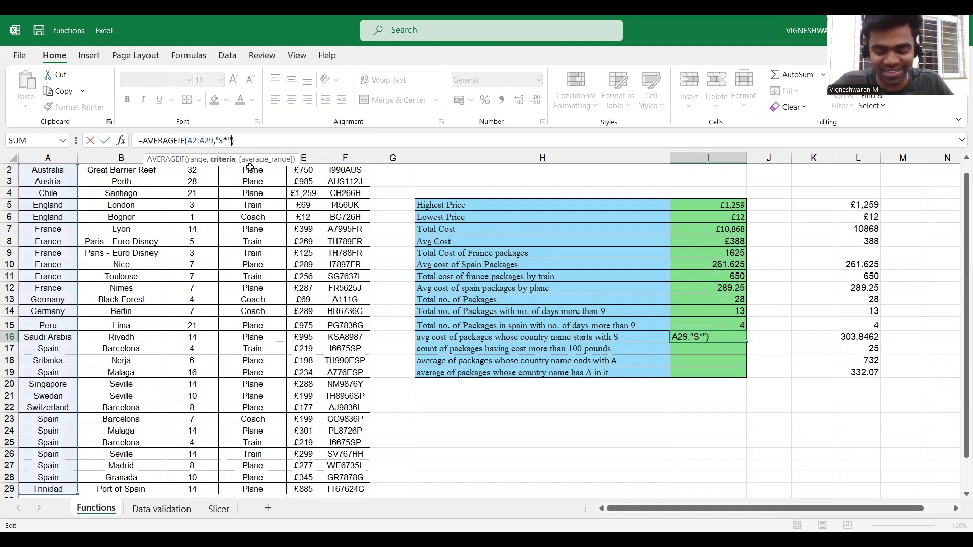
type(",")
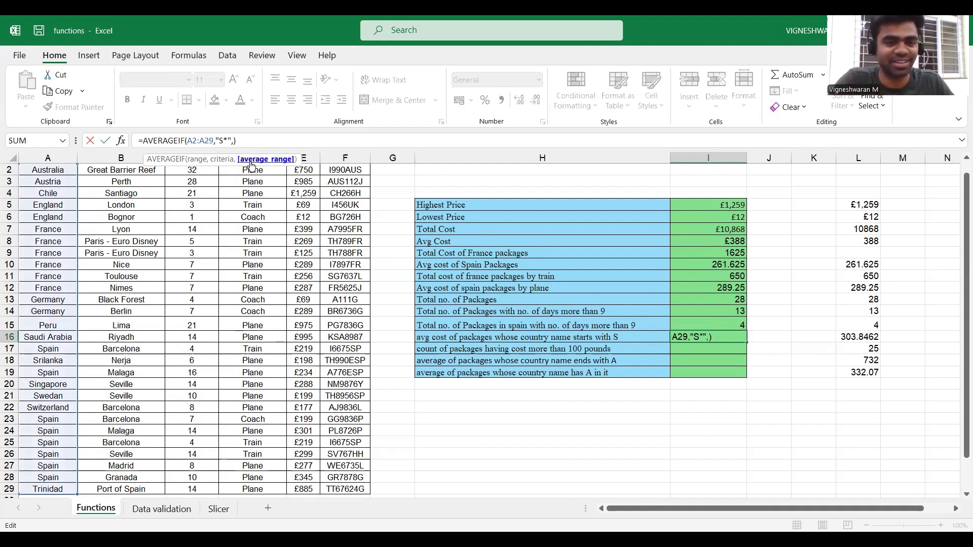
scroll(155, 257, "up", 1)
scroll(154, 258, "up", 1)
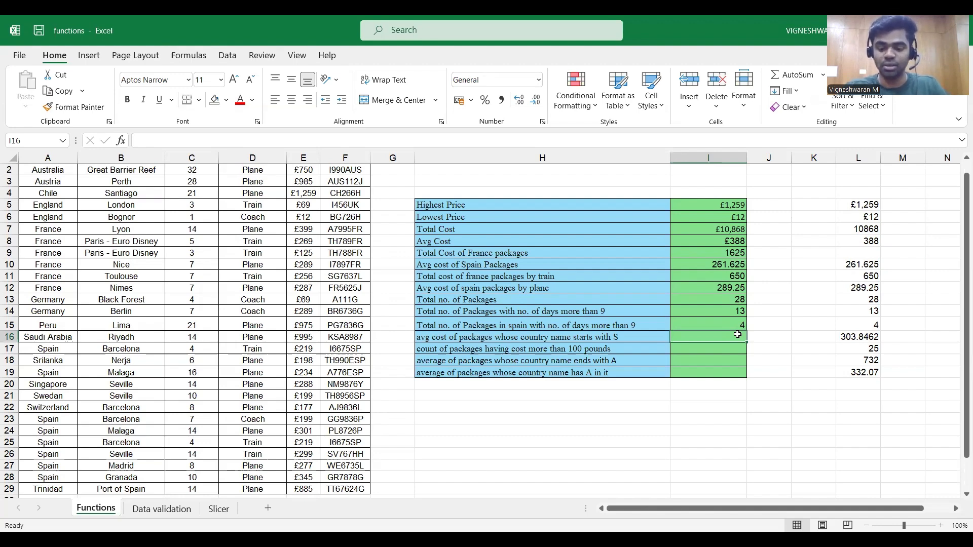
Enter =AVERAGEIF(A2:A29,"S*",E2:E29) in I16 to average the prices of packages whose country name starts with S
type("=")
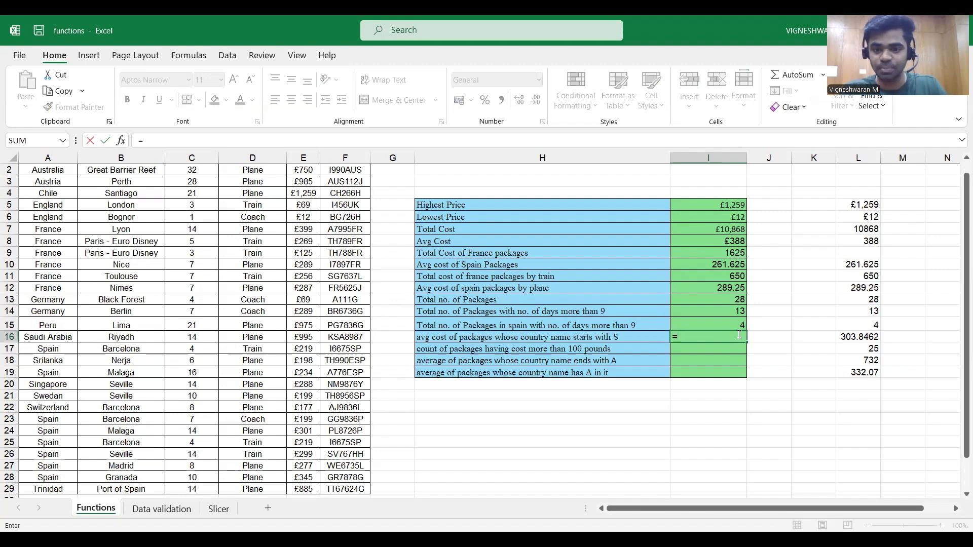
type("ave")
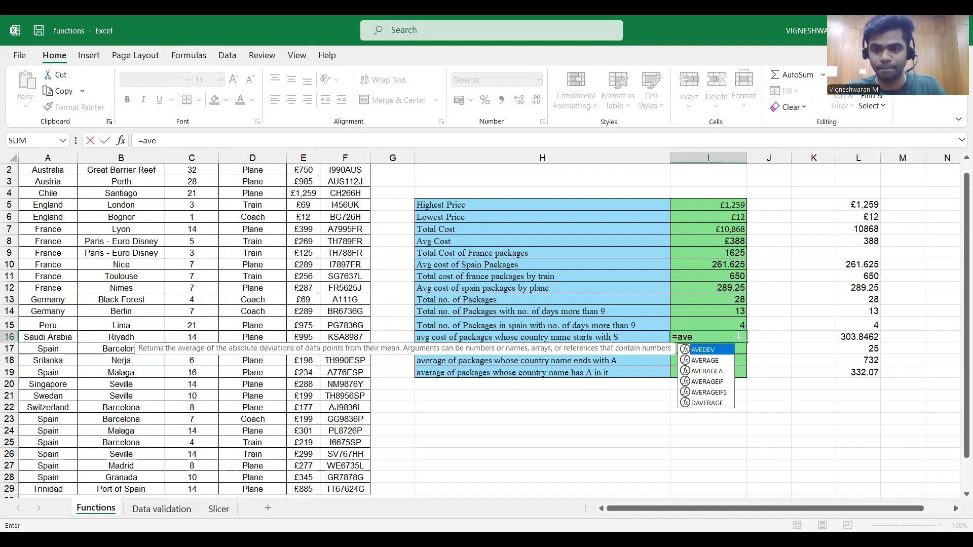
type("rageif(")
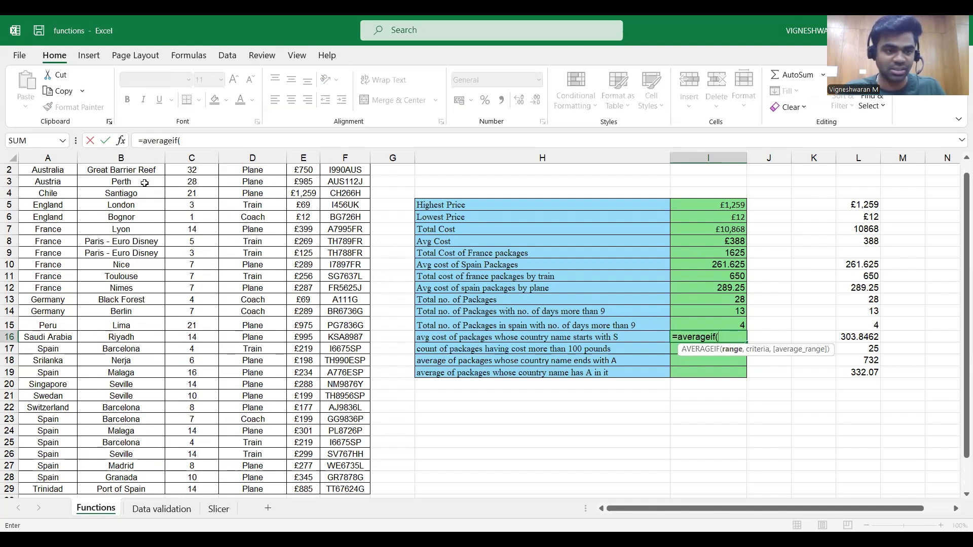
scroll(144, 184, "up", 1)
left_click(61, 186)
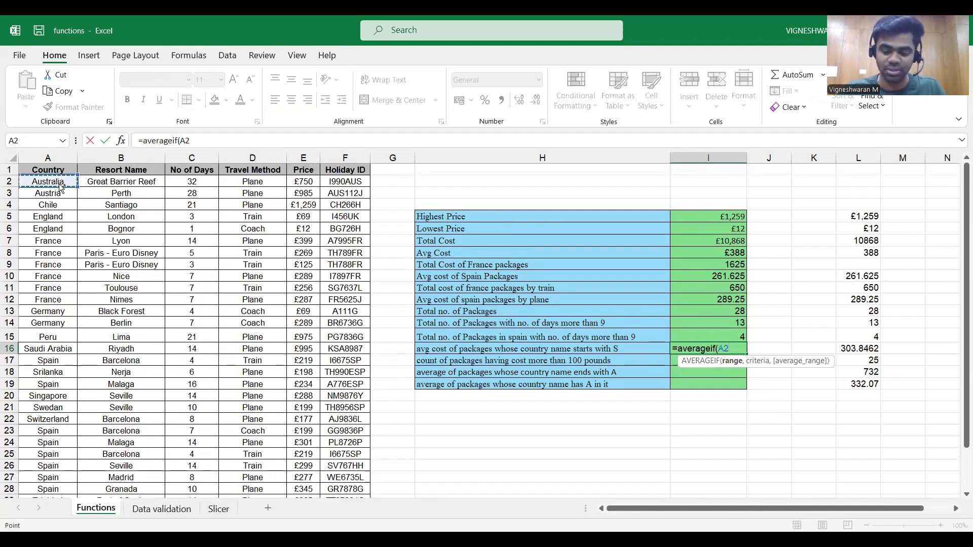
key("ctrl+shift+Down")
type(",")
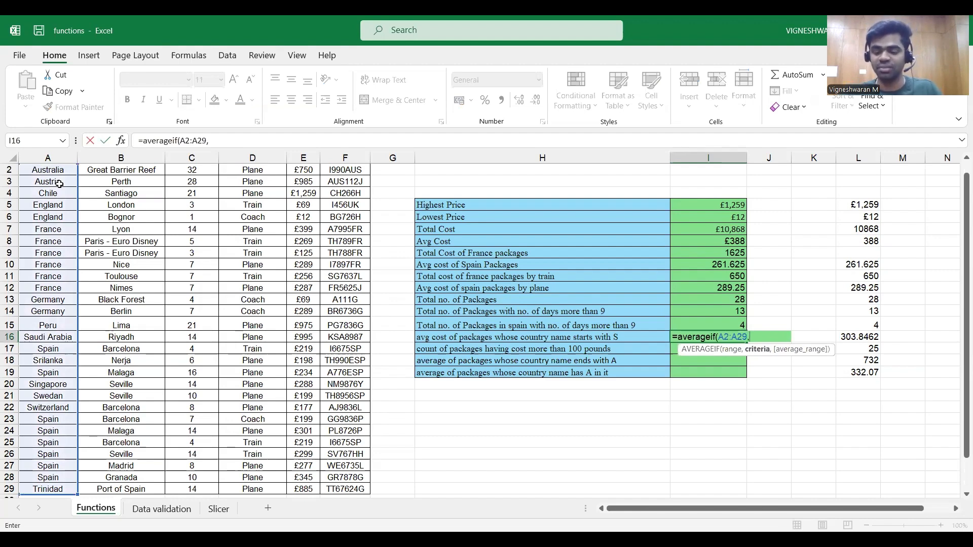
type("\"S")
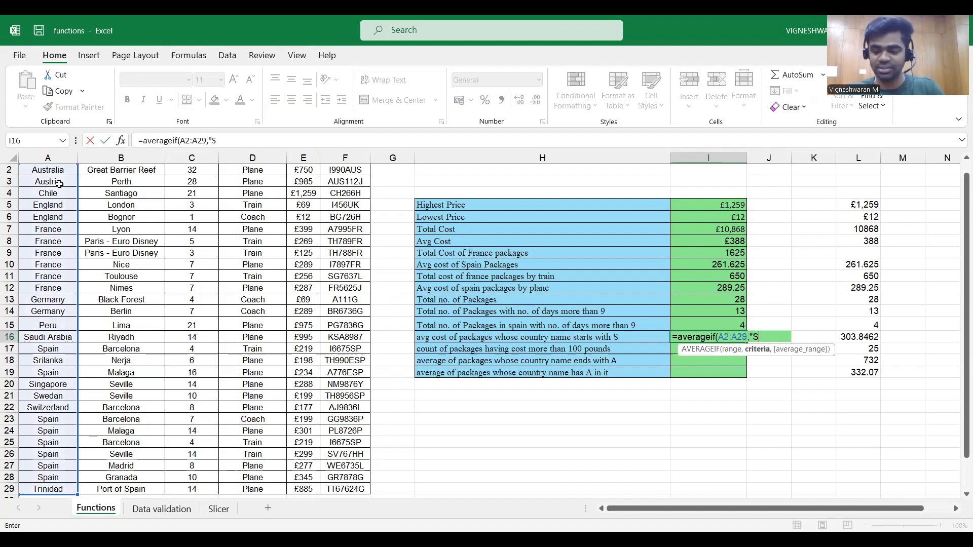
type("*\"")
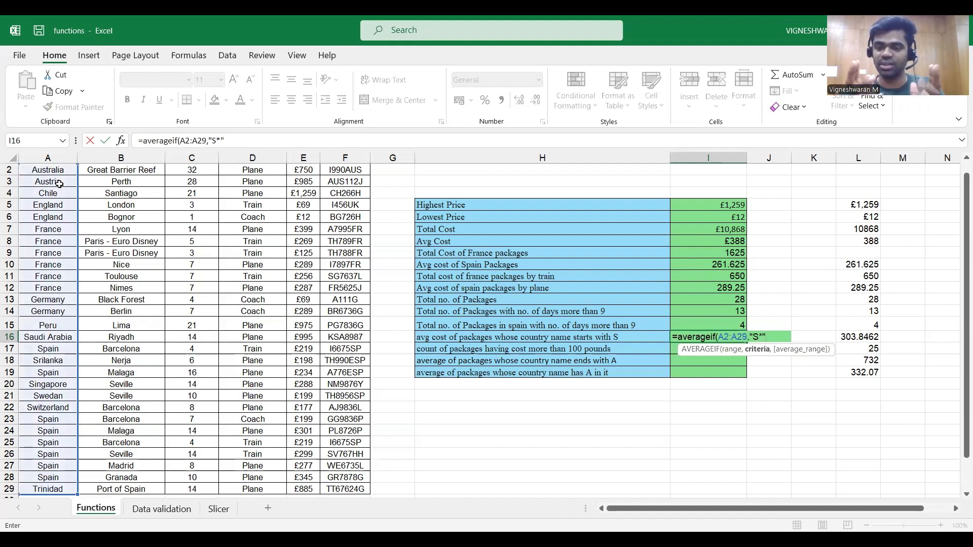
type(",")
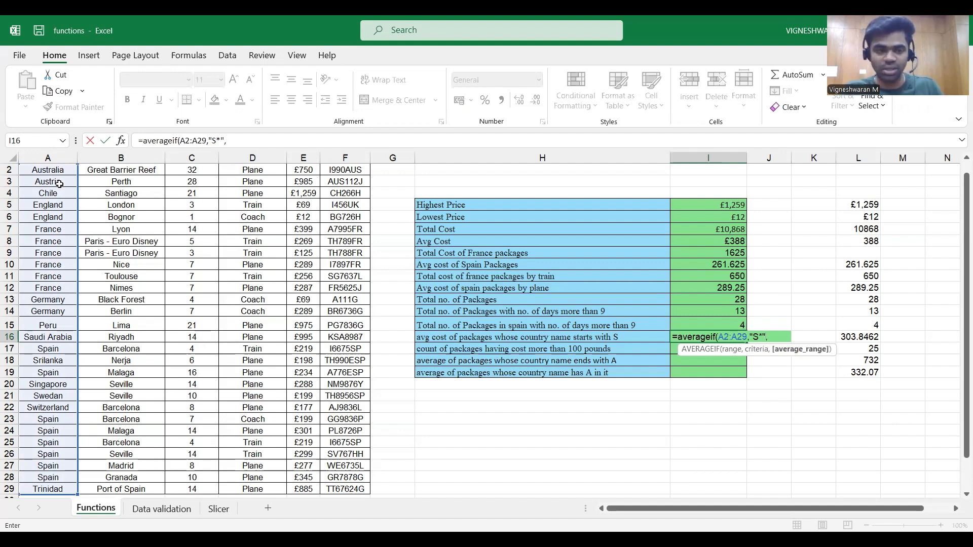
scroll(305, 216, "up", 1)
left_click(308, 180)
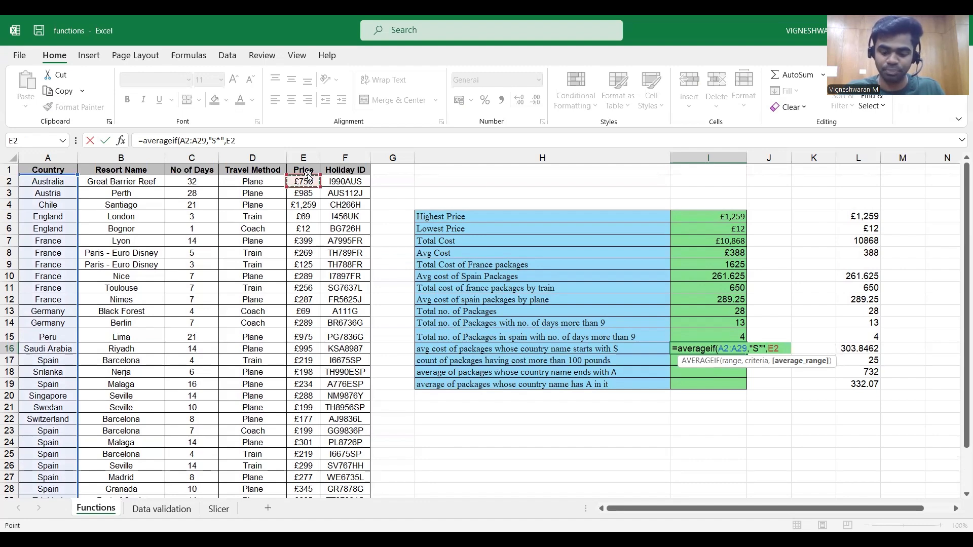
key("ctrl+shift+Down")
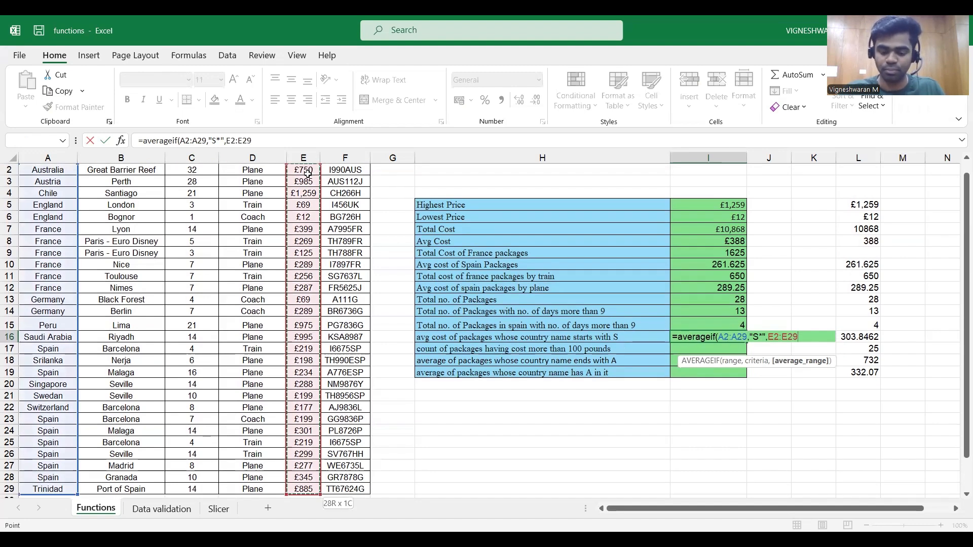
key("Return")
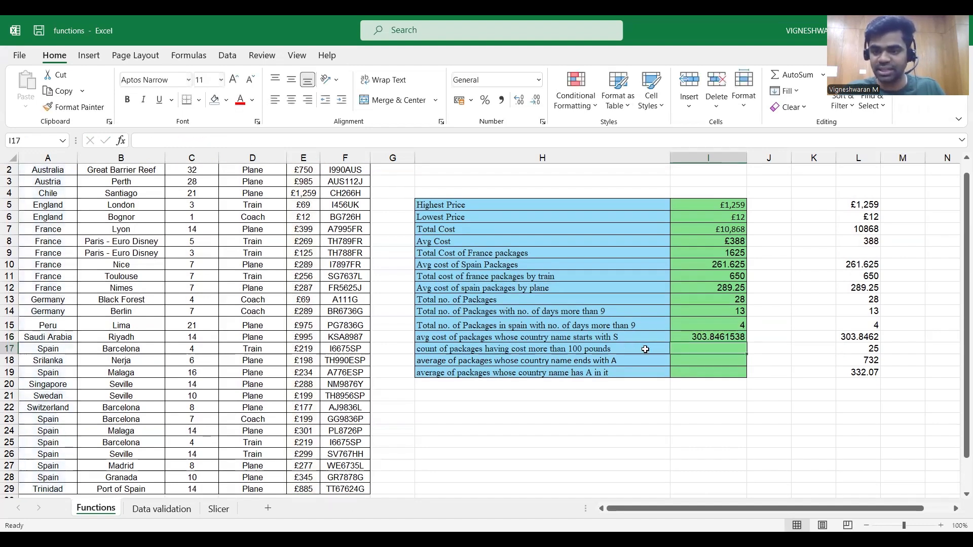
Start an AVERAGEIF formula in I18 for packages whose country name ends with A, with A2:A29 as the criteria range
left_click(690, 360)
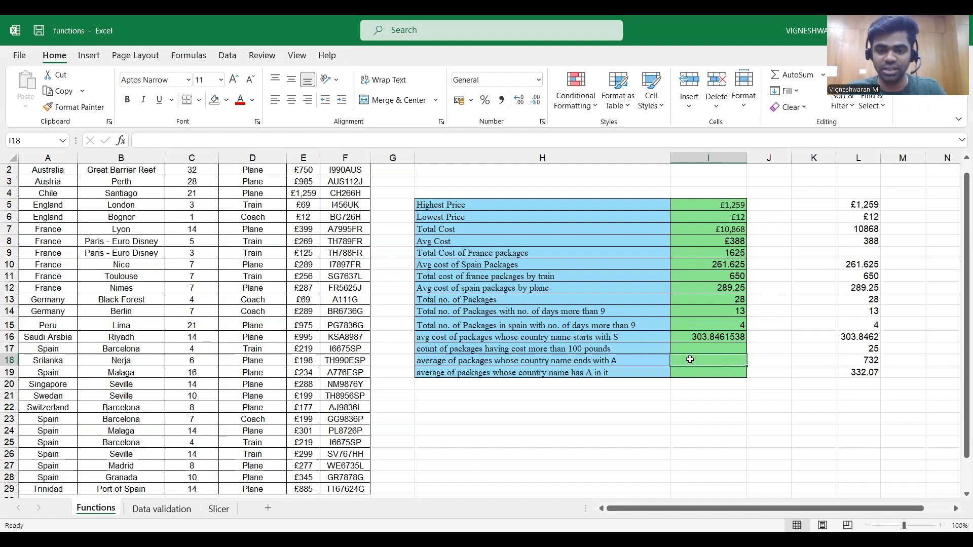
type("=")
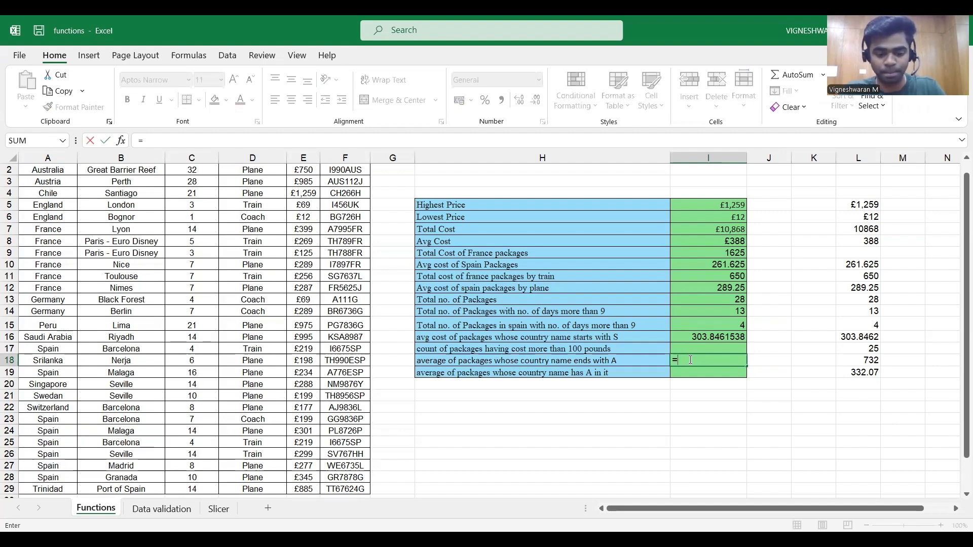
type("averageif")
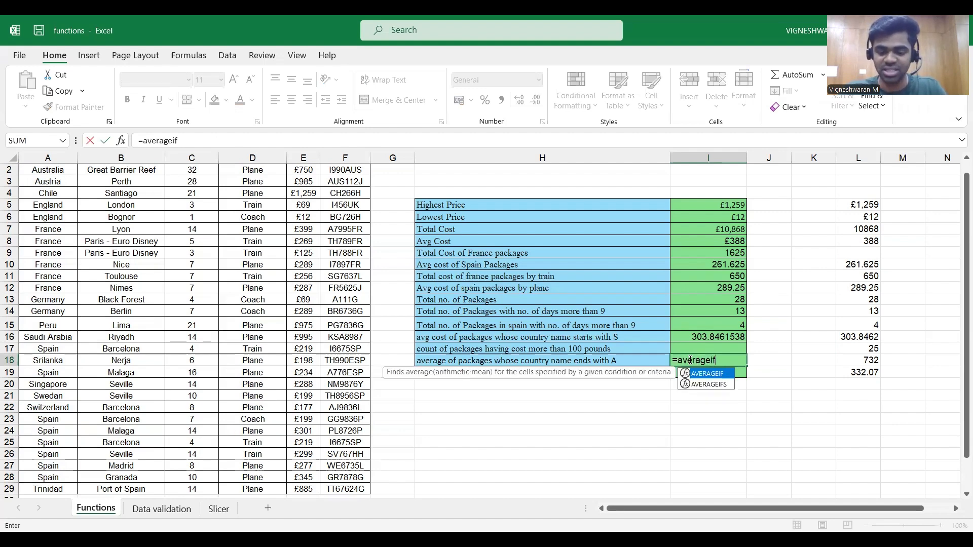
type("(")
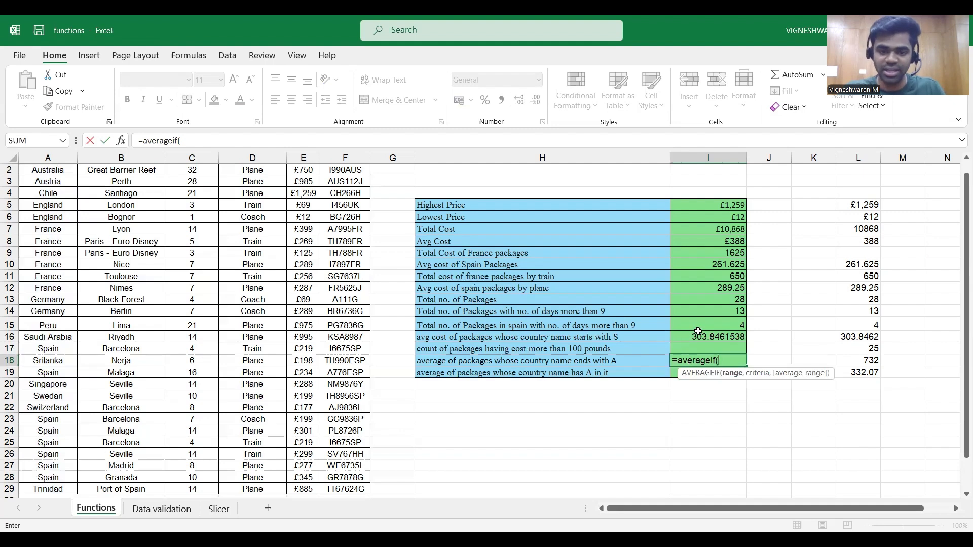
scroll(240, 220, "up", 1)
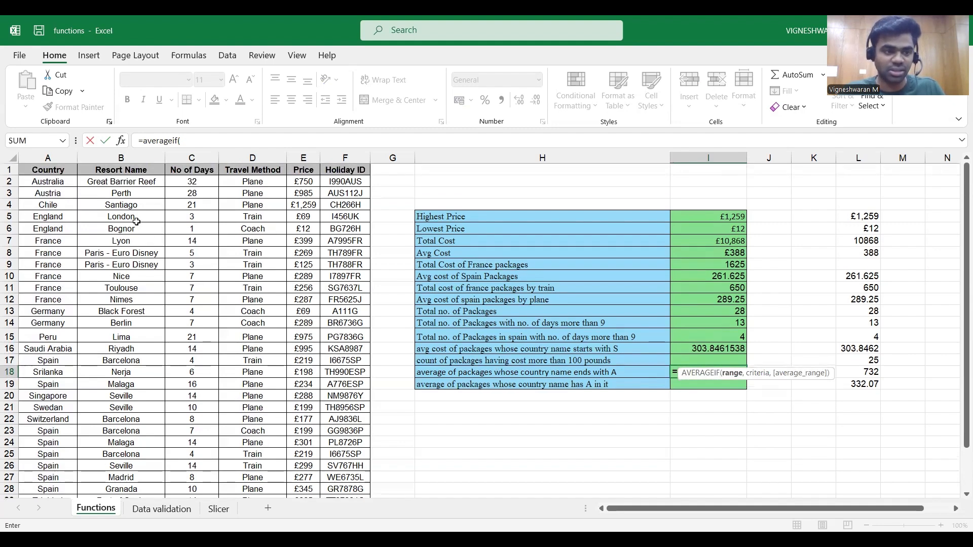
left_click(65, 179)
key("ctrl+shift+Down")
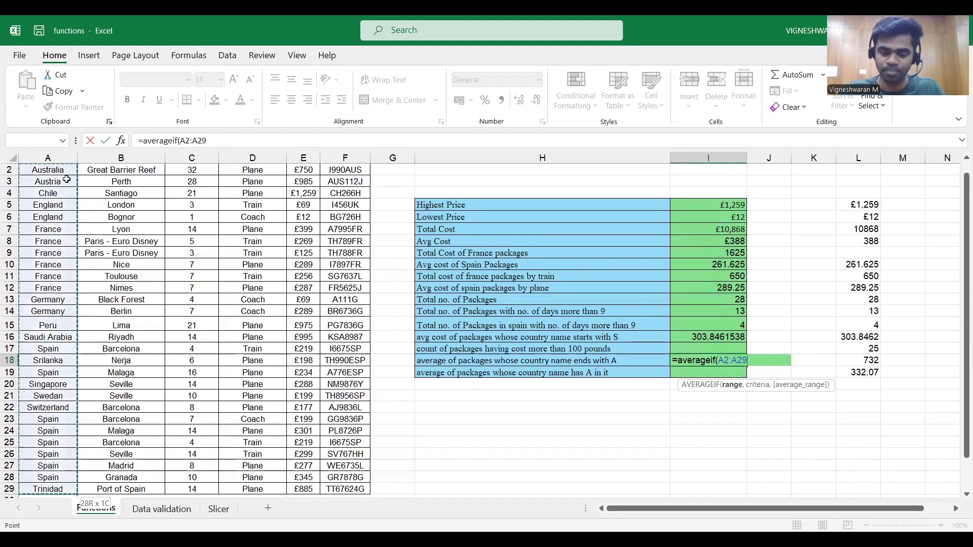
type(",")
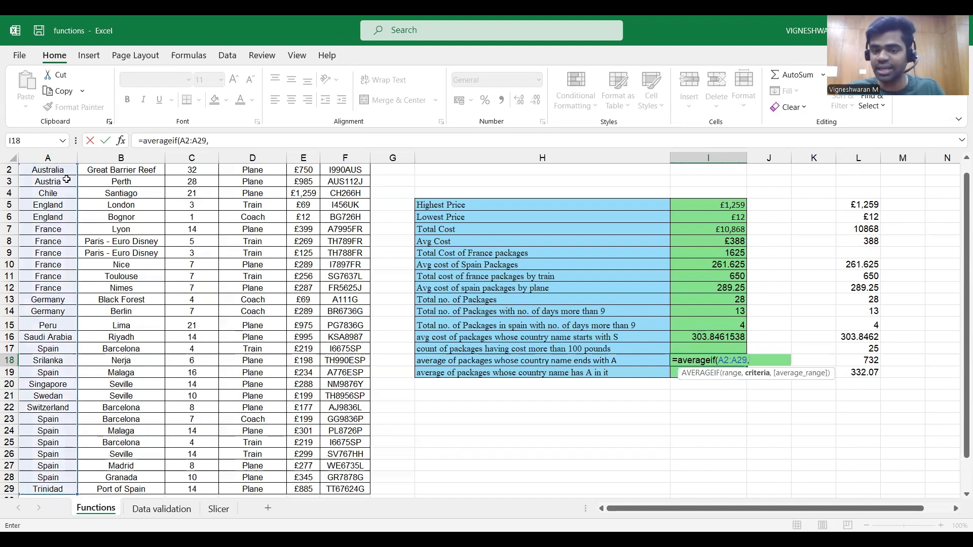
Complete the AVERAGEIF formula in I18 with criterion "*A" and average range E2:E29
type("\"")
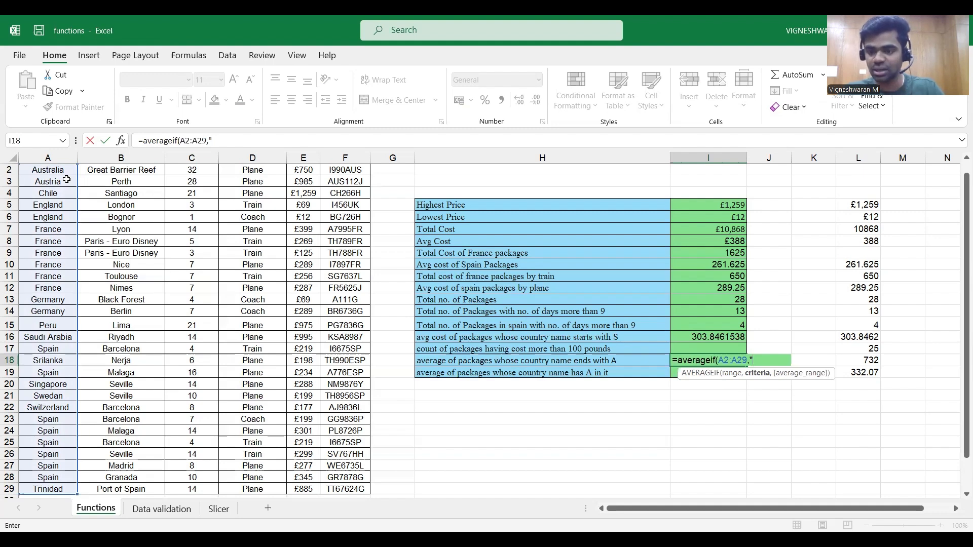
type("*A")
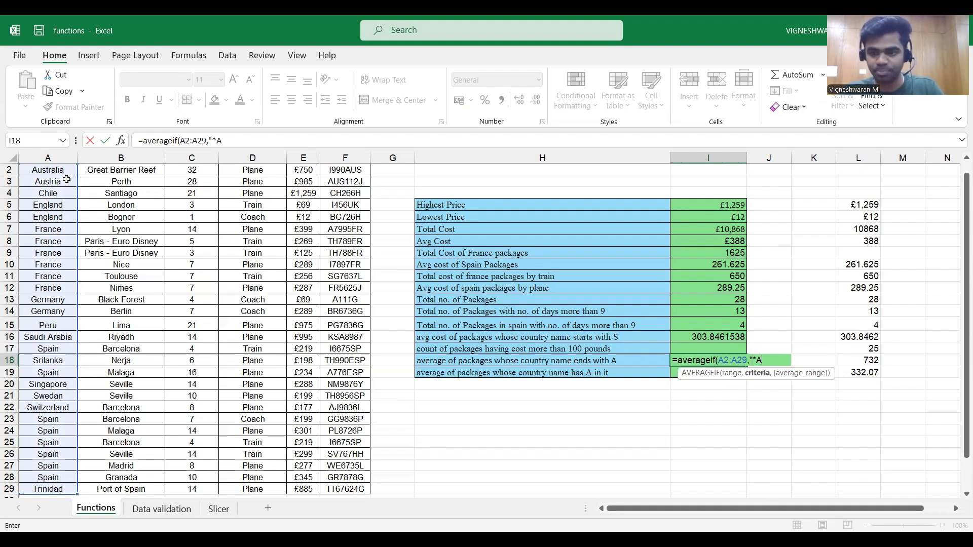
type("\"")
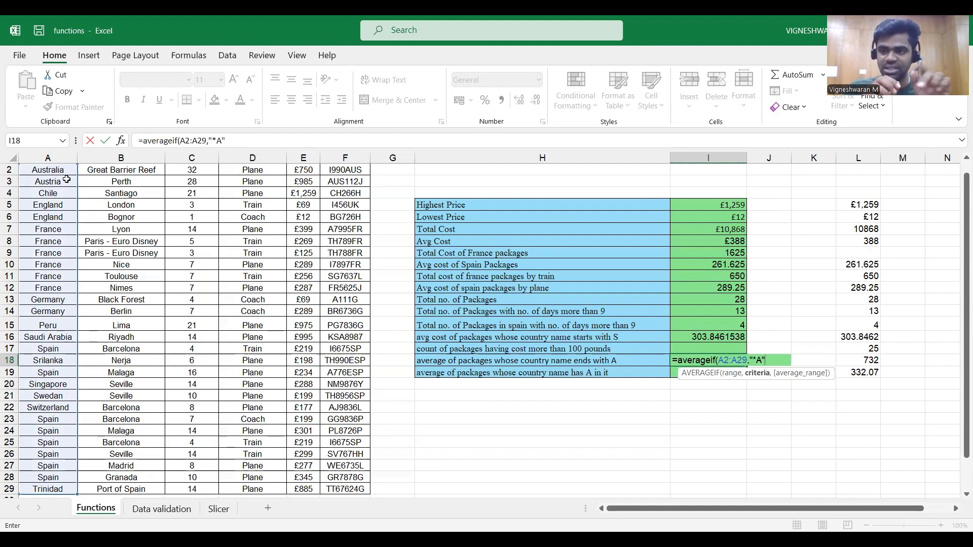
type("\",")
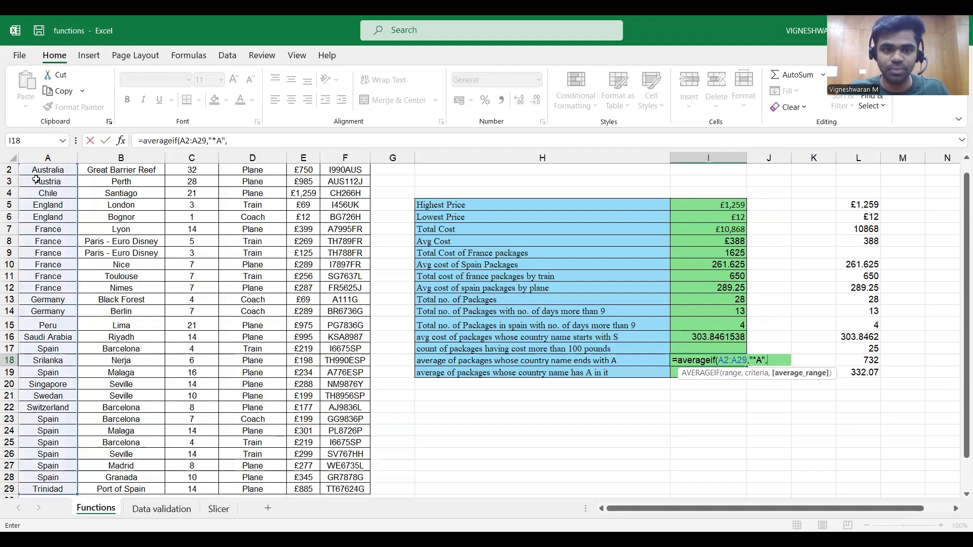
scroll(287, 246, "up", 1)
left_click(308, 181)
key("ctrl+shift+Down")
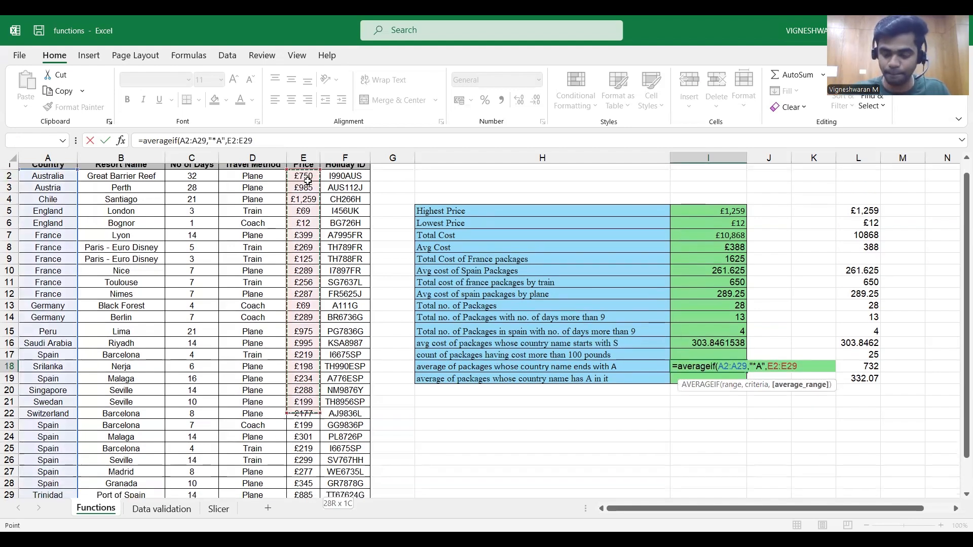
key("Return")
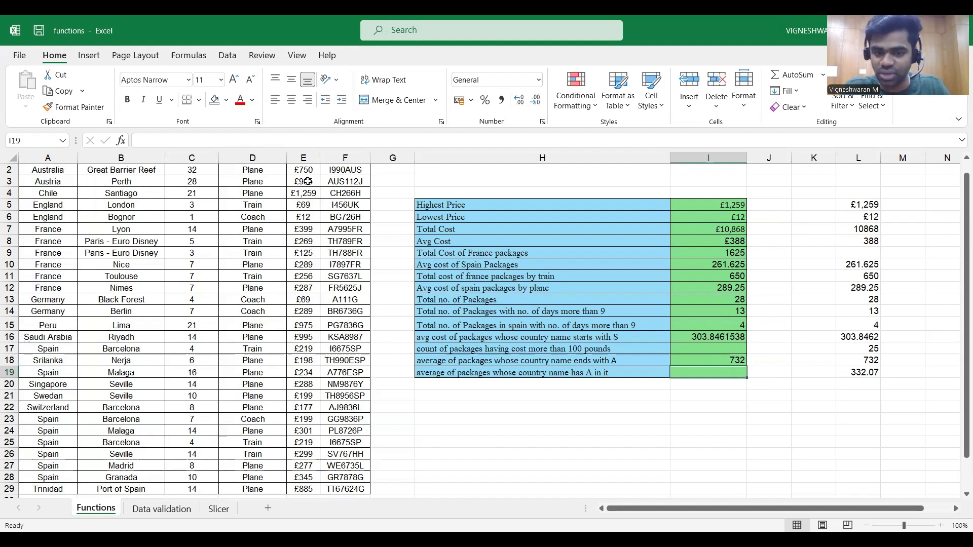
Start an AVERAGEIF formula in I19 for packages whose country name contains A, with A2:A29 as the criteria range
type("=")
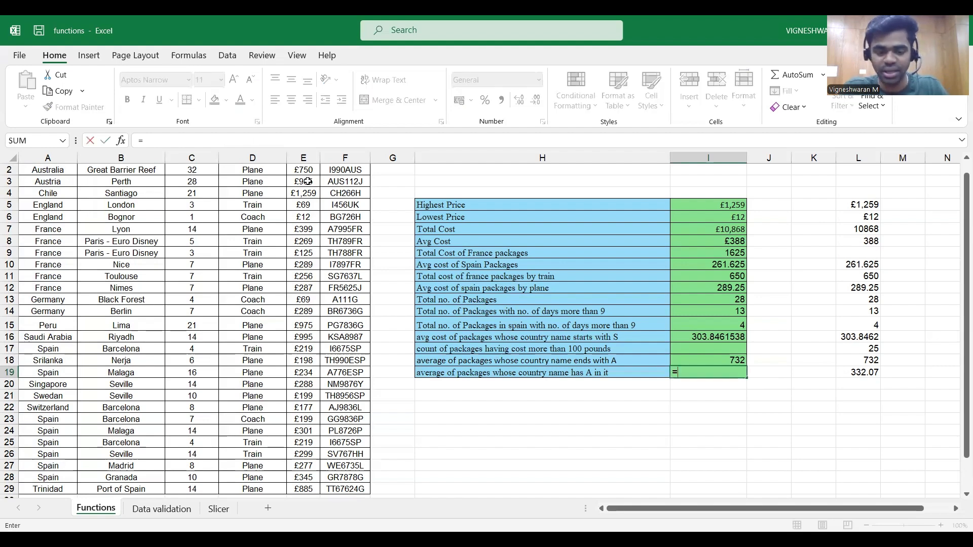
type("avera")
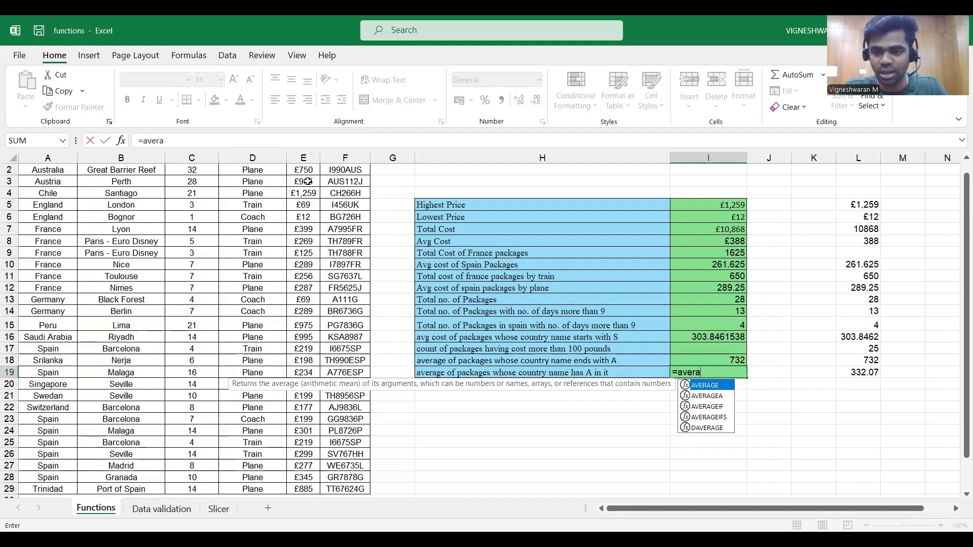
type("geif")
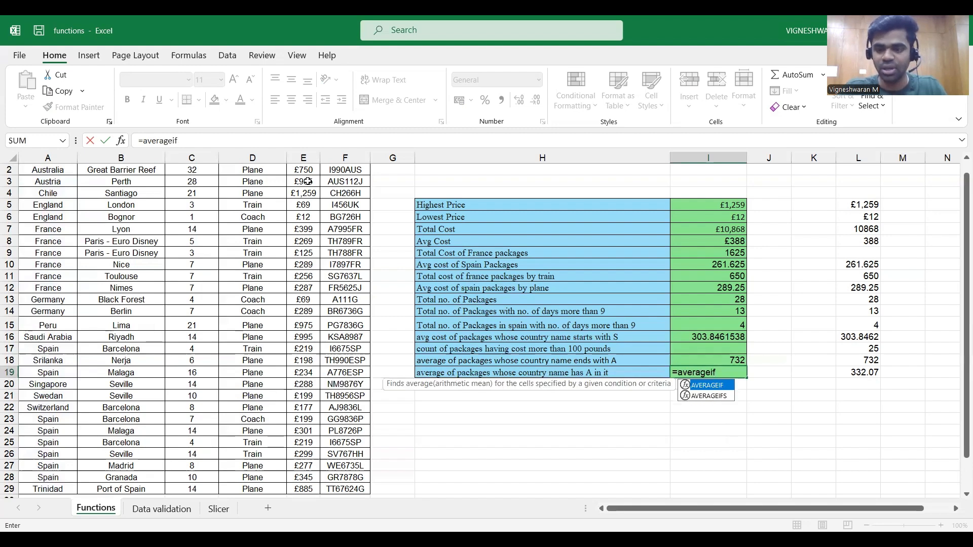
type("(")
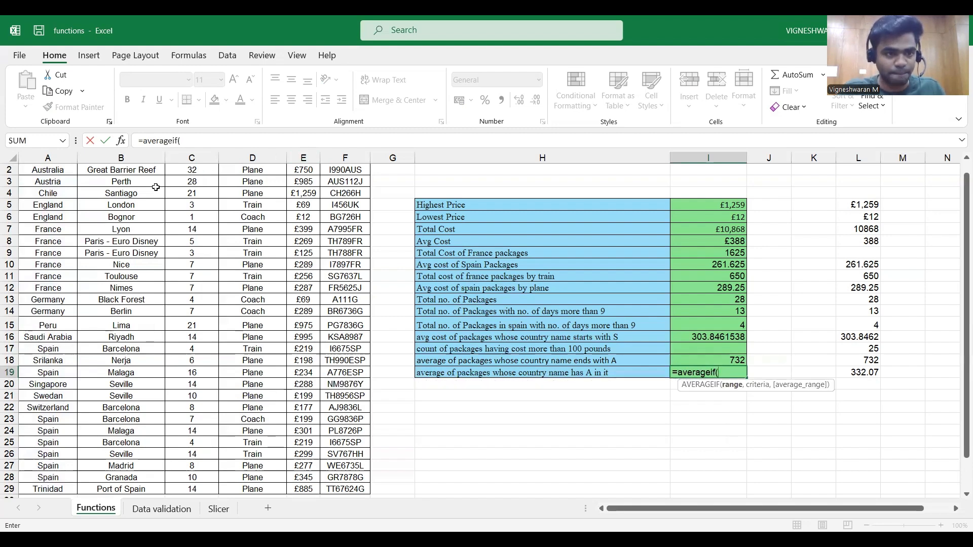
scroll(308, 181, "up", 1)
left_click(67, 181)
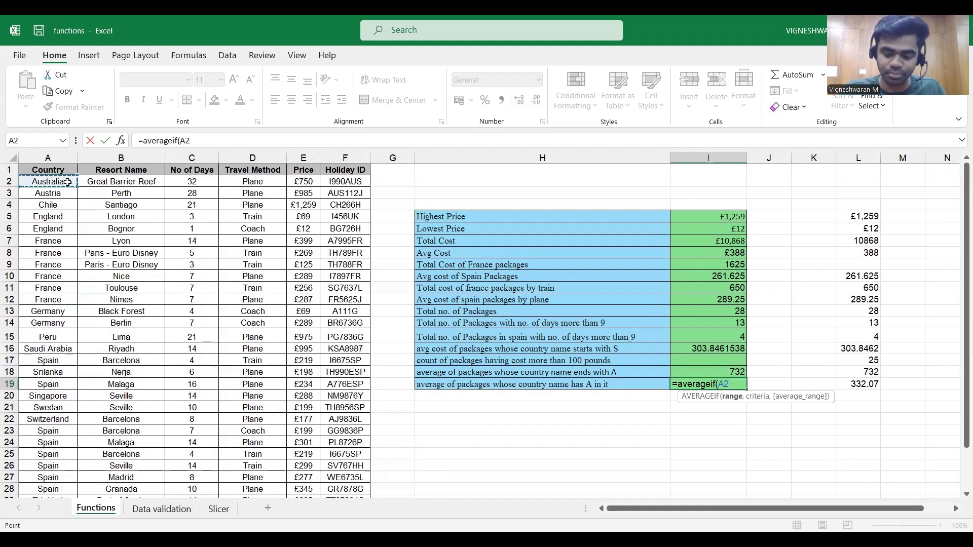
key("ctrl+shift+Down")
type(",")
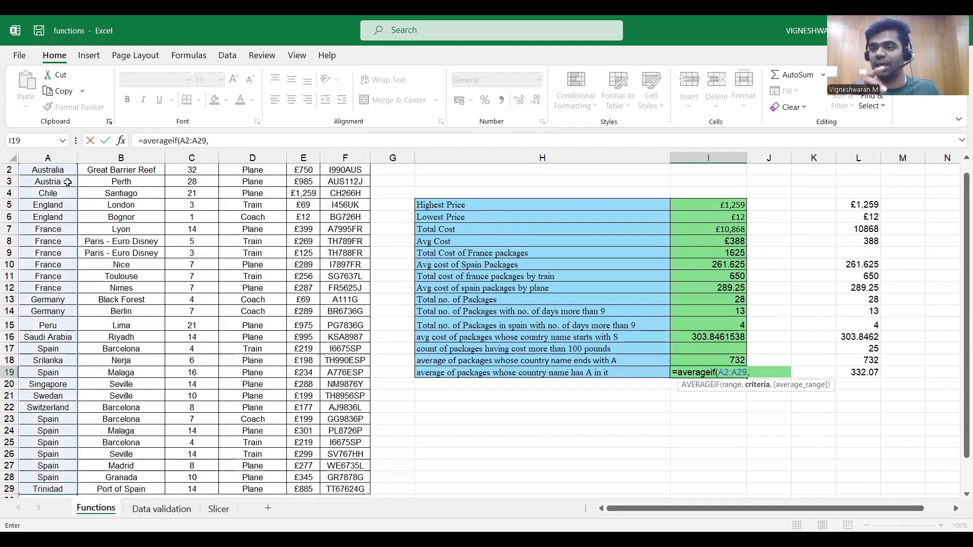
Complete the AVERAGEIF formula in I19 with criterion "*A*" and average range E2:E29
type("\"*A*")
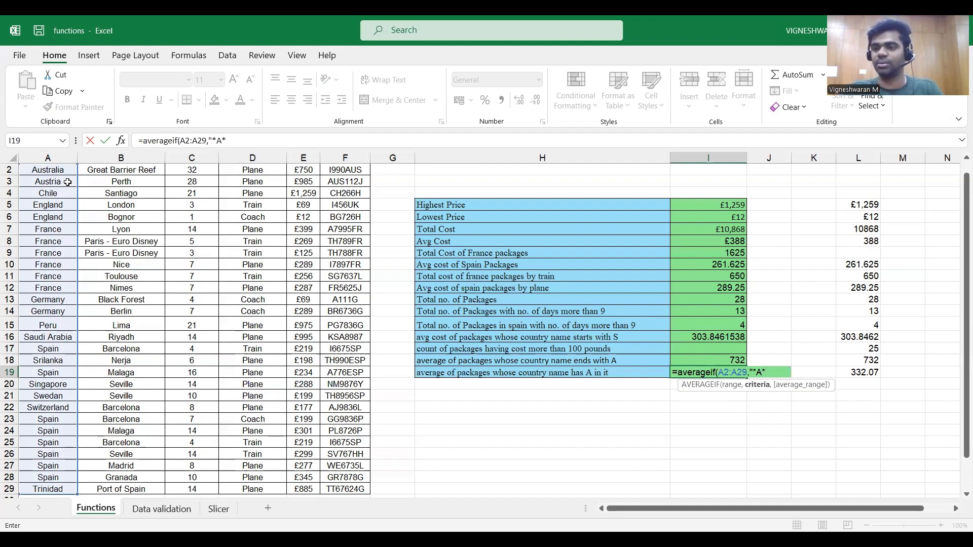
type("\"")
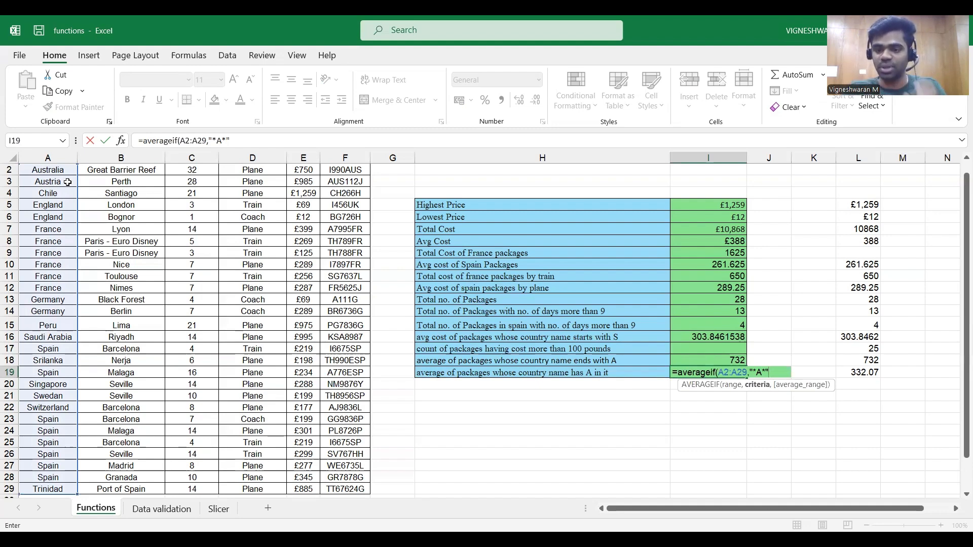
type(",")
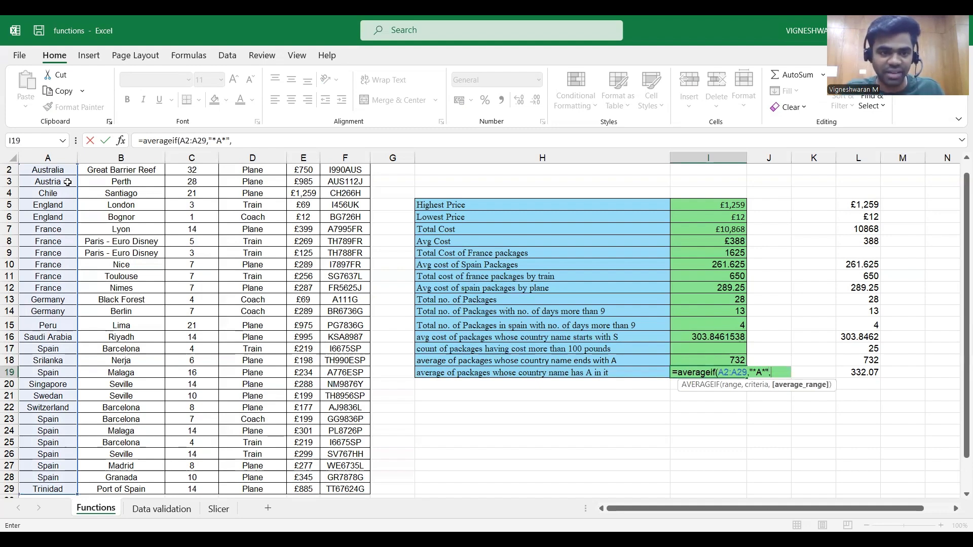
scroll(220, 223, "up", 1)
left_click(308, 180)
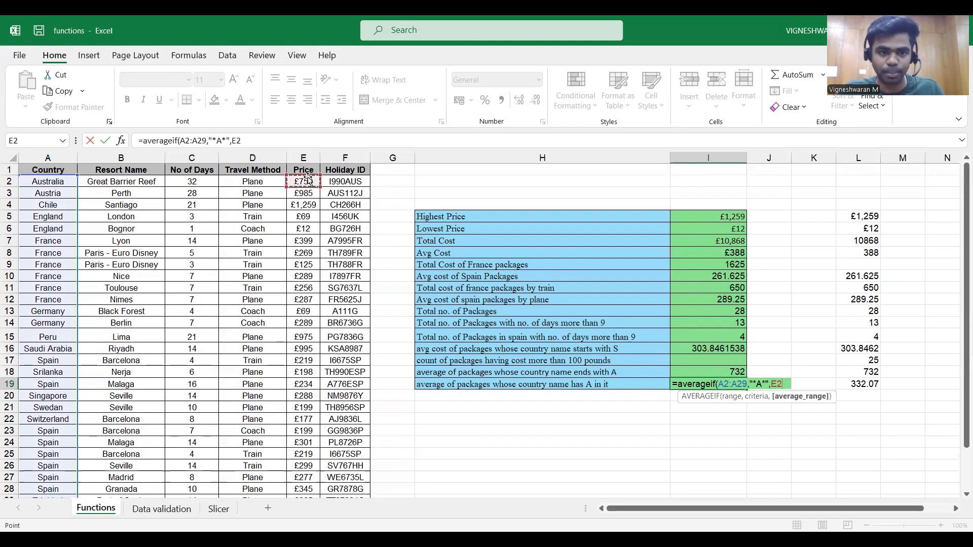
key("ctrl+shift+Down")
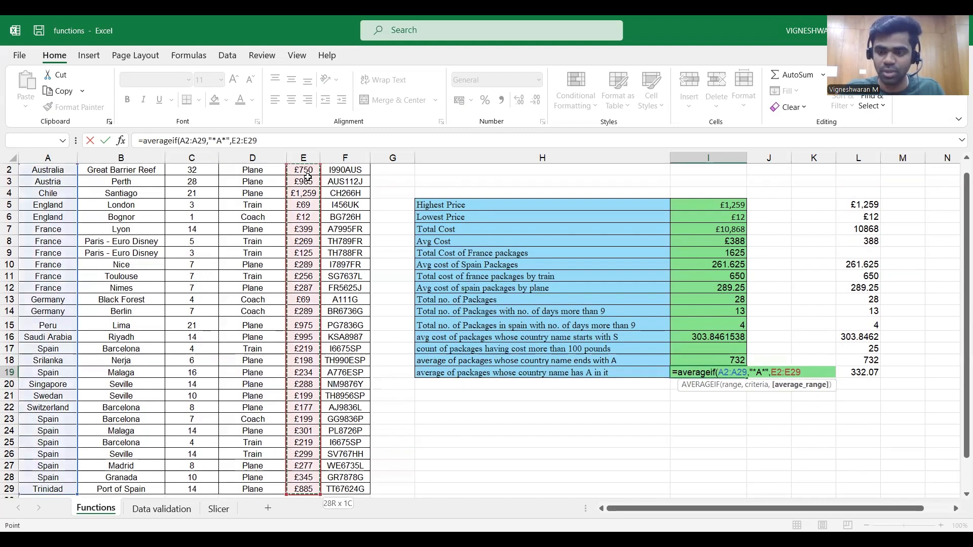
key("Return")
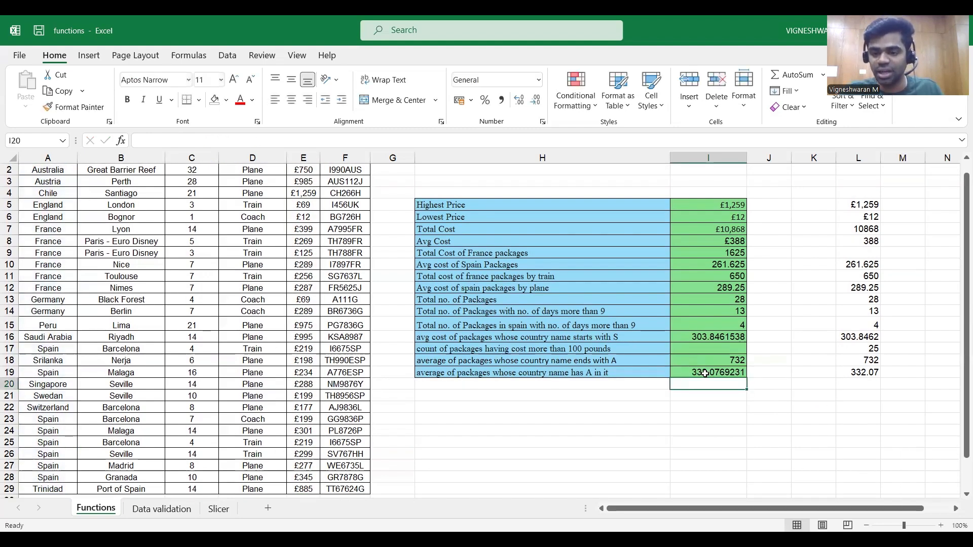
Enter =COUNTIF(E2:E29,">100") in I17 to count the packages costing more than 100 pounds
left_click(699, 348)
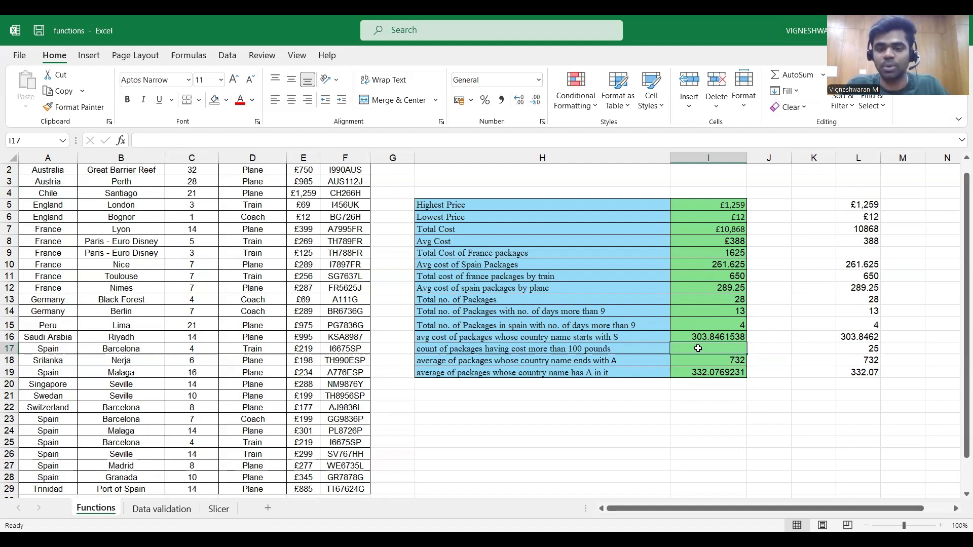
type("=")
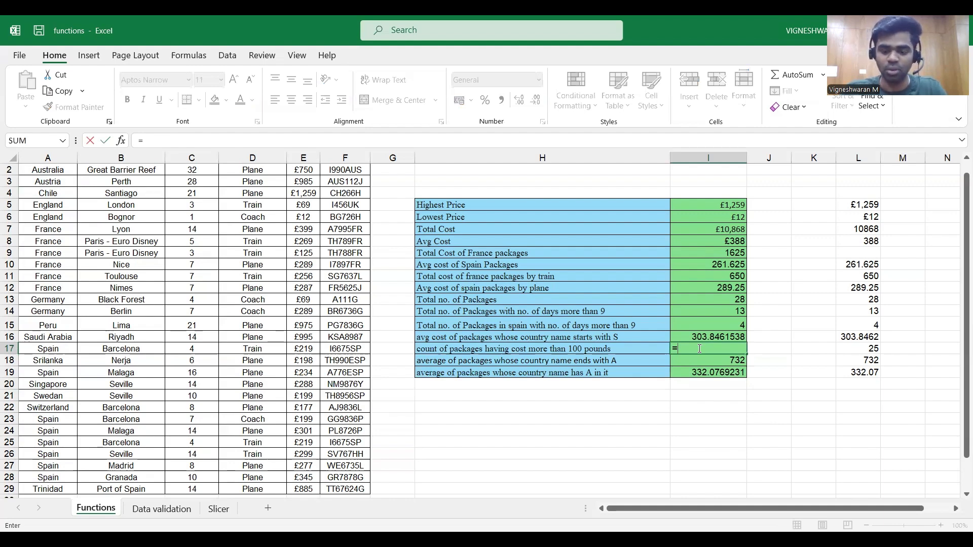
type("countif(")
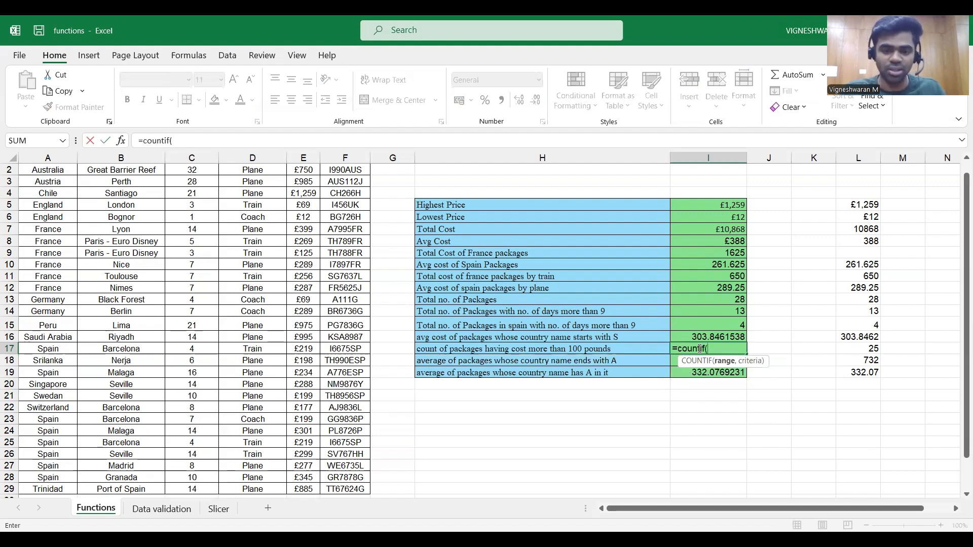
scroll(700, 348, "up", 1)
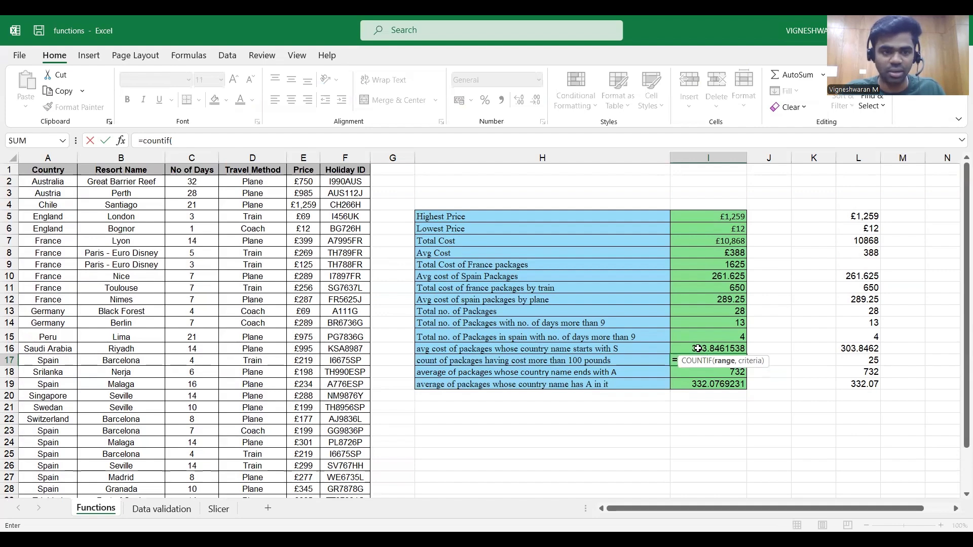
left_click(308, 180)
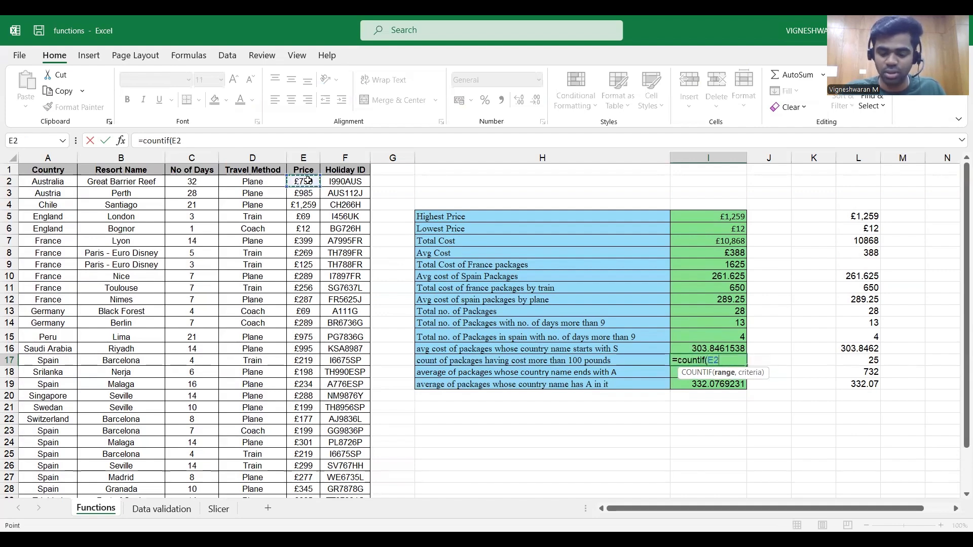
key("ctrl+shift+Down")
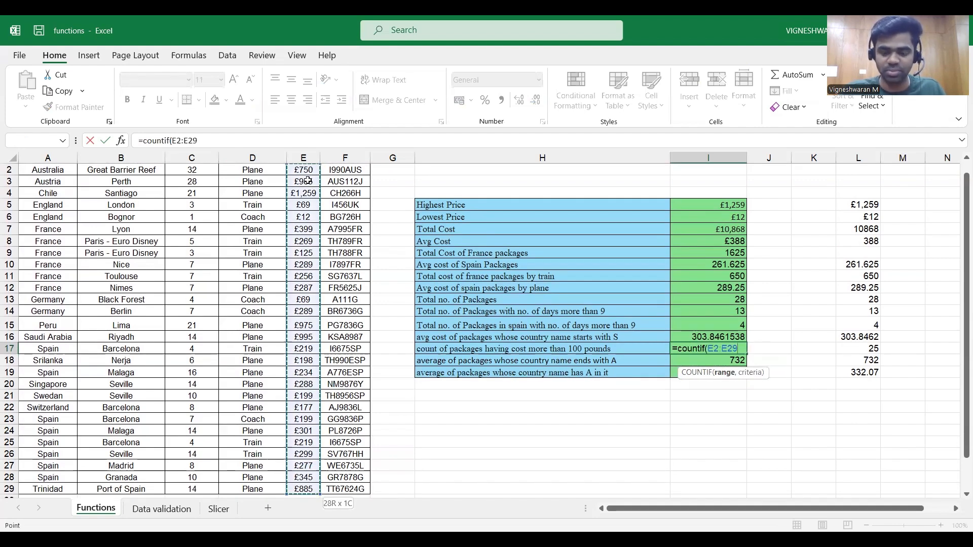
type(",\"")
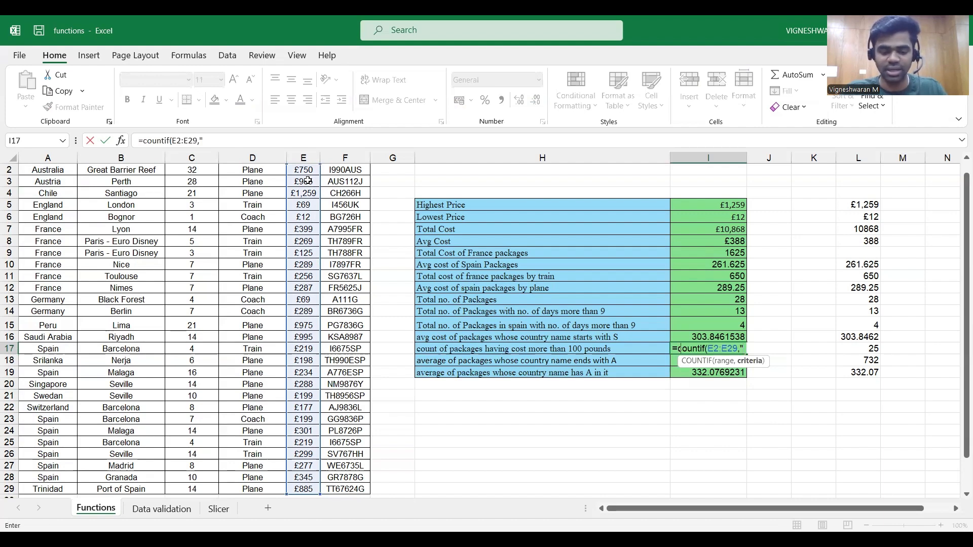
type(">100\"")
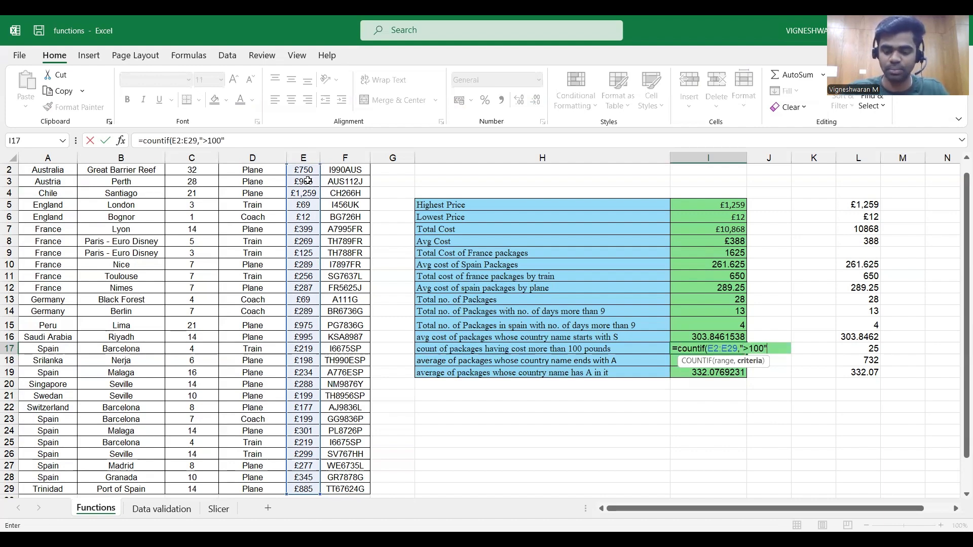
key("Return")
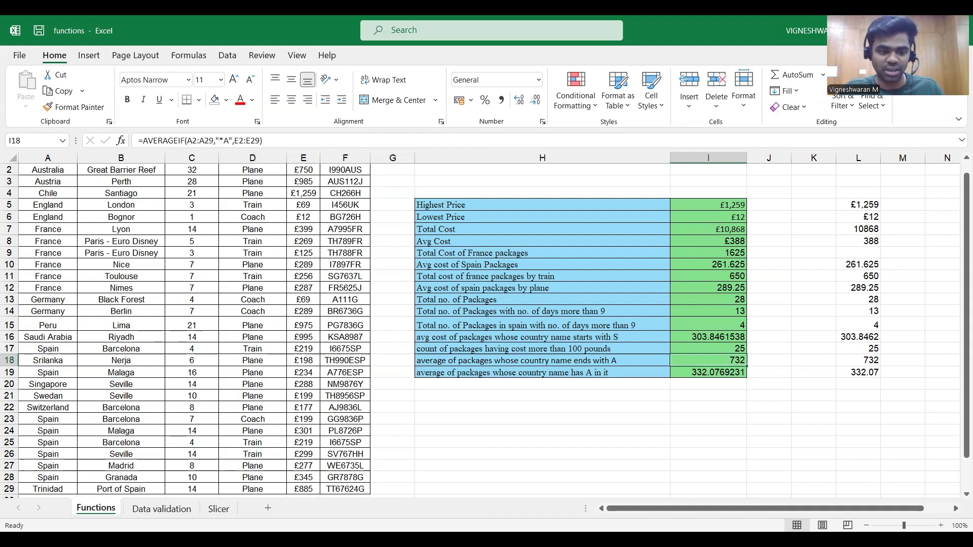
Open the Data validation sheet
left_click(161, 508)
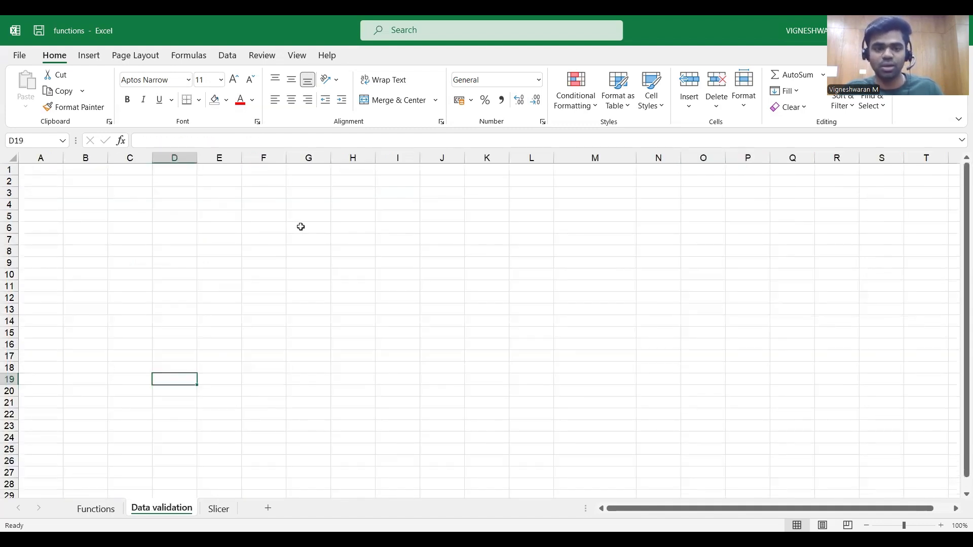
Examine the validation types that the Data Validation settings allow for cell F5, leaving them unchanged
left_click(266, 214)
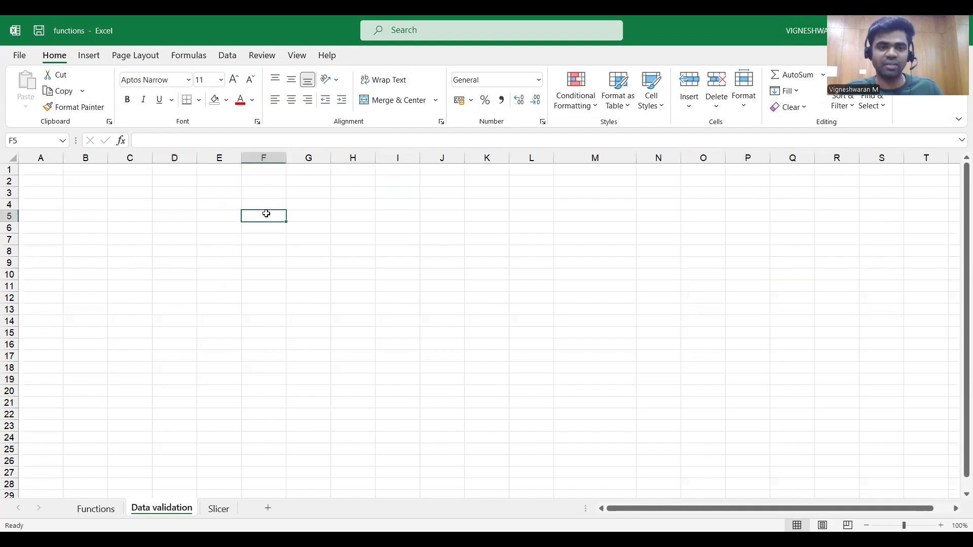
left_click(232, 61)
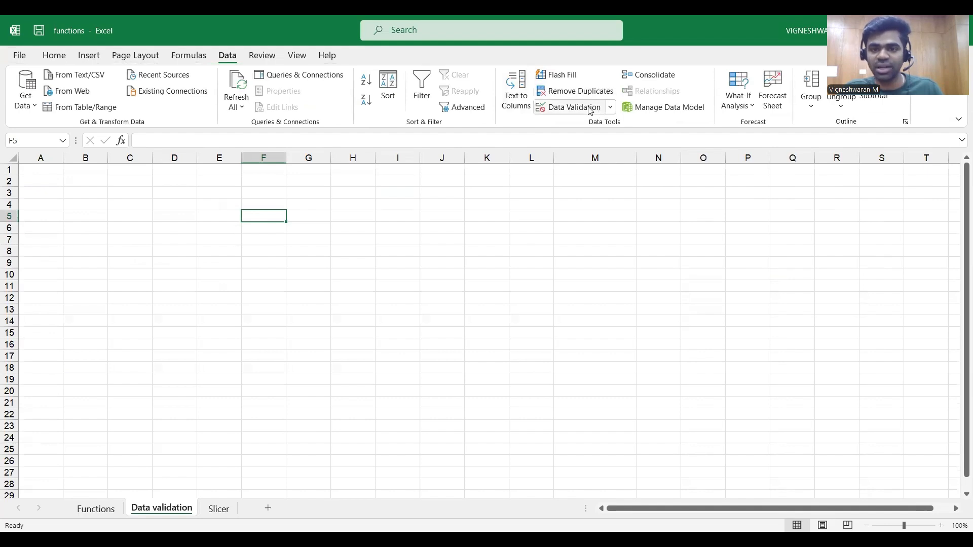
left_click(612, 108)
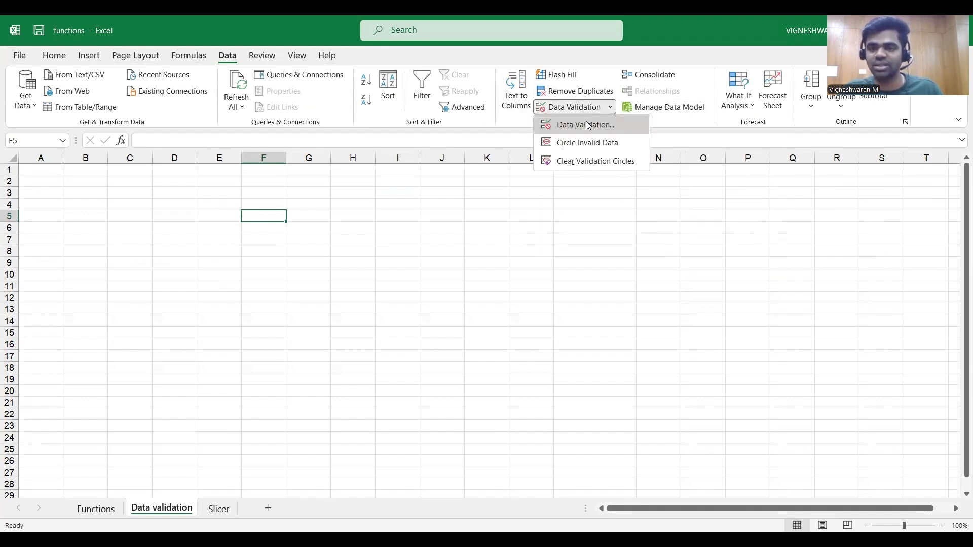
key("Return")
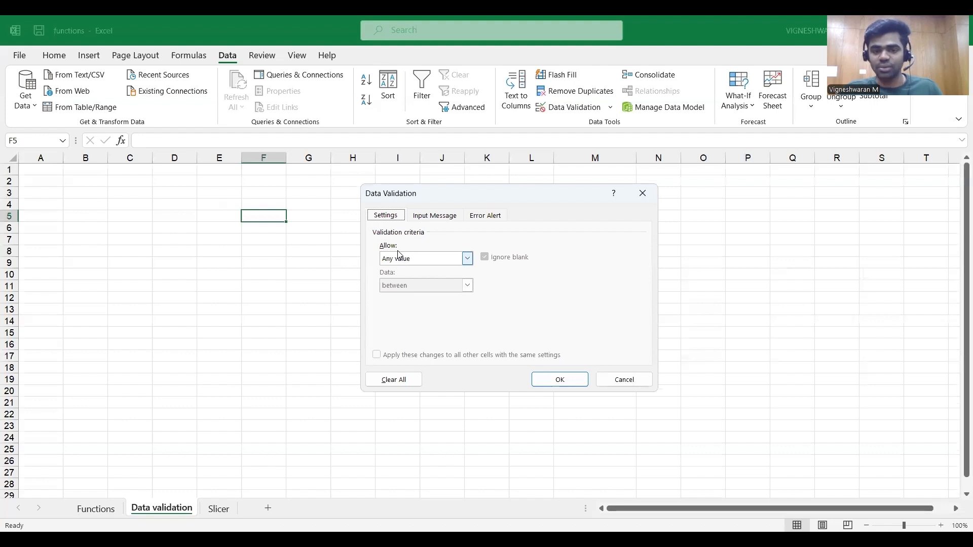
left_click(467, 258)
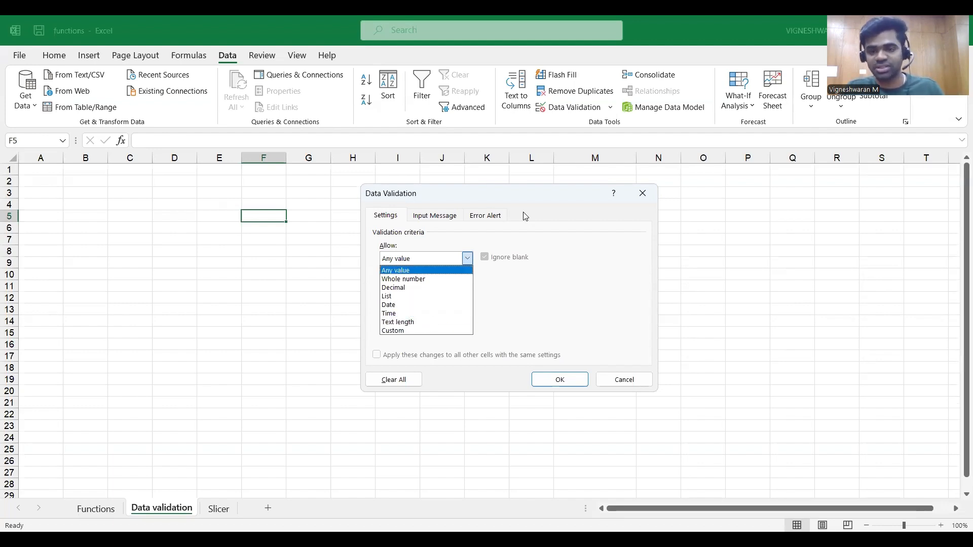
left_click(641, 203)
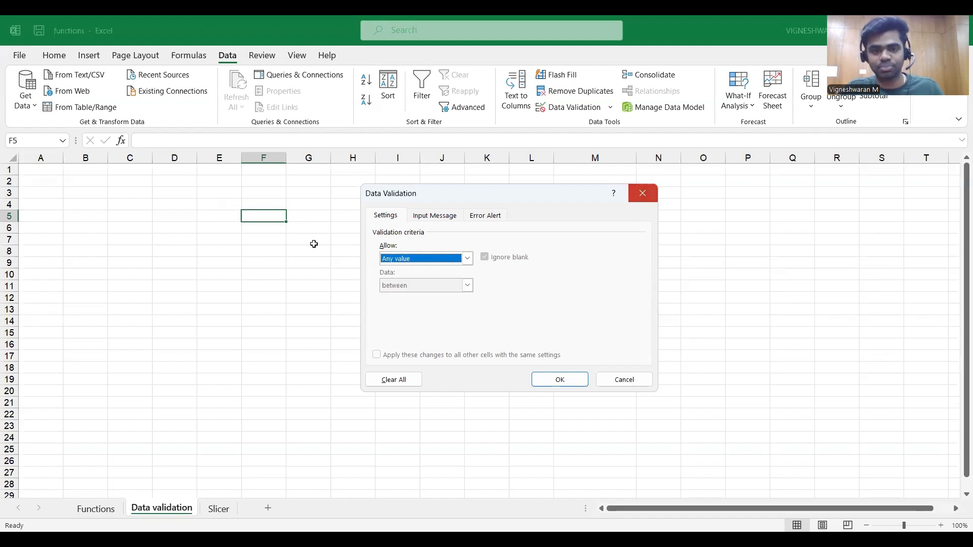
key("Escape")
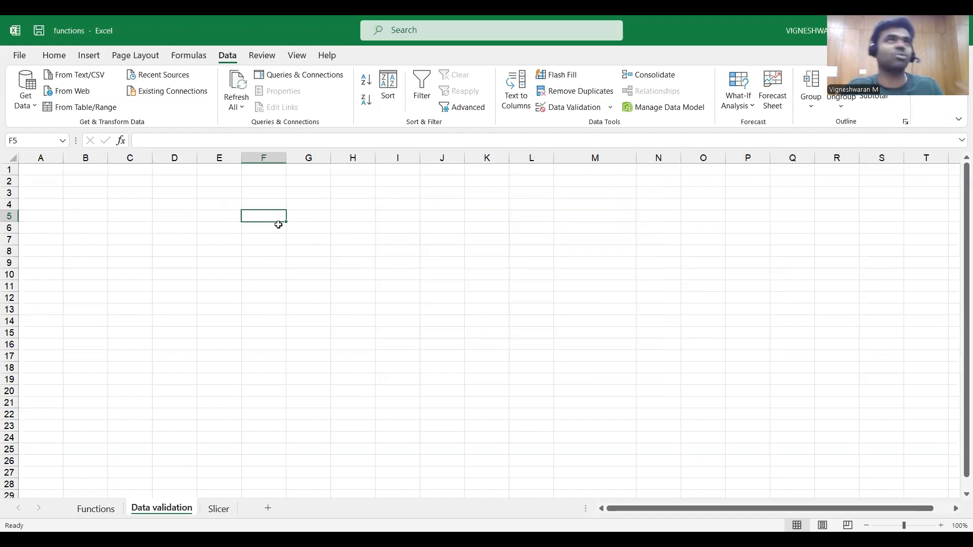
Enter the labels Age in F5 and Gender in F6
type("A")
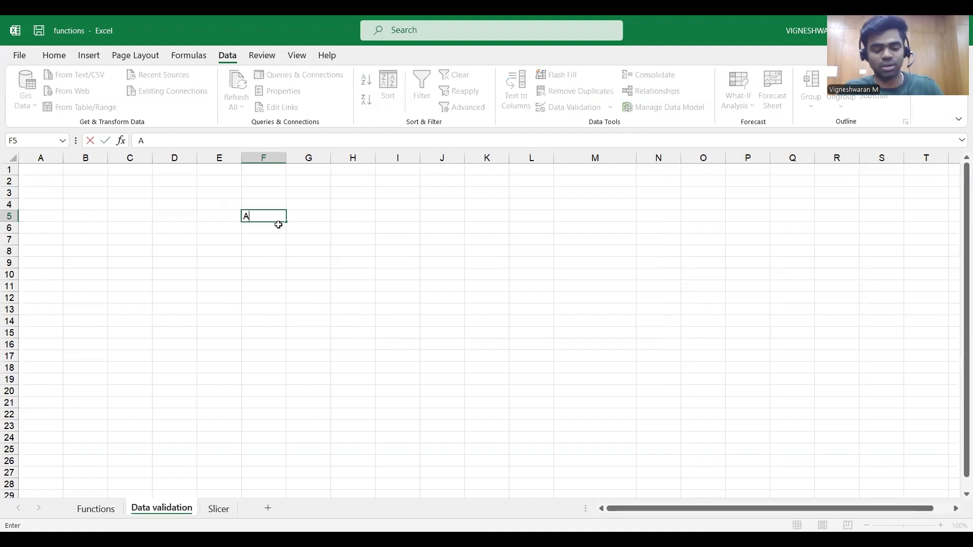
type("ge")
key("Return")
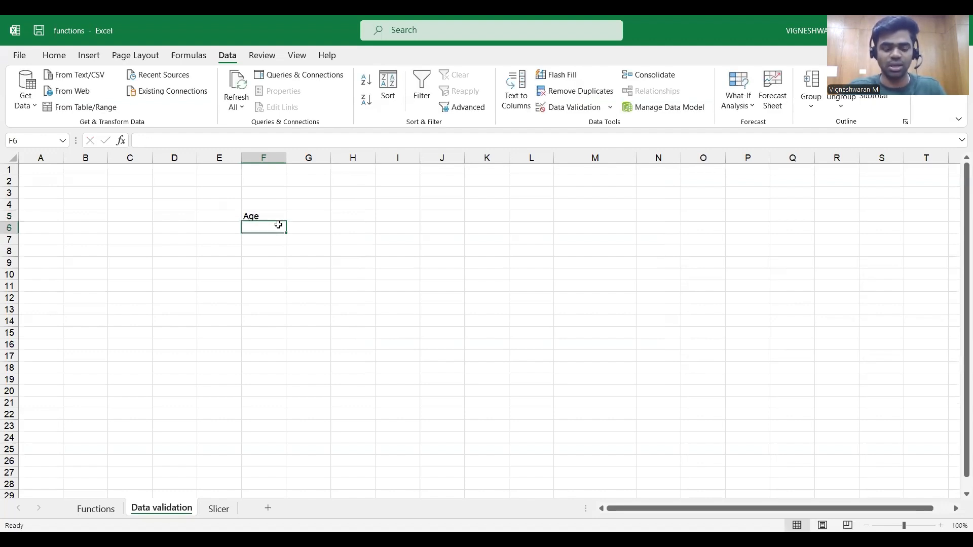
type("Gender")
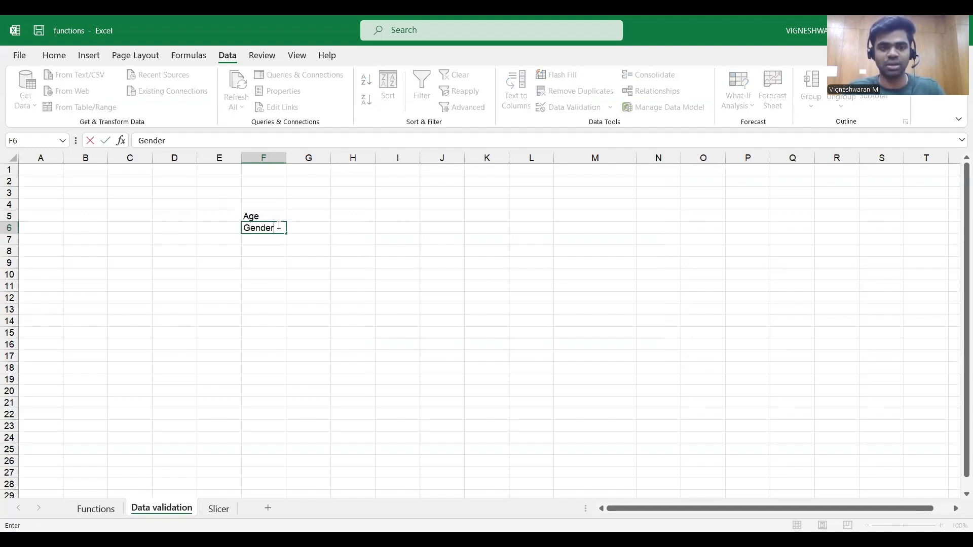
key("Return")
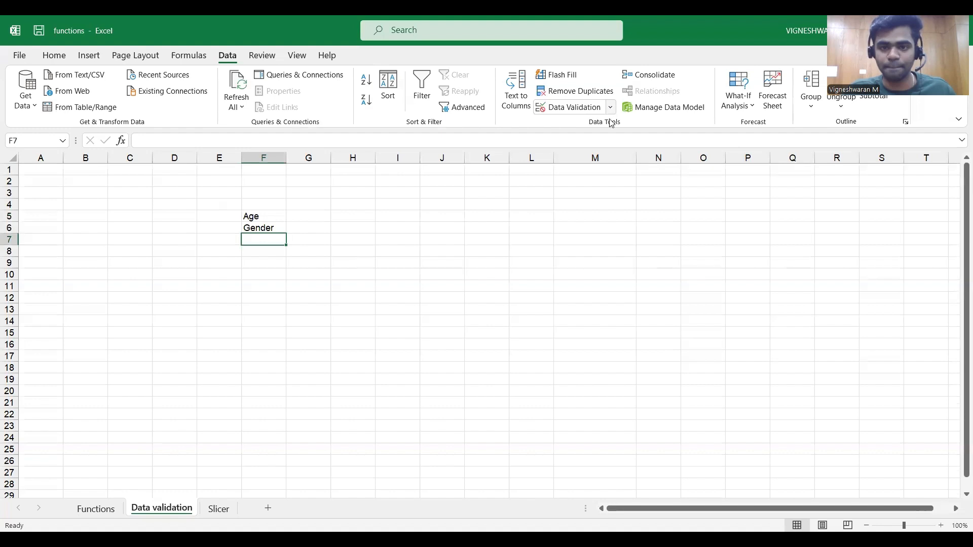
left_click(571, 107)
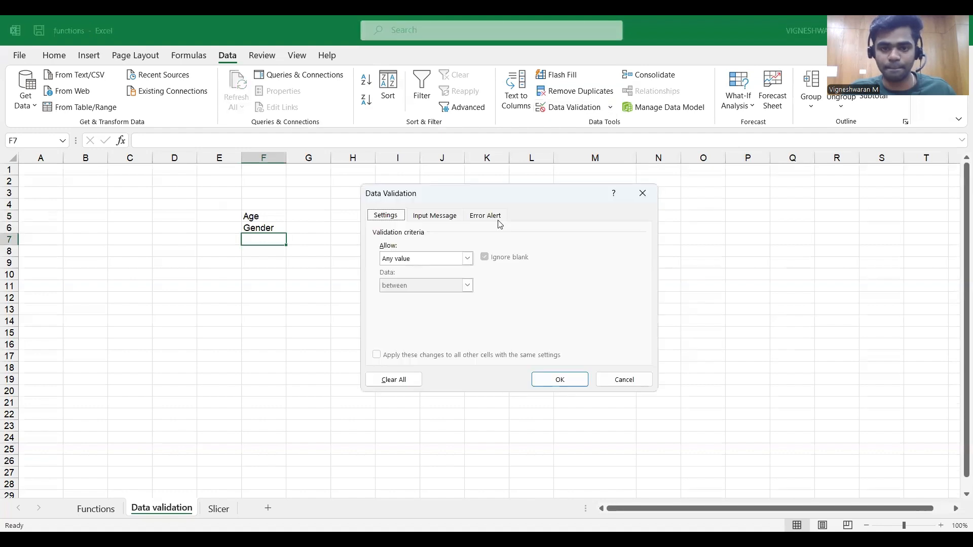
left_click(466, 260)
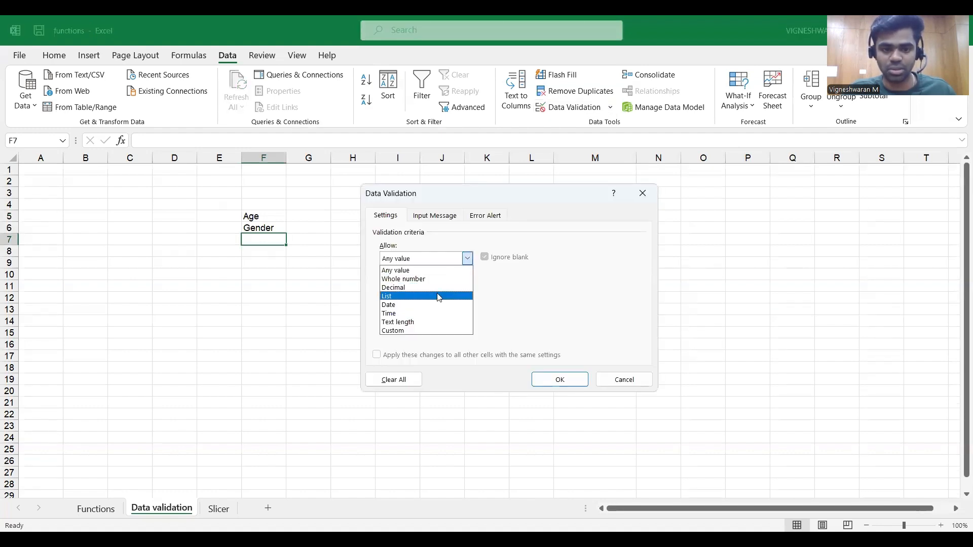
left_click(657, 195)
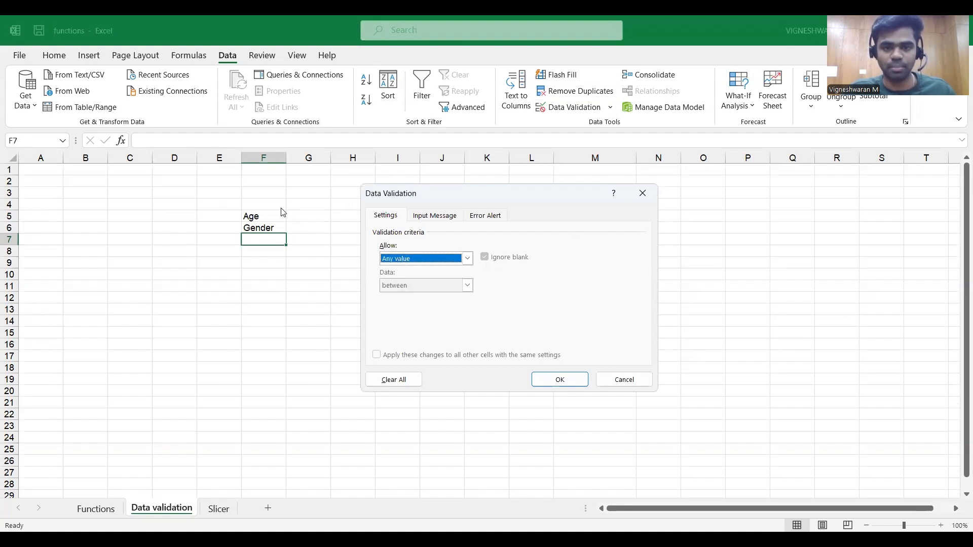
left_click(641, 194)
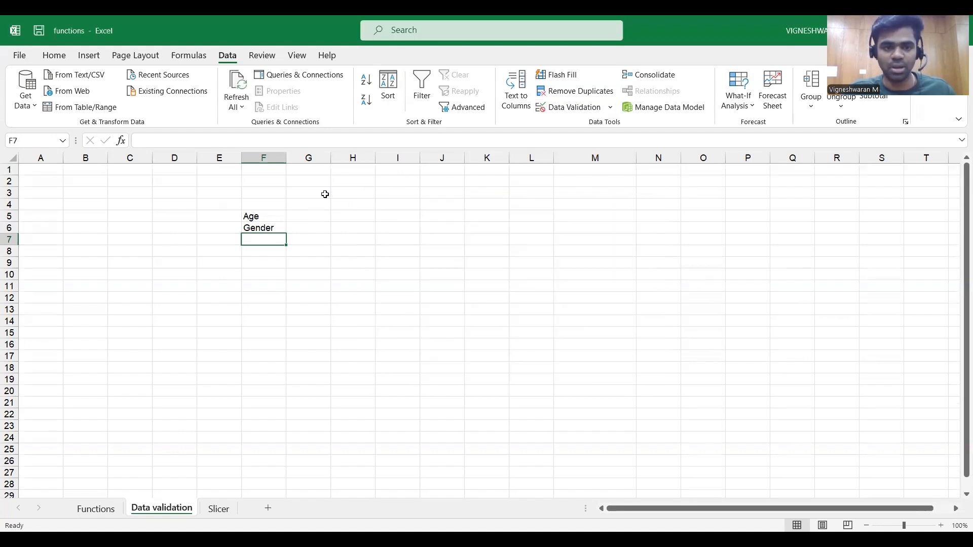
Enter the label Name in F4 above Age, and select the three labels in F4:F6
left_click(276, 204)
type("Name")
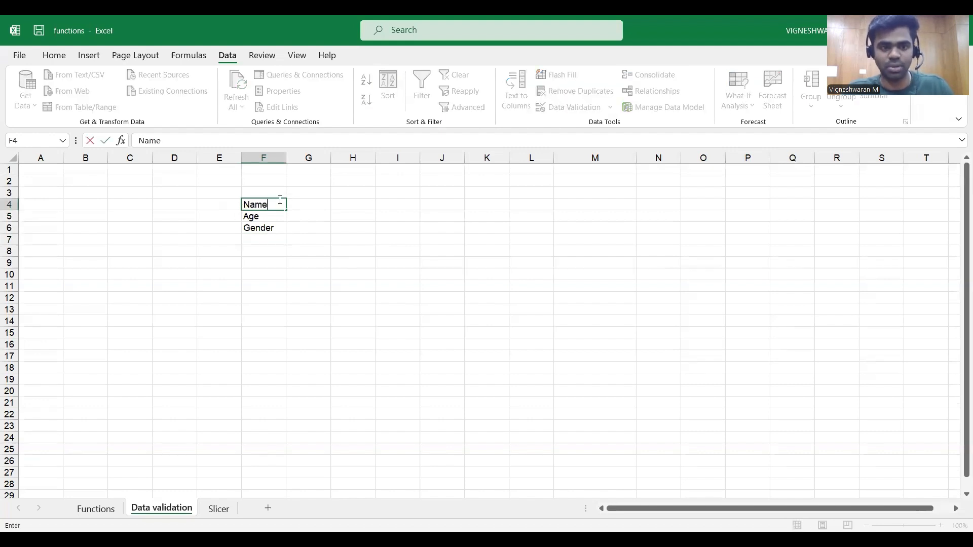
left_click(304, 204)
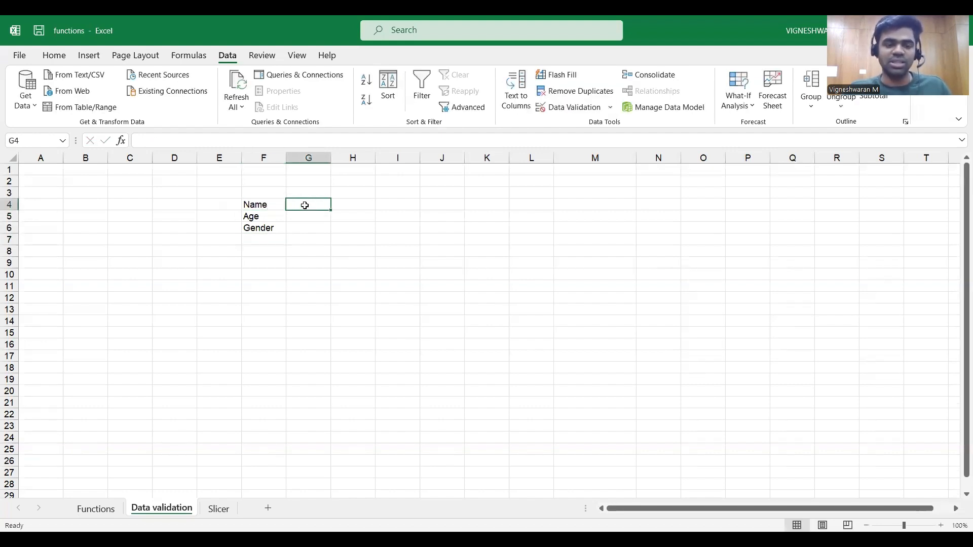
left_click_drag(259, 205, 261, 229)
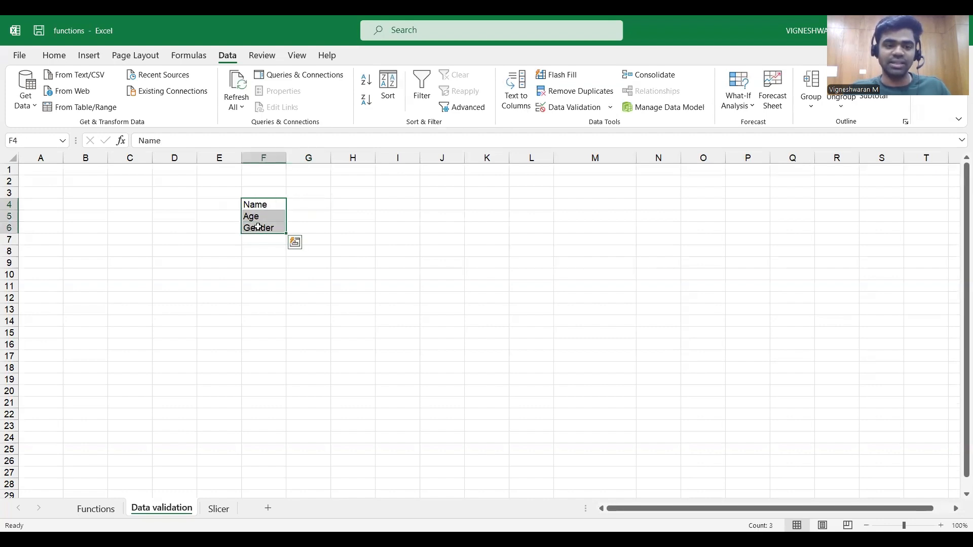
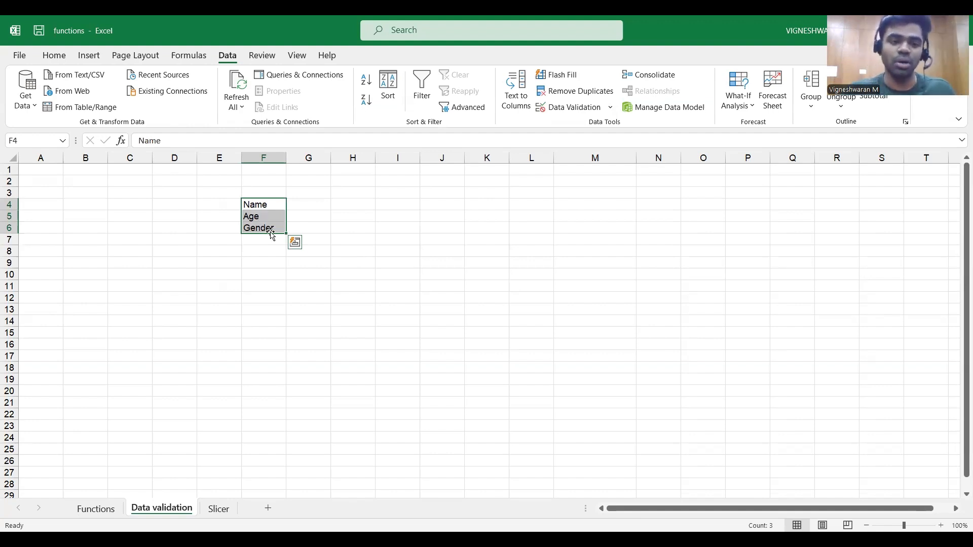
Apply a List data validation rule to G4 beside Name, with A,B,C,D,E as the source
left_click(315, 207)
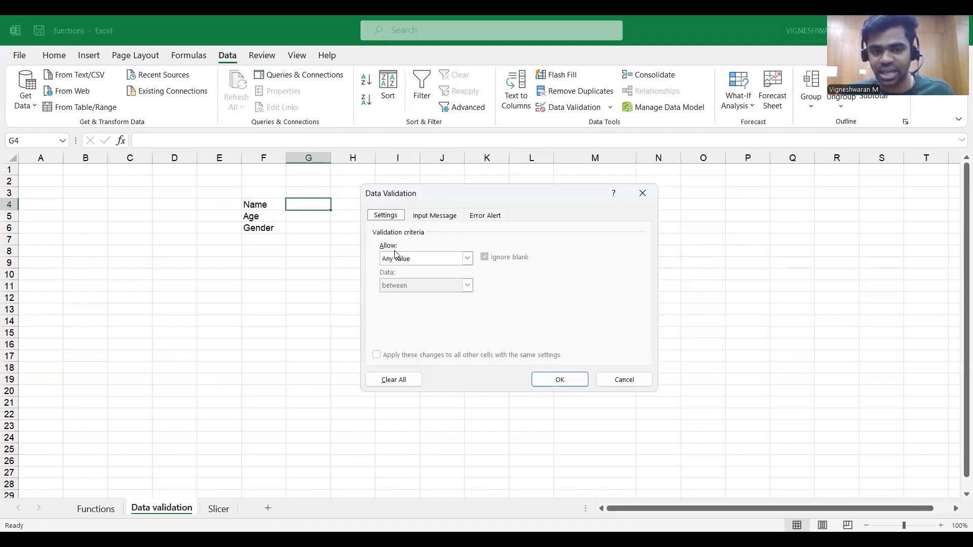
left_click(466, 259)
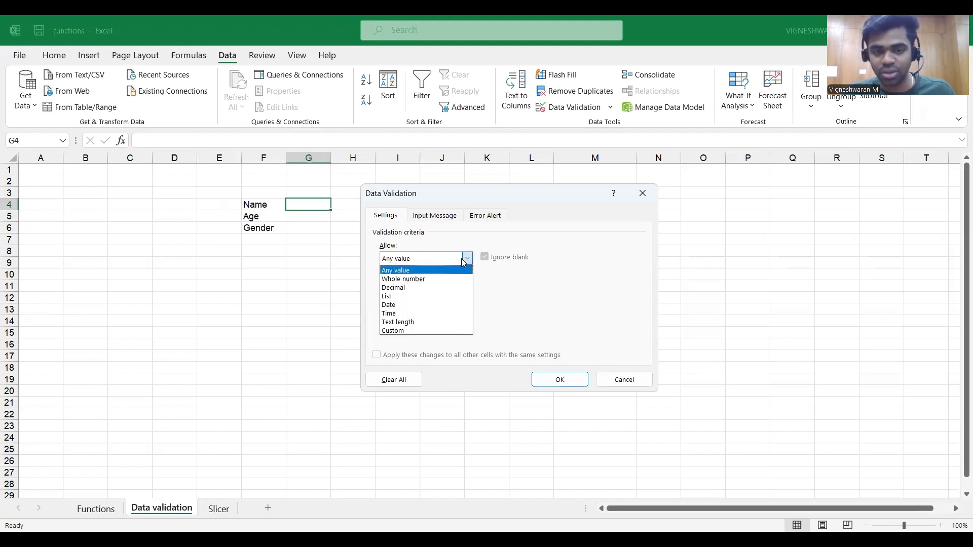
left_click(454, 297)
left_click(421, 311)
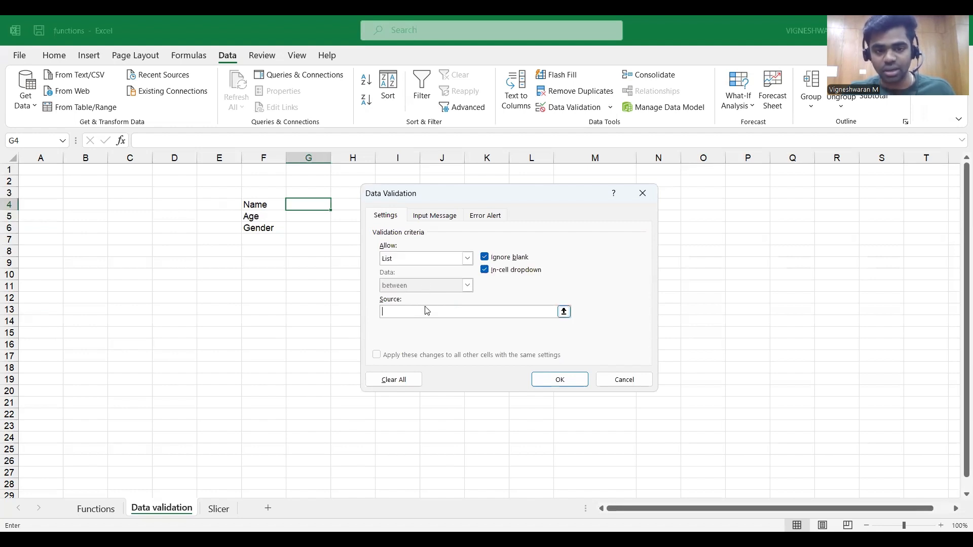
type("A,B,C,D,")
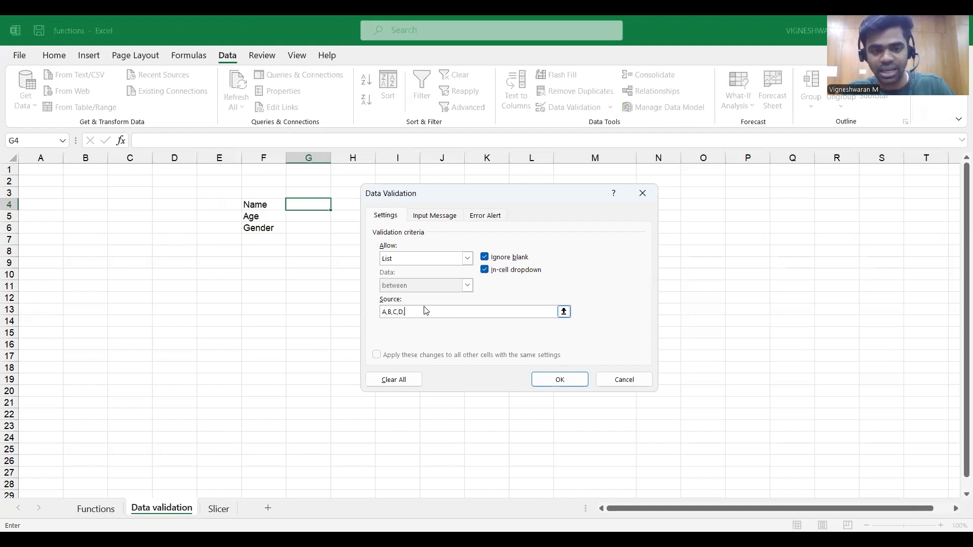
type("E")
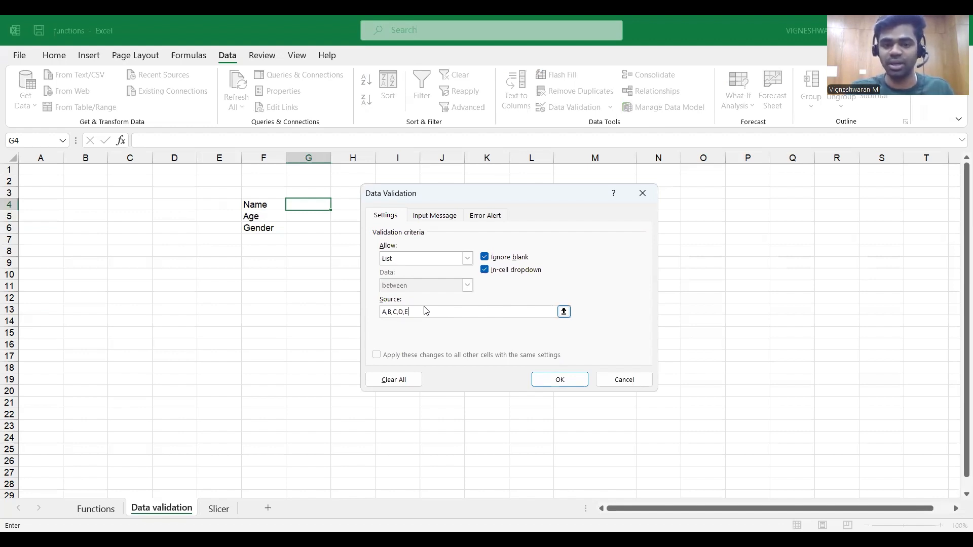
left_click(560, 380)
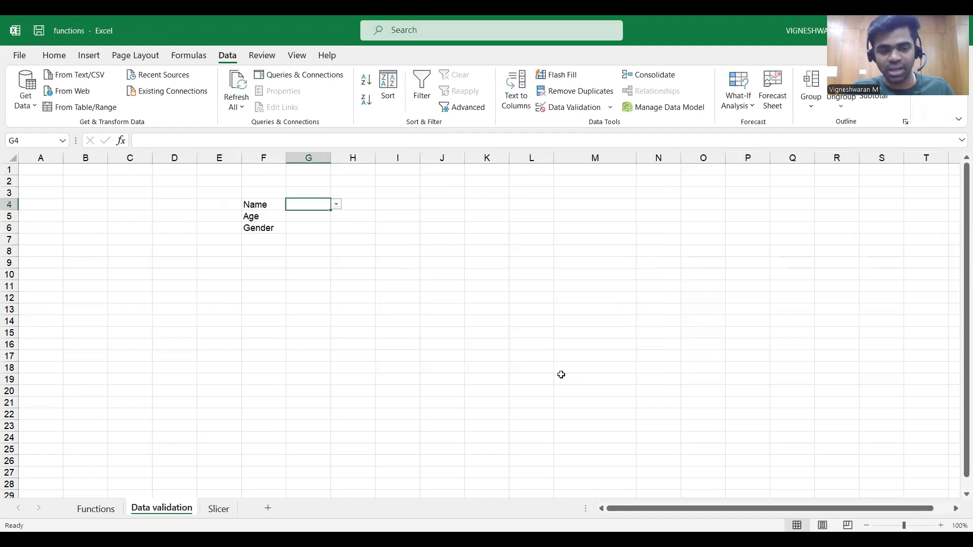
View the dropdown choices in G4 and test the validation by trying to enter H
left_click(338, 205)
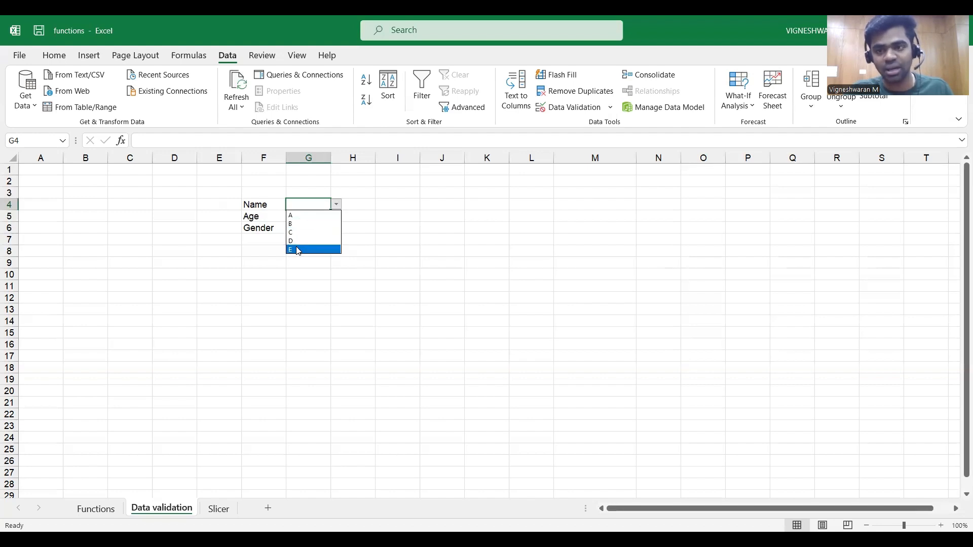
left_click(254, 267)
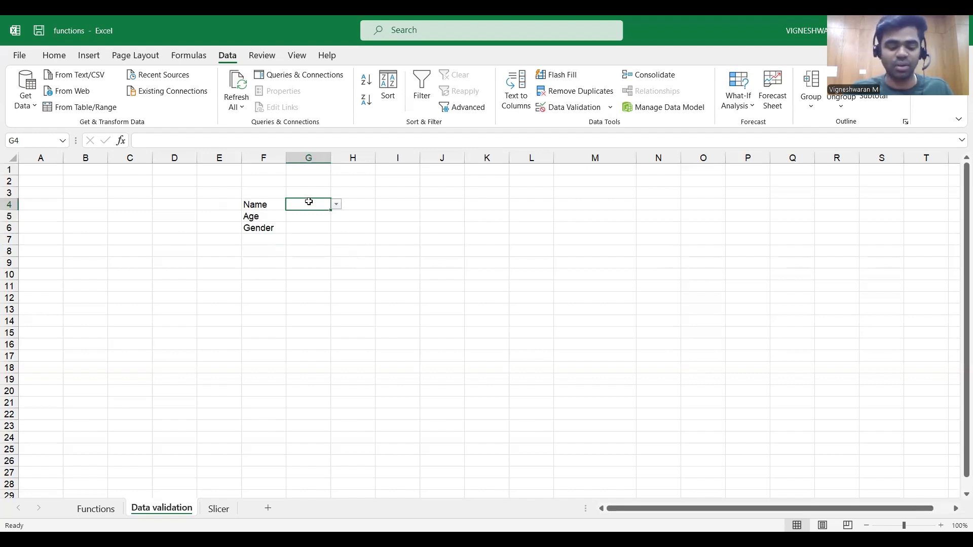
type("H")
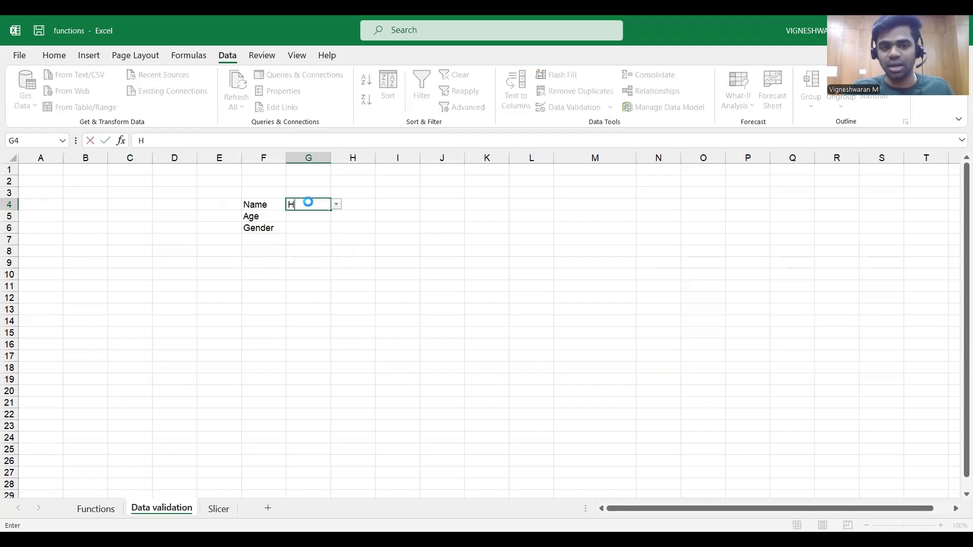
key("Return")
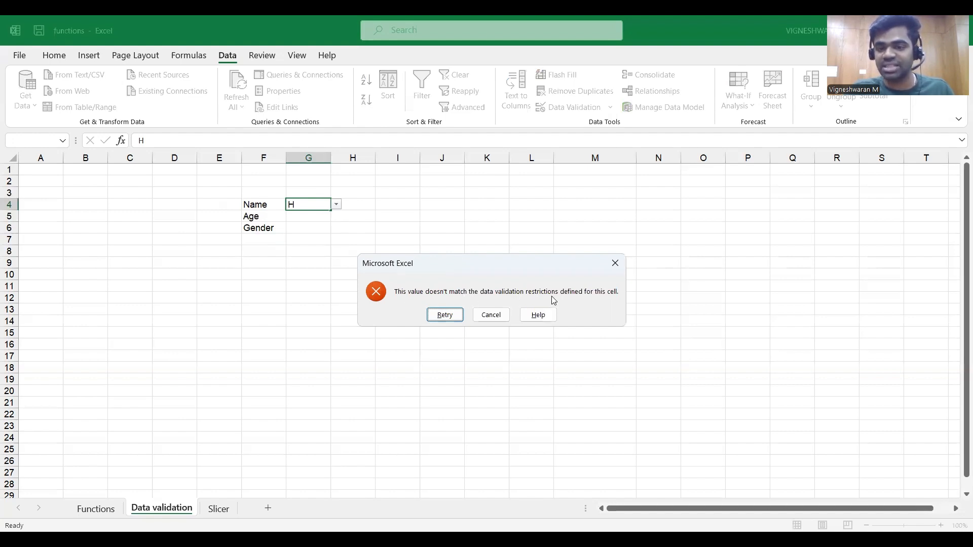
left_click(615, 263)
View G4's dropdown choices again and try to enter P in the cell, cancelling the entry
left_click(335, 204)
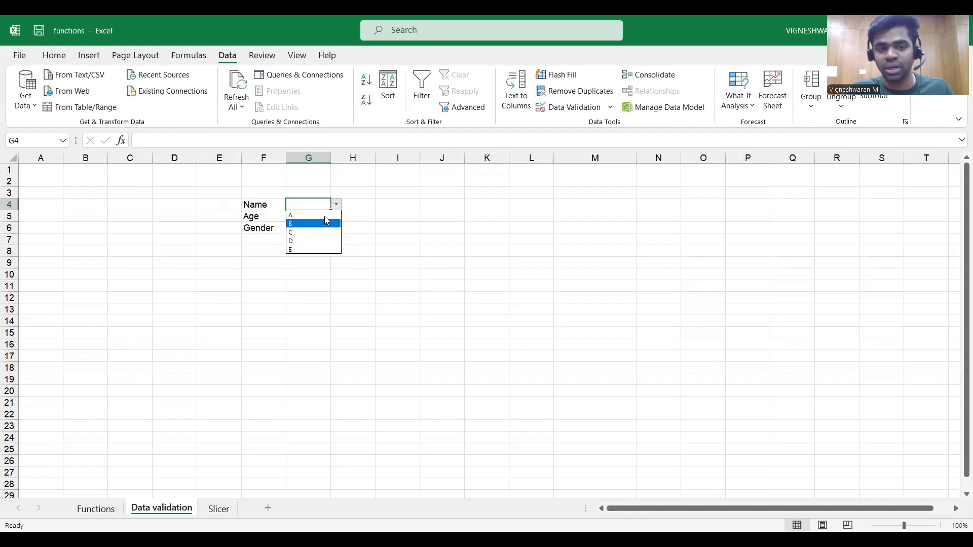
left_click(360, 236)
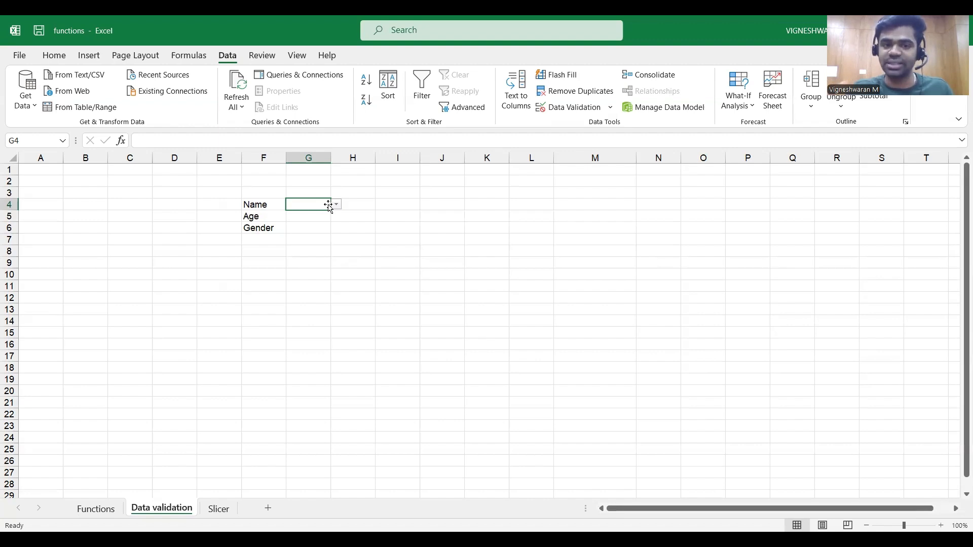
type("P")
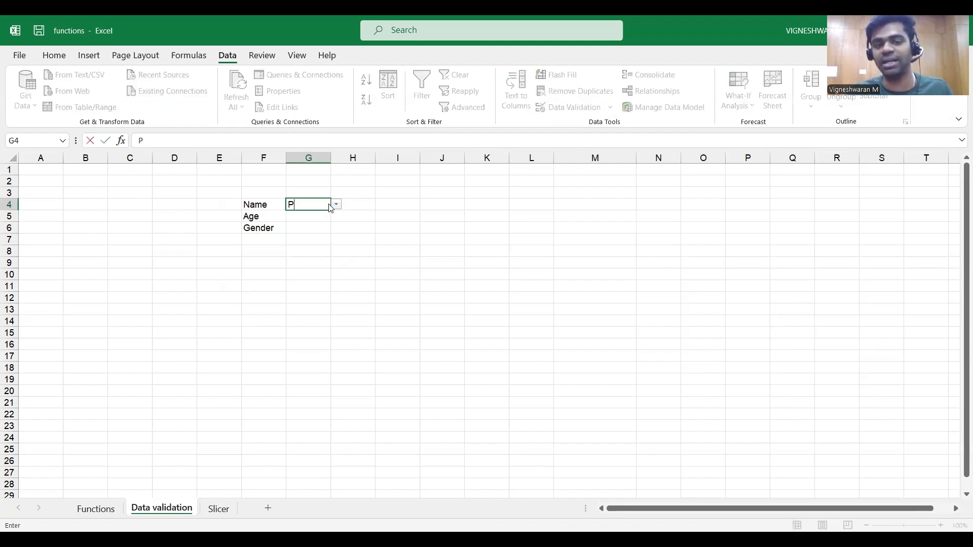
key("Return")
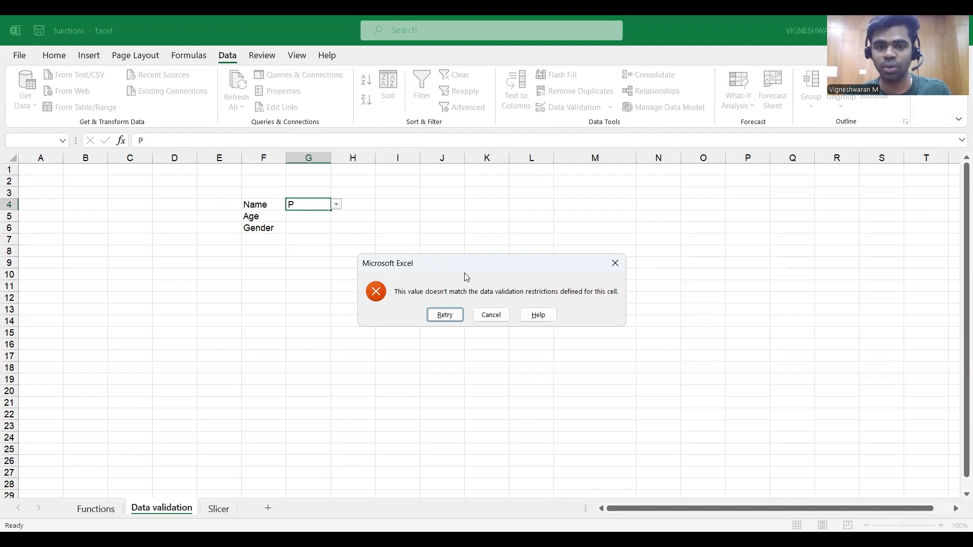
left_click(496, 319)
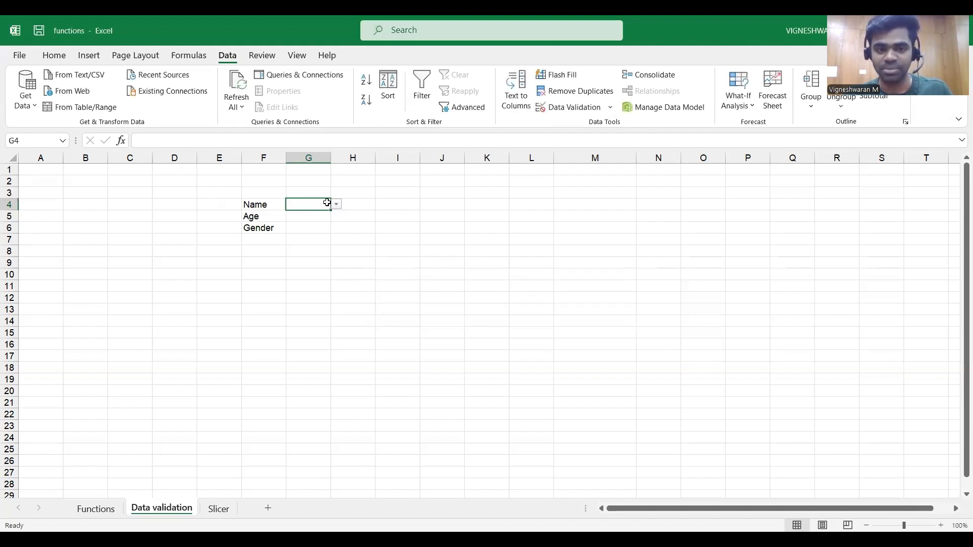
Set the error alert for G4's data validation to the Information style with the title Value Range
left_click(598, 108)
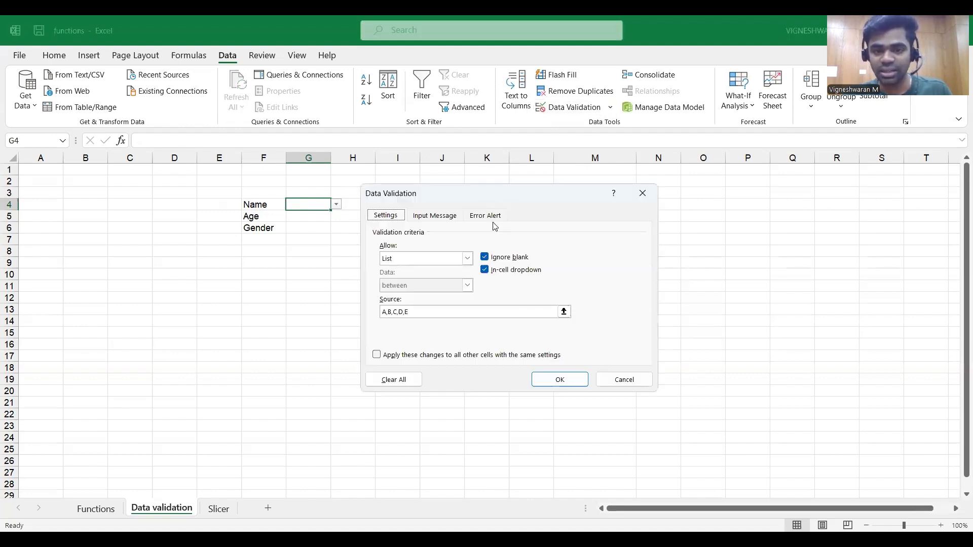
left_click(487, 217)
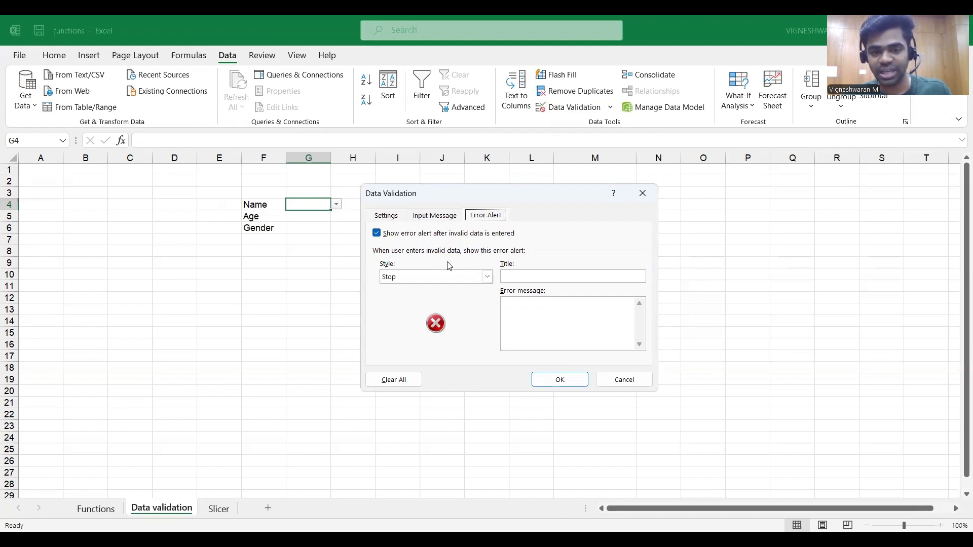
left_click(487, 276)
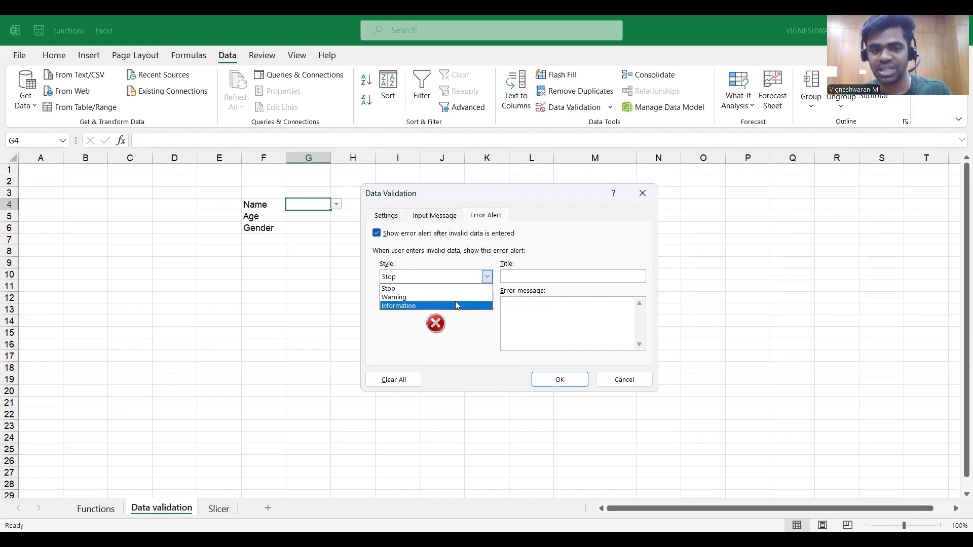
left_click(455, 306)
left_click(531, 277)
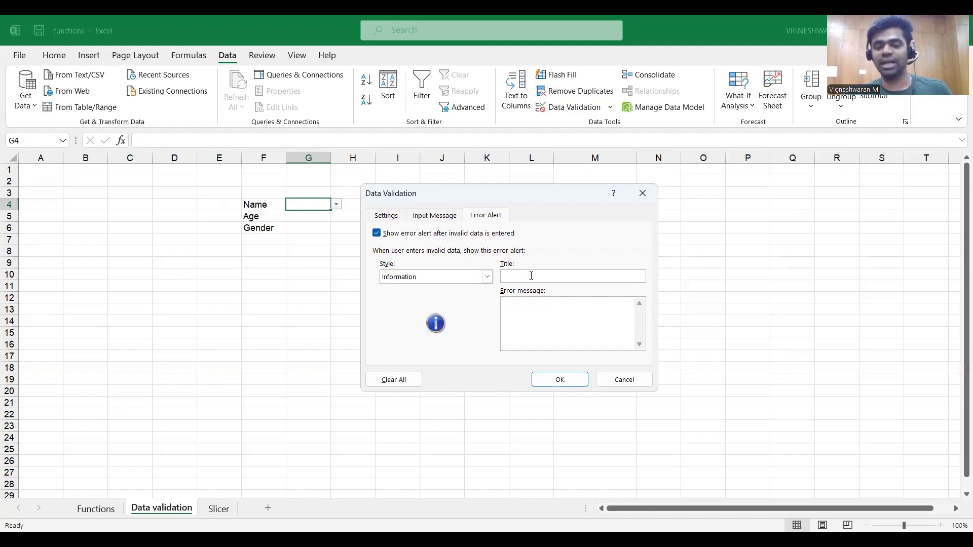
type("Value")
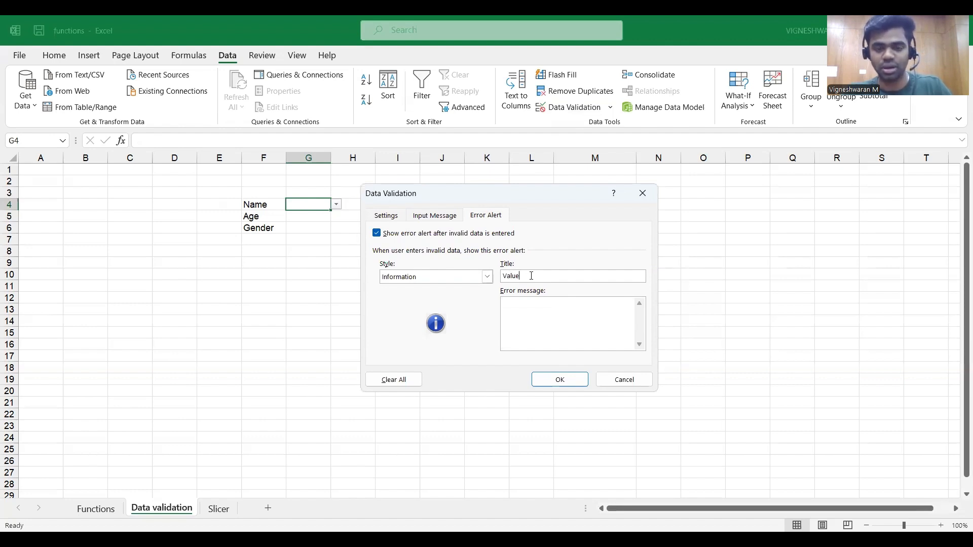
type(" Range")
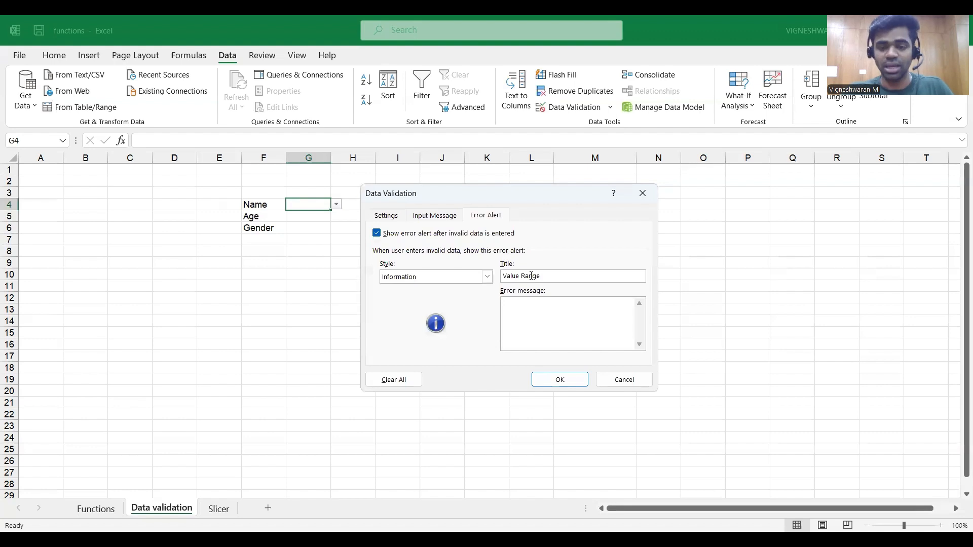
Add the error message "In this cell, only the students A,B,C,D,E can enter their values" and apply the validation to G4
left_click(523, 303)
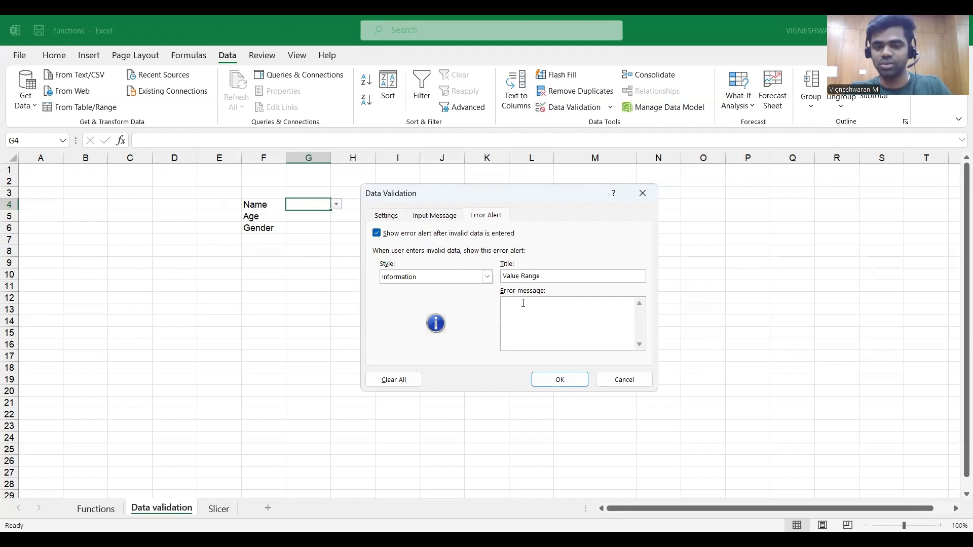
type("In this cell")
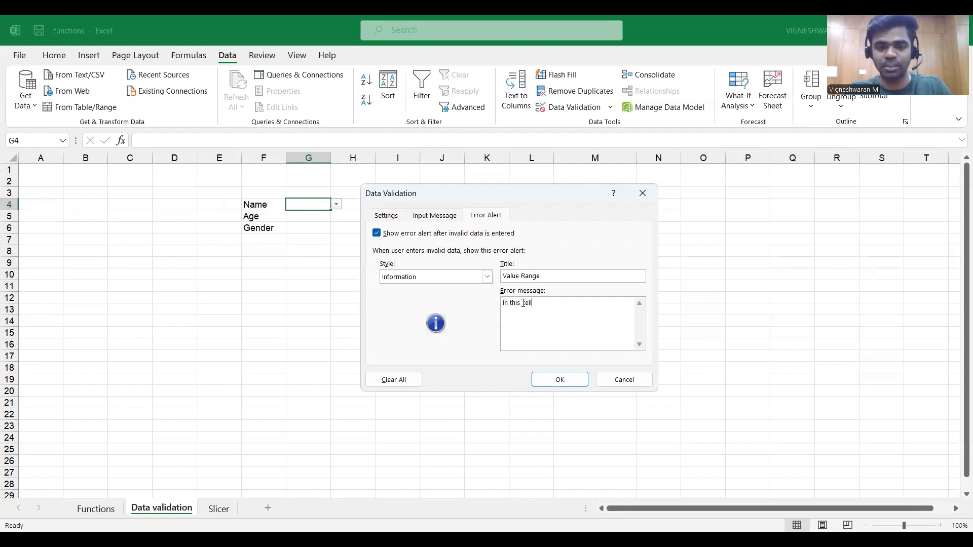
type(", only the students A,B,")
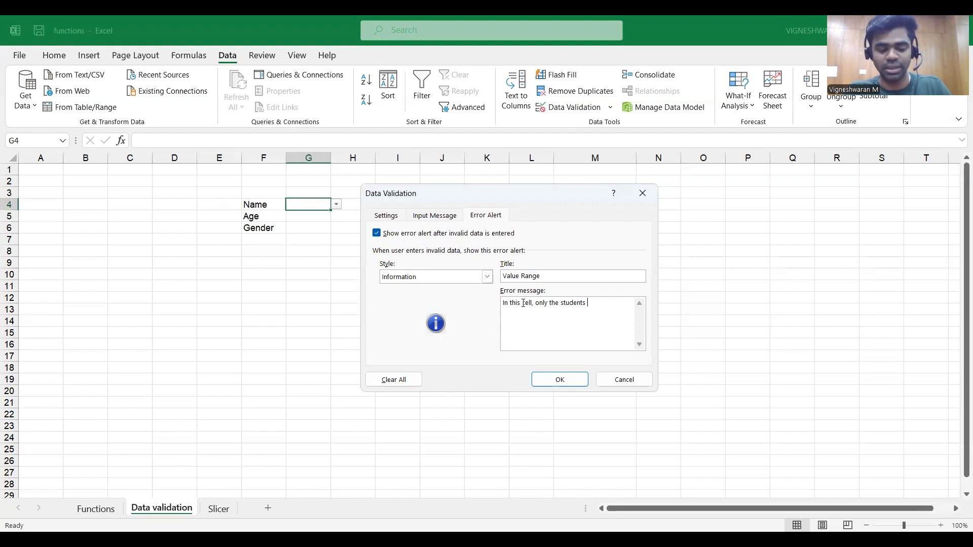
type("D")
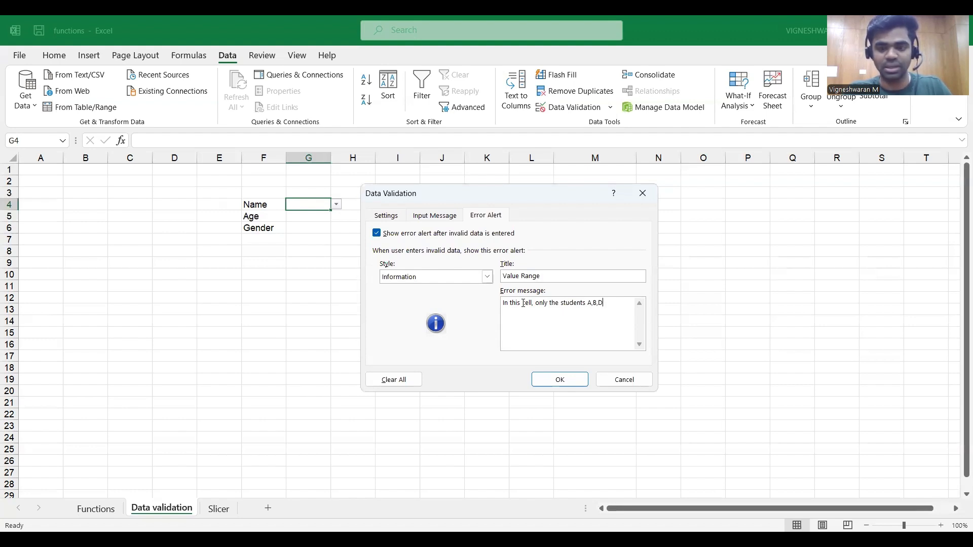
key("BackSpace")
type("C,D,")
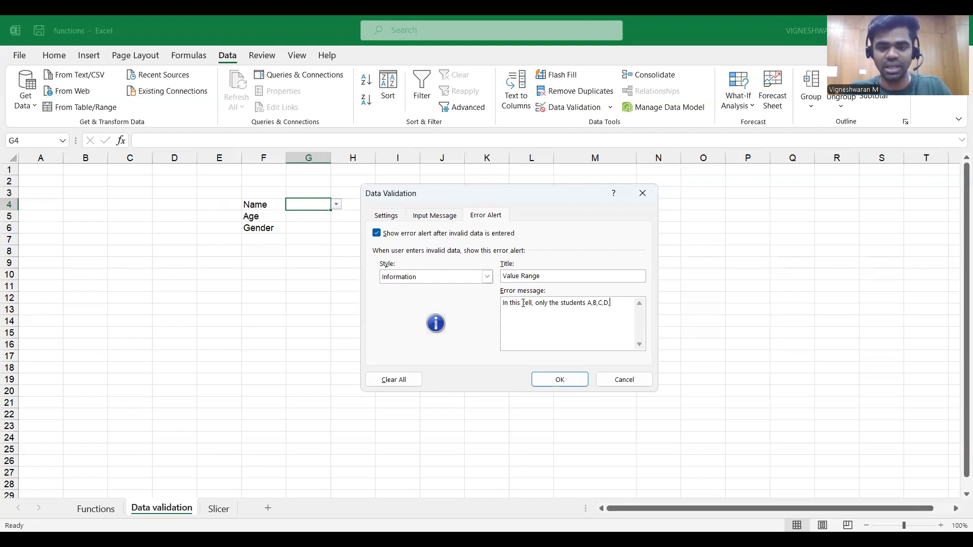
type("E can")
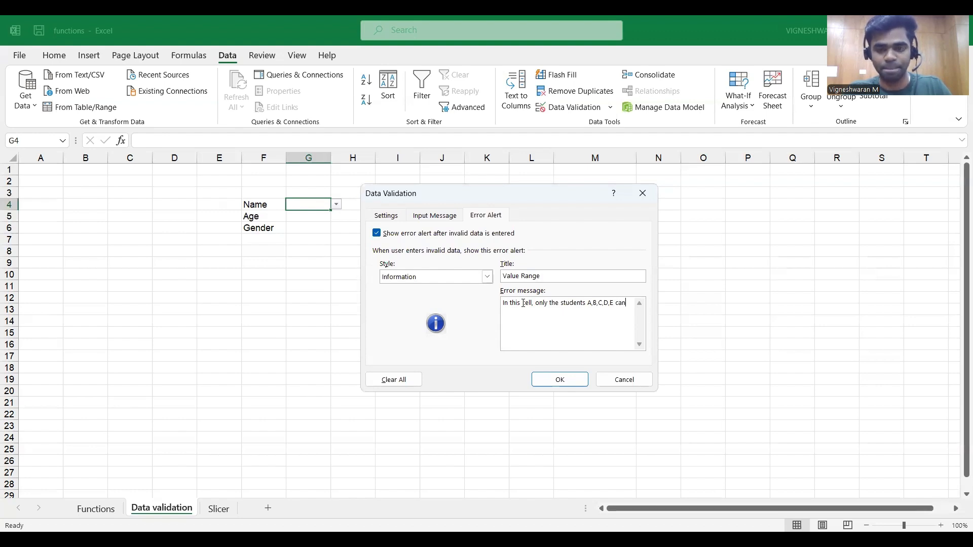
type(" enter their")
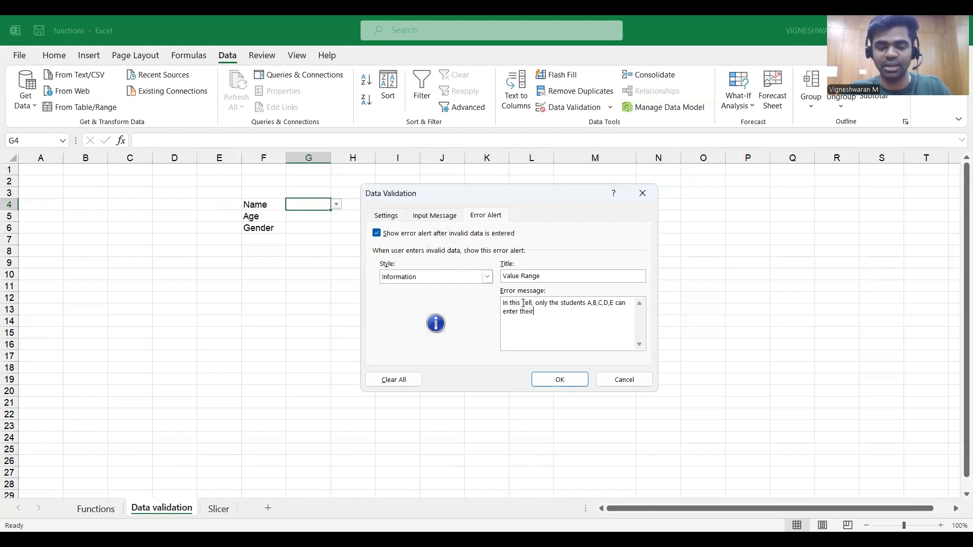
type(" values")
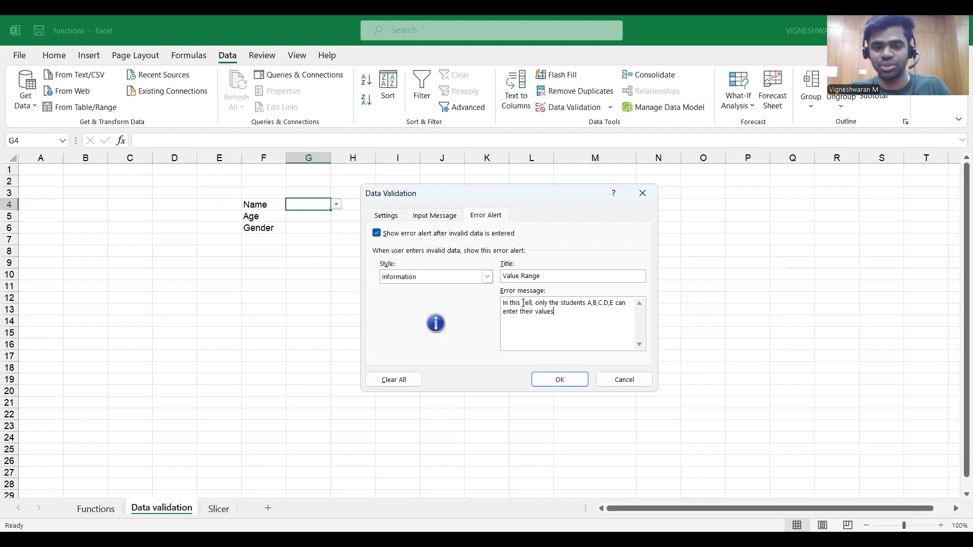
left_click(560, 379)
left_click(228, 262)
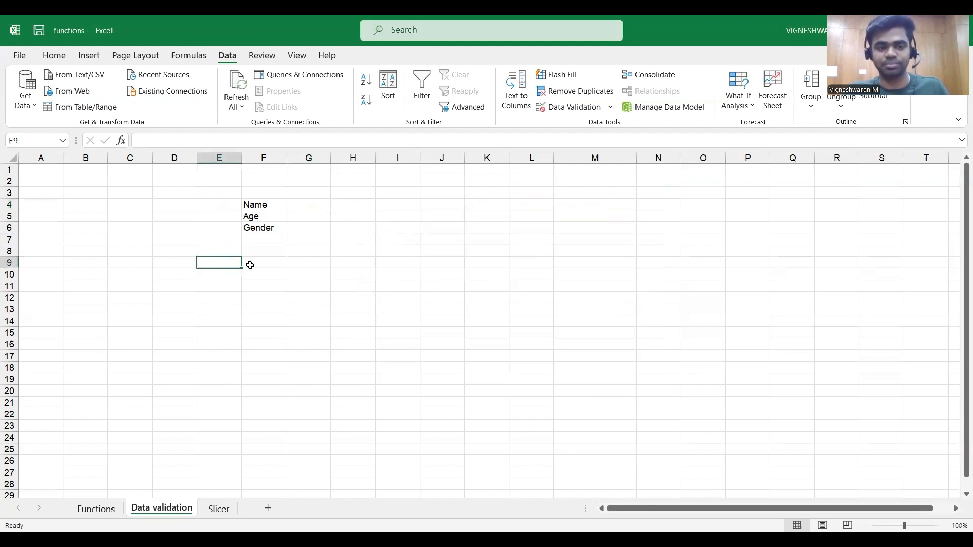
Test the custom alert by entering lowercase a in G4 and accepting the entry despite the alert
left_click(312, 206)
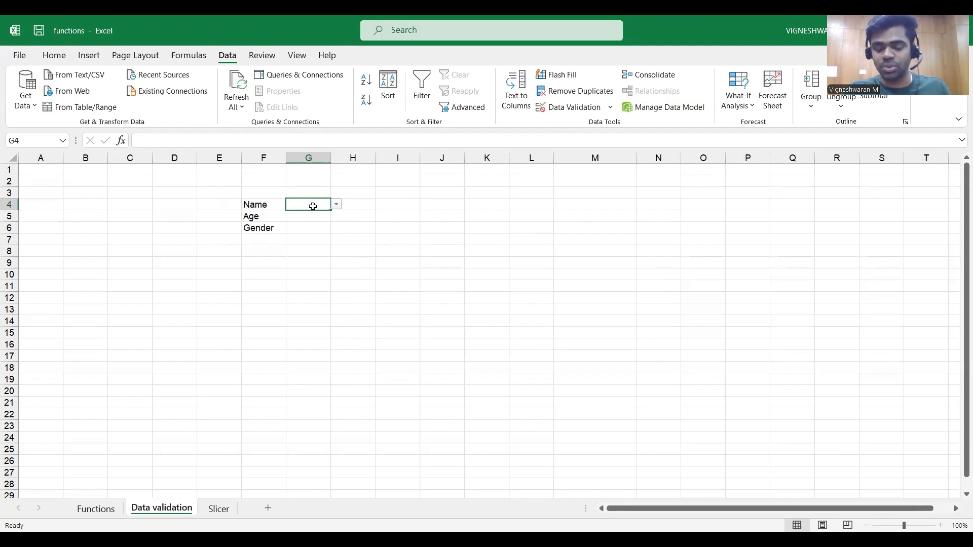
type("a")
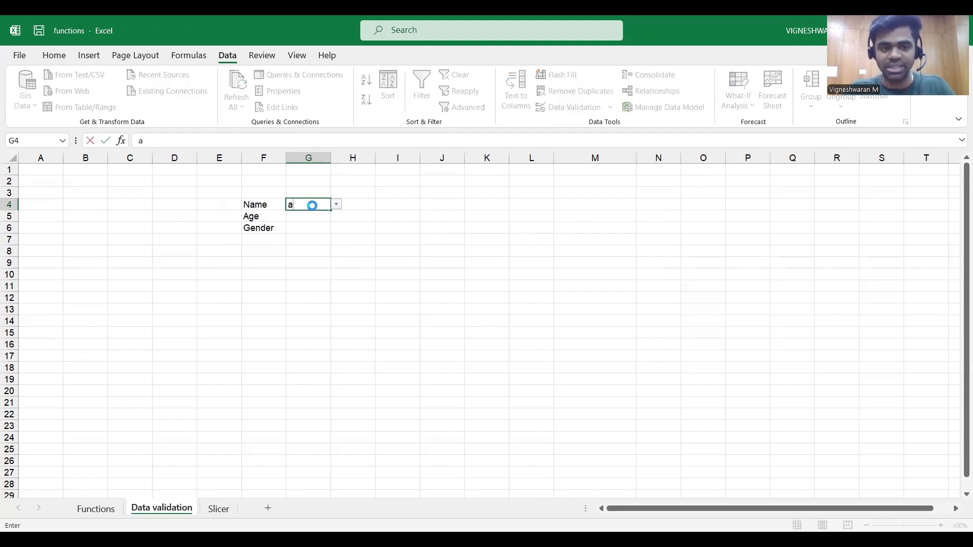
key("Return")
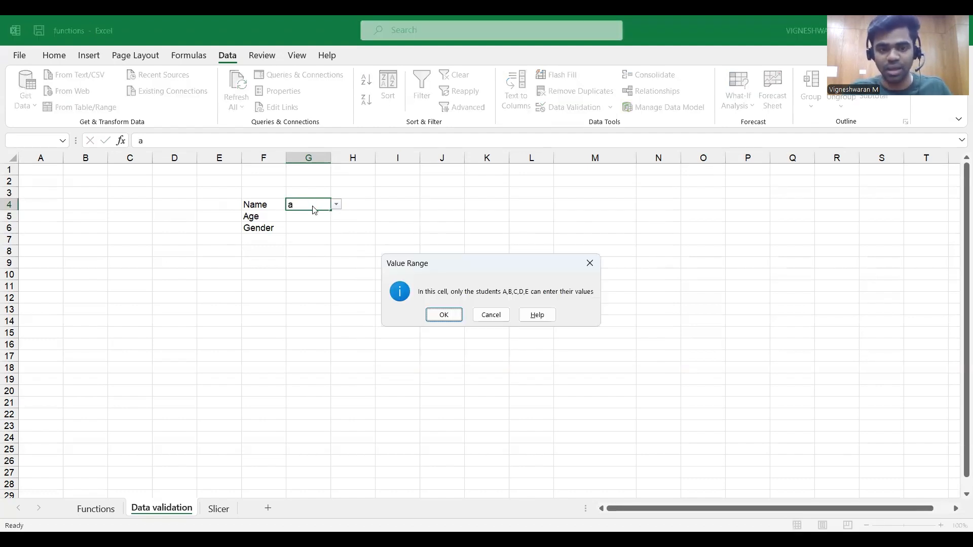
left_click(444, 315)
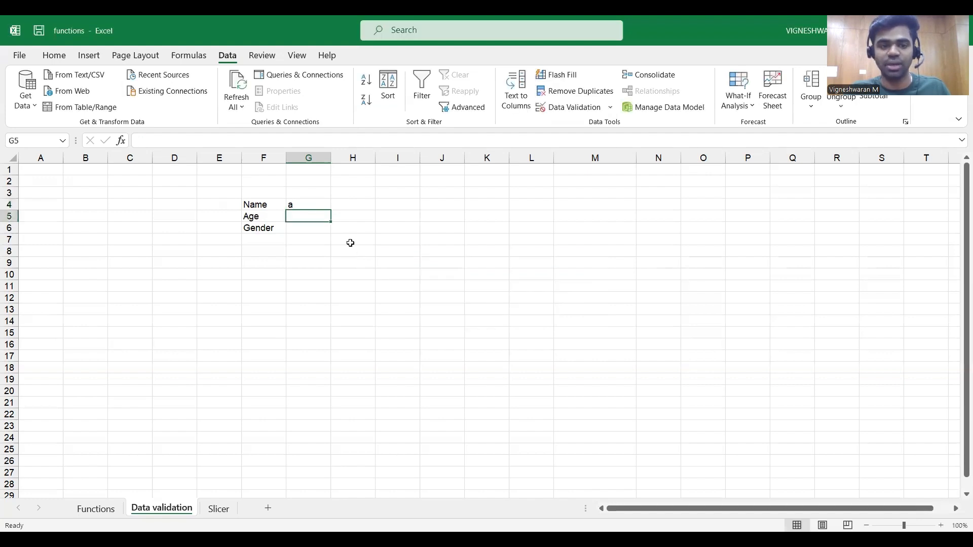
Replace the entry in G4 with uppercase A
left_click(318, 205)
key("BackSpace")
type("A")
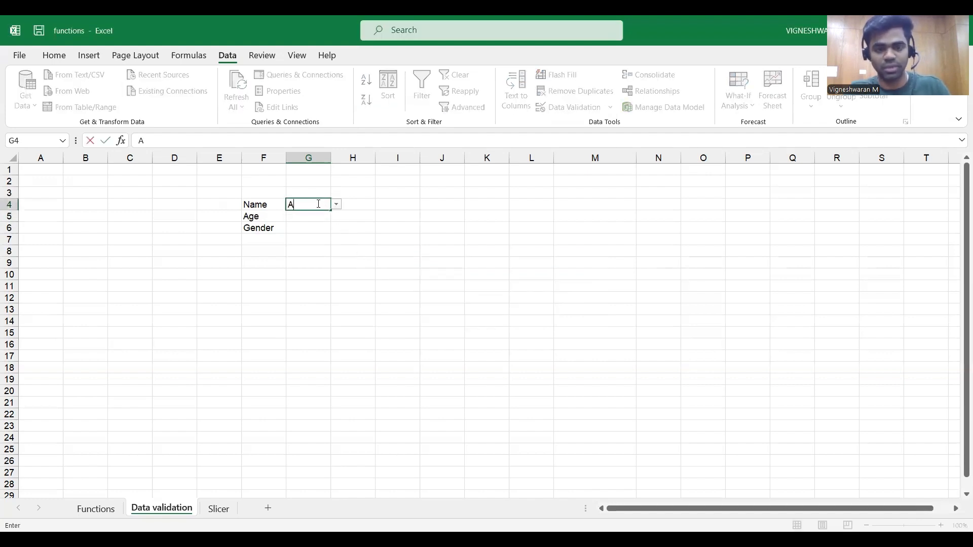
key("Return")
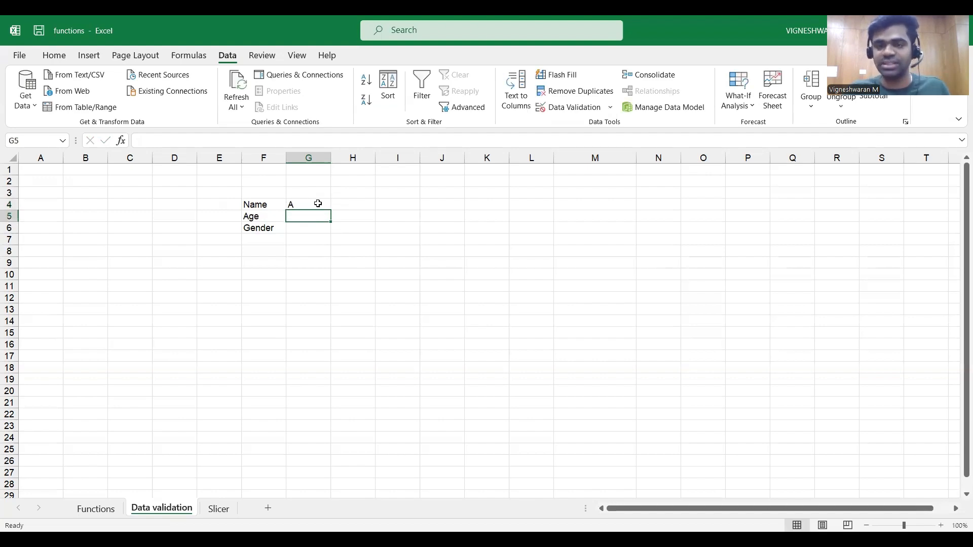
Try to enter P in G4 and dismiss the Value Range alert without accepting the entry
left_click(318, 204)
key("BackSpace")
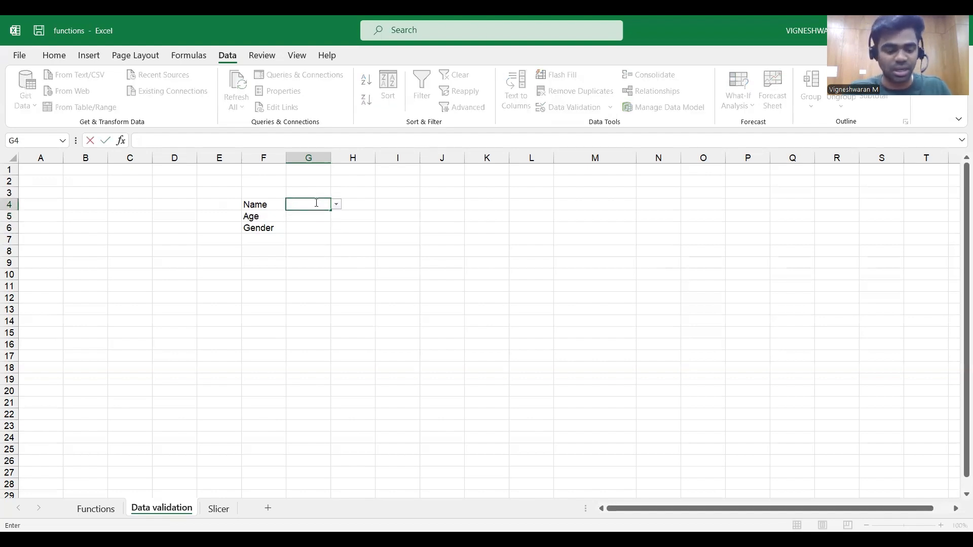
type("P")
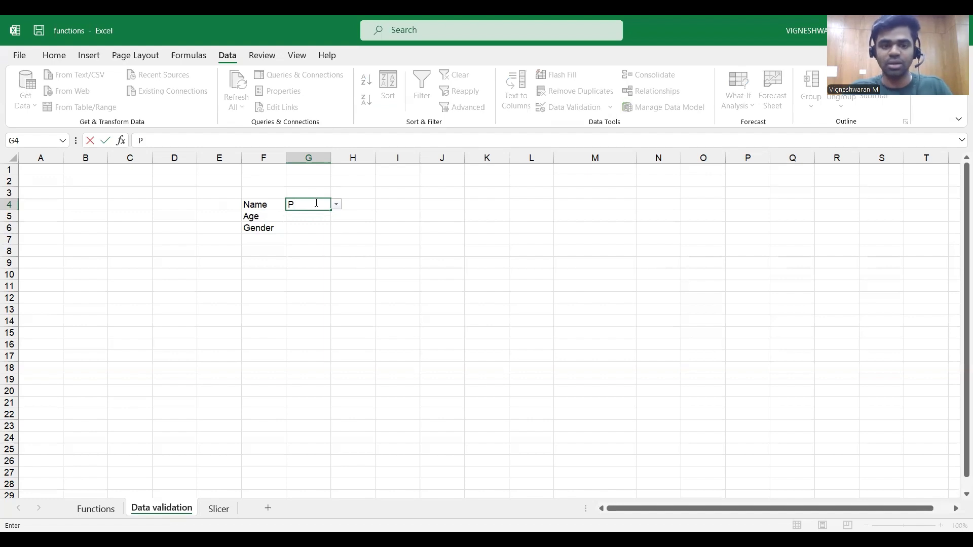
left_click(364, 248)
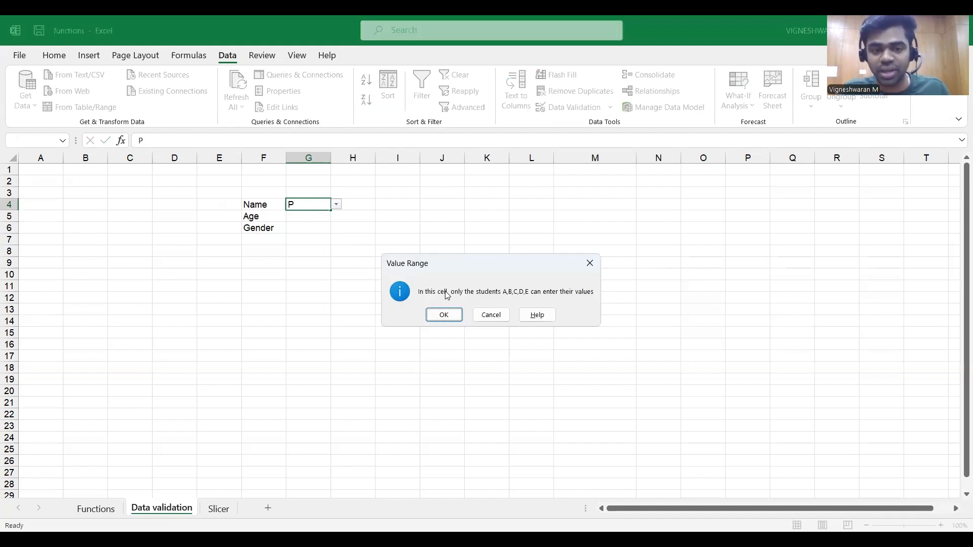
left_click(594, 263)
Apply a Whole number data validation rule to G5 beside Age, allowing values between 20 and 25
left_click(309, 214)
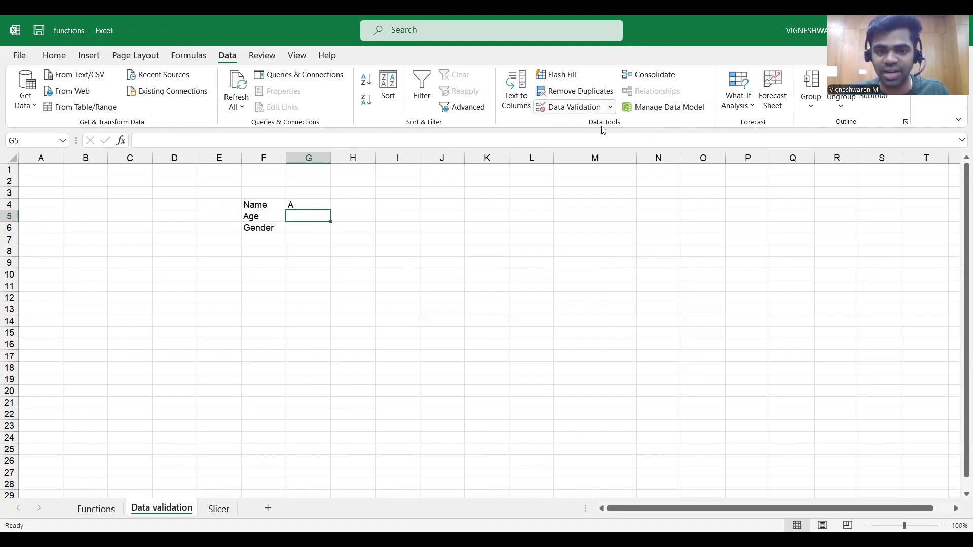
left_click(570, 107)
left_click(398, 217)
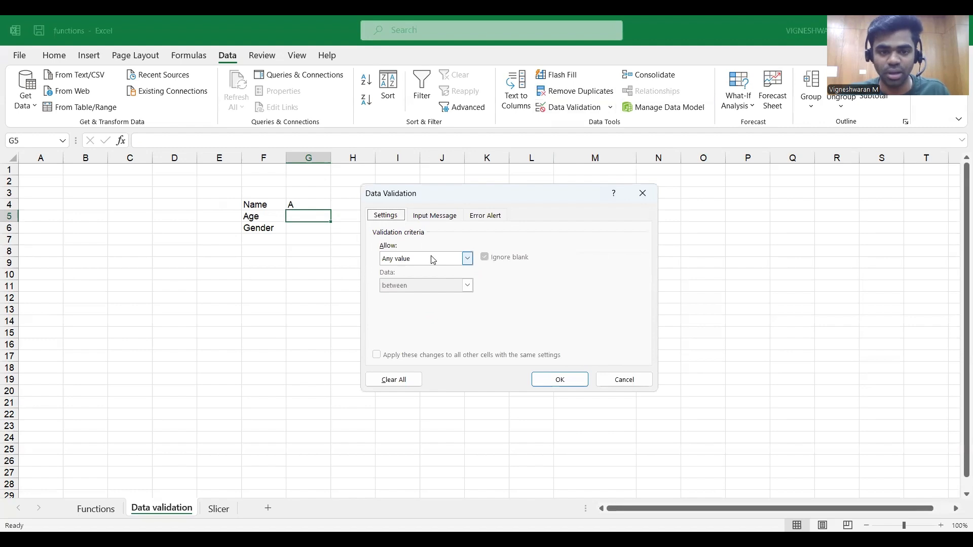
left_click(468, 261)
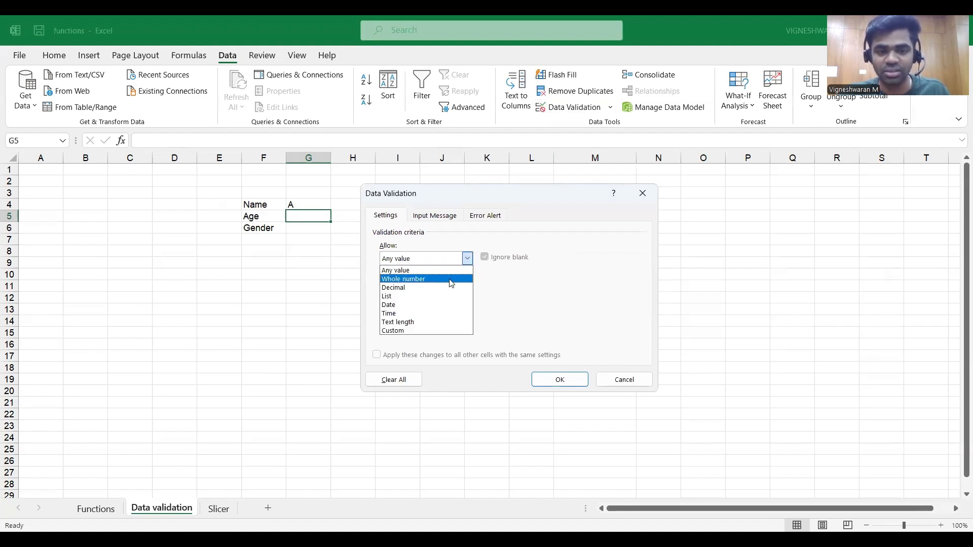
left_click(451, 280)
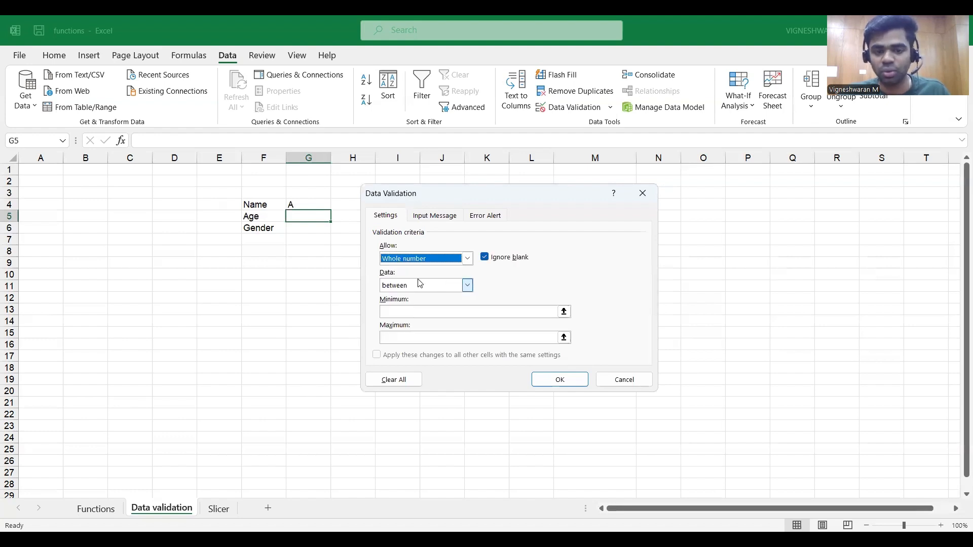
left_click(467, 286)
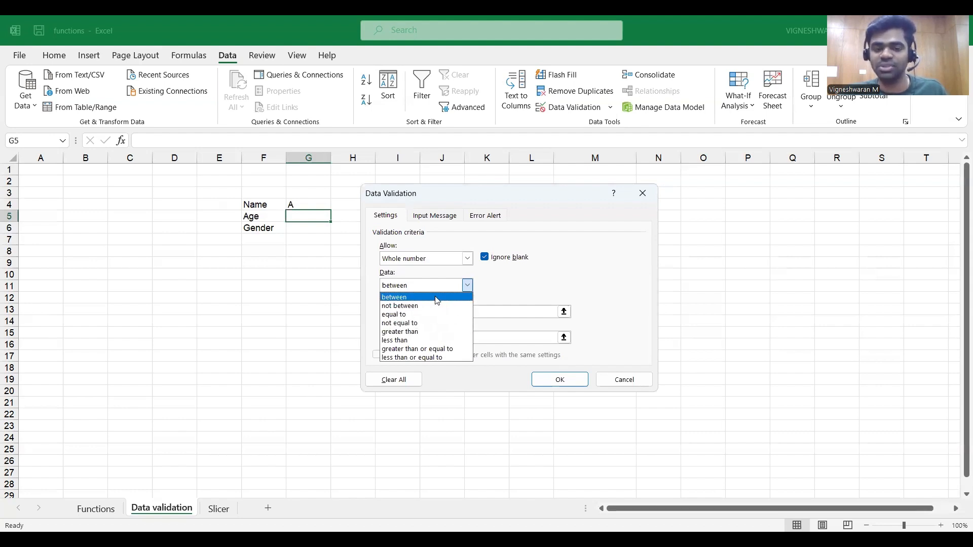
left_click(437, 301)
left_click(433, 315)
type("20")
left_click(432, 333)
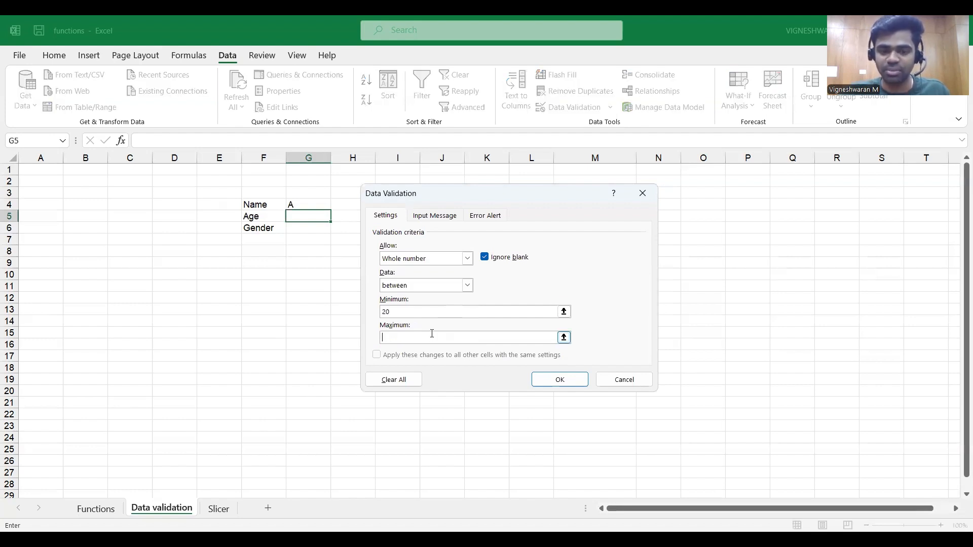
type("25")
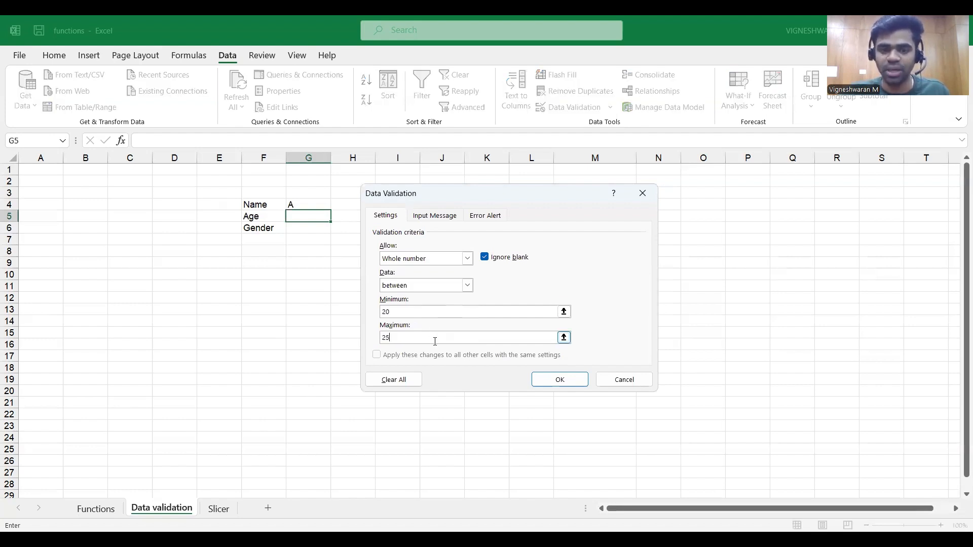
left_click(545, 381)
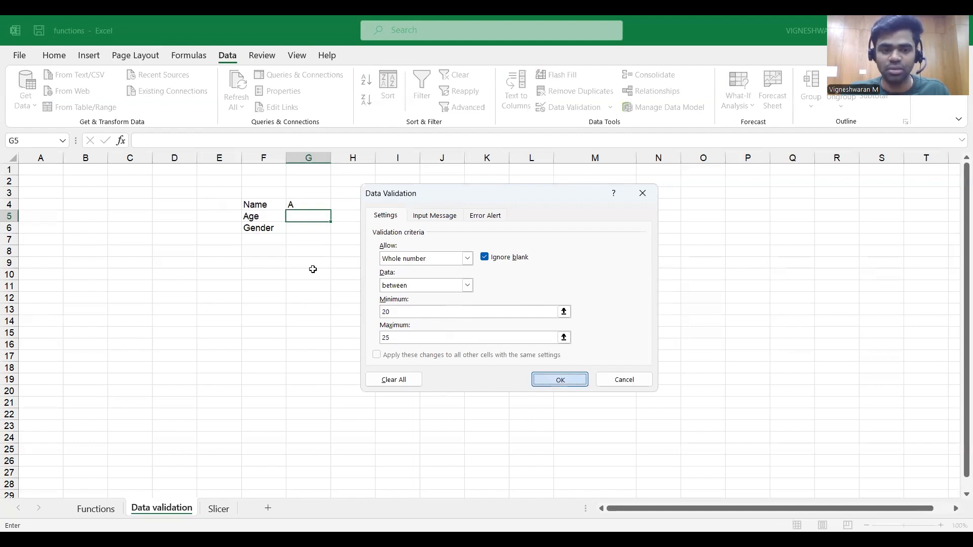
Test the age rule with in-range values, entering 20 in G5 and replacing it with 23
type("20")
key("Return")
left_click(303, 214)
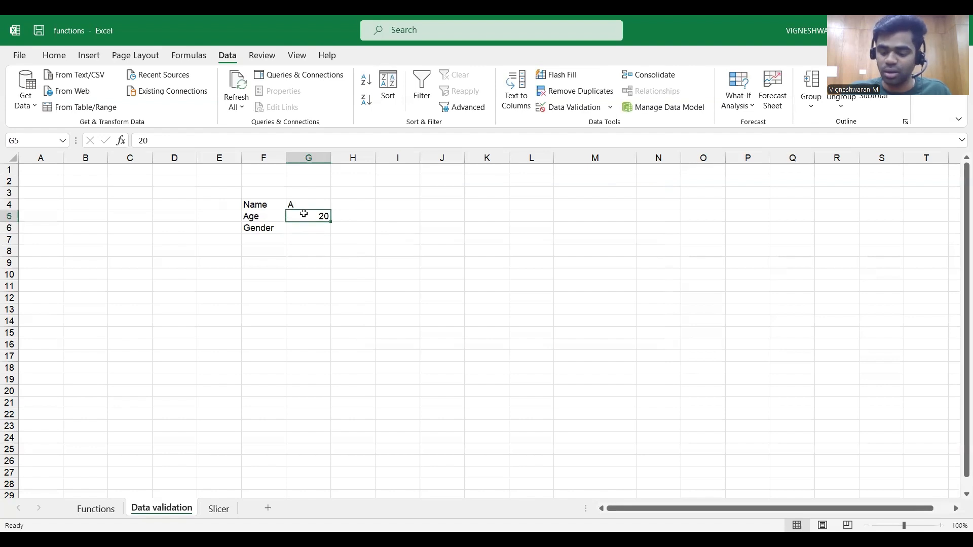
type("23")
key("Return")
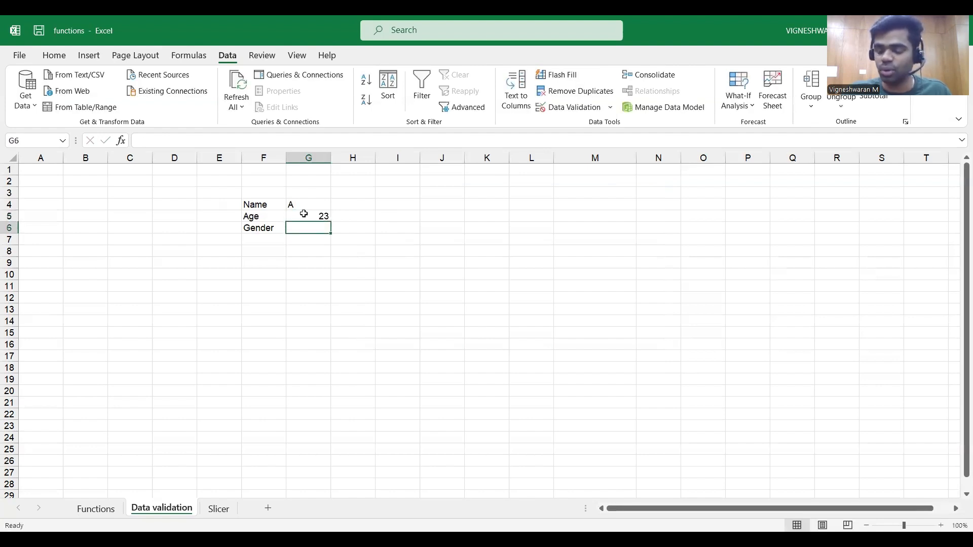
Try to enter the out-of-range age 30 in G5 and dismiss the validation alert without accepting the entry
left_click(304, 213)
type("30")
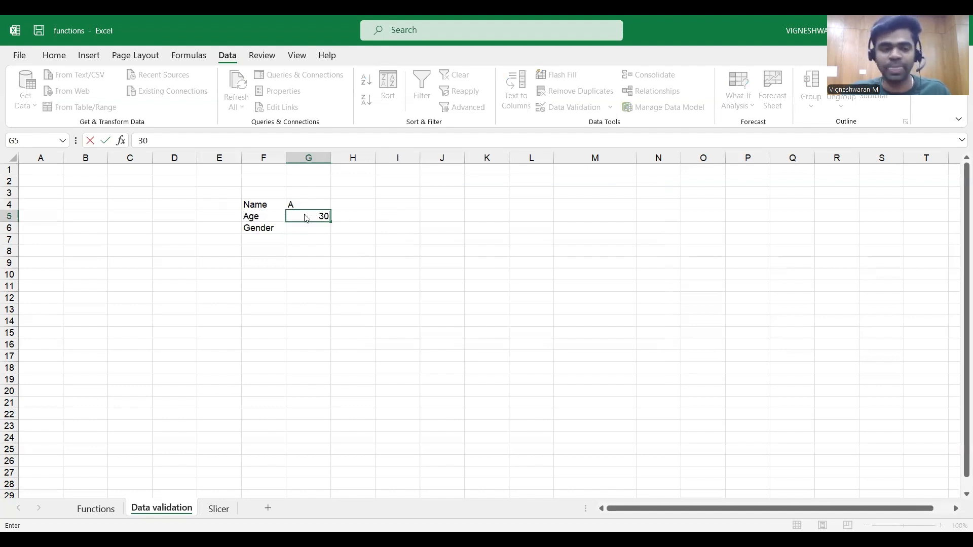
key("Return")
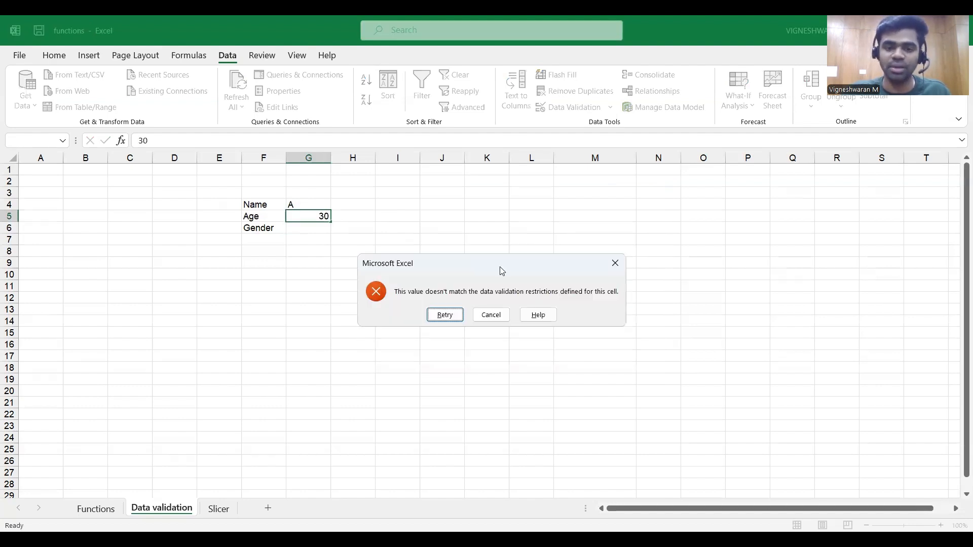
left_click(610, 262)
left_click(310, 229)
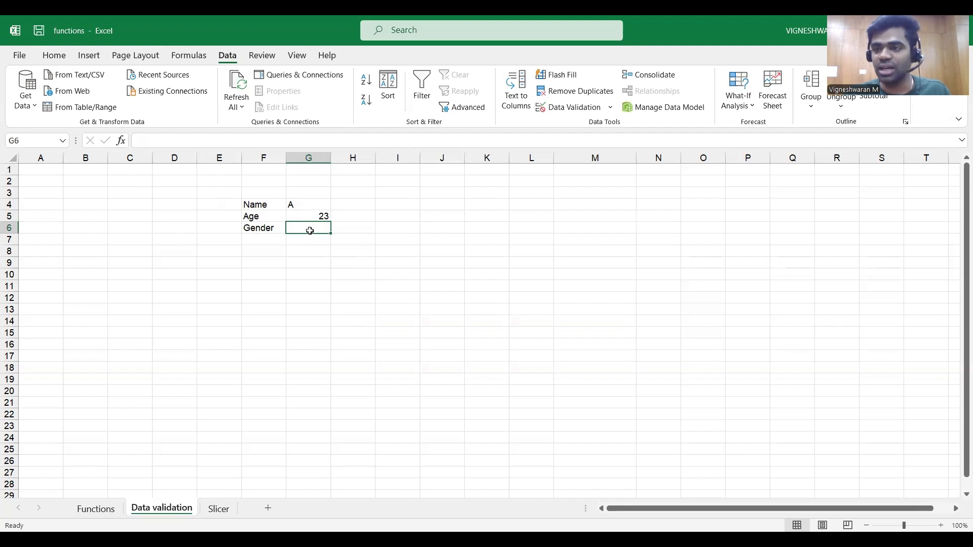
left_click(604, 117)
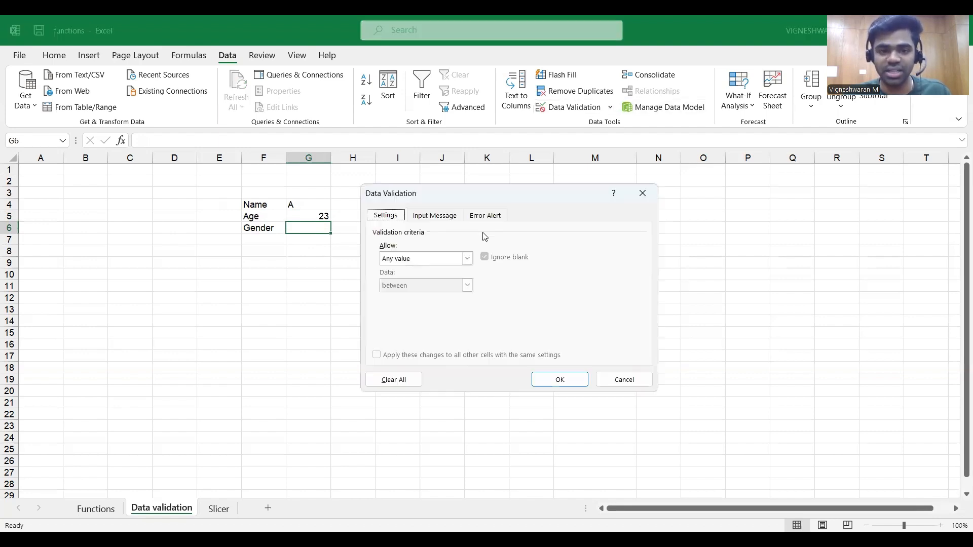
left_click(467, 259)
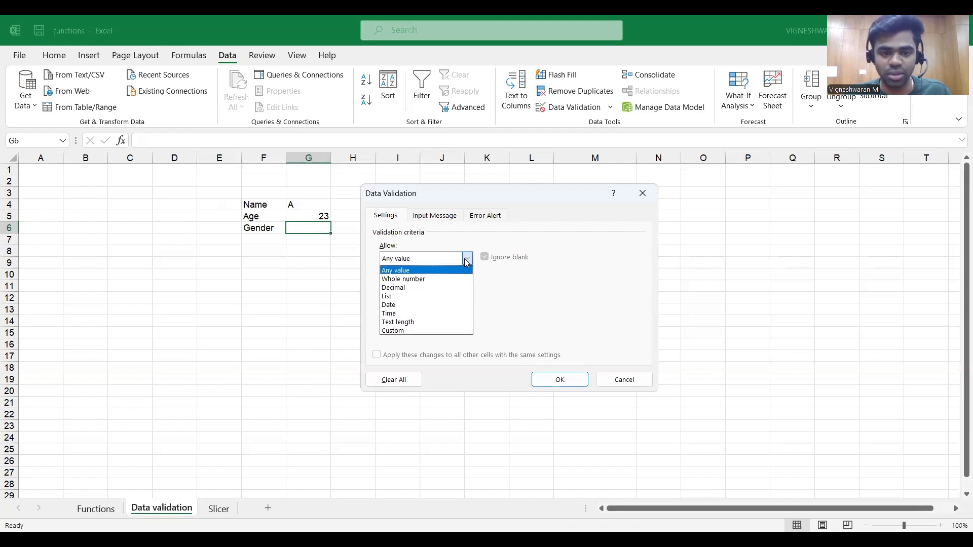
left_click(450, 299)
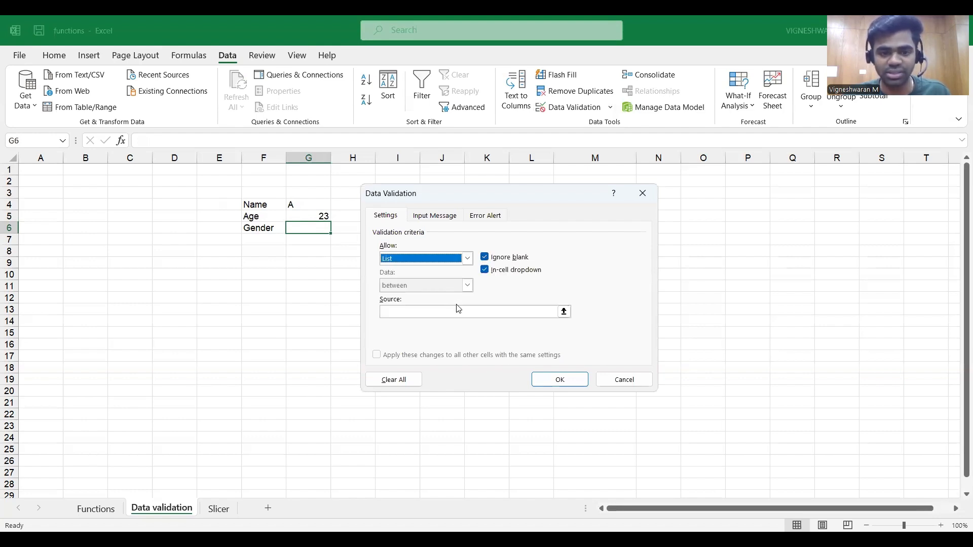
left_click(456, 311)
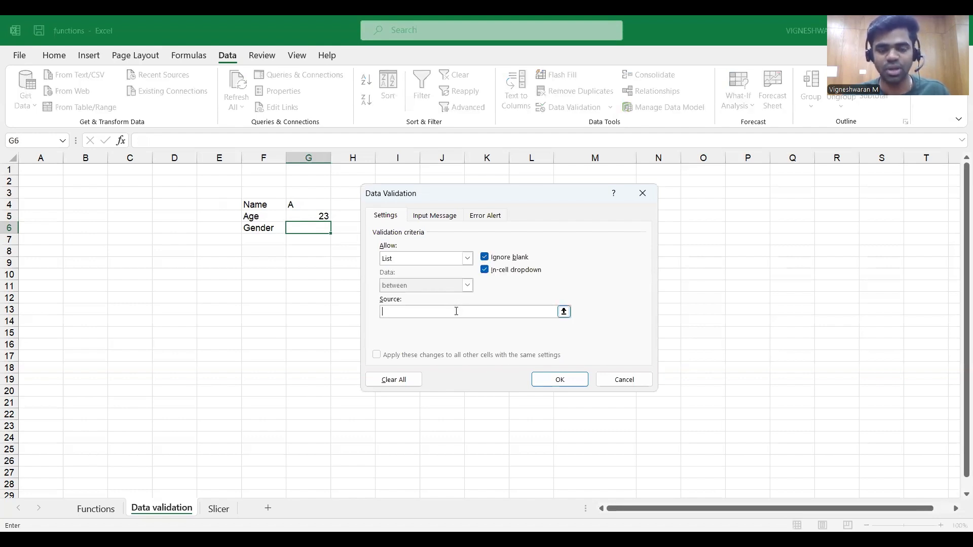
left_click(643, 200)
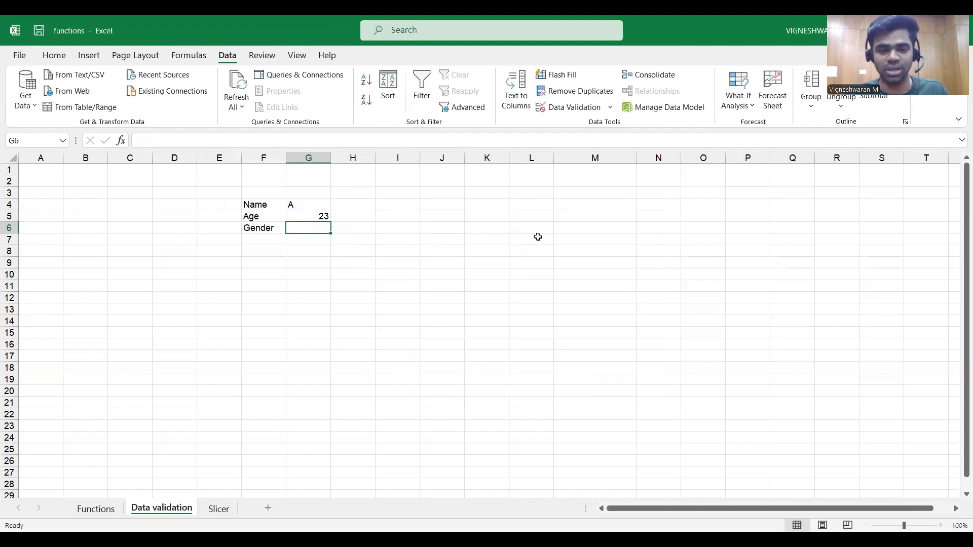
Enter the gender options Male in L7 and Female in L8
left_click(538, 237)
type("Male")
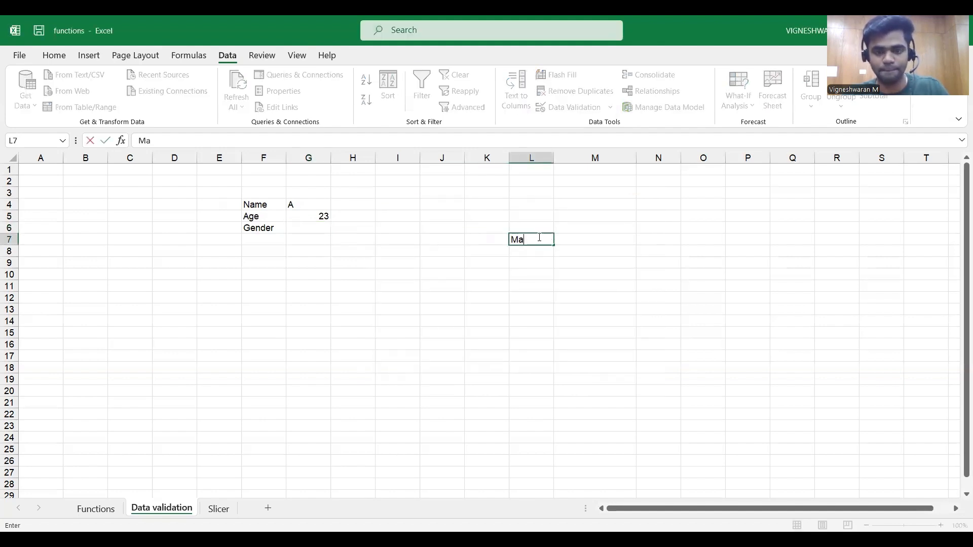
key("Return")
type("Female")
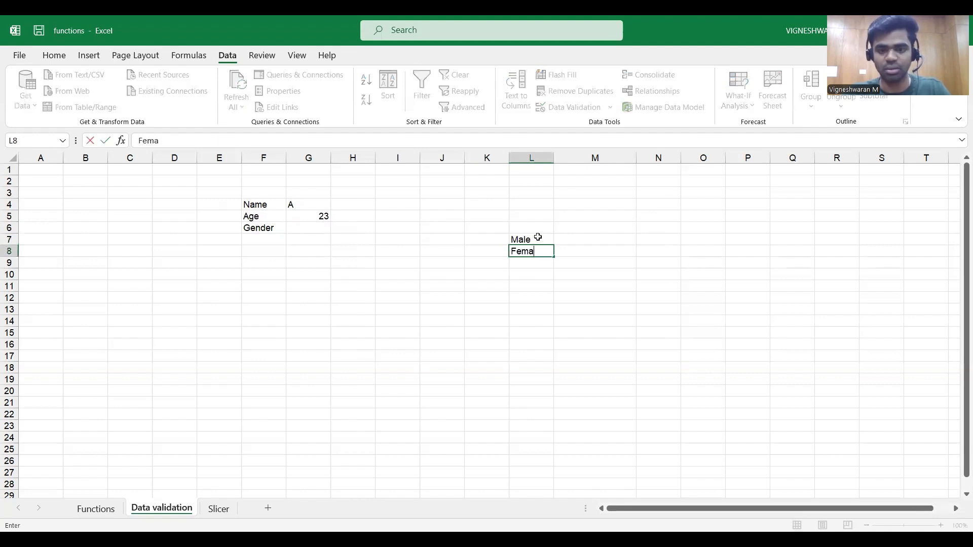
Apply a List data validation rule to G6 beside Gender, using L7:L8 as the source
left_click(301, 231)
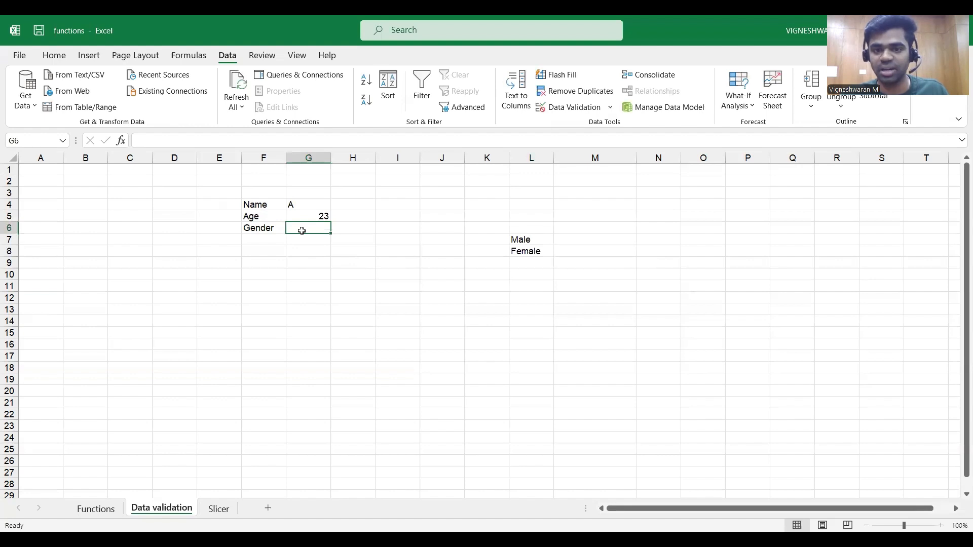
left_click(607, 113)
left_click(467, 259)
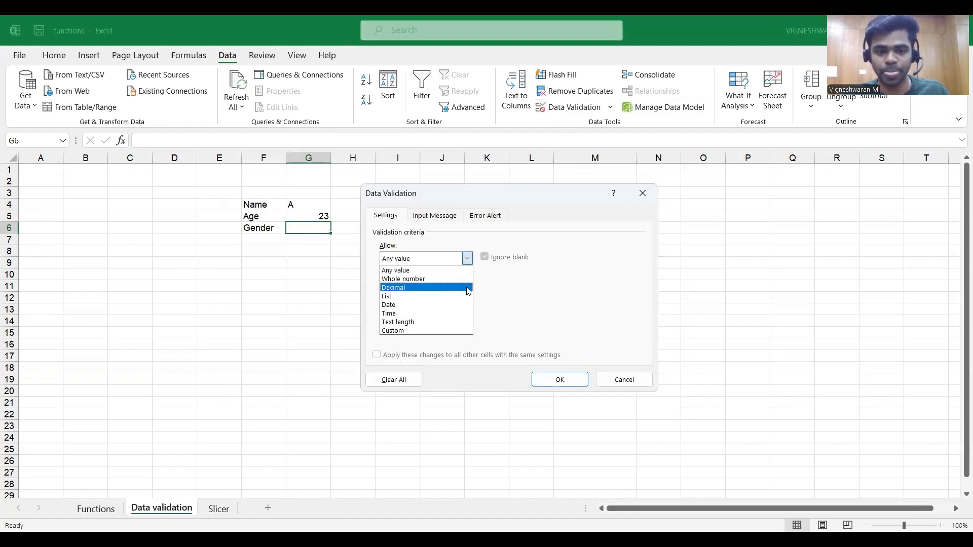
left_click(465, 297)
left_click(463, 312)
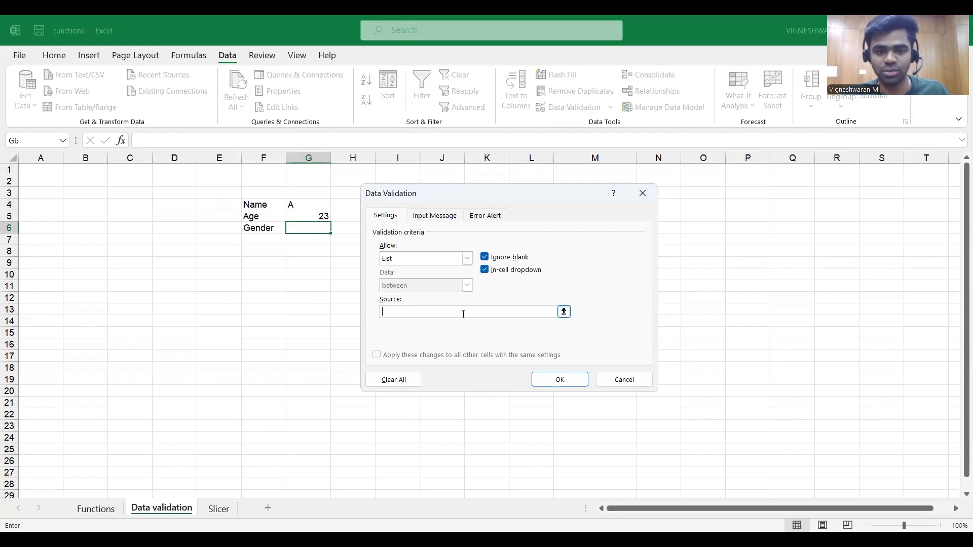
left_click(564, 312)
left_click_drag(524, 238, 524, 247)
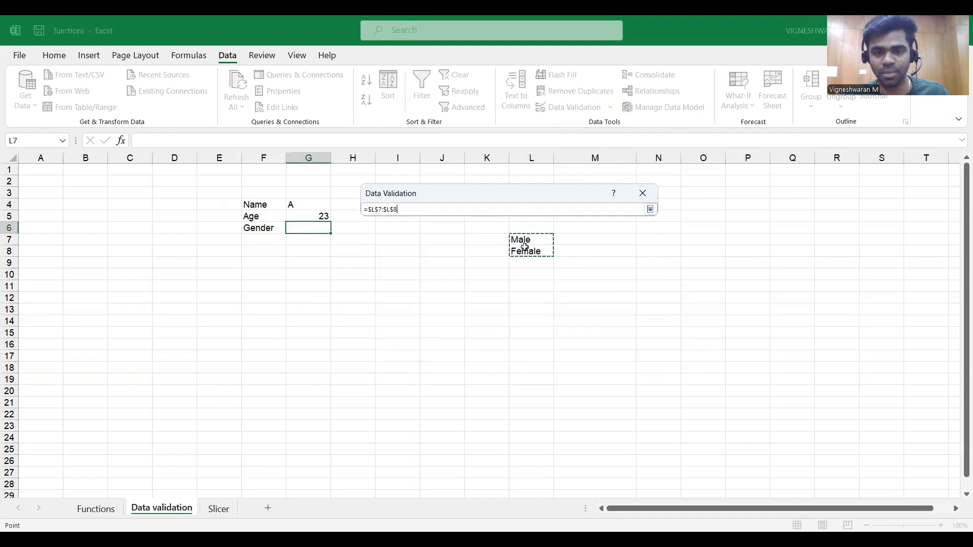
left_click(643, 215)
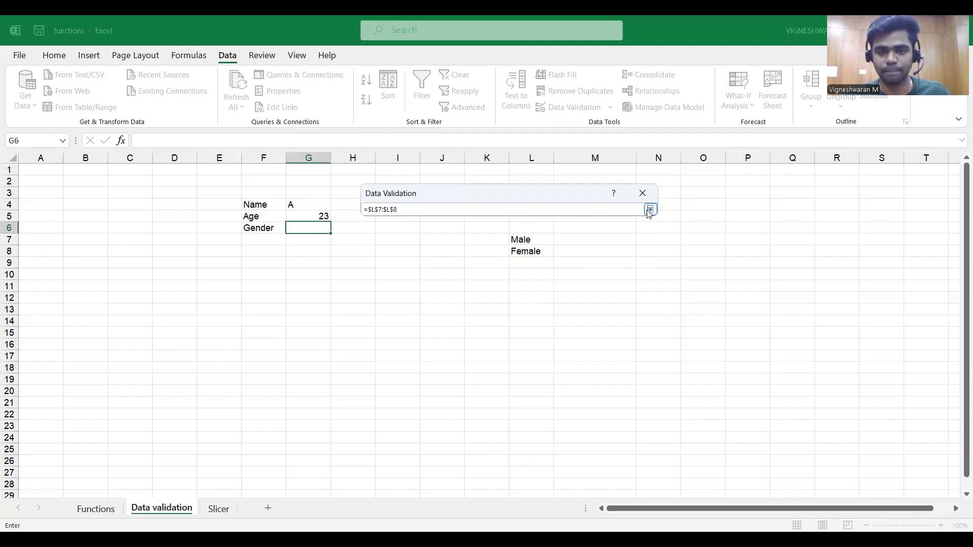
left_click(650, 210)
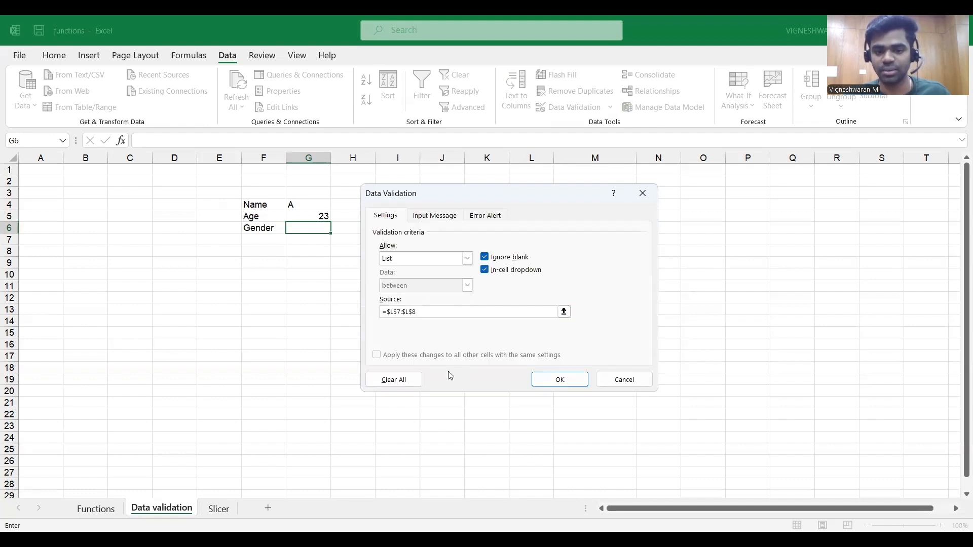
left_click(561, 380)
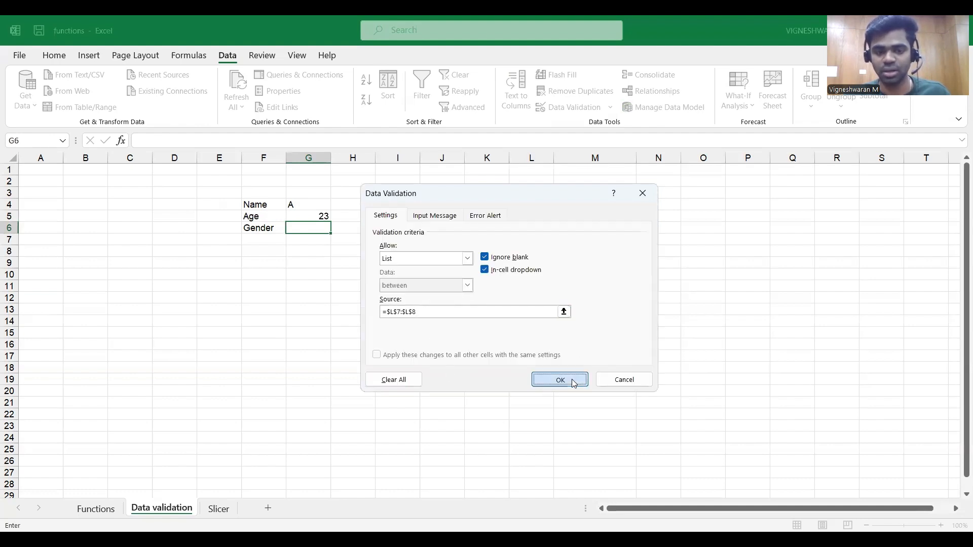
Choose Male from the validation list in G6 as the Gender entry
left_click(336, 228)
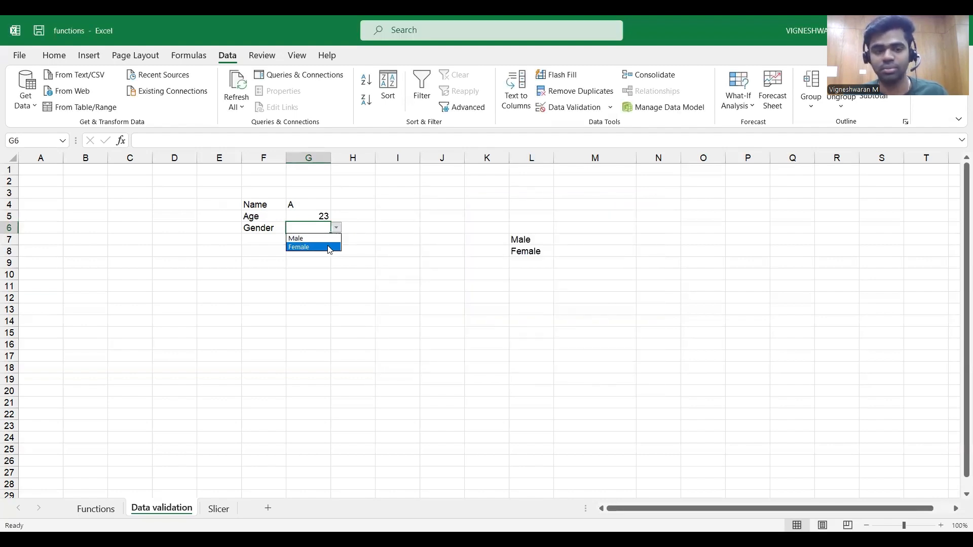
left_click(300, 238)
left_click(311, 263)
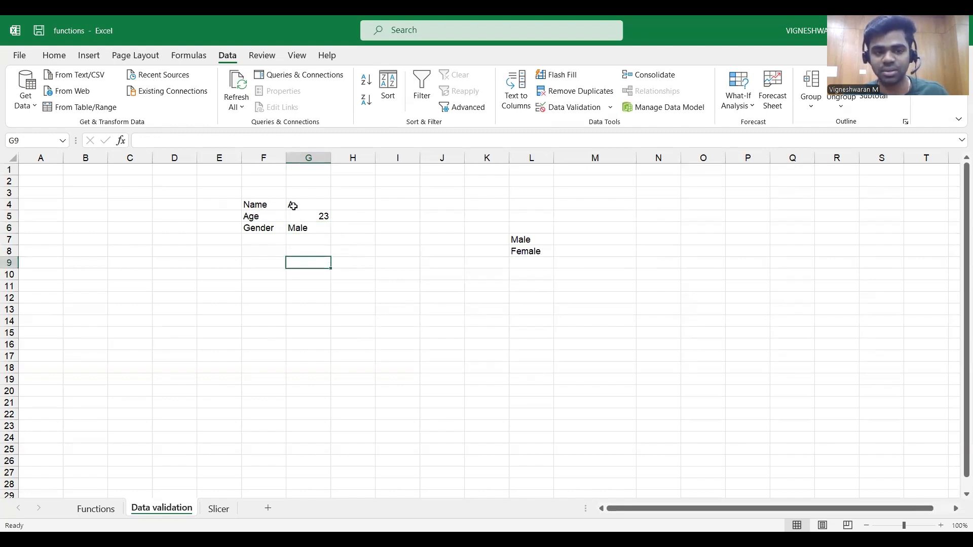
left_click_drag(294, 206, 304, 229)
left_click(263, 285)
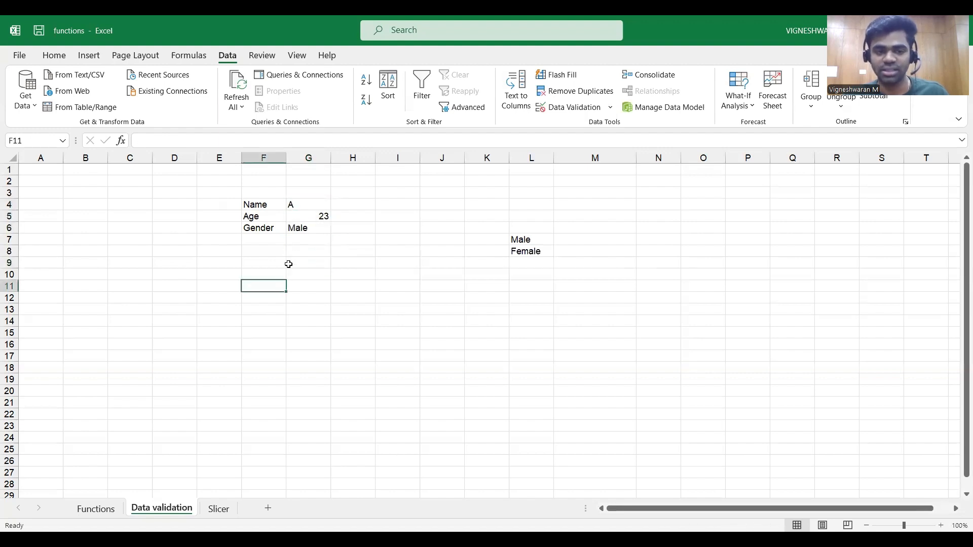
Clear all data validation settings from the Gender cell G6
left_click(313, 227)
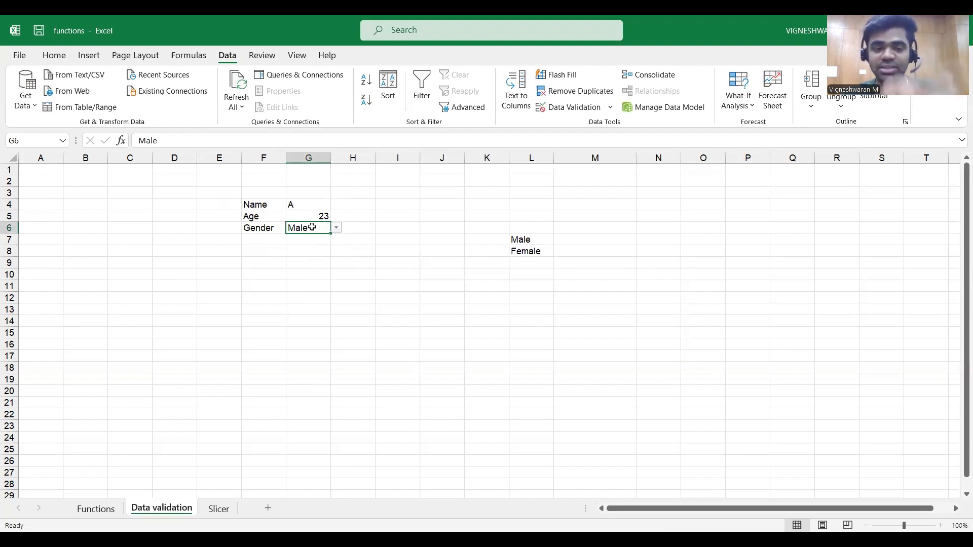
left_click(611, 107)
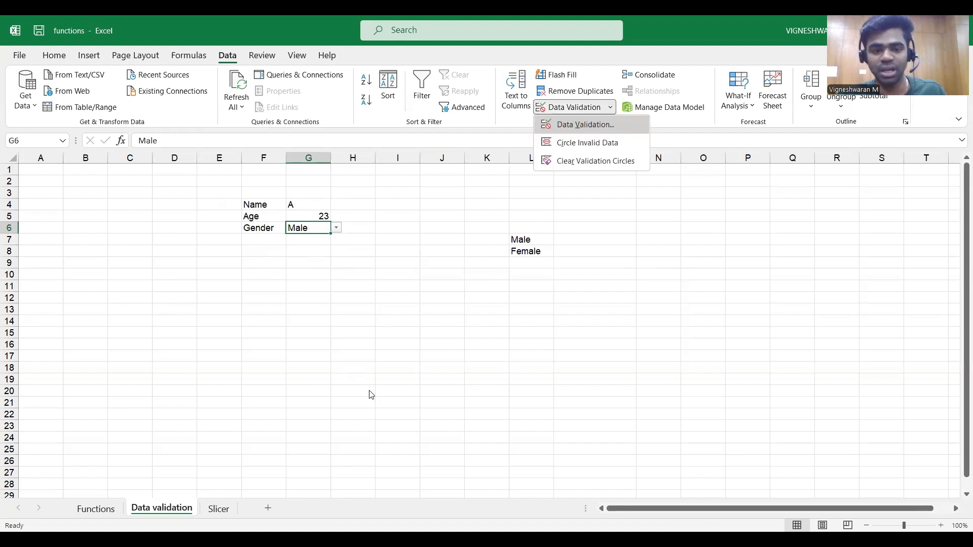
key("Return")
left_click(389, 388)
left_click(577, 383)
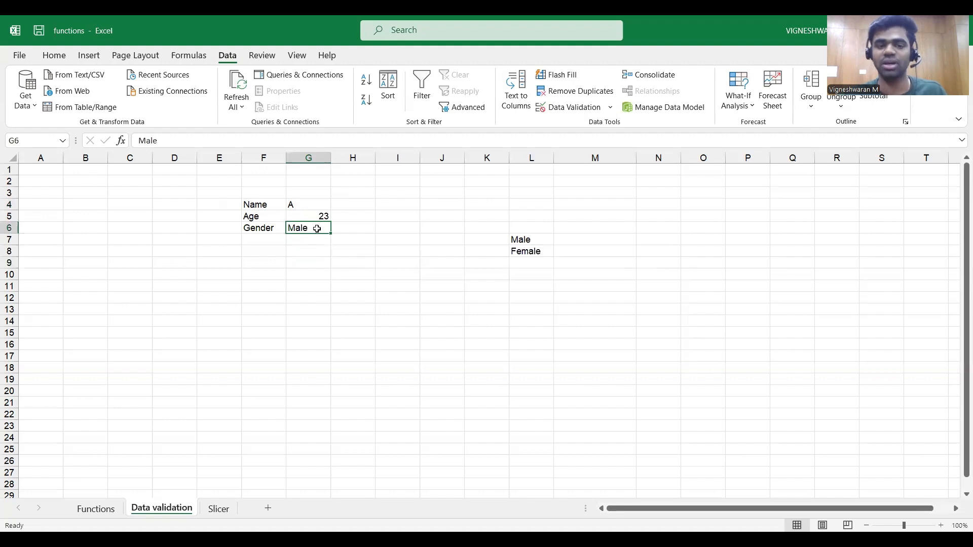
Test the unrestricted cell G6 by replacing its entry with a person's name, and empty the cell again
key("BackSpace")
type("vicky")
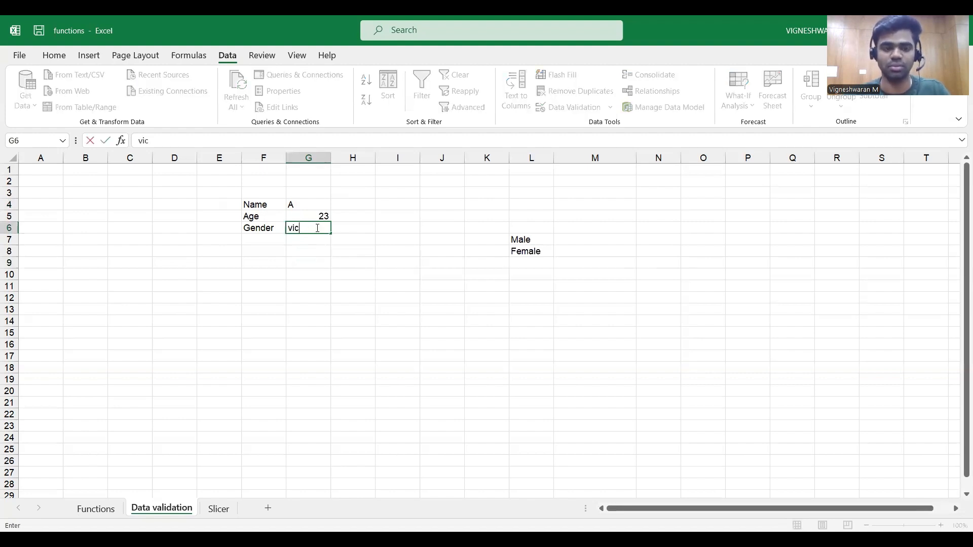
key("Return")
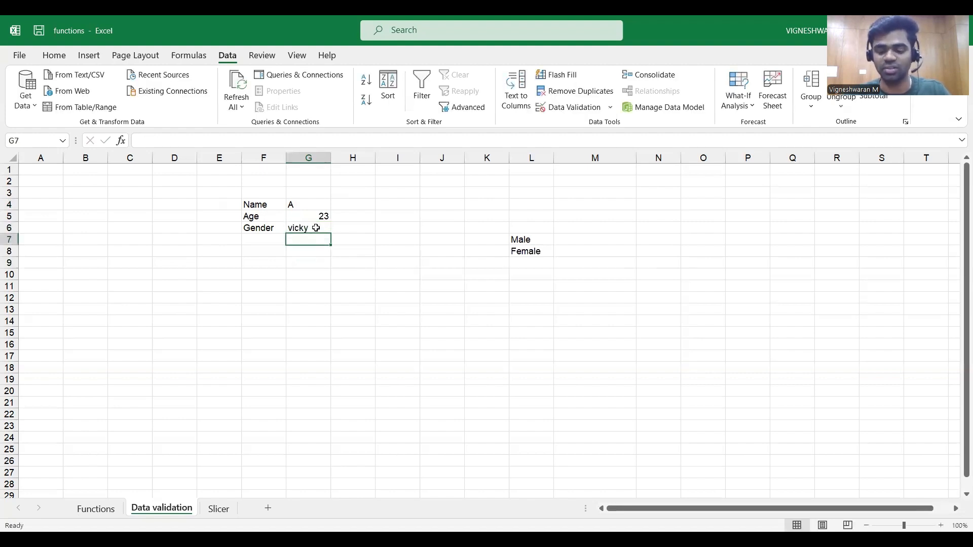
left_click(316, 228)
key("BackSpace")
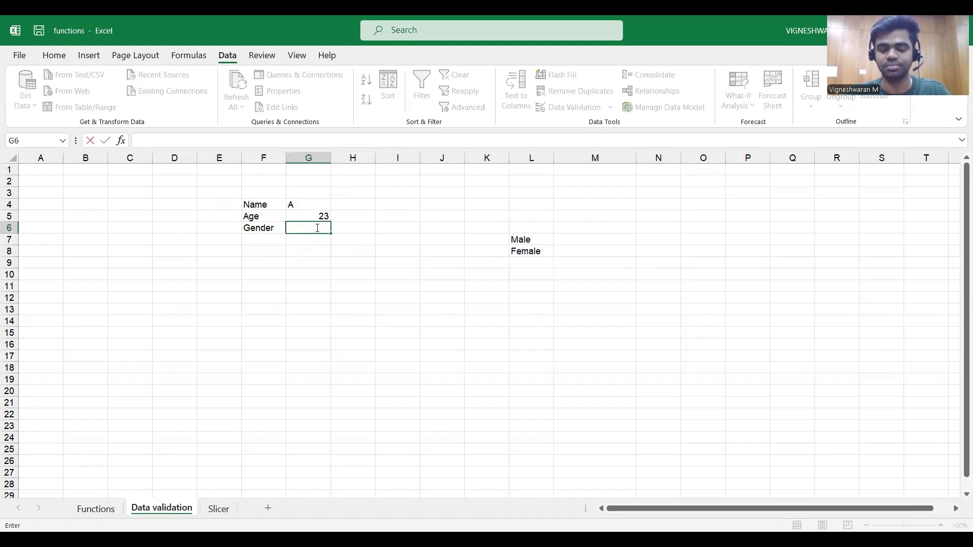
key("Return")
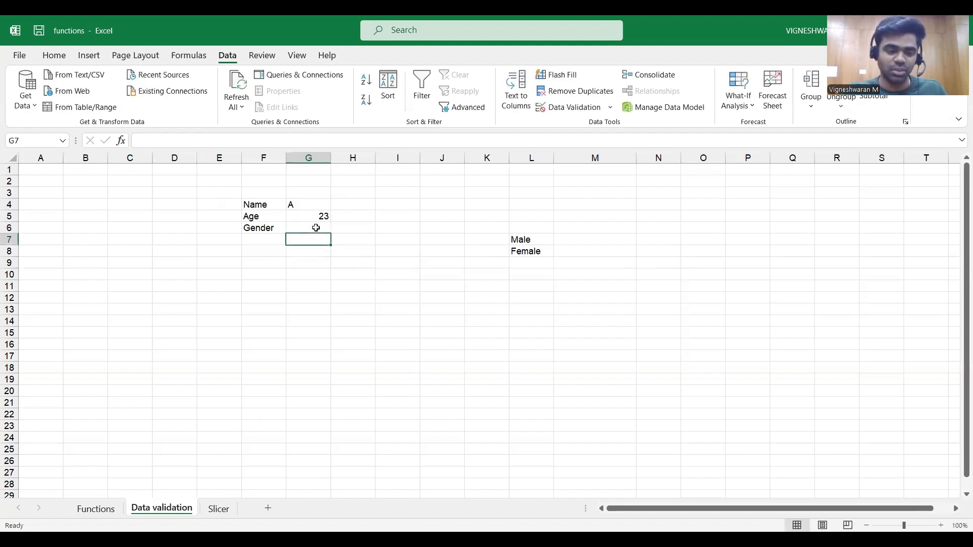
Copy the holiday package data, from Country to Holiday ID with headers, from the Functions sheet to A1 of the Slicer sheet
left_click(222, 508)
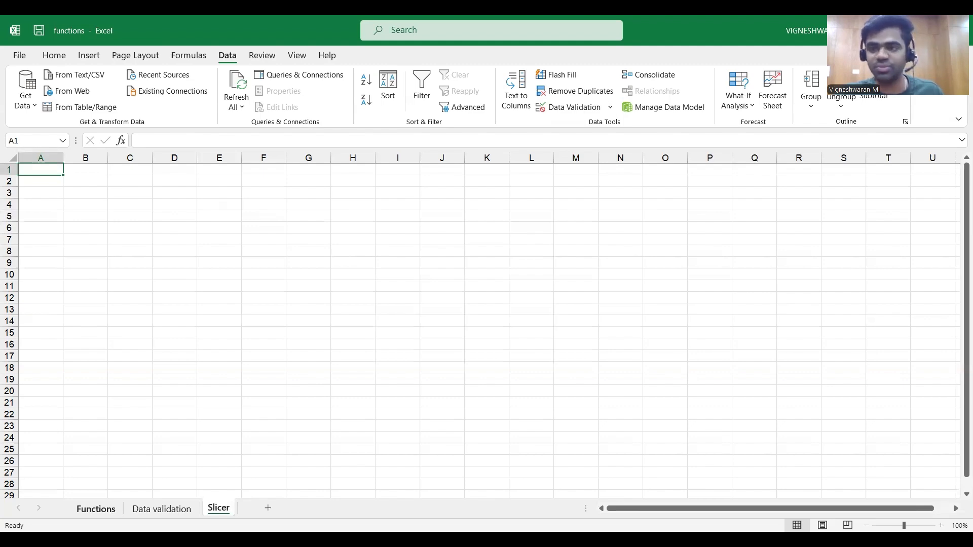
left_click(96, 509)
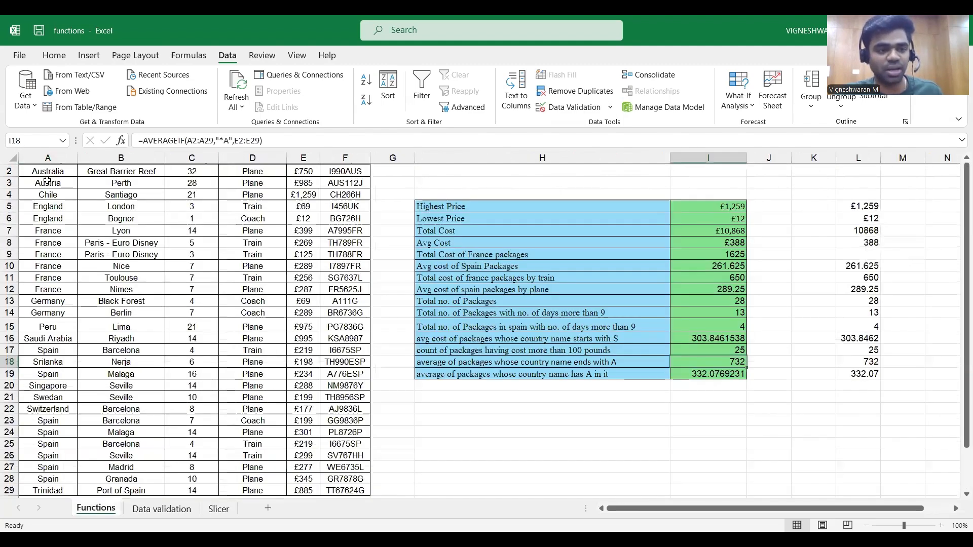
scroll(47, 180, "up", 1)
left_click(47, 174)
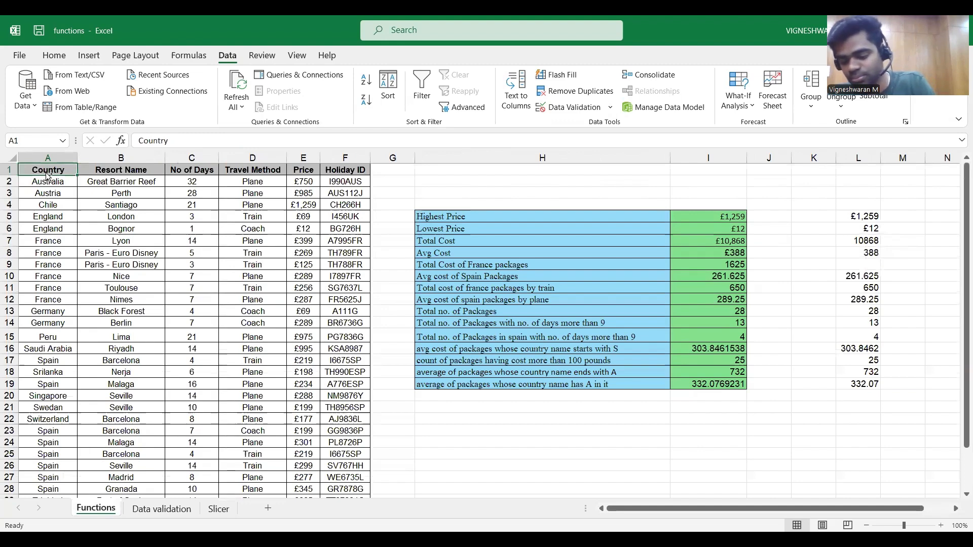
key("ctrl+shift+Right")
key("ctrl+shift+Down")
key("ctrl+c")
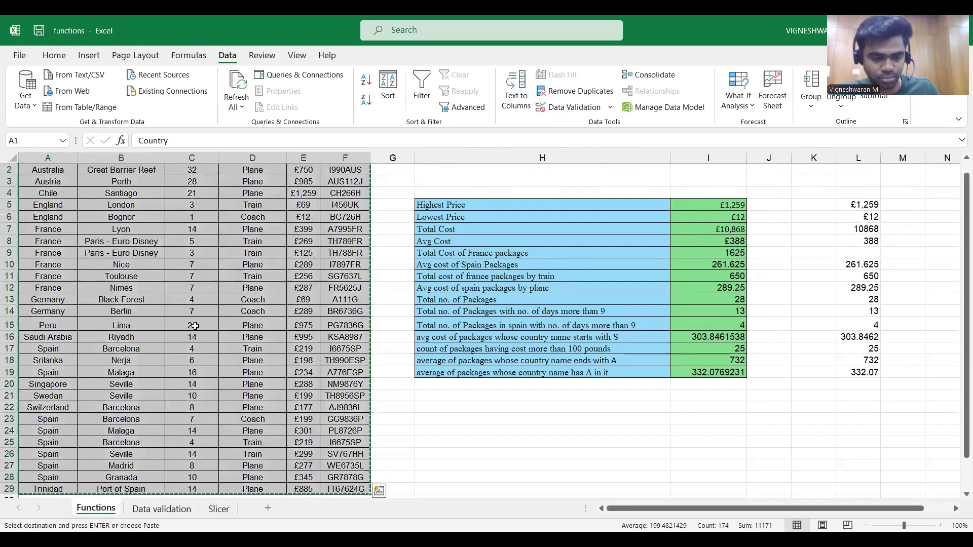
left_click(227, 506)
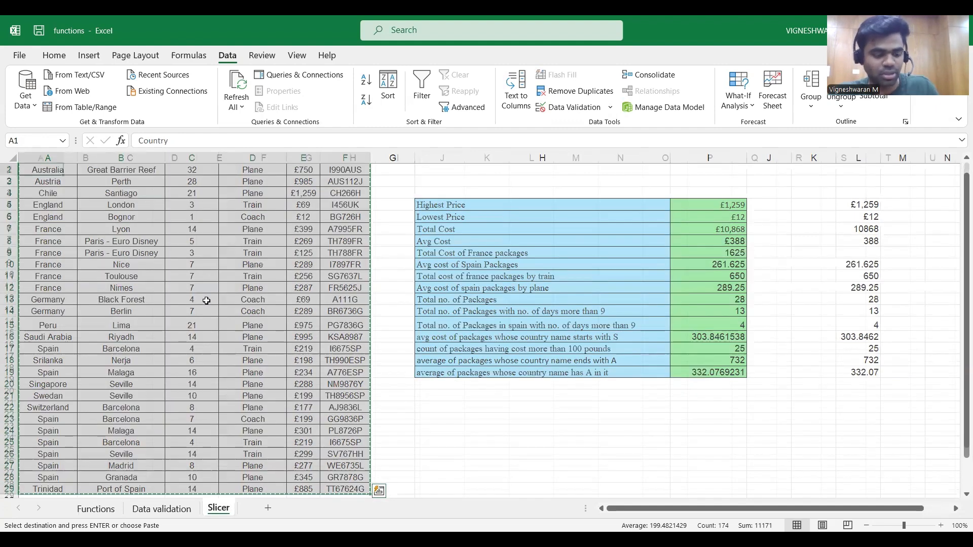
key("ctrl+v")
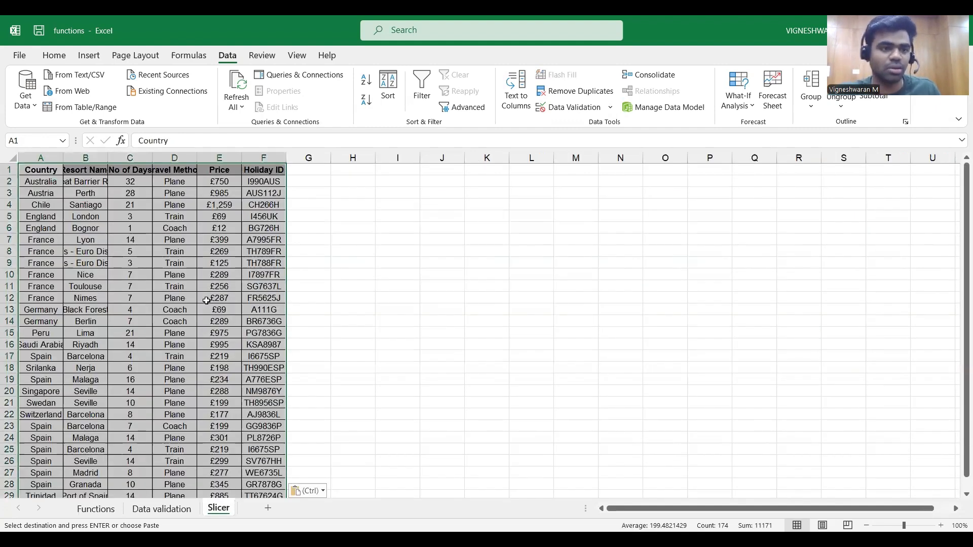
Convert the holiday package data in A1:F29 into a table with headers
left_click(88, 56)
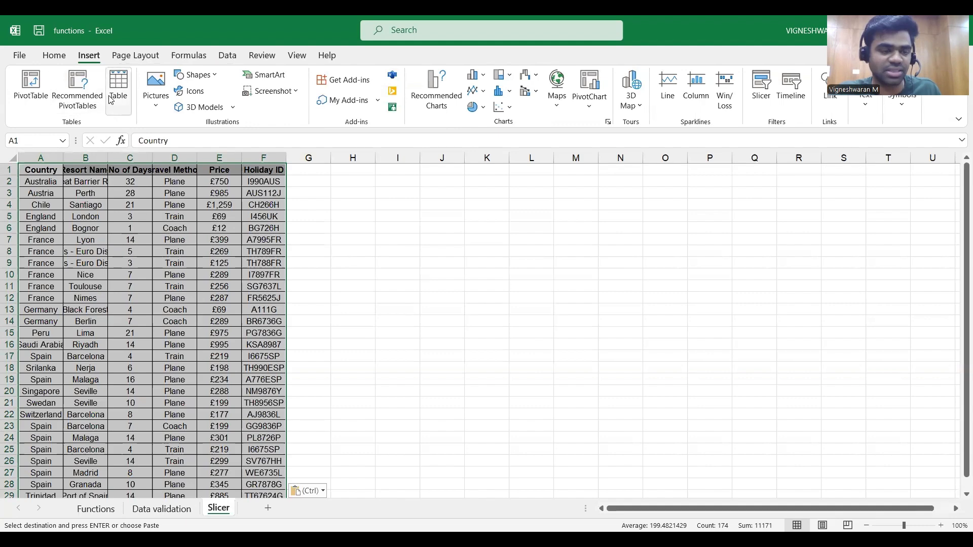
left_click(118, 83)
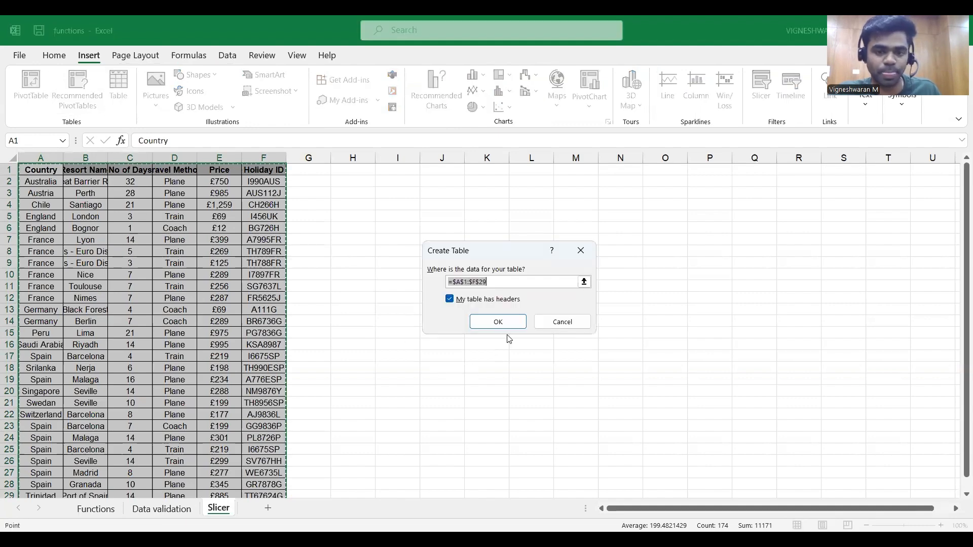
left_click(499, 322)
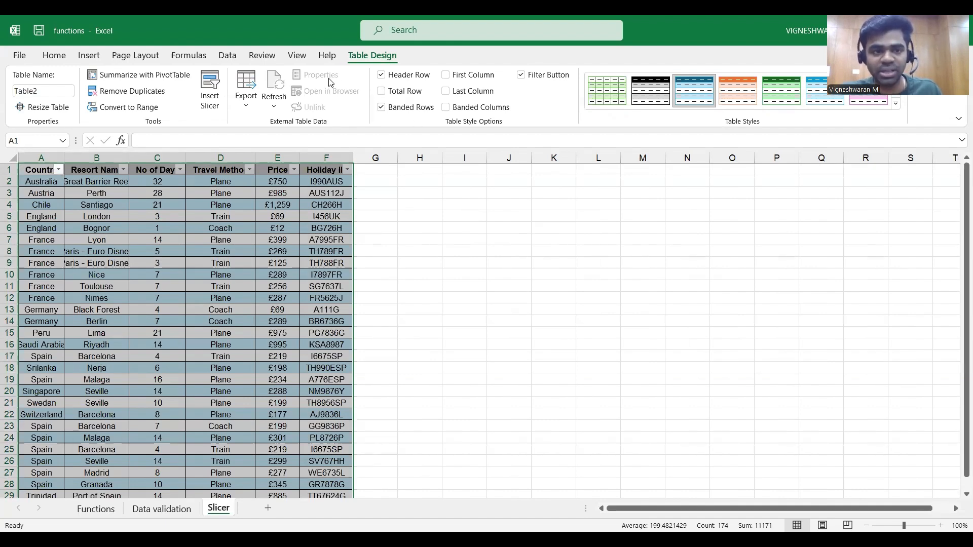
Insert slicers for Country, Resort Name, Travel Method and Price for the holiday table
left_click(210, 84)
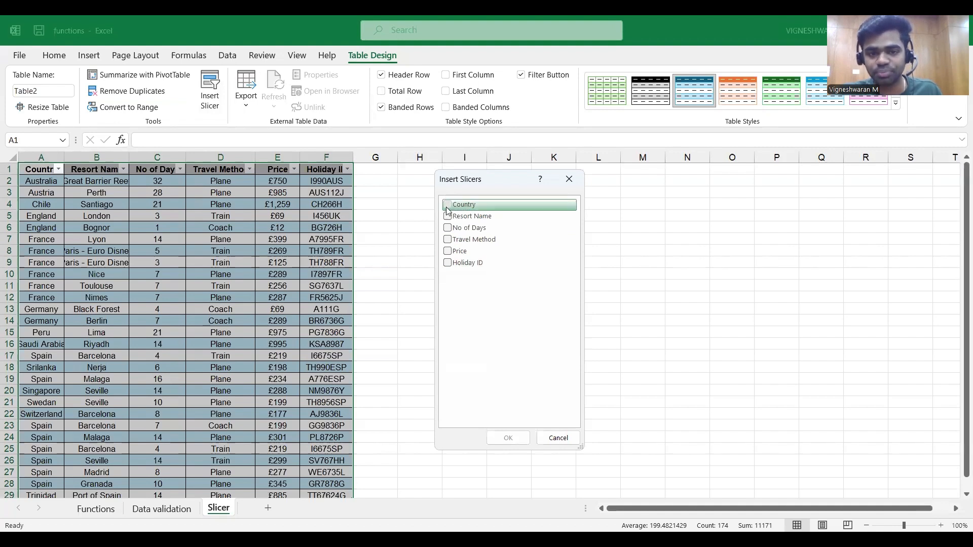
left_click(446, 206)
left_click(448, 217)
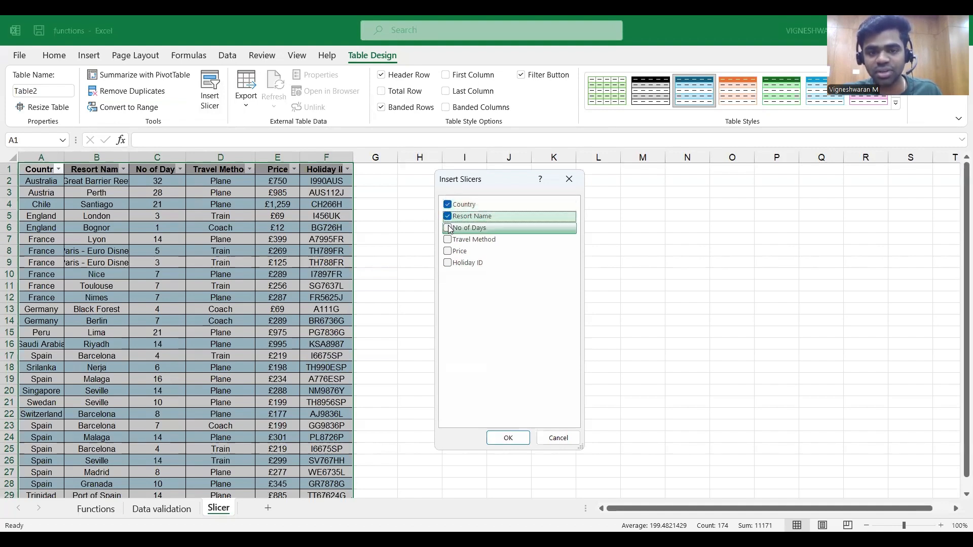
left_click(447, 228)
left_click(448, 240)
left_click(448, 251)
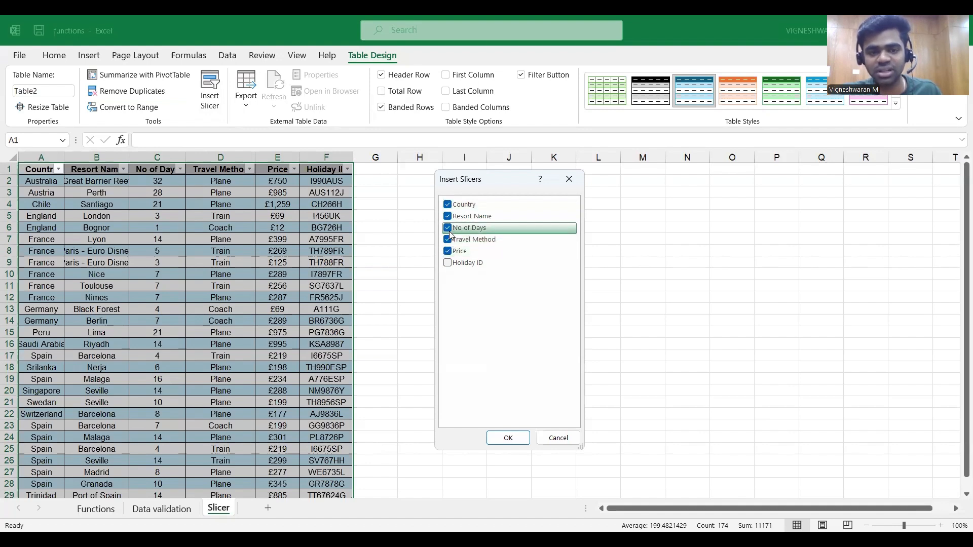
left_click(449, 231)
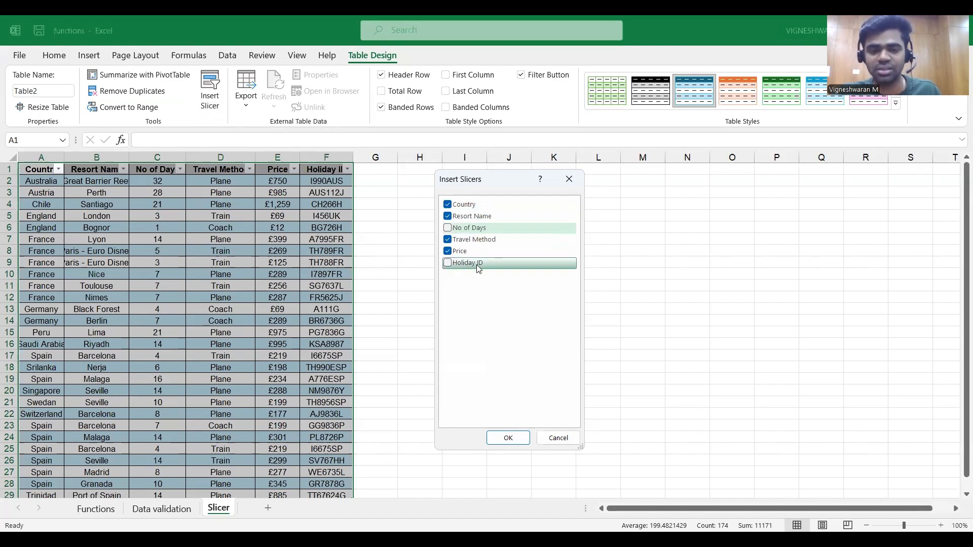
left_click(510, 442)
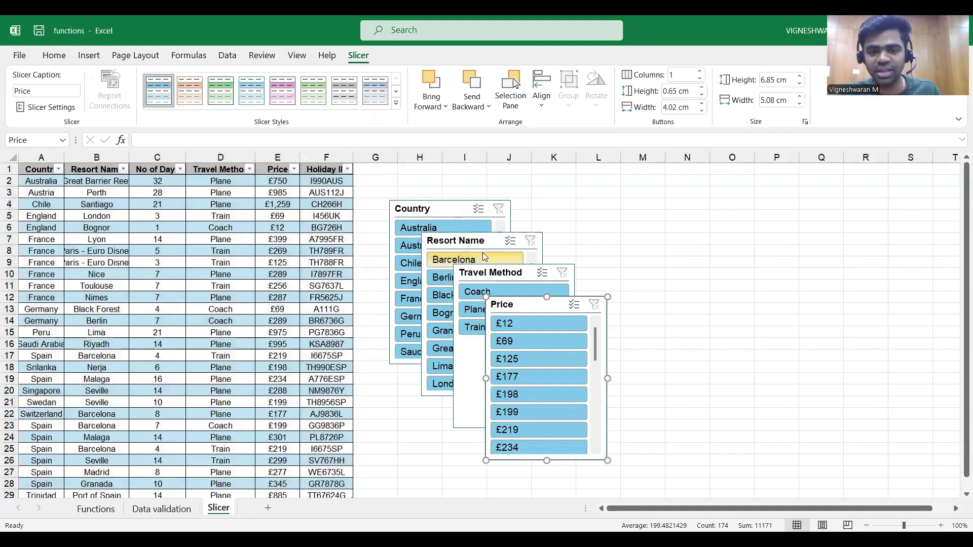
Arrange the Country, Resort Name, Travel Method and Price slicers side by side in one row beside the table
left_click_drag(548, 307, 860, 190)
left_click_drag(507, 269, 722, 181)
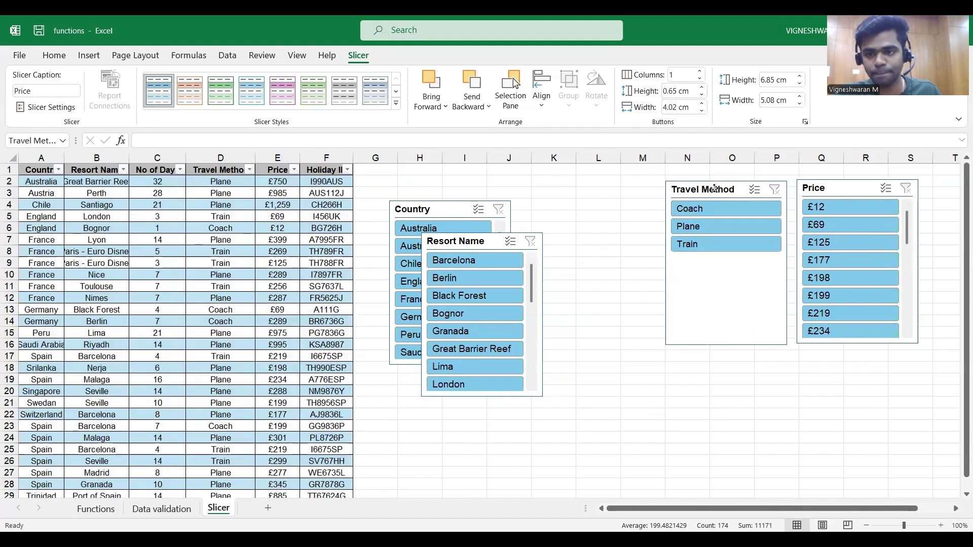
left_click_drag(471, 240, 584, 188)
left_click_drag(459, 204, 463, 183)
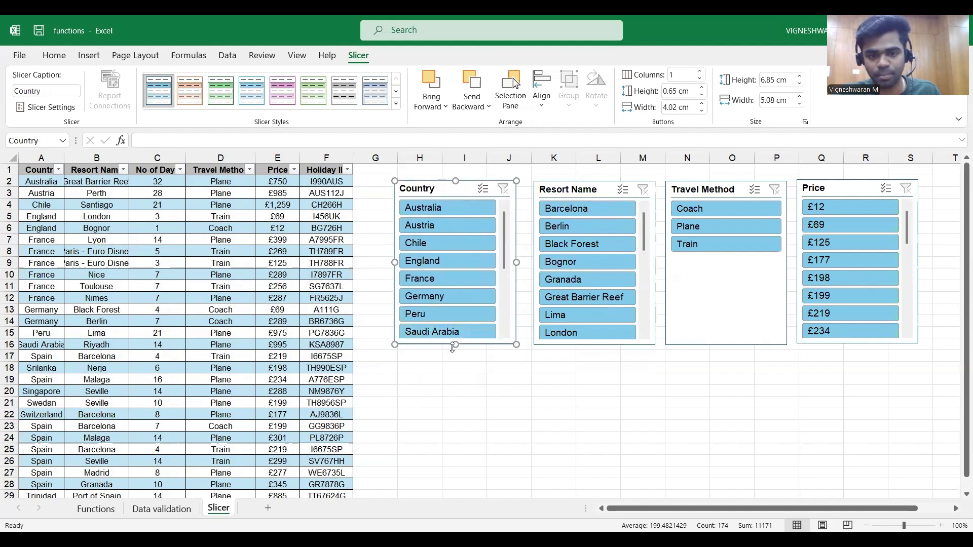
Stretch the Country slicer to about 12.64 cm high and the Resort Name slicer to about 12.66 cm
left_click_drag(453, 346, 449, 479)
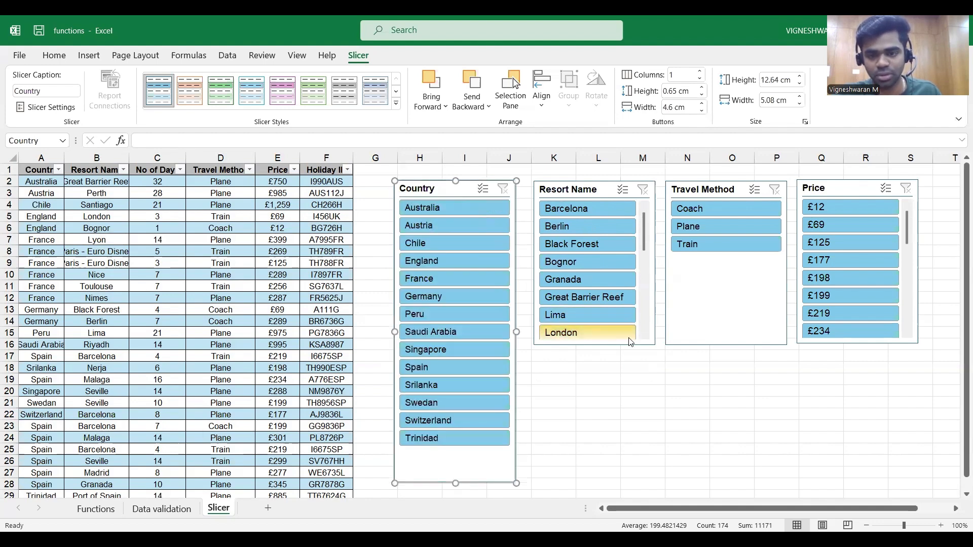
scroll(639, 320, "down", 5)
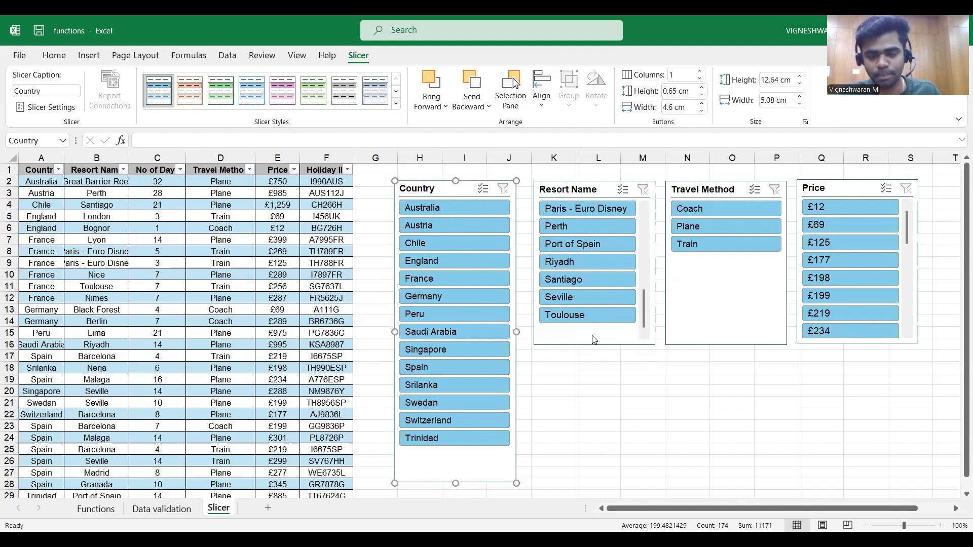
left_click(596, 188)
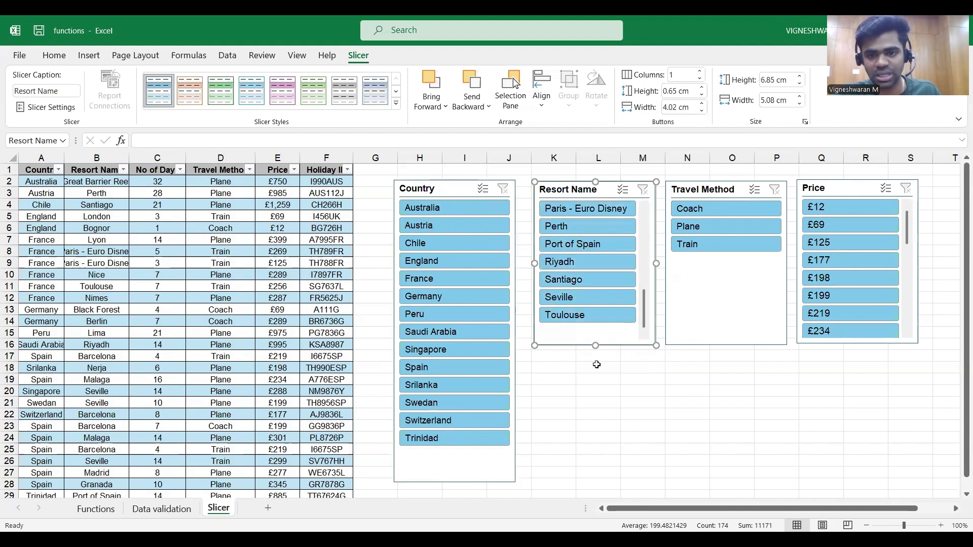
left_click_drag(595, 345, 576, 484)
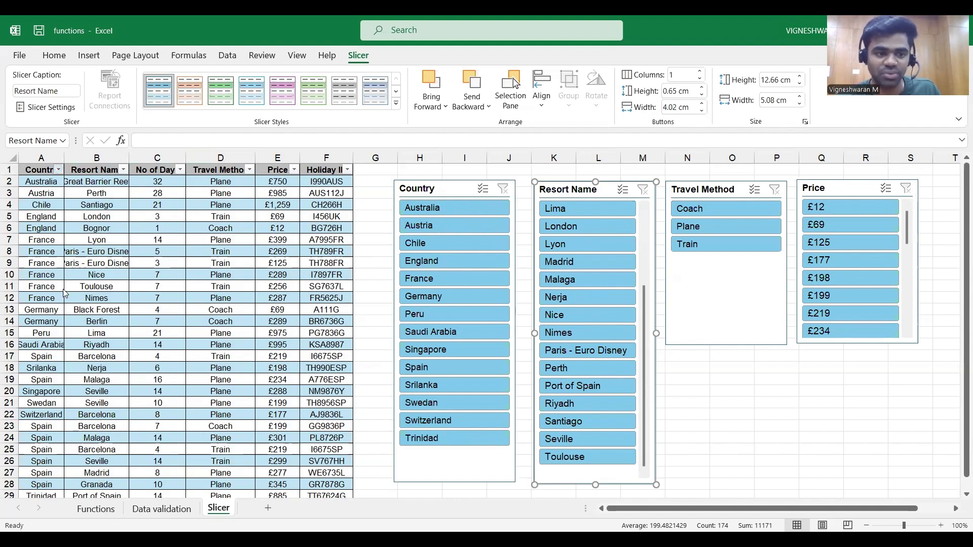
Filter the table to Australia with the Country column's header filter, and select all countries again
left_click(35, 319)
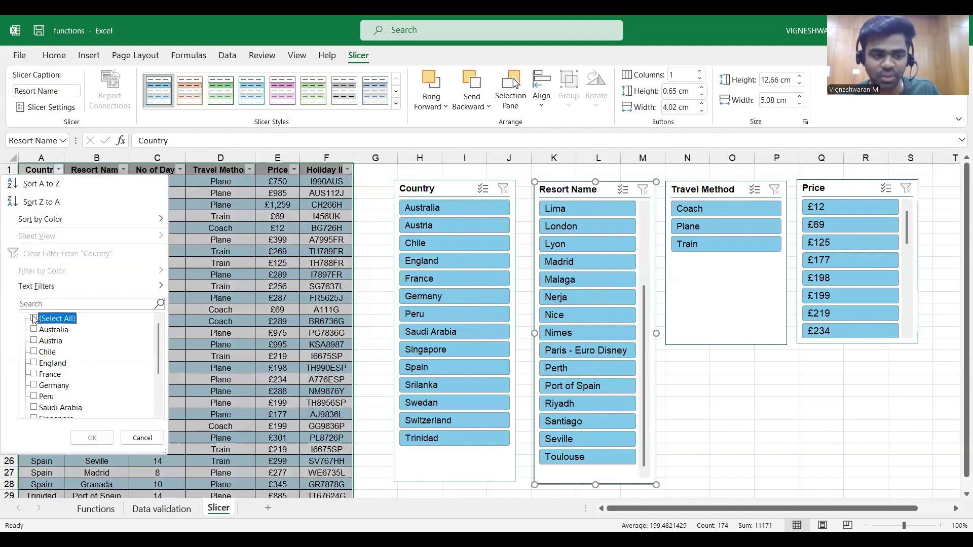
left_click(34, 330)
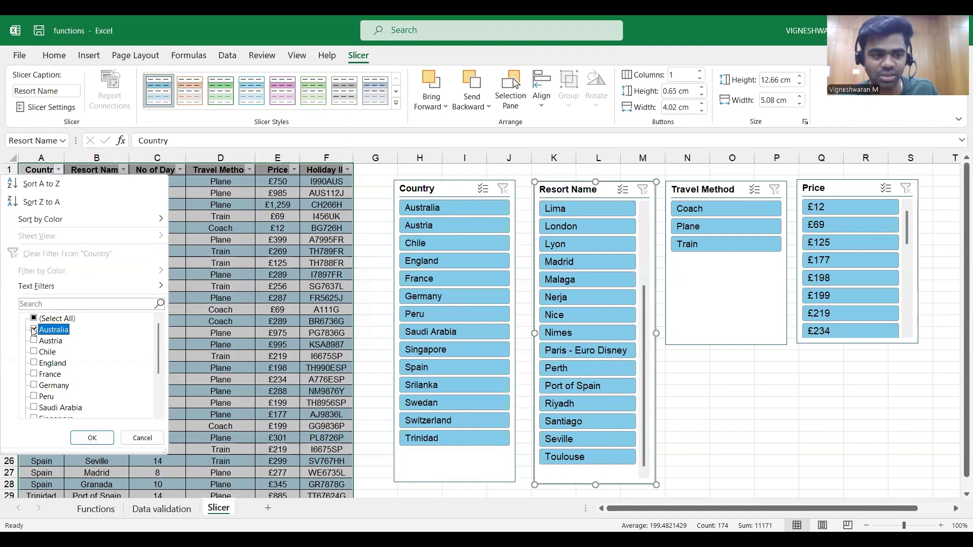
left_click(93, 437)
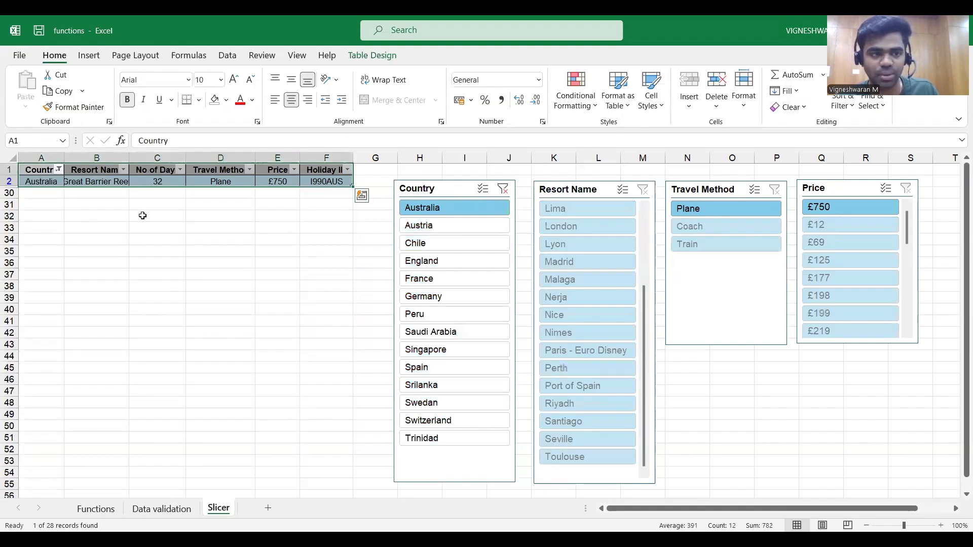
left_click(59, 170)
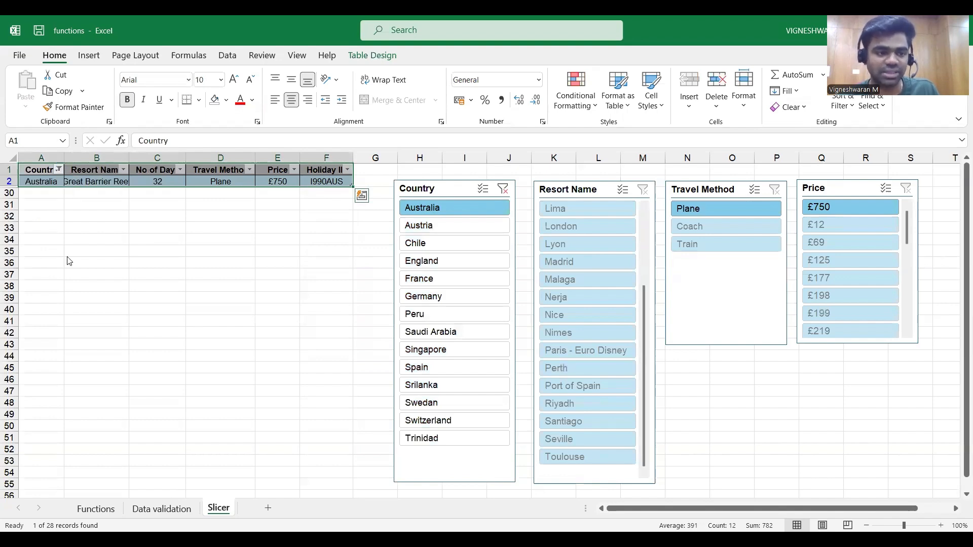
left_click(34, 319)
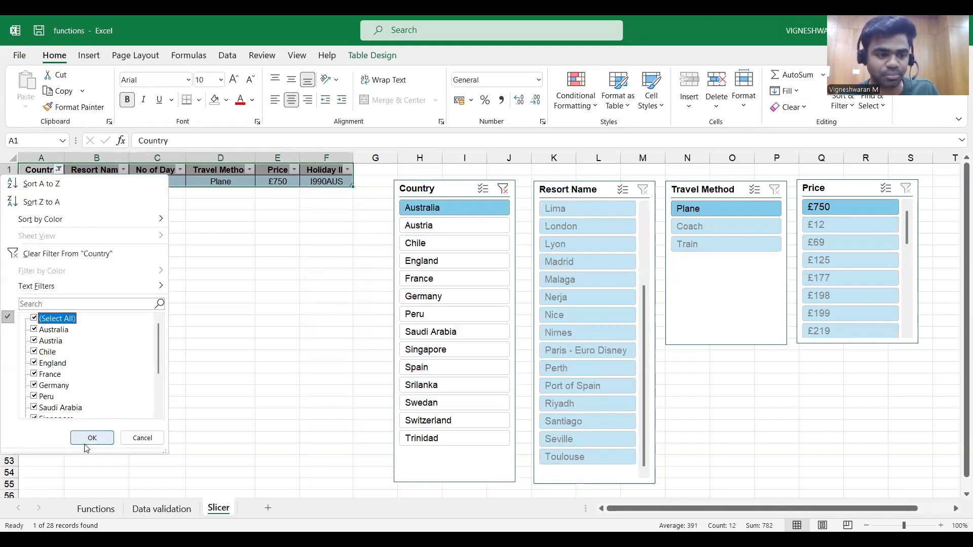
key("Return")
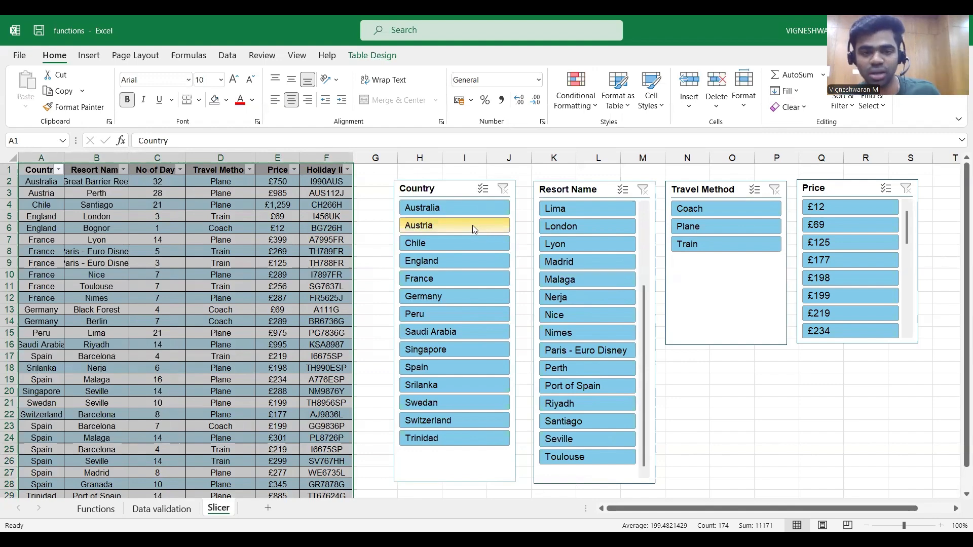
Filter the table to Australia with the Country slicer, and clear that slicer's filter
left_click(437, 210)
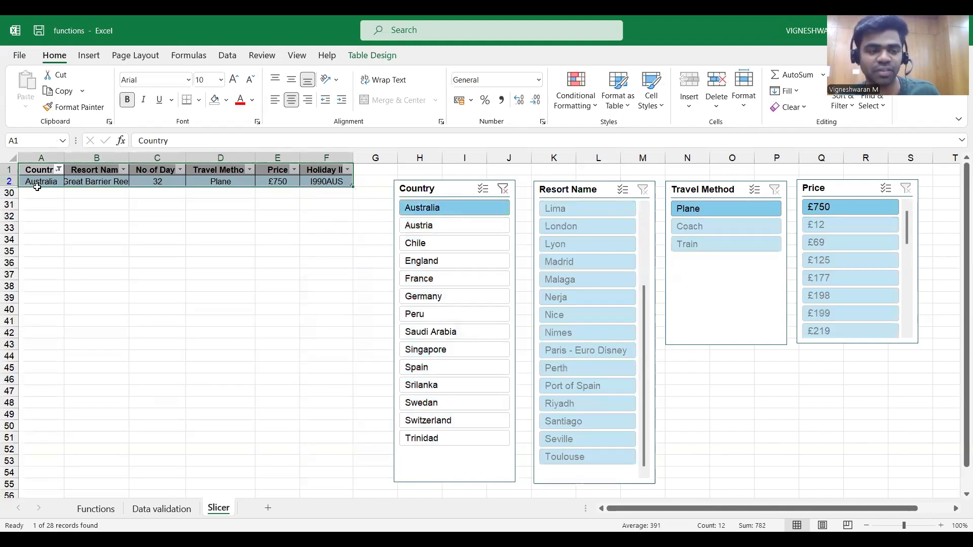
left_click(77, 211)
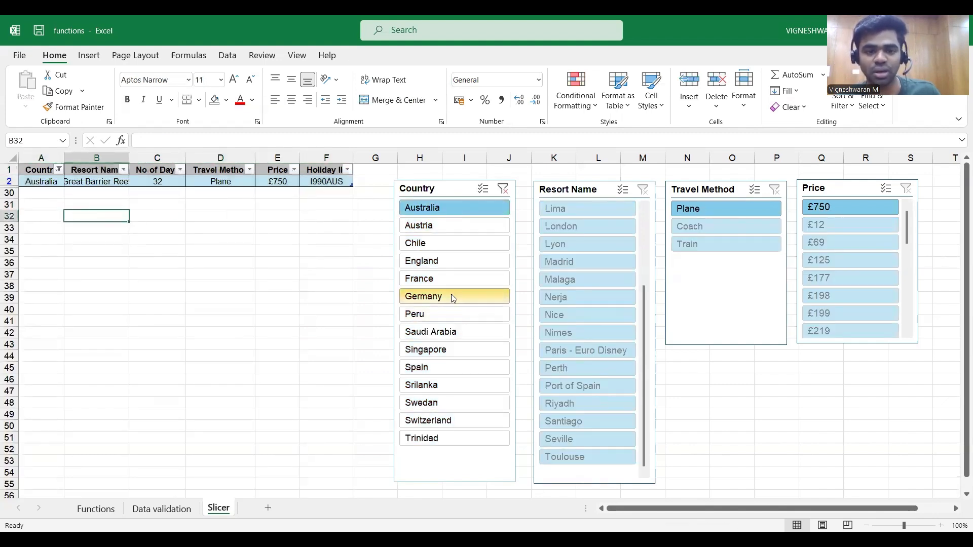
left_click(503, 190)
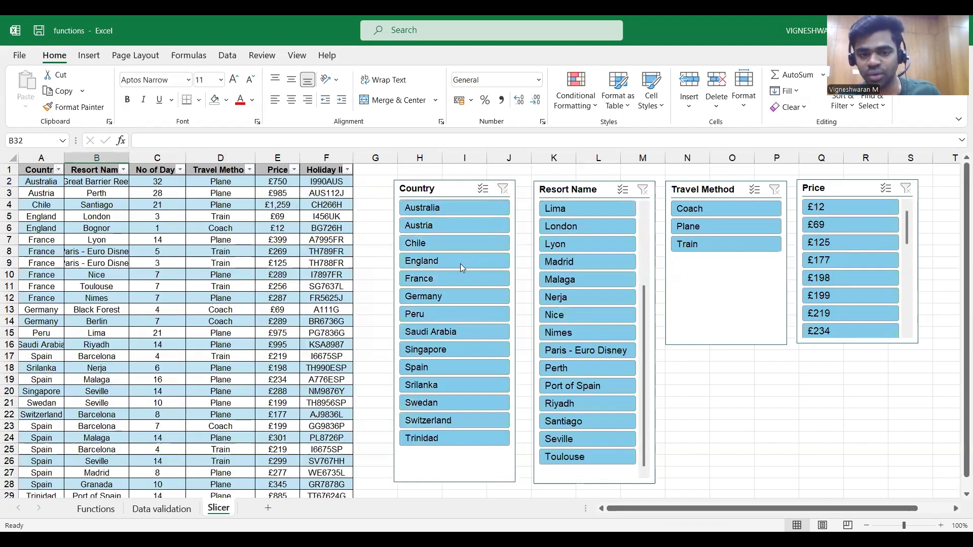
Filter the table to France in the Country slicer and narrow it to Nice in the Resort Name slicer
left_click(411, 281)
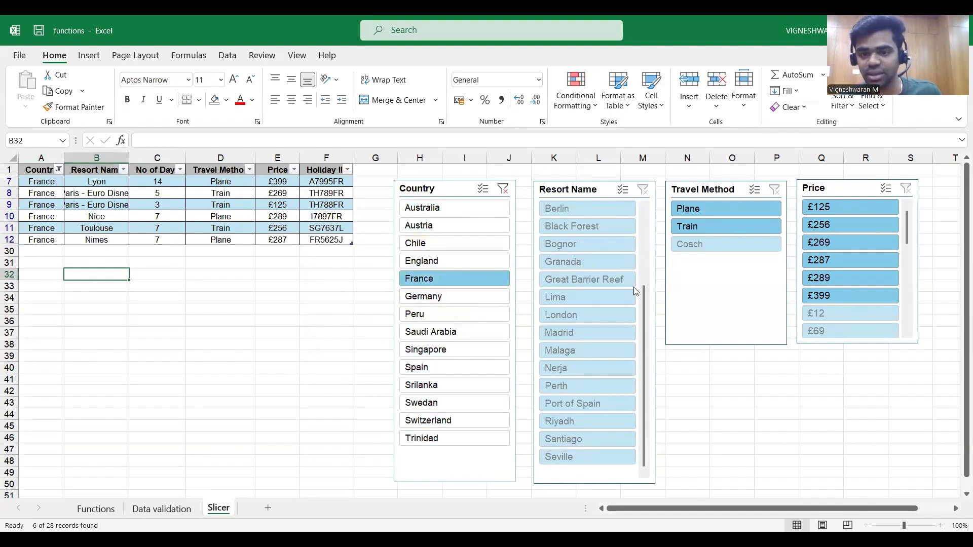
scroll(646, 309, "up", 3)
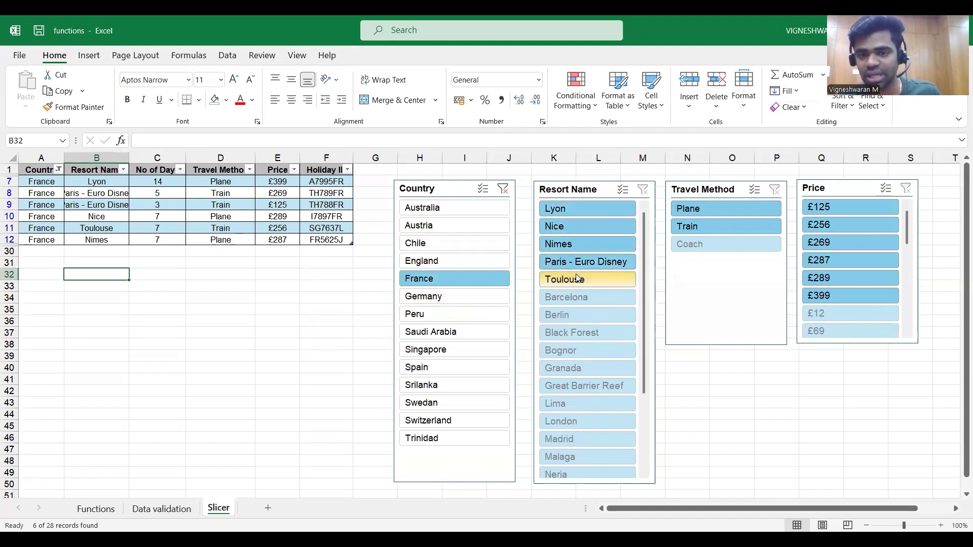
left_click(562, 228)
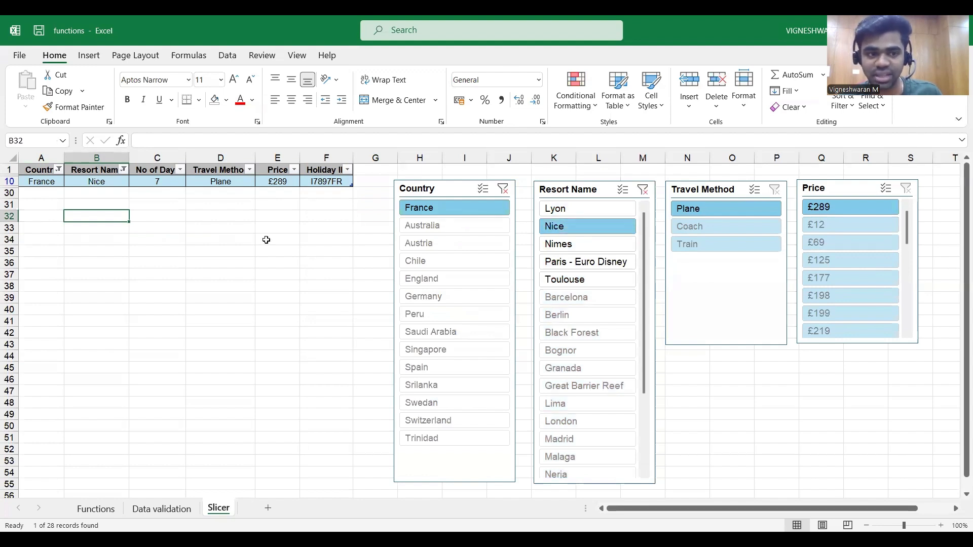
Replace the resort filter with Train as travel method for France, and clear the Country and Travel Method slicers
left_click(642, 190)
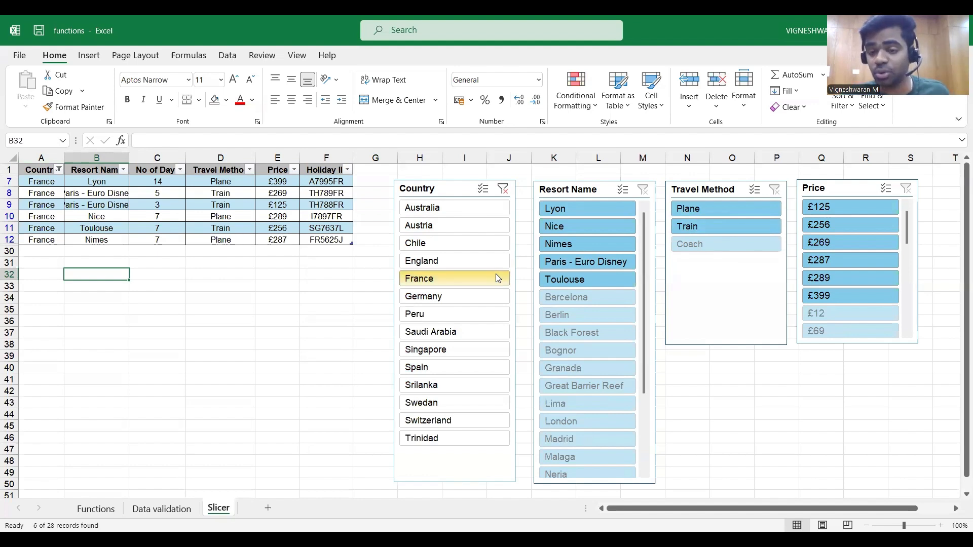
left_click(766, 227)
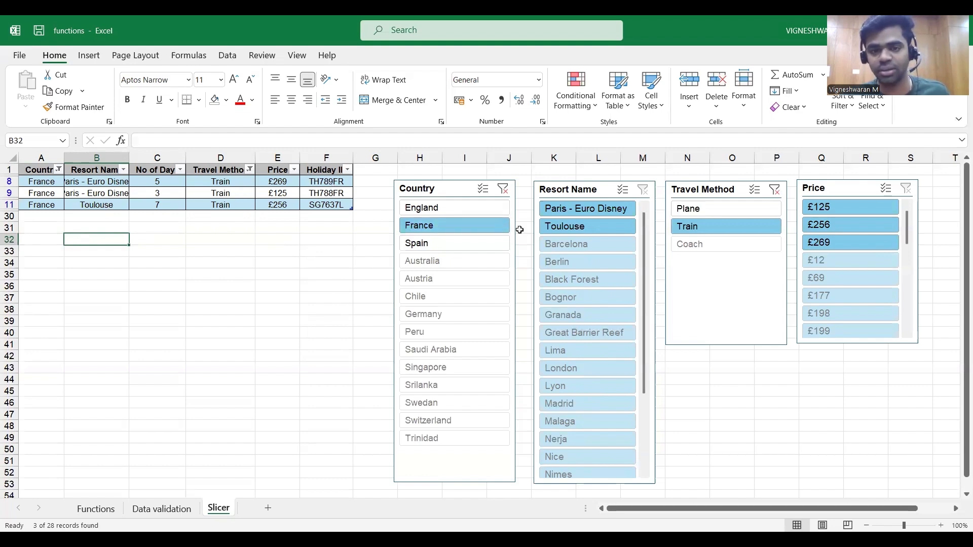
left_click(502, 189)
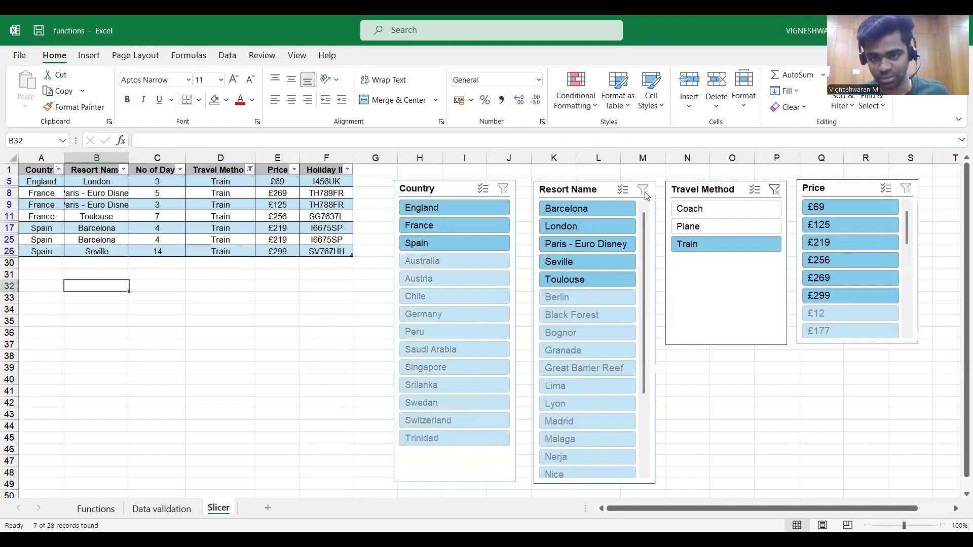
left_click(774, 190)
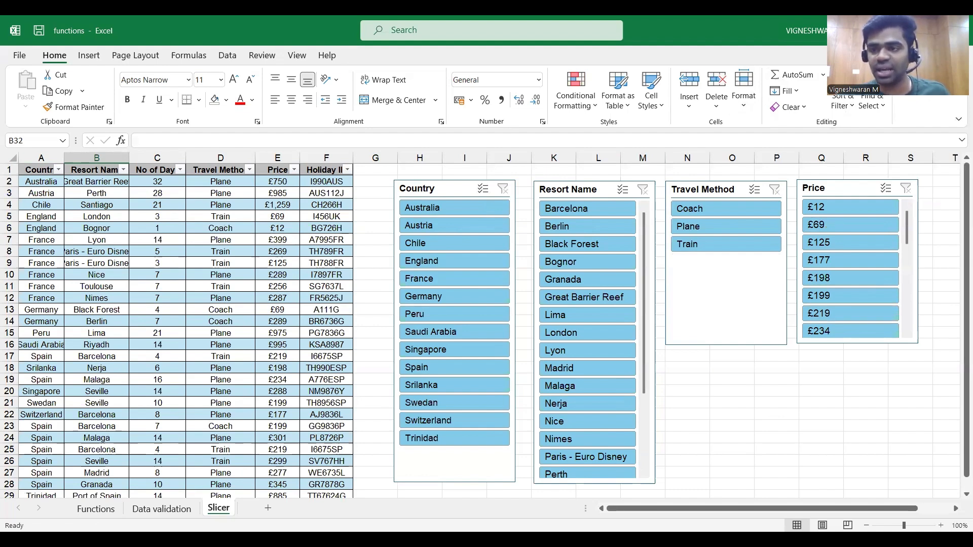
left_click(766, 36)
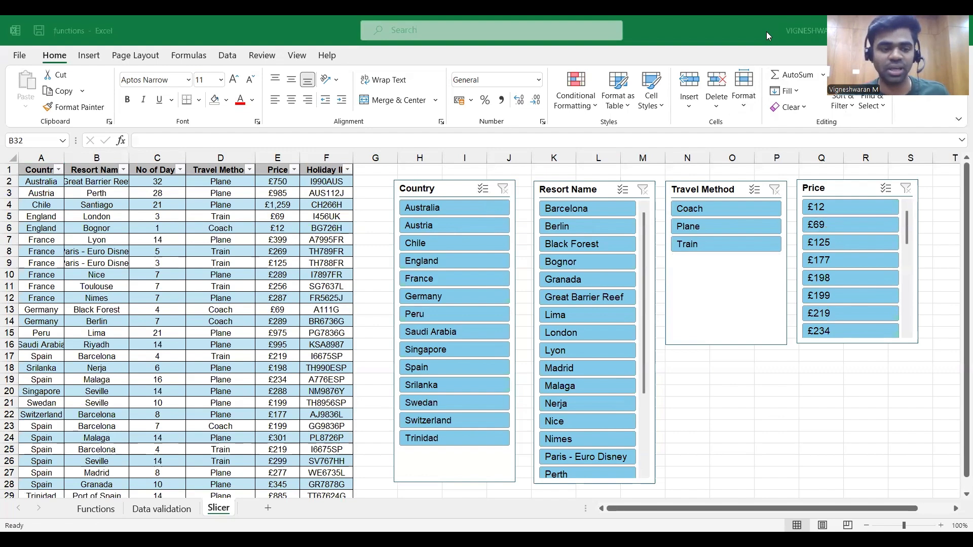
left_click(799, 427)
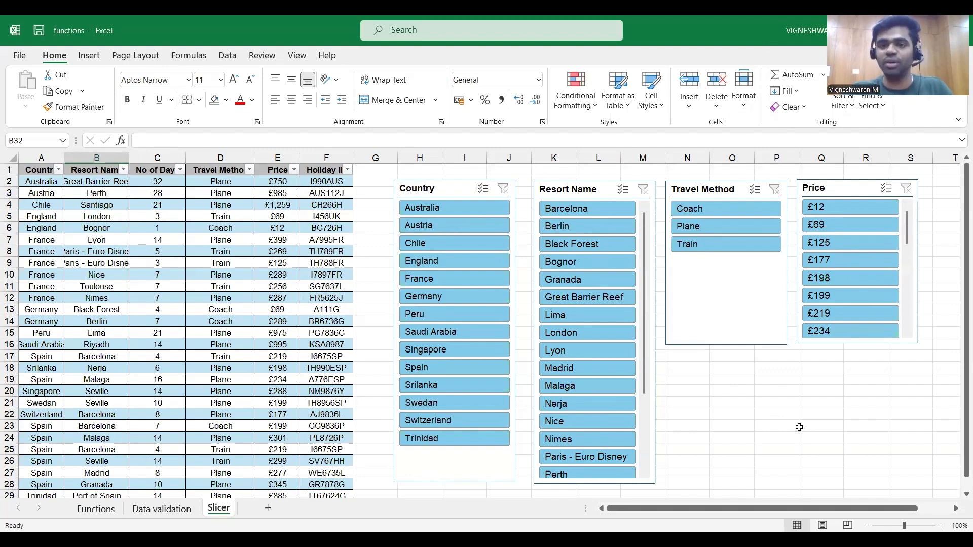